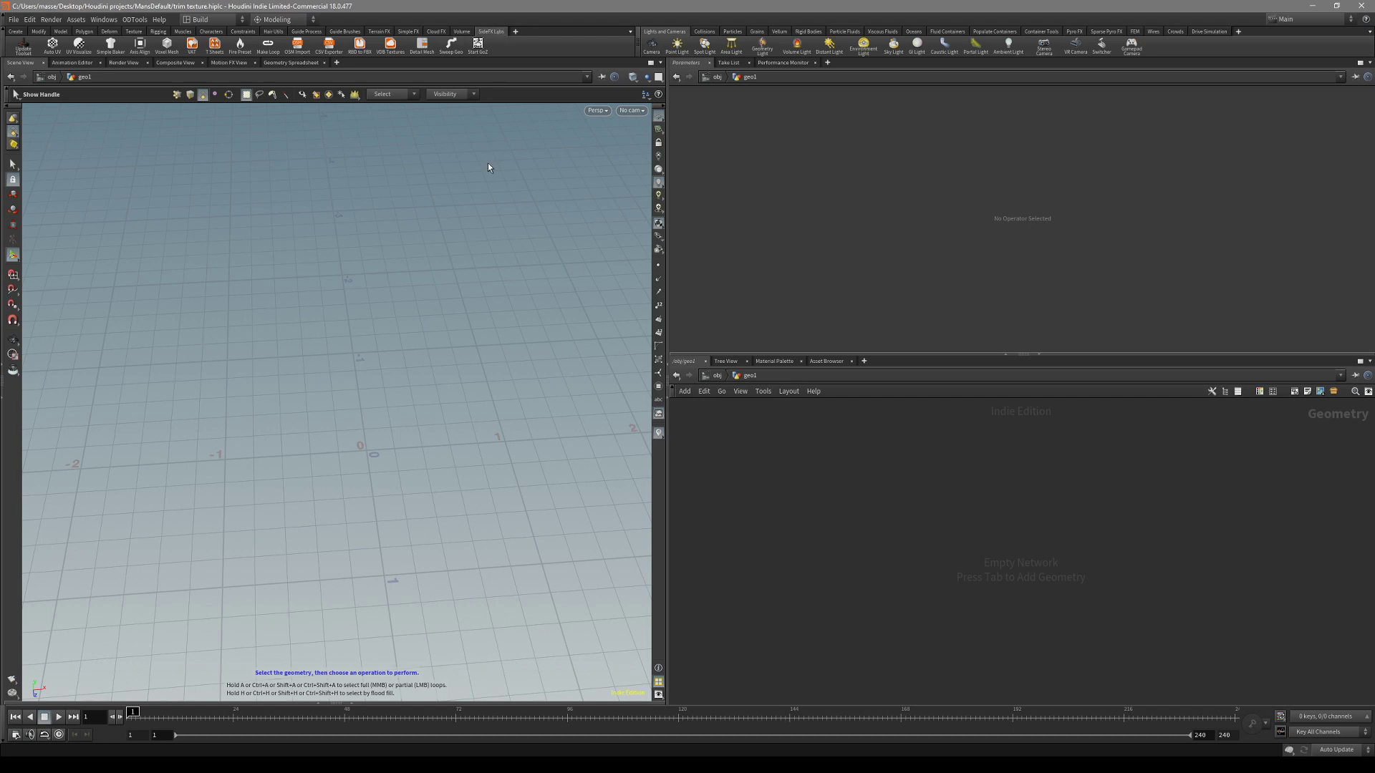
# - Add a Labs Trim Texture (Beta) node to the empty geometry network
pyautogui.press('Tab')
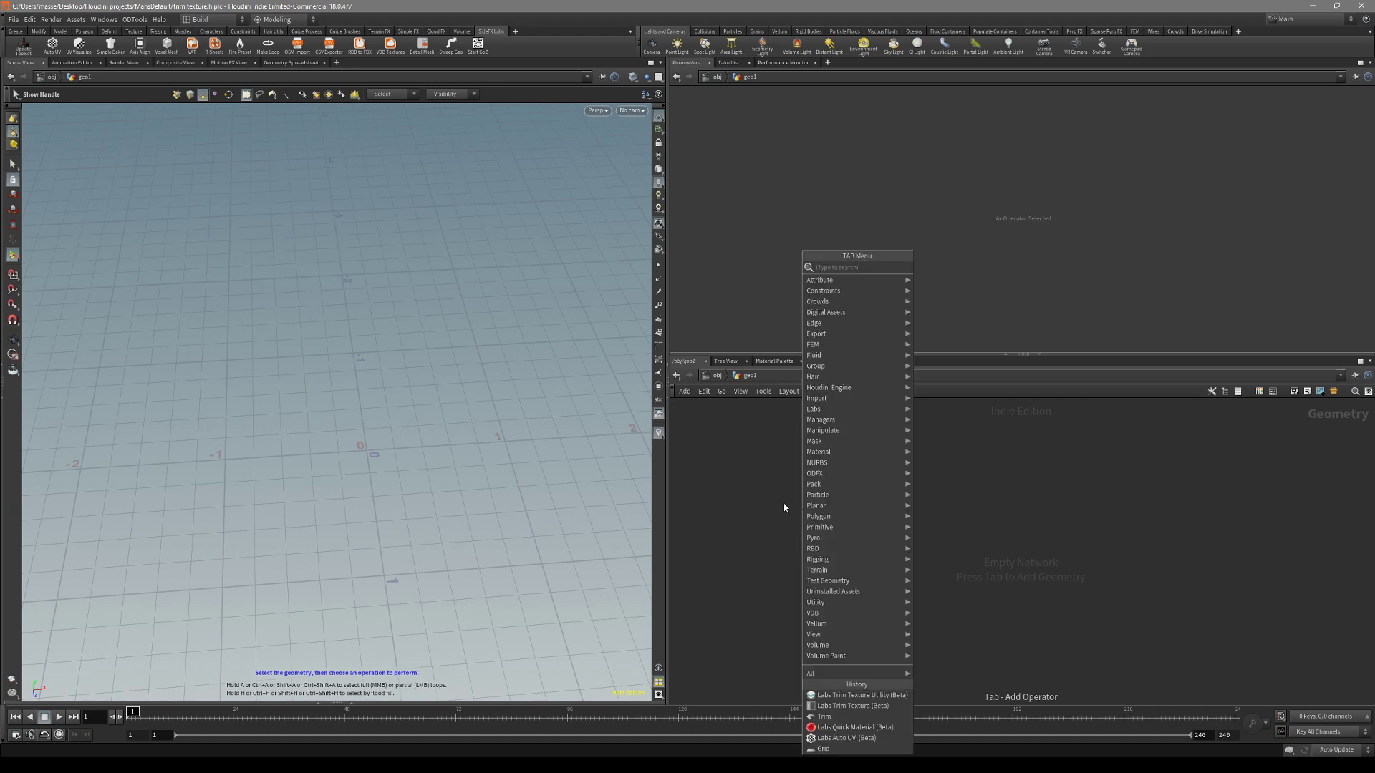
pyautogui.click(784, 504)
pyautogui.press('Tab')
pyautogui.write('trim')
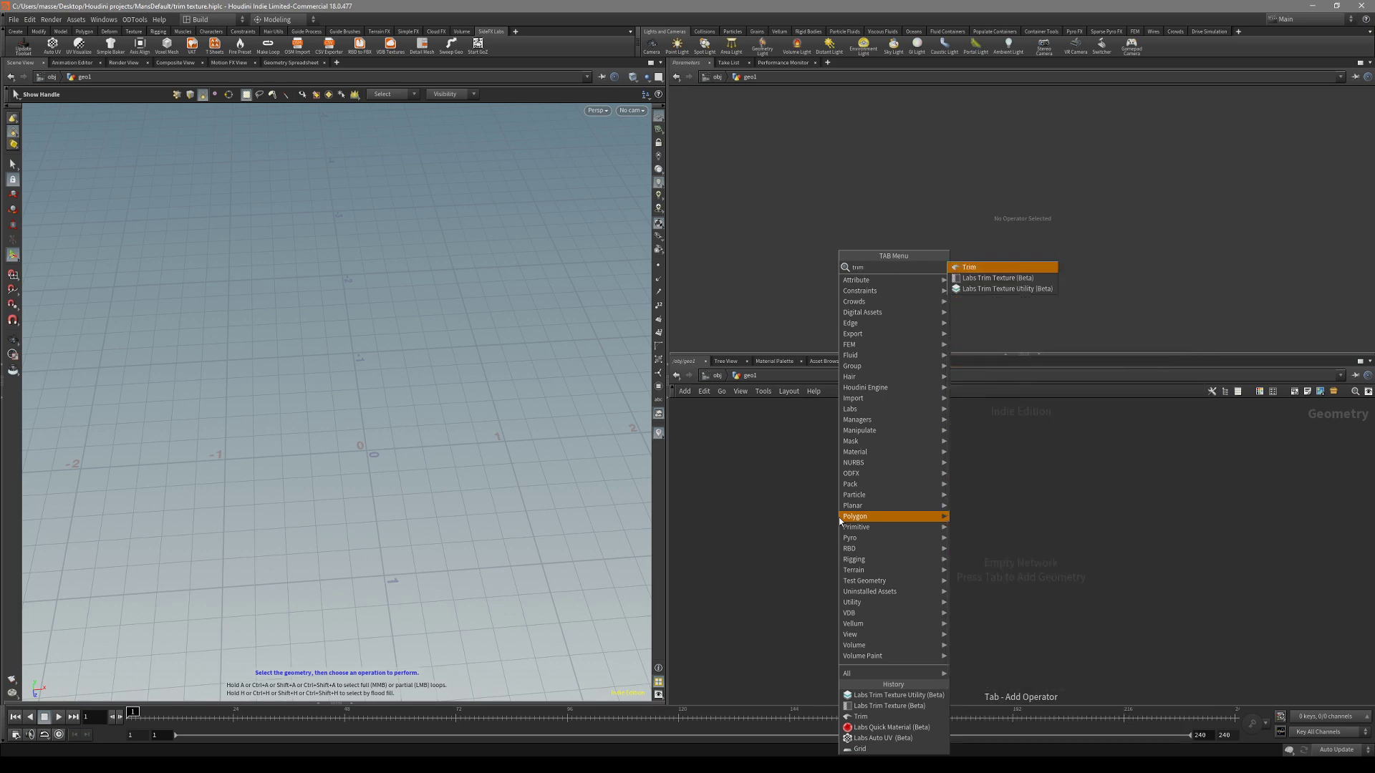
pyautogui.press('Down')
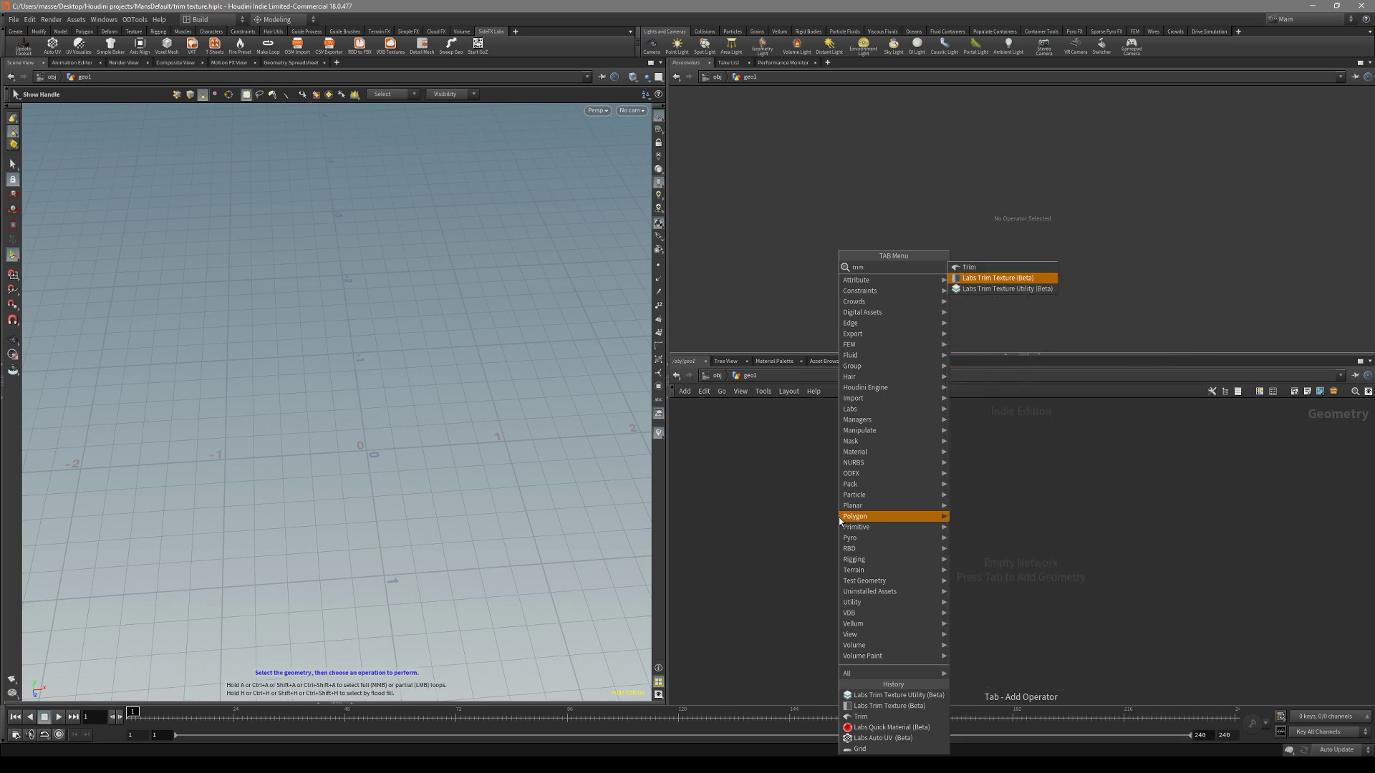
pyautogui.press('Return')
pyautogui.click(841, 521)
# - Add a Labs Trim Texture Utility (Beta) node and place it above and to the right of the trim texture node
pyautogui.press('Tab')
pyautogui.write('trim')
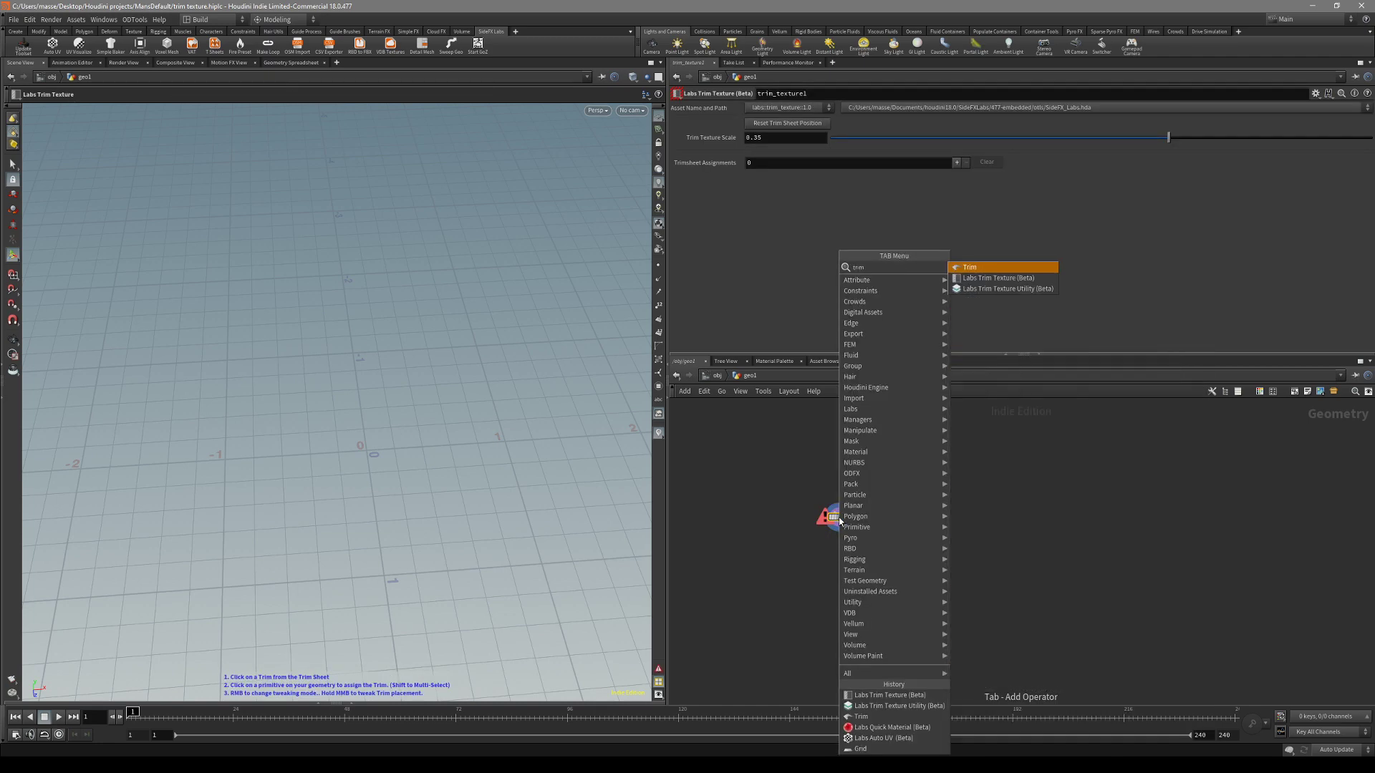
pyautogui.click(999, 289)
pyautogui.click(1033, 609)
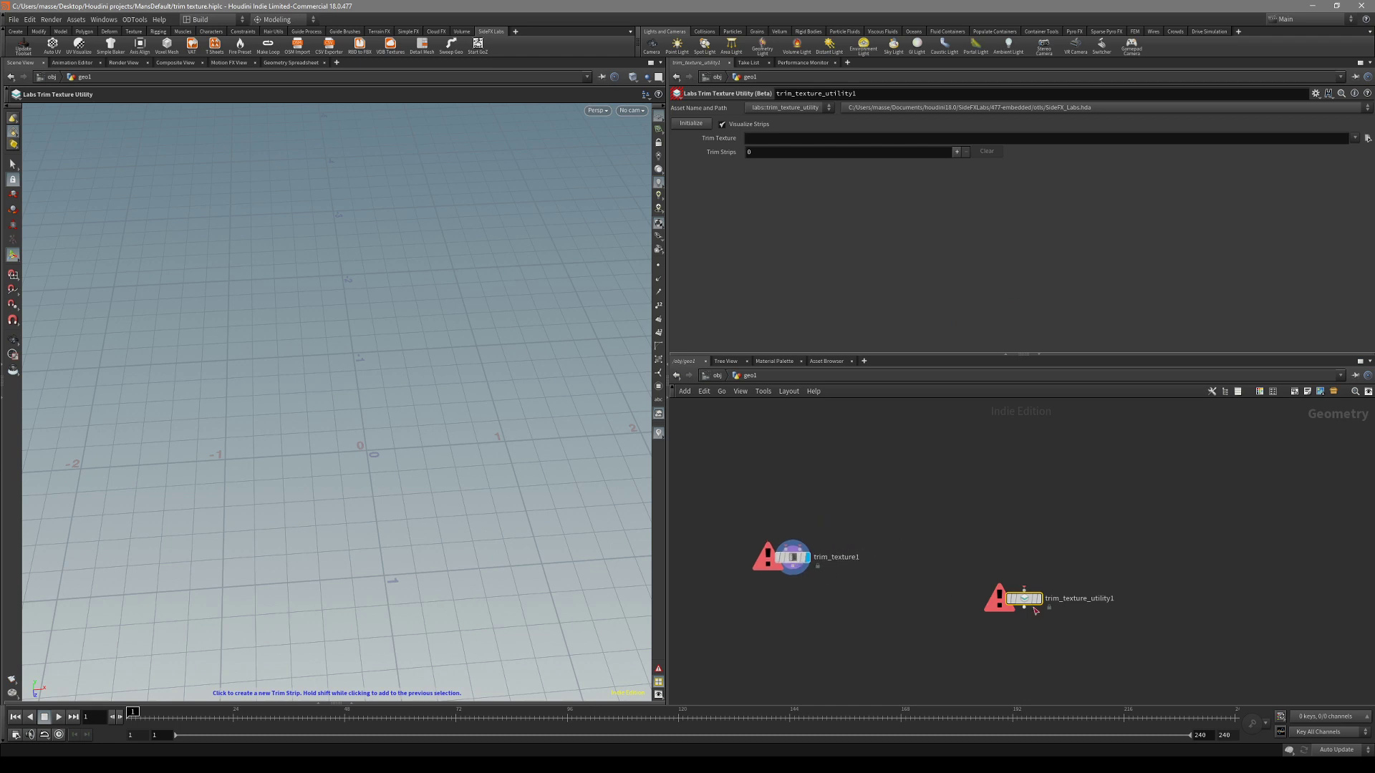
pyautogui.moveTo(1030, 602); pyautogui.dragTo(950, 504)
pyautogui.scroll(2, 978, 547)
pyautogui.moveTo(978, 547); pyautogui.dragTo(1027, 598, button='middle')
pyautogui.moveTo(970, 517); pyautogui.dragTo(957, 522, button='middle')
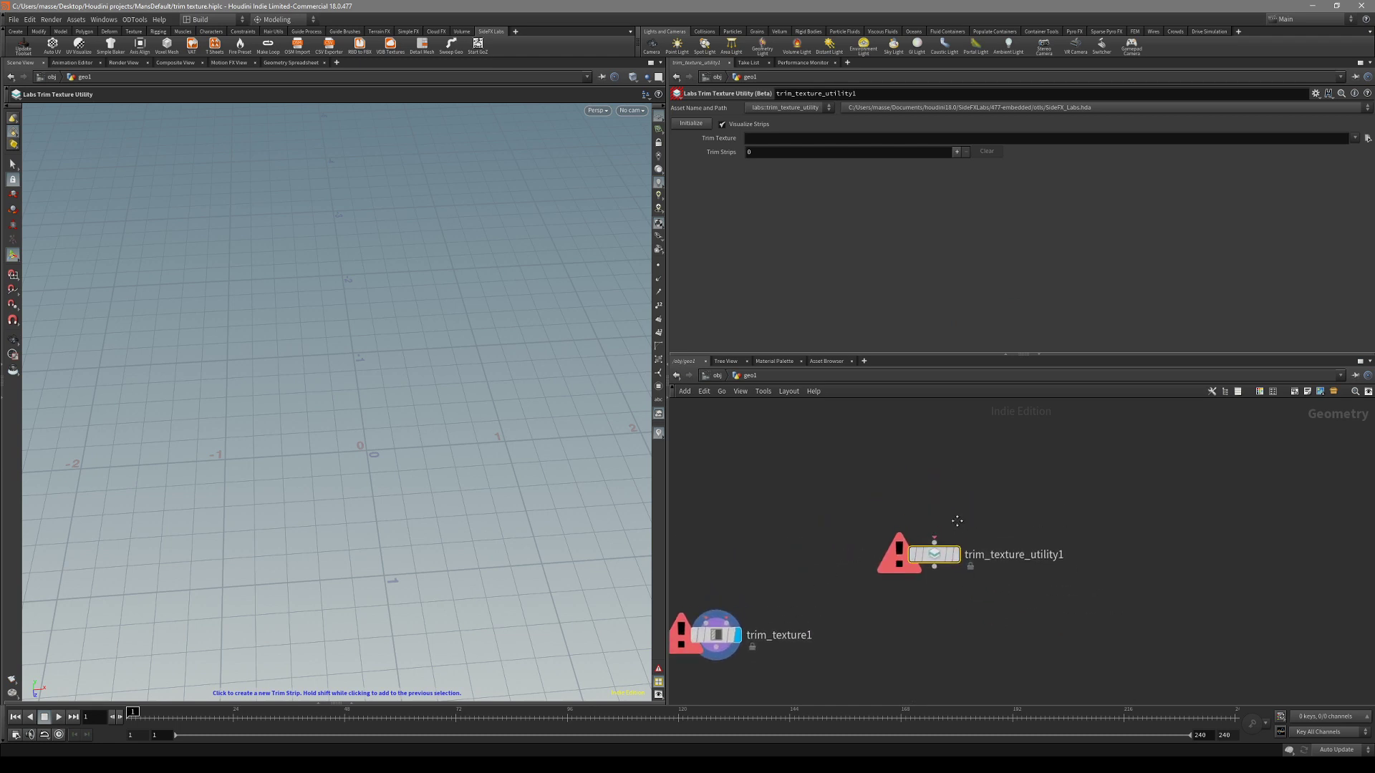
pyautogui.moveTo(938, 560); pyautogui.dragTo(992, 530)
# - Spread the two trim texture nodes farther apart and leave the utility node selected
pyautogui.click(1070, 563)
pyautogui.moveTo(1065, 553); pyautogui.dragTo(1042, 595, button='middle')
pyautogui.click(1017, 616)
pyautogui.keyDown('alt'); pyautogui.moveTo(462, 414); pyautogui.dragTo(411, 423); pyautogui.keyUp('alt')
pyautogui.moveTo(826, 579); pyautogui.dragTo(912, 490, button='middle')
pyautogui.moveTo(859, 539); pyautogui.dragTo(777, 603)
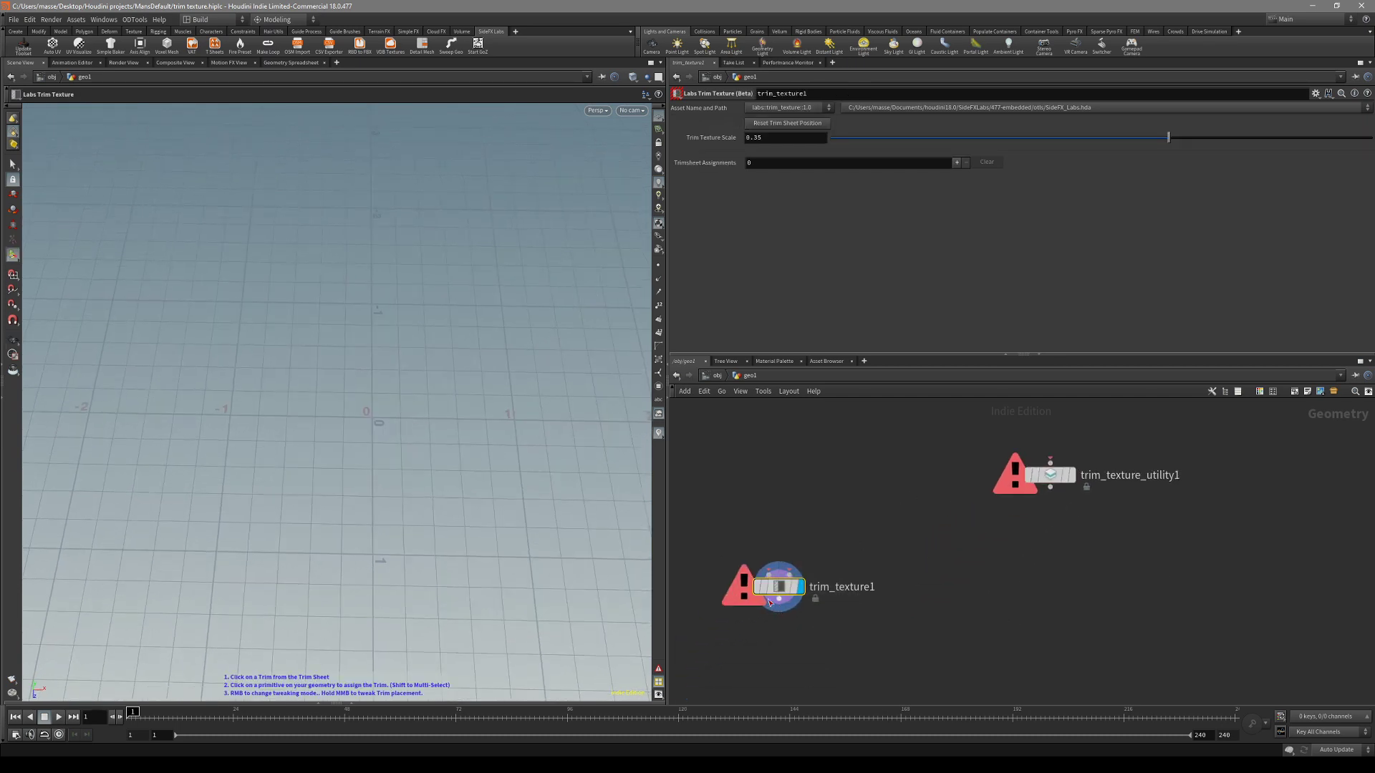
pyautogui.moveTo(960, 526); pyautogui.dragTo(869, 605, button='middle')
pyautogui.click(922, 544)
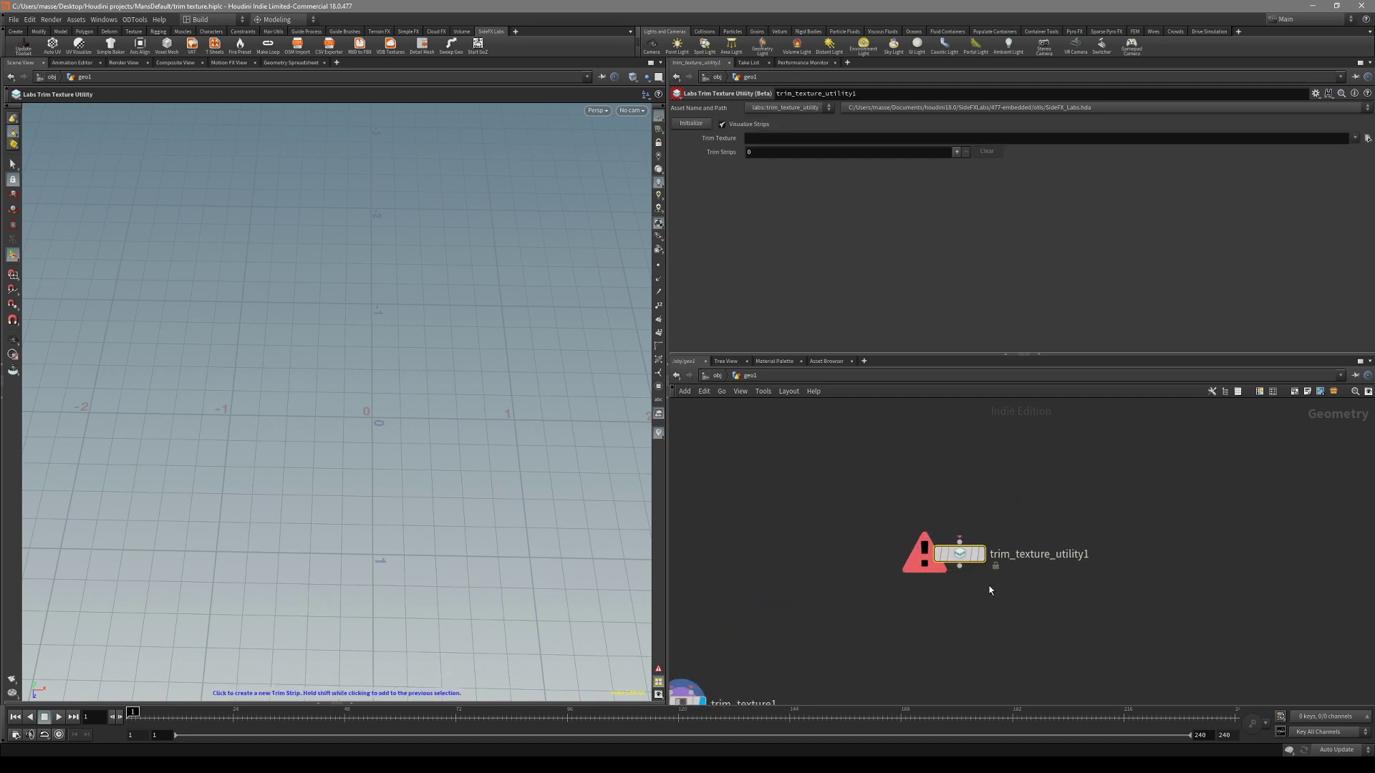
pyautogui.moveTo(989, 590); pyautogui.dragTo(967, 583, button='middle')
pyautogui.moveTo(883, 625); pyautogui.dragTo(920, 600, button='middle')
pyautogui.moveTo(1021, 561); pyautogui.dragTo(1011, 531)
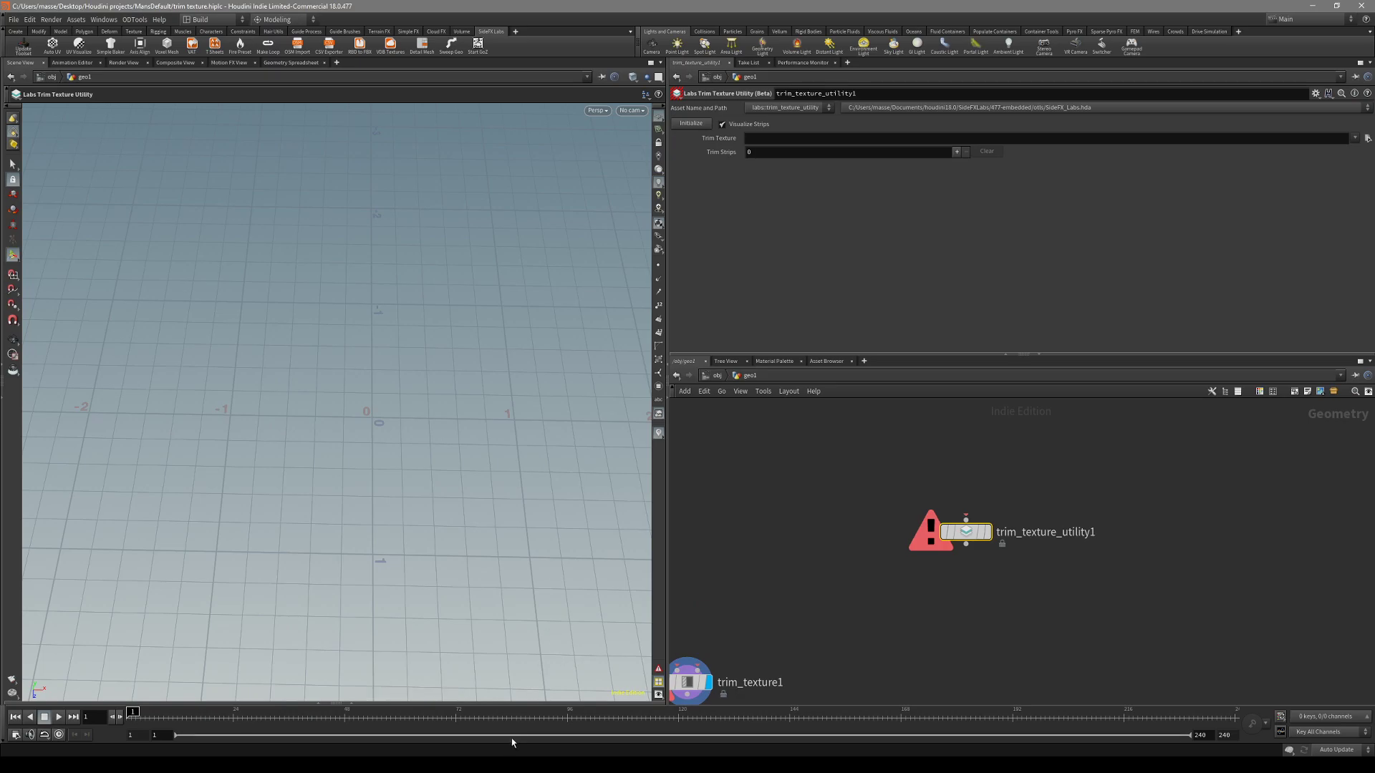
# - Switch to Substance Painter and examine the tiling sci-fi panel material in the 3D and 2D views
pyautogui.click(549, 765)
pyautogui.keyDown('alt'); pyautogui.moveTo(349, 351); pyautogui.dragTo(327, 439, button='middle'); pyautogui.keyUp('alt')
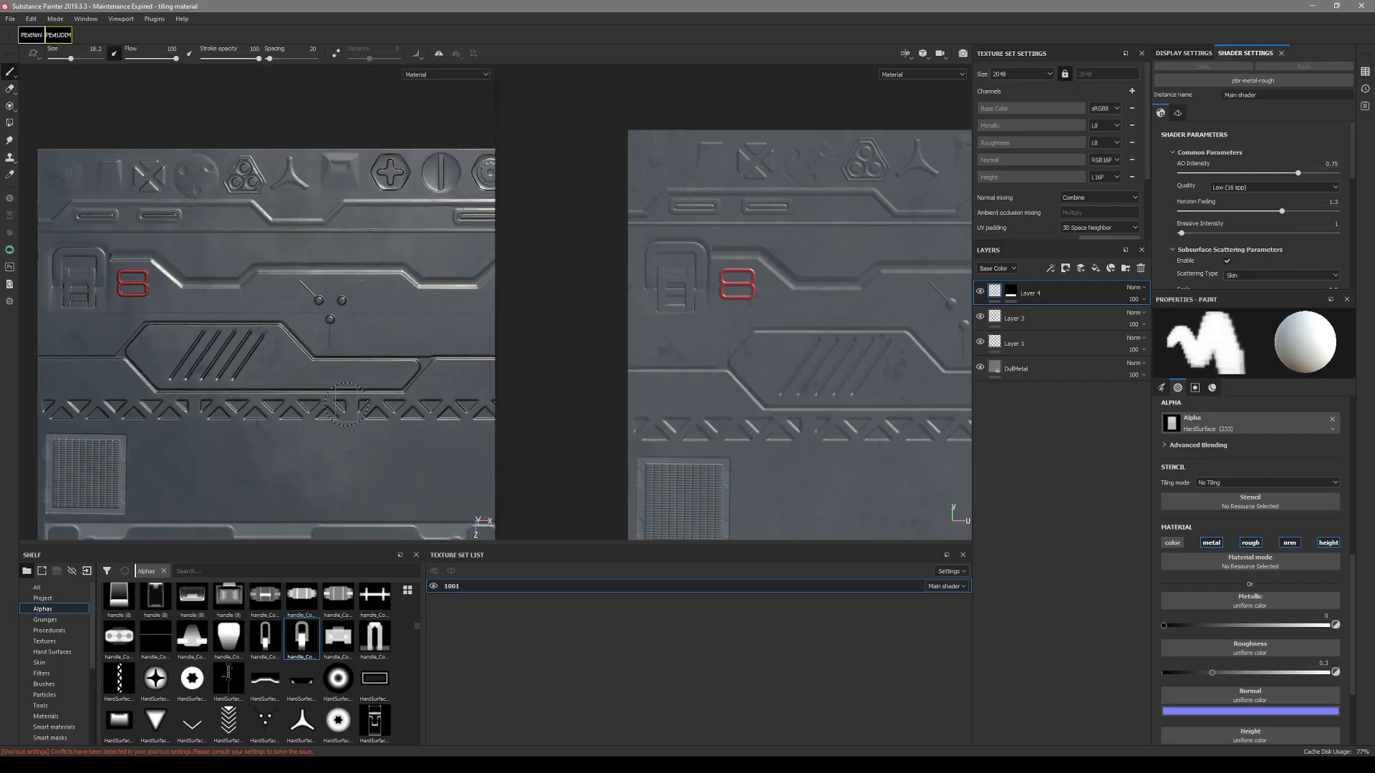
pyautogui.keyDown('alt'); pyautogui.moveTo(327, 440); pyautogui.dragTo(282, 431, button='right'); pyautogui.keyUp('alt')
pyautogui.keyDown('alt'); pyautogui.moveTo(283, 431); pyautogui.dragTo(209, 424, button='middle'); pyautogui.keyUp('alt')
pyautogui.keyDown('alt'); pyautogui.moveTo(867, 487); pyautogui.dragTo(750, 456, button='middle'); pyautogui.keyUp('alt')
pyautogui.keyDown('alt'); pyautogui.moveTo(749, 456); pyautogui.dragTo(724, 453, button='right'); pyautogui.keyUp('alt')
pyautogui.moveTo(724, 453)
pyautogui.keyDown('alt'); pyautogui.mouseDown(button='middle')
pyautogui.moveTo(716, 408)
pyautogui.moveTo(640, 471)
pyautogui.mouseUp(button='middle'); pyautogui.keyUp('alt')
pyautogui.scroll(-1, 715, 408)
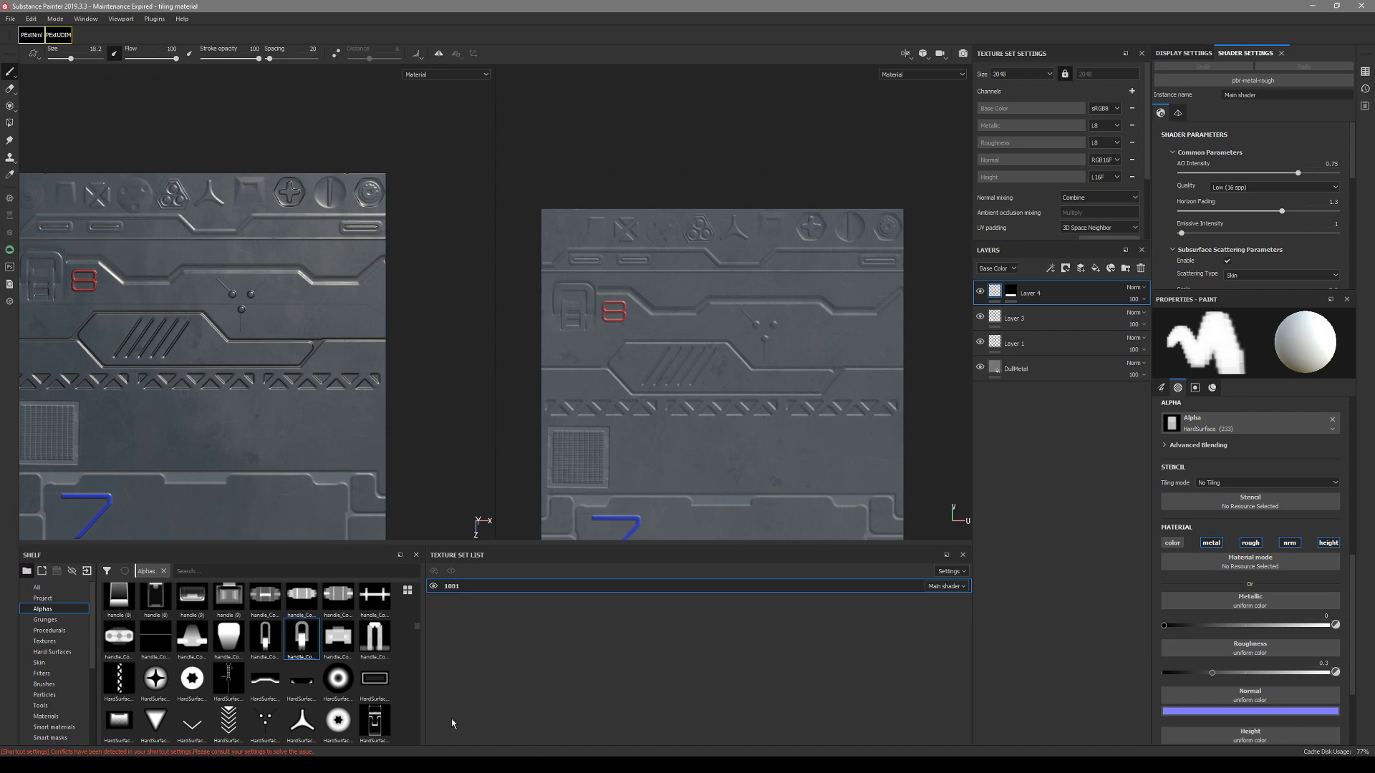
# - Return to Houdini and add a Grid node above the trim texture utility node
pyautogui.hotkey('alt', 'Tab')
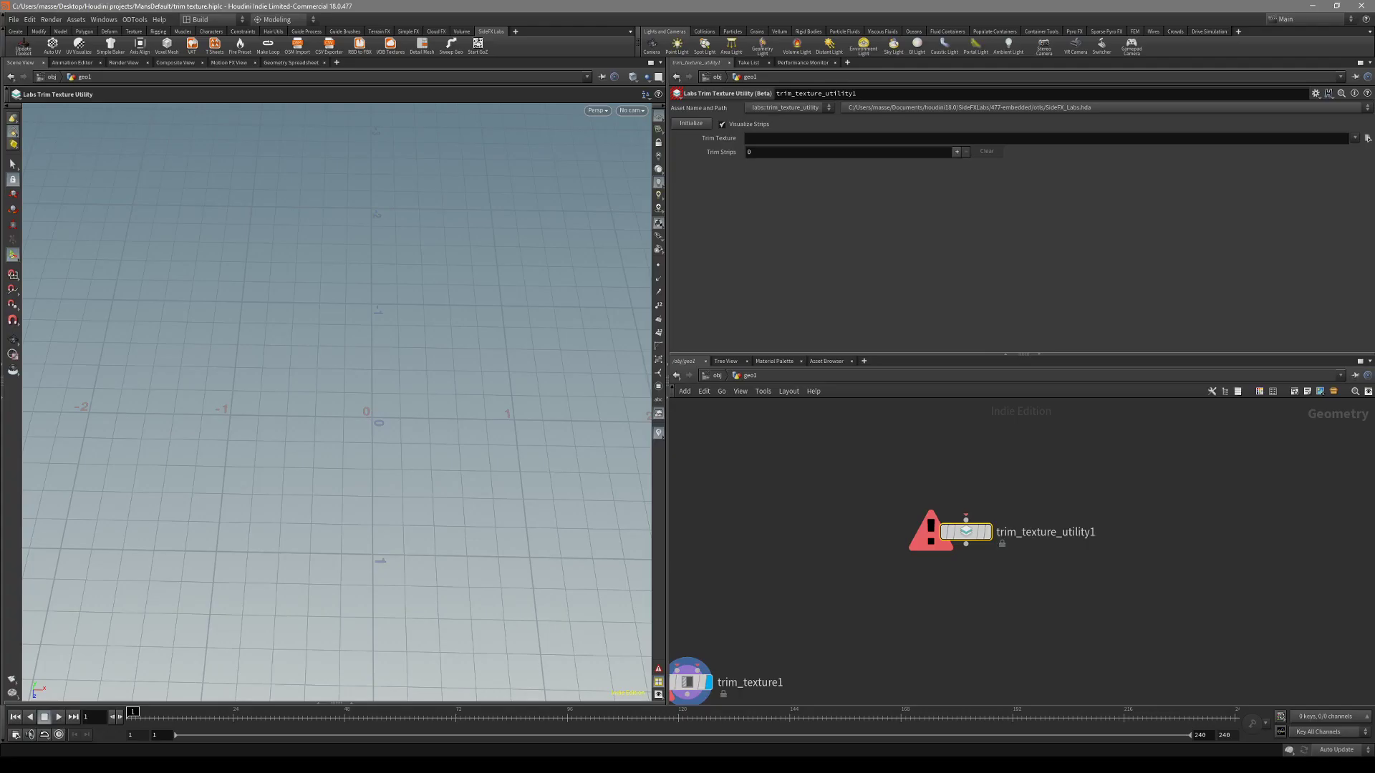
pyautogui.press('Tab')
pyautogui.write('gri')
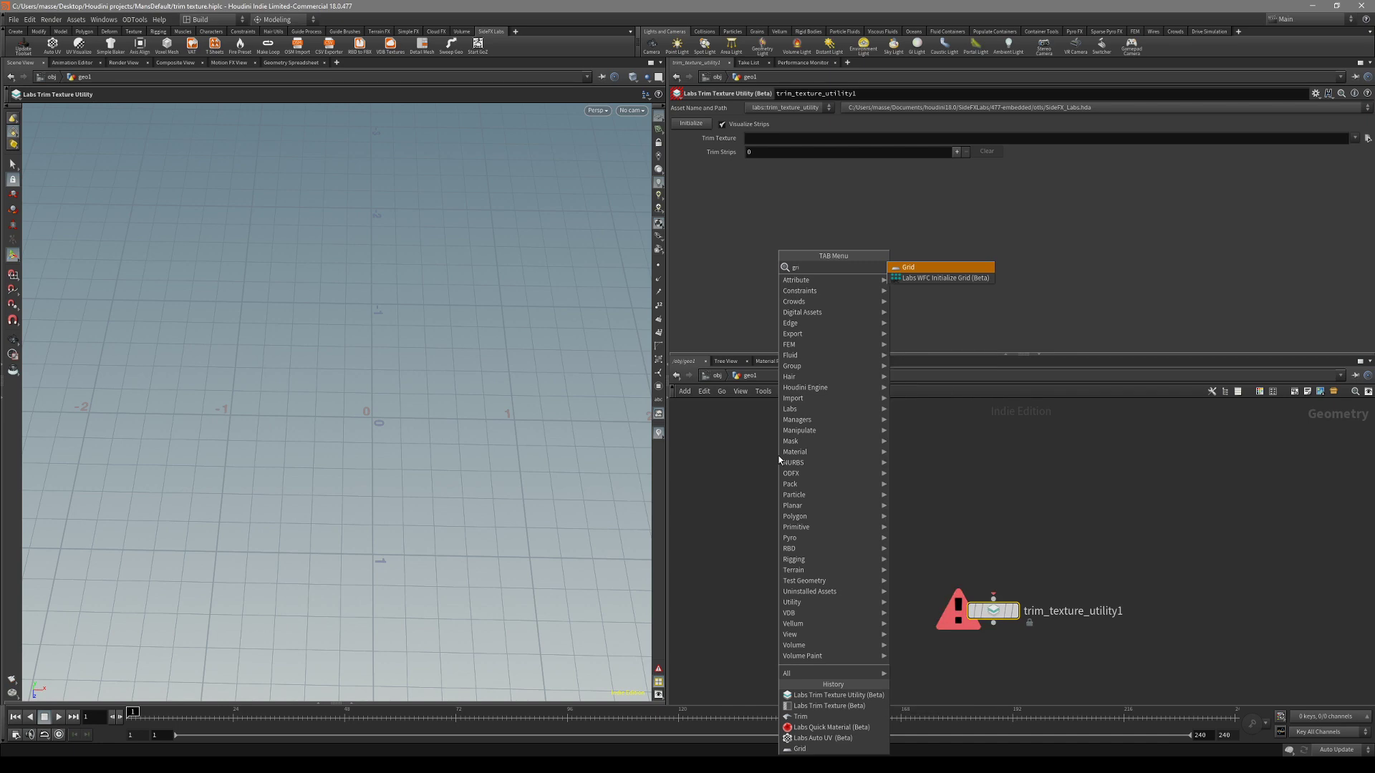
pyautogui.press('Return')
pyautogui.click(873, 434)
# - Add a Labs Auto UV (Beta) node below the grid, wired to the grid's output
pyautogui.moveTo(873, 448); pyautogui.dragTo(870, 543)
pyautogui.press('Tab')
pyautogui.write('aut')
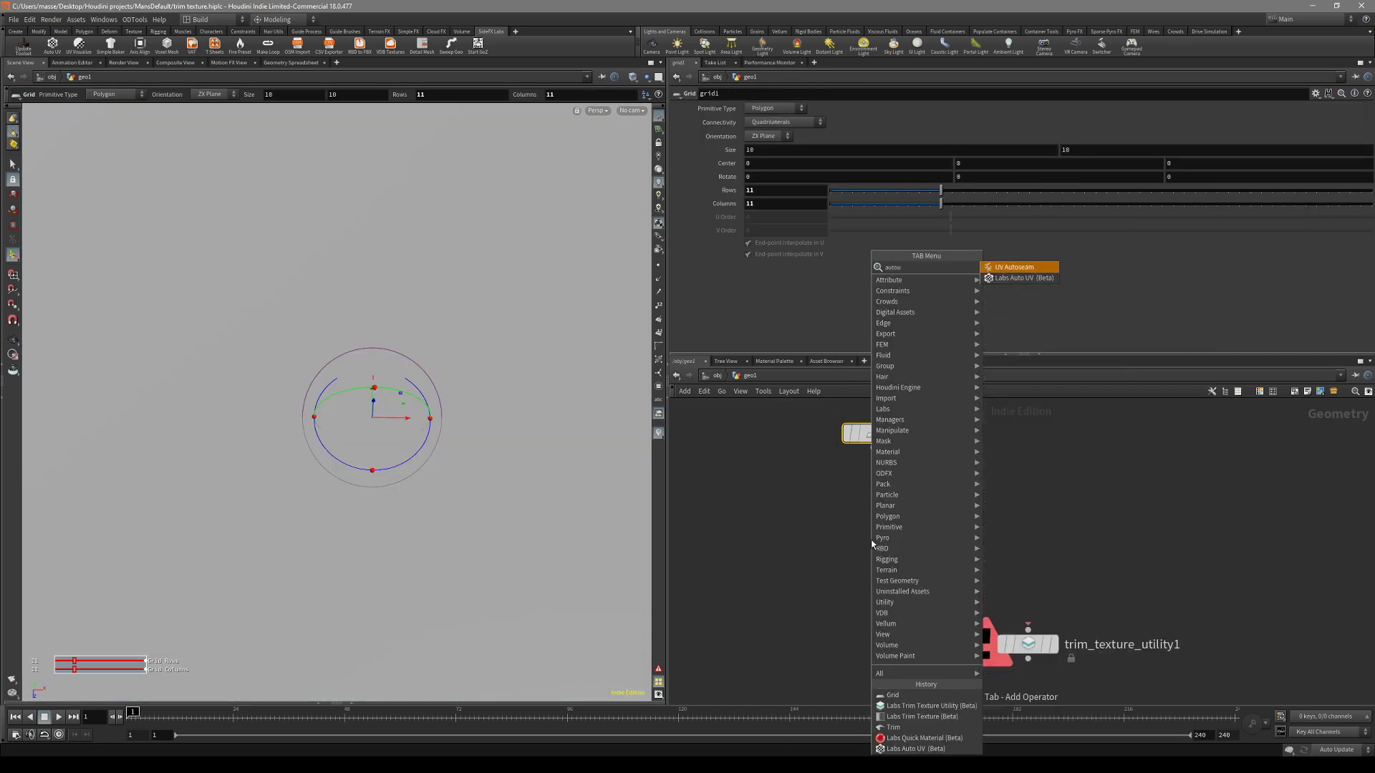
pyautogui.write('ou')
pyautogui.press('Down')
pyautogui.press('Return')
pyautogui.click(878, 550)
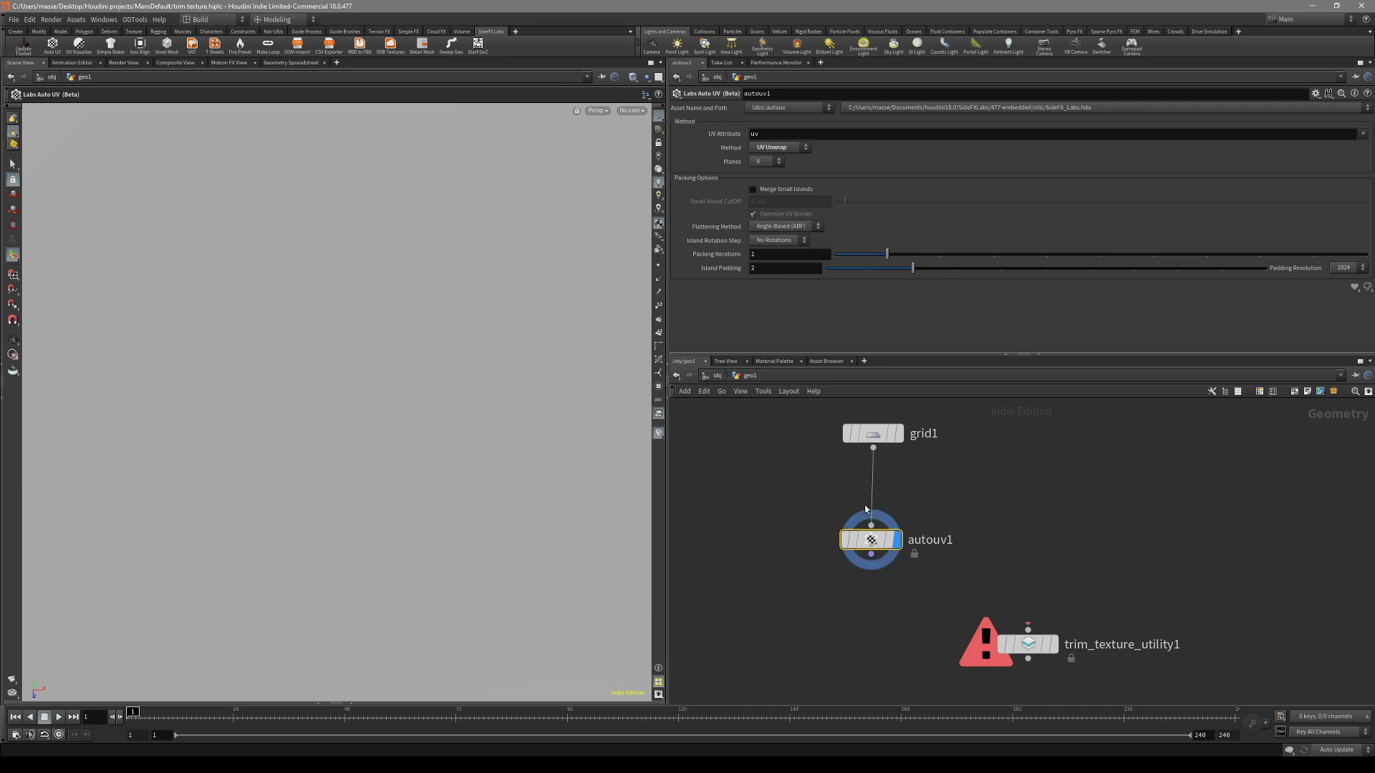
# - Set the Auto UV island padding to 0 and check the grid's layout in the UV view
pyautogui.scroll(-1, 444, 341)
pyautogui.hotkey('space', '5')
pyautogui.scroll(1, 611, 316)
pyautogui.moveTo(612, 316); pyautogui.dragTo(1031, 243, button='right')
pyautogui.moveTo(809, 277); pyautogui.dragTo(812, 289)
pyautogui.keyDown('alt'); pyautogui.moveTo(393, 348); pyautogui.dragTo(143, 416, button='right'); pyautogui.keyUp('alt')
pyautogui.moveTo(143, 416)
pyautogui.keyDown('alt'); pyautogui.mouseDown(button='middle')
pyautogui.moveTo(320, 370)
pyautogui.moveTo(530, 358)
pyautogui.mouseUp(button='middle'); pyautogui.keyUp('alt')
pyautogui.moveTo(530, 358)
pyautogui.keyDown('alt'); pyautogui.mouseDown(button='right')
pyautogui.moveTo(353, 399)
pyautogui.moveTo(406, 365)
pyautogui.moveTo(366, 461)
pyautogui.mouseUp(button='right'); pyautogui.keyUp('alt')
# - Return to the perspective view with wireframe-over-shaded display and move the Auto UV node closer to the grid node
pyautogui.hotkey('space', '1')
pyautogui.keyDown('alt'); pyautogui.moveTo(366, 461); pyautogui.dragTo(363, 509); pyautogui.keyUp('alt')
pyautogui.hotkey('shift', 'w')
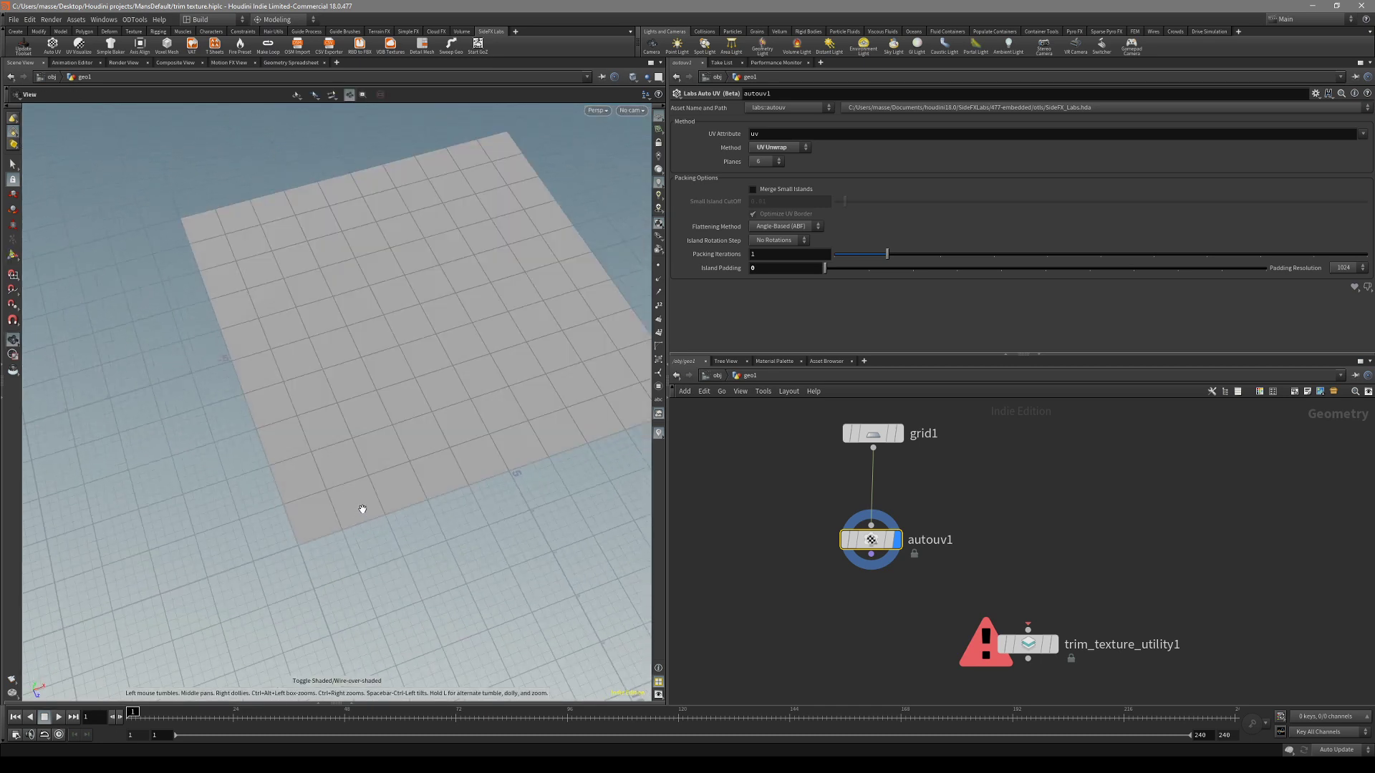
pyautogui.moveTo(872, 549); pyautogui.dragTo(886, 517)
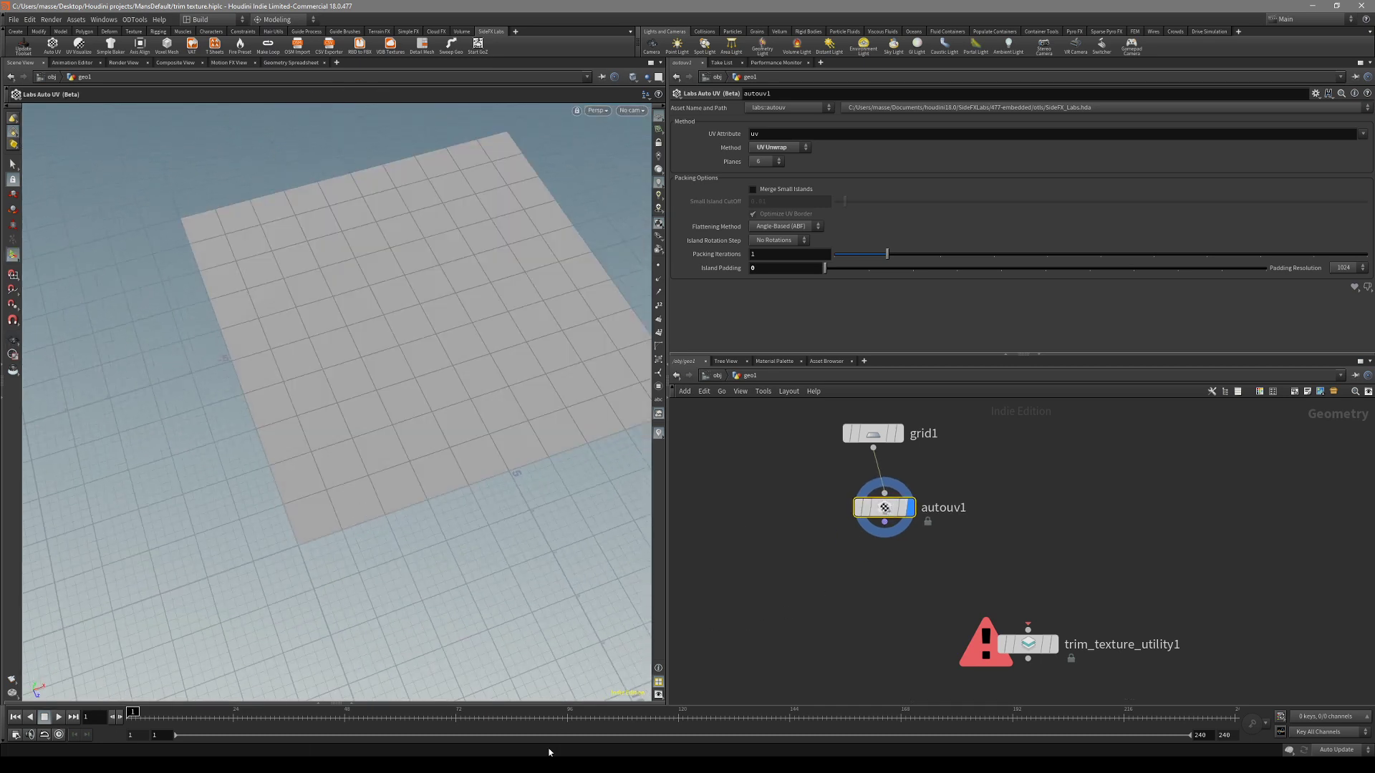
# - Switch to Substance Painter and examine the trim sheet's horizontal strips, grille and panel borders up close
pyautogui.keyDown('alt'); pyautogui.moveTo(420, 416); pyautogui.dragTo(402, 456); pyautogui.keyUp('alt')
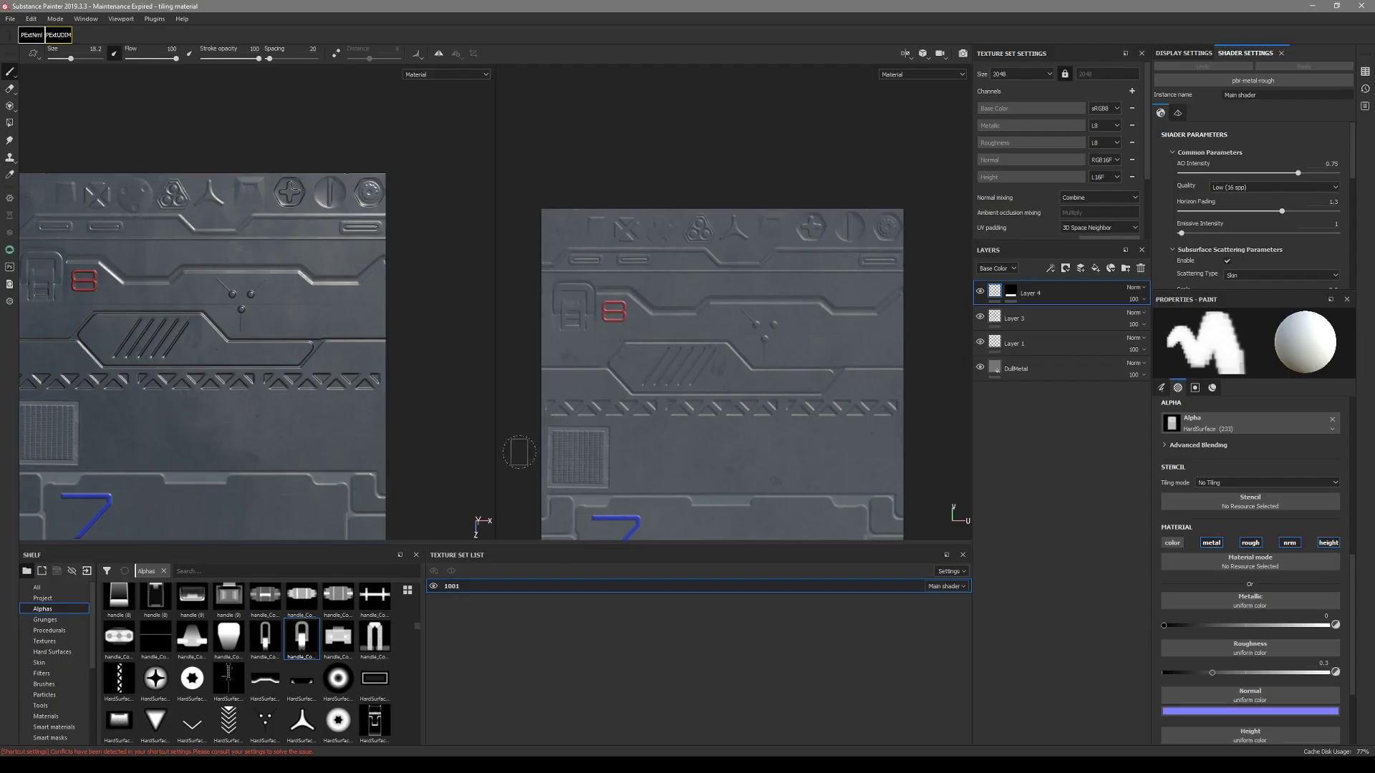
pyautogui.scroll(-2, 584, 393)
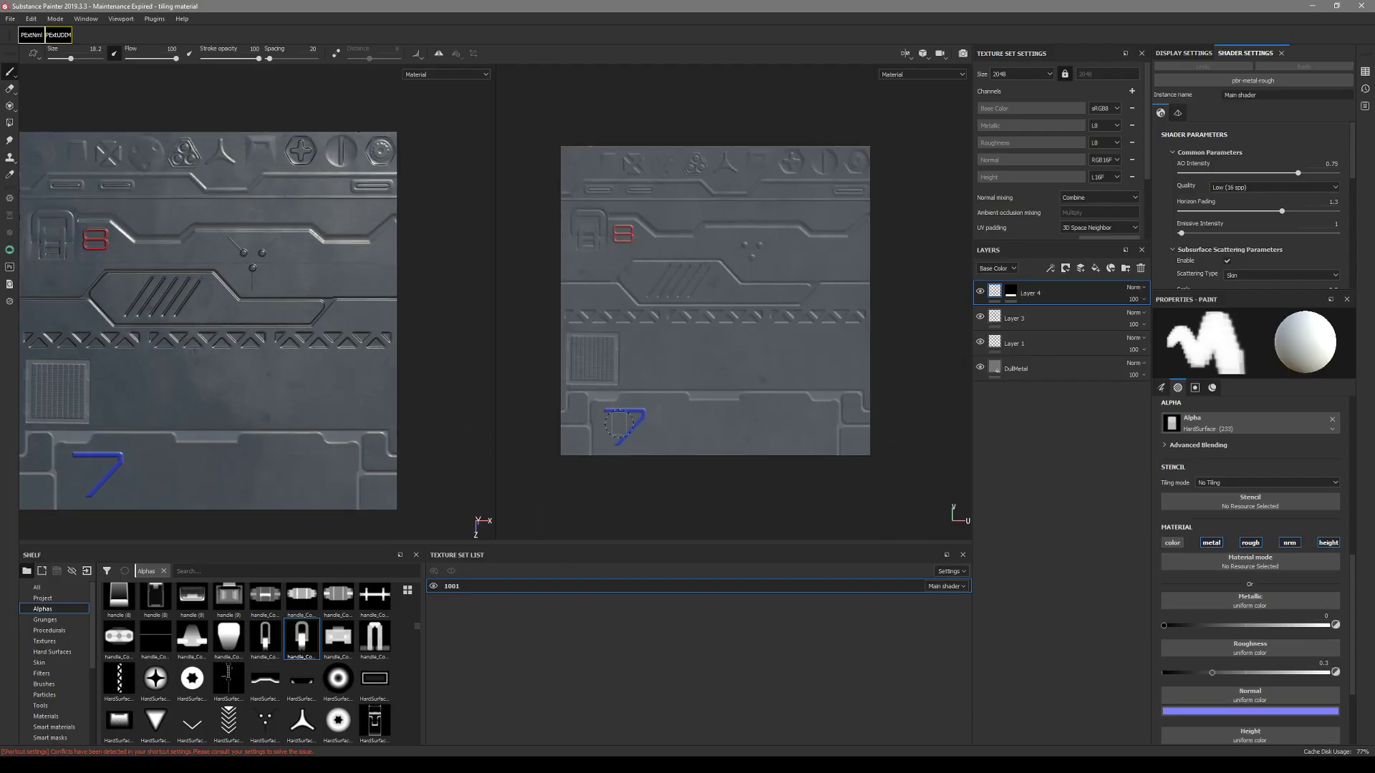
pyautogui.scroll(3, 629, 344)
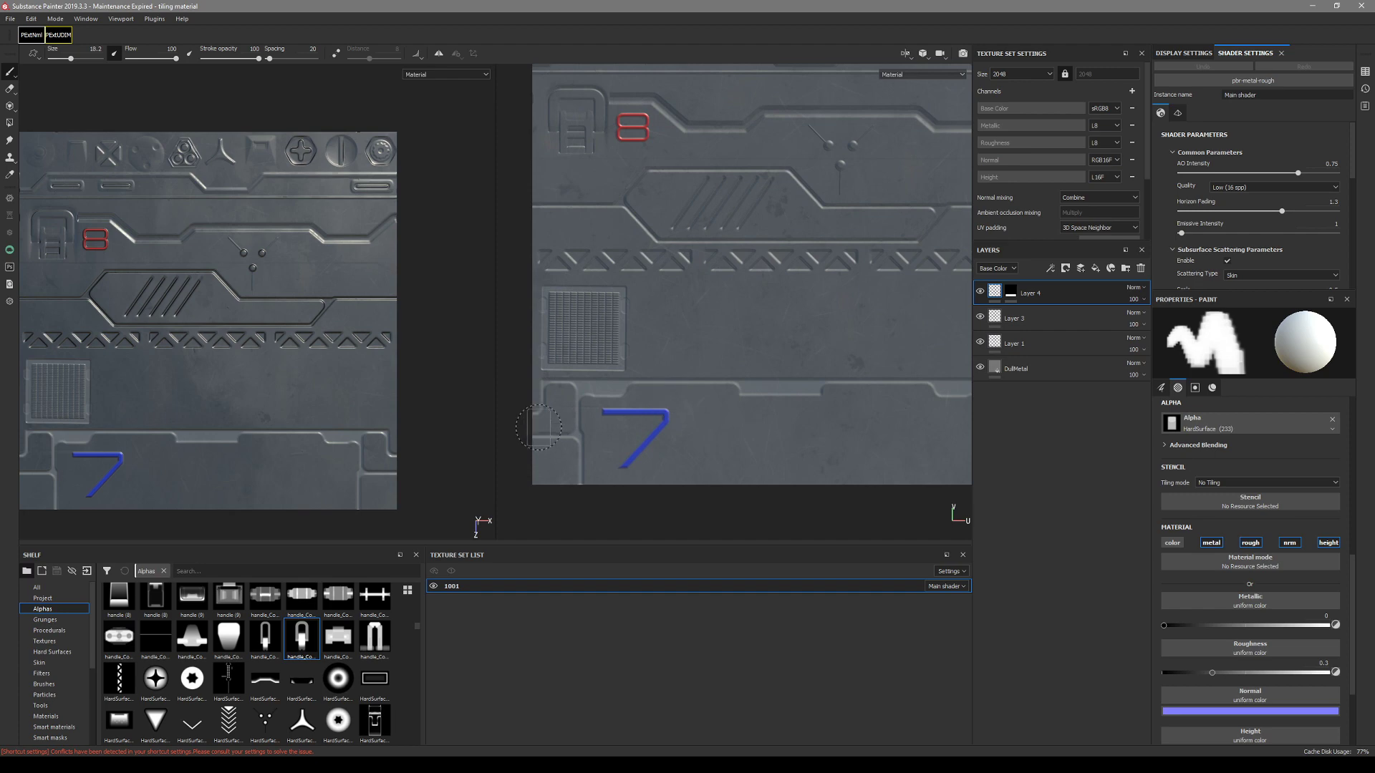
pyautogui.keyDown('alt'); pyautogui.moveTo(535, 345); pyautogui.dragTo(526, 493, button='middle'); pyautogui.keyUp('alt')
pyautogui.keyDown('alt'); pyautogui.moveTo(694, 445); pyautogui.dragTo(670, 315, button='middle'); pyautogui.keyUp('alt')
pyautogui.keyDown('alt'); pyautogui.moveTo(248, 348); pyautogui.dragTo(336, 330, button='middle'); pyautogui.keyUp('alt')
pyautogui.moveTo(284, 358)
pyautogui.keyDown('alt'); pyautogui.mouseDown()
pyautogui.moveTo(207, 285)
pyautogui.moveTo(250, 272)
pyautogui.moveTo(359, 344)
pyautogui.moveTo(182, 436)
pyautogui.mouseUp(); pyautogui.keyUp('alt')
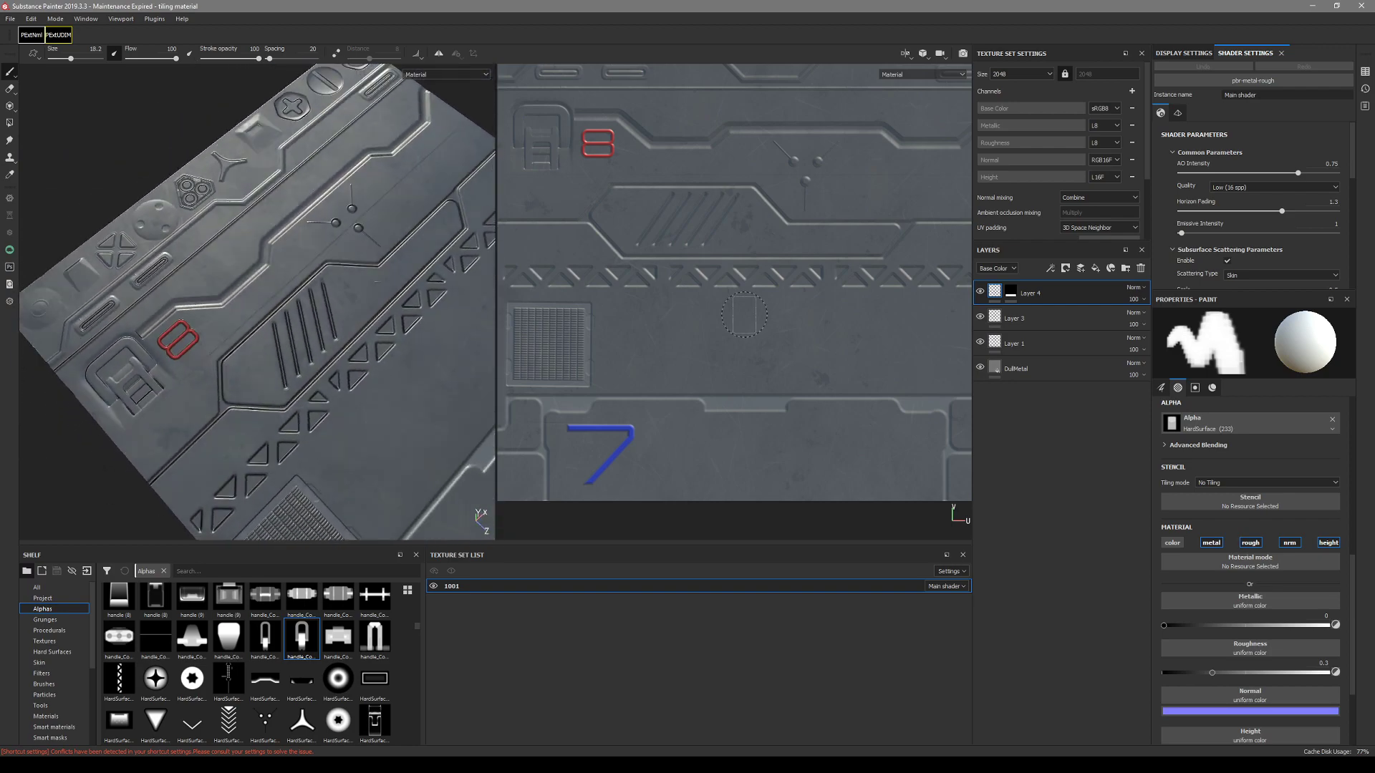
pyautogui.scroll(-2, 692, 321)
# - Browse the alphas, trying Greeble_Component_04 and then the bolt (11) alpha on the brush
pyautogui.scroll(5, 199, 623)
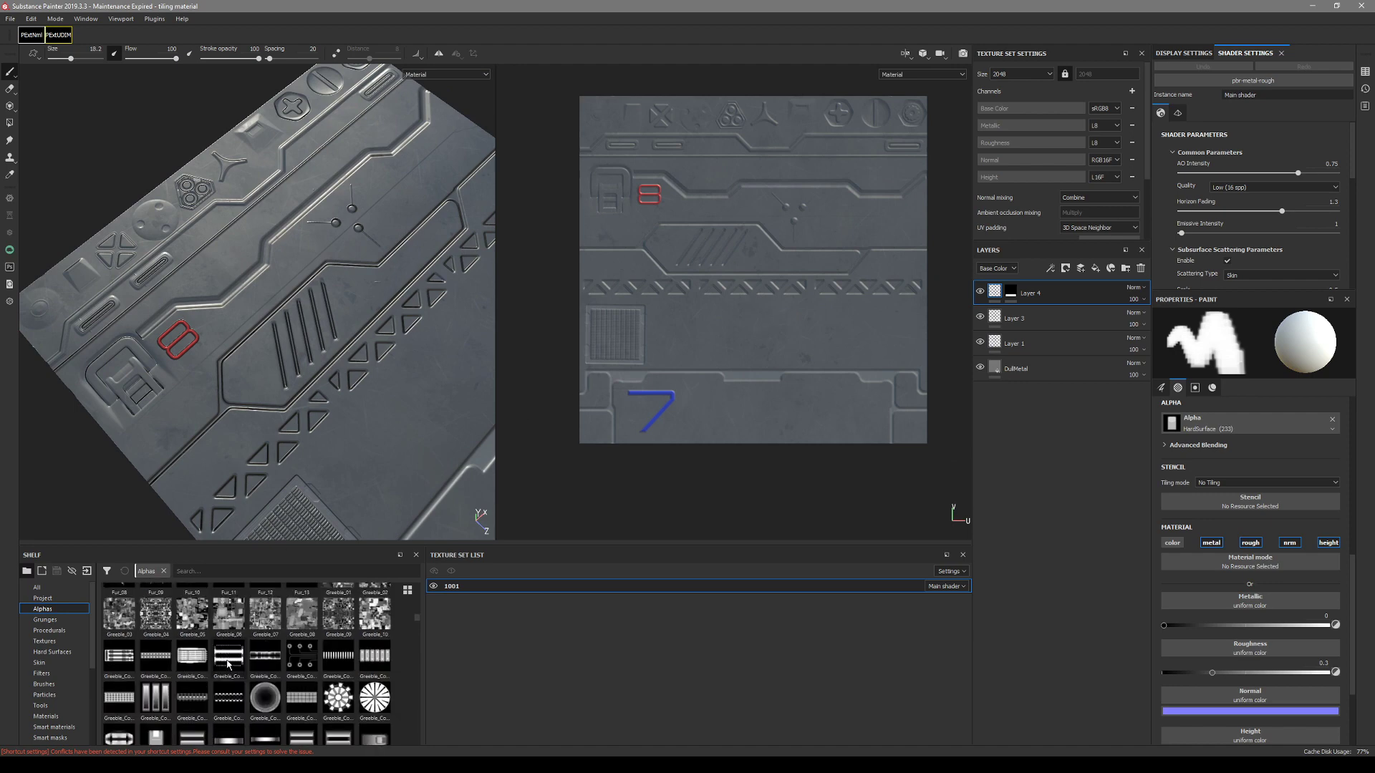
pyautogui.click(227, 664)
pyautogui.scroll(5, 273, 705)
pyautogui.scroll(10, 269, 706)
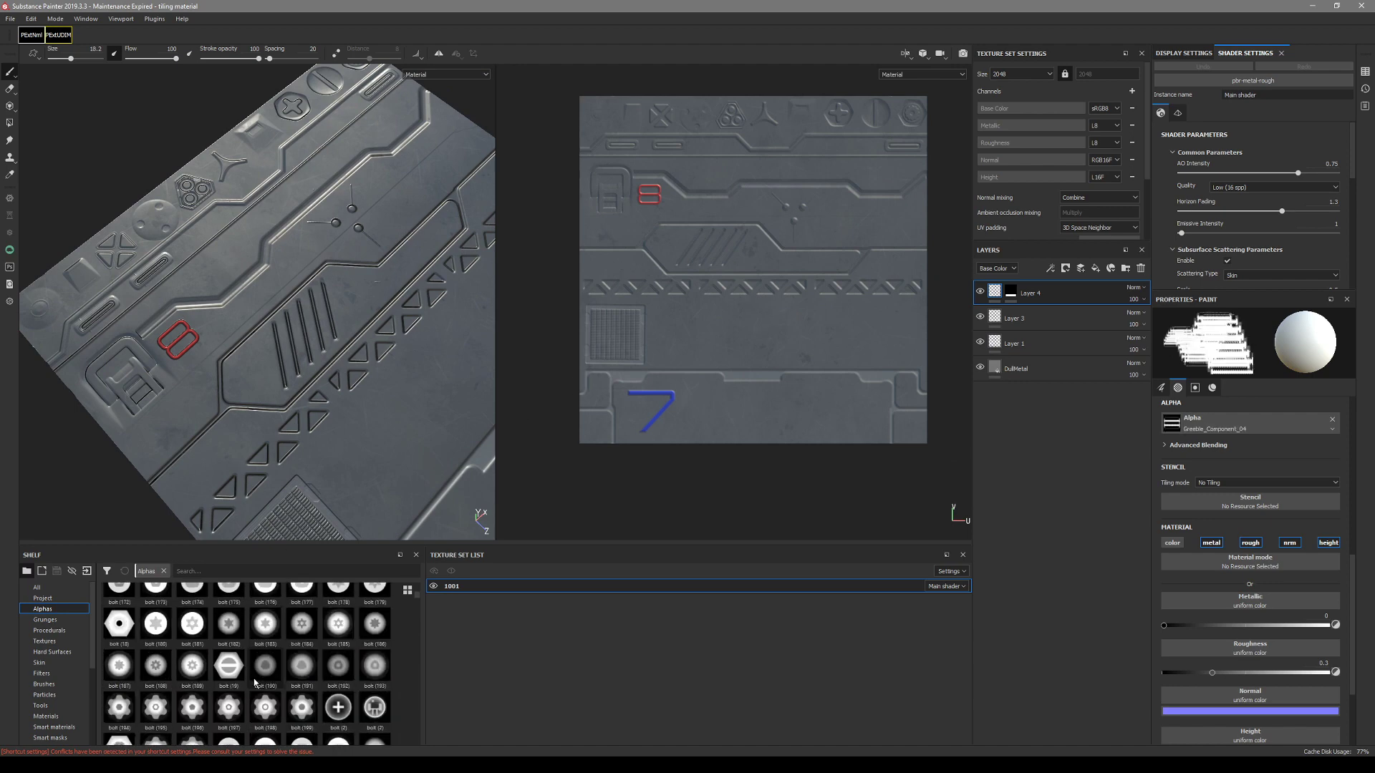
pyautogui.click(265, 606)
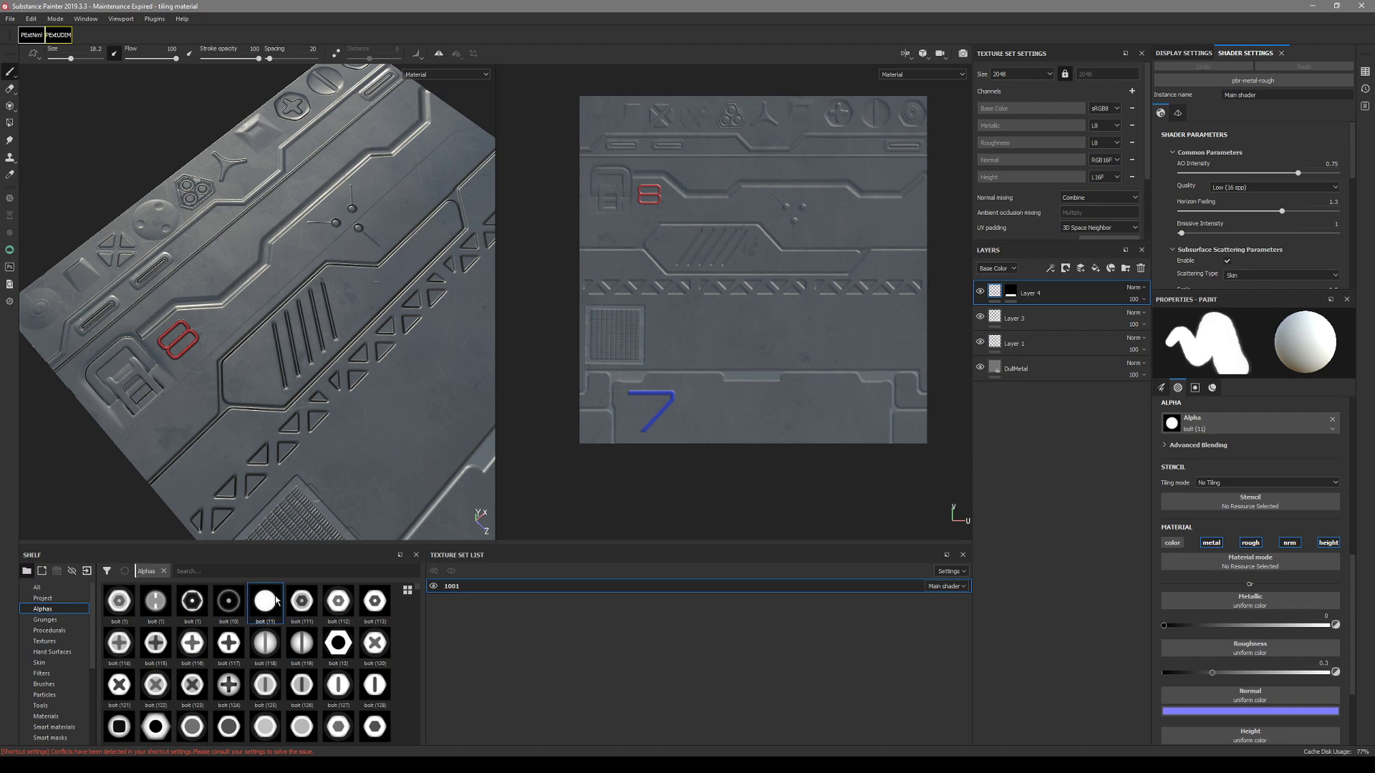
# - Examine the surface relief from several angles, along with the brush's material channels and height setting
pyautogui.keyDown('alt'); pyautogui.moveTo(313, 459); pyautogui.dragTo(187, 460); pyautogui.keyUp('alt')
pyautogui.keyDown('alt'); pyautogui.moveTo(276, 499); pyautogui.dragTo(276, 430, button='middle'); pyautogui.keyUp('alt')
pyautogui.keyDown('alt'); pyautogui.moveTo(668, 356); pyautogui.dragTo(703, 404, button='middle'); pyautogui.keyUp('alt')
pyautogui.keyDown('alt'); pyautogui.moveTo(296, 426); pyautogui.dragTo(378, 497); pyautogui.keyUp('alt')
pyautogui.scroll(-2, 1237, 702)
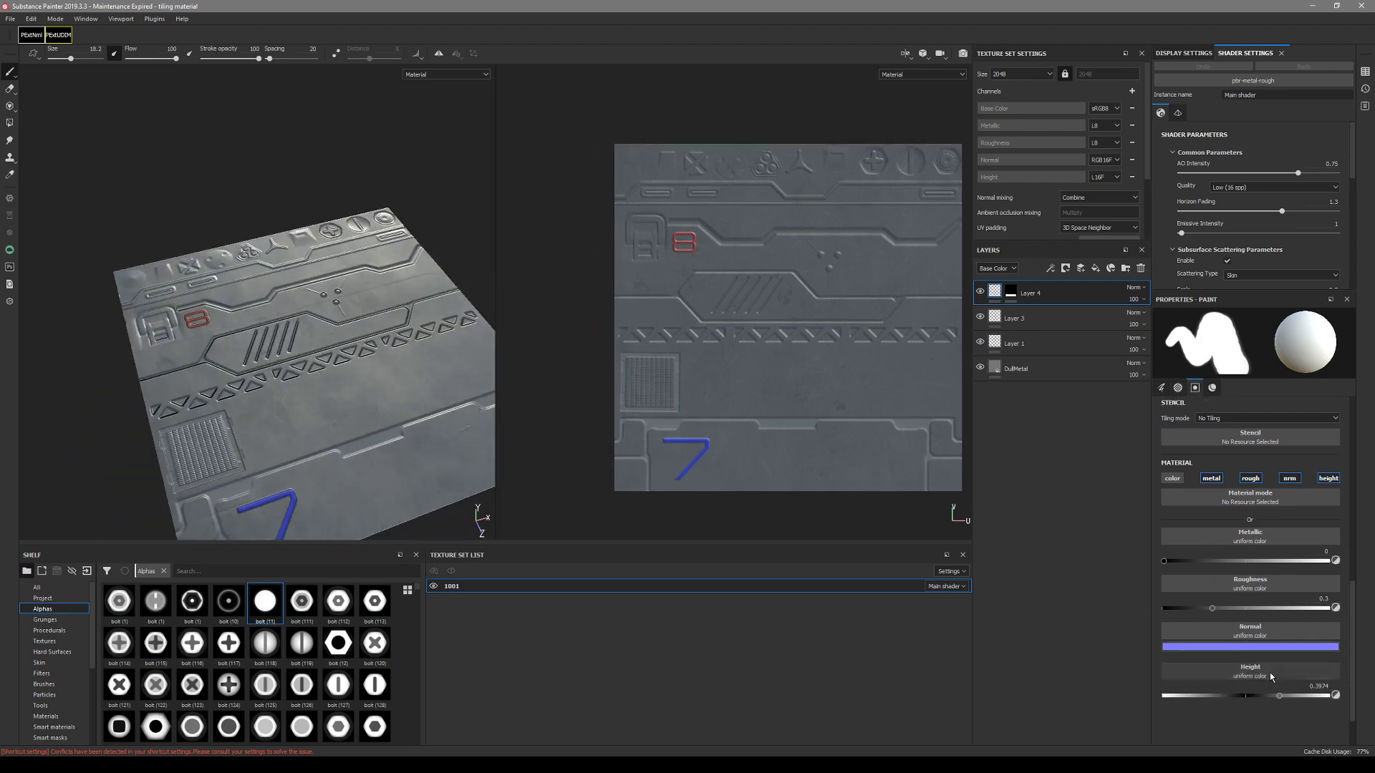
pyautogui.keyDown('alt'); pyautogui.moveTo(308, 408); pyautogui.dragTo(275, 351); pyautogui.keyUp('alt')
pyautogui.keyDown('alt'); pyautogui.moveTo(276, 351); pyautogui.dragTo(315, 358, button='right'); pyautogui.keyUp('alt')
pyautogui.moveTo(247, 340)
pyautogui.keyDown('alt'); pyautogui.mouseDown()
pyautogui.moveTo(268, 375)
pyautogui.moveTo(208, 450)
pyautogui.moveTo(295, 337)
pyautogui.mouseUp(); pyautogui.keyUp('alt')
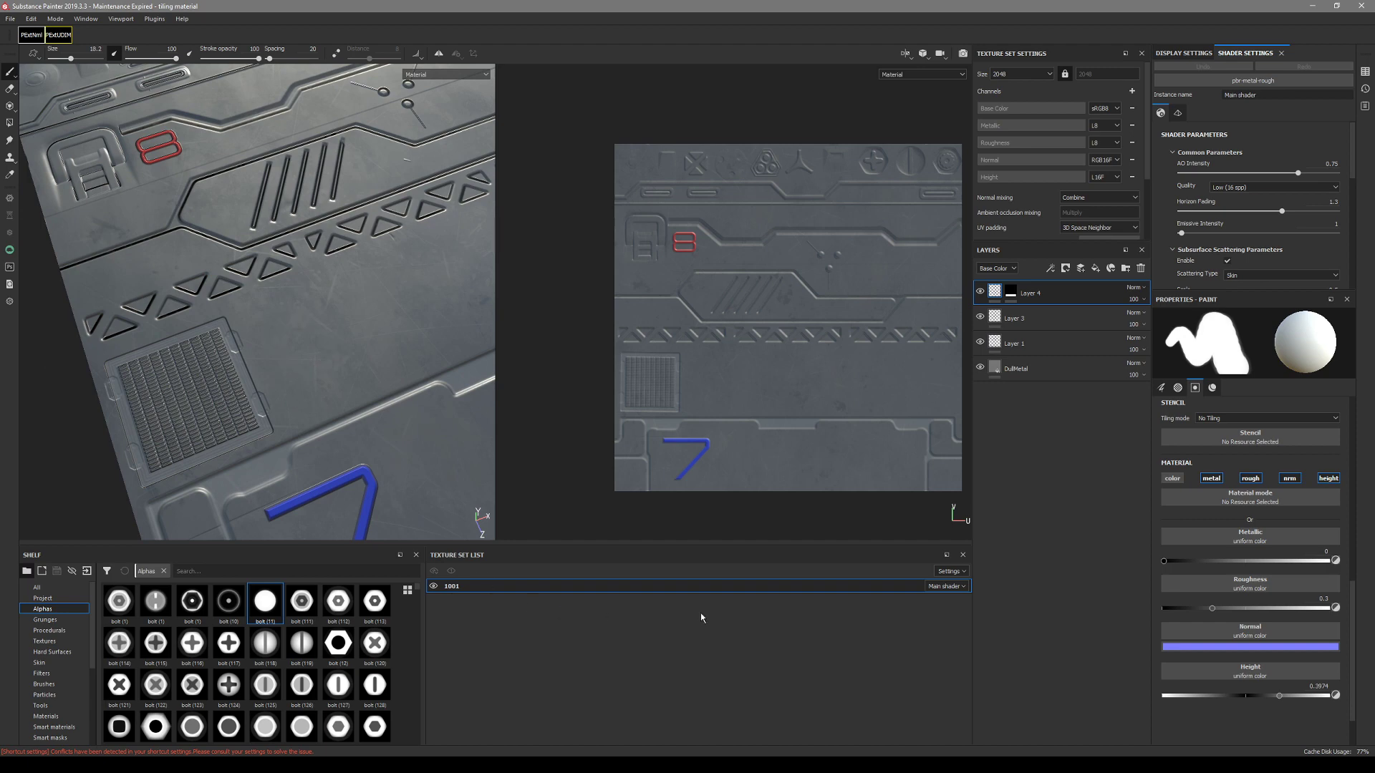
# - Hide and reshow Layer 1 and the layer directly above it to examine what each contains
pyautogui.click(1022, 322)
pyautogui.click(1024, 343)
pyautogui.click(1022, 325)
pyautogui.click(981, 318)
pyautogui.click(981, 317)
pyautogui.click(980, 343)
pyautogui.click(980, 342)
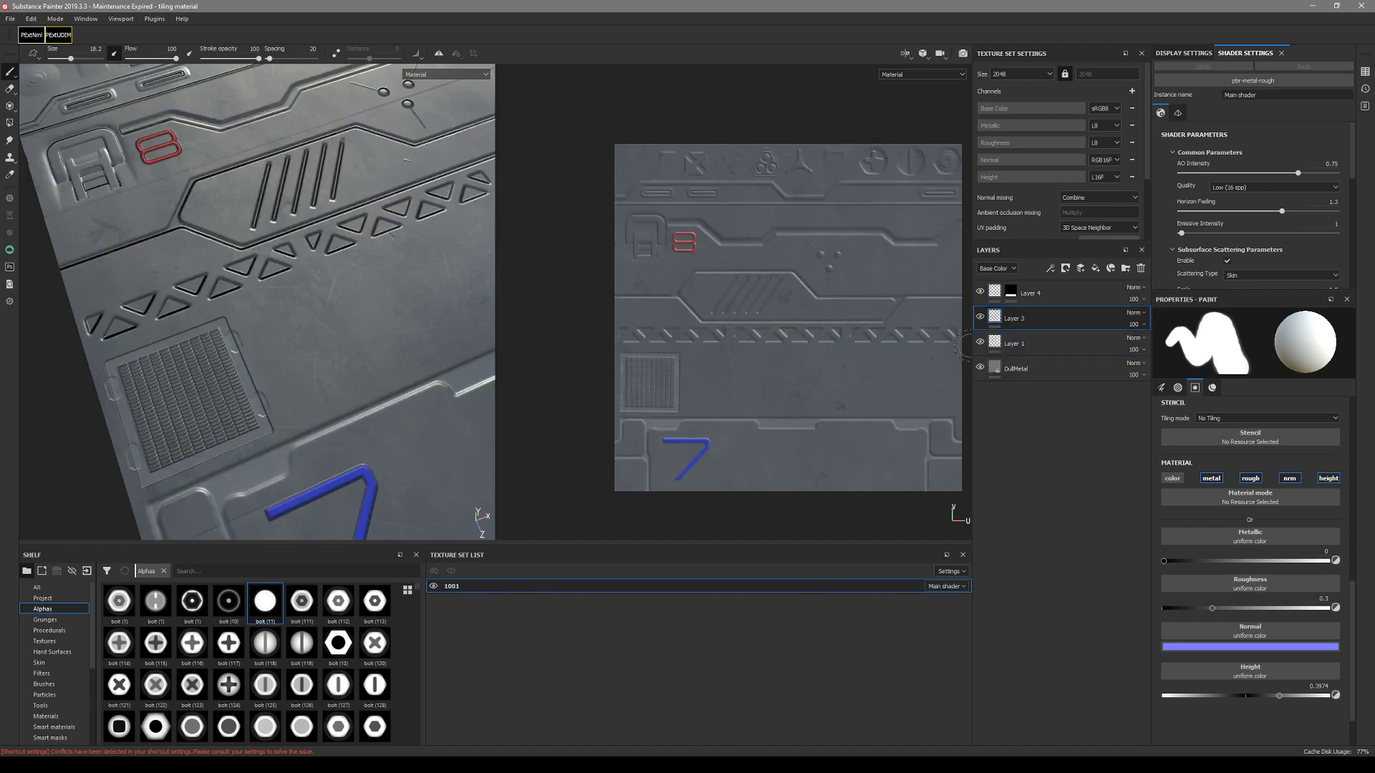
# - Select Layer 1 and toggle its visibility off and on to inspect its painted details in the 2D view
pyautogui.scroll(3, 822, 386)
pyautogui.click(1013, 344)
pyautogui.click(980, 342)
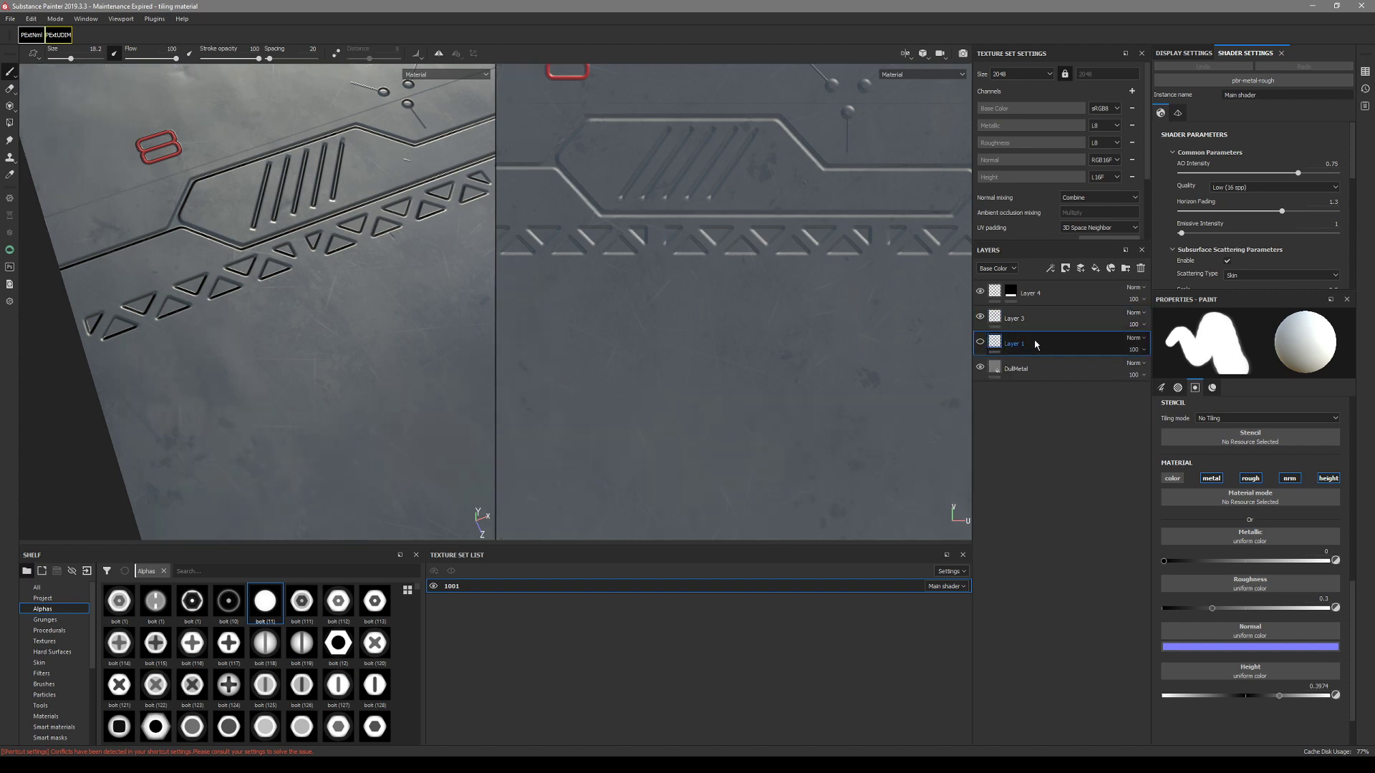
pyautogui.click(981, 343)
pyautogui.scroll(-3, 770, 419)
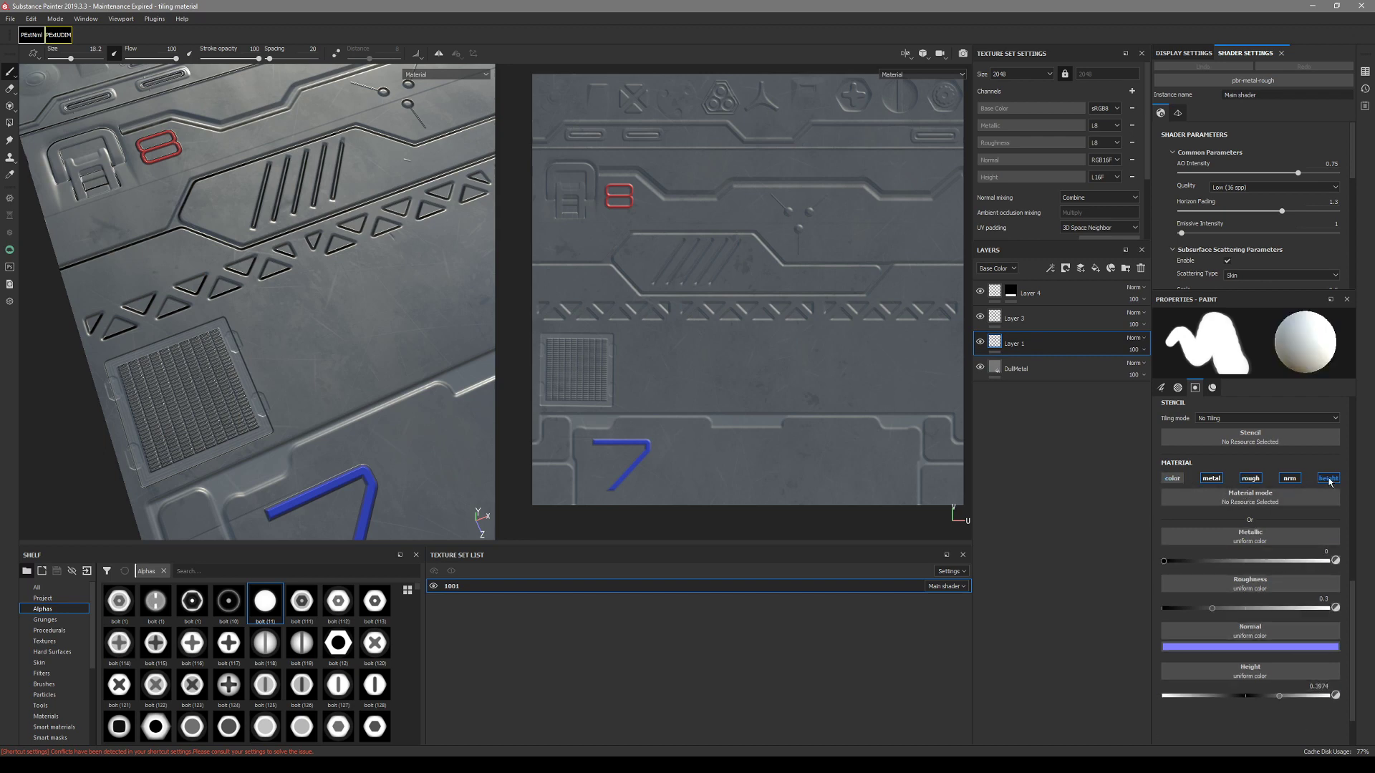
# - Raise the brush roughness to about 0.68 and pick the notched-outline HardSurface (50) alpha for the brush
pyautogui.moveTo(1212, 608); pyautogui.dragTo(1252, 610)
pyautogui.scroll(-5, 303, 663)
pyautogui.scroll(-15, 231, 705)
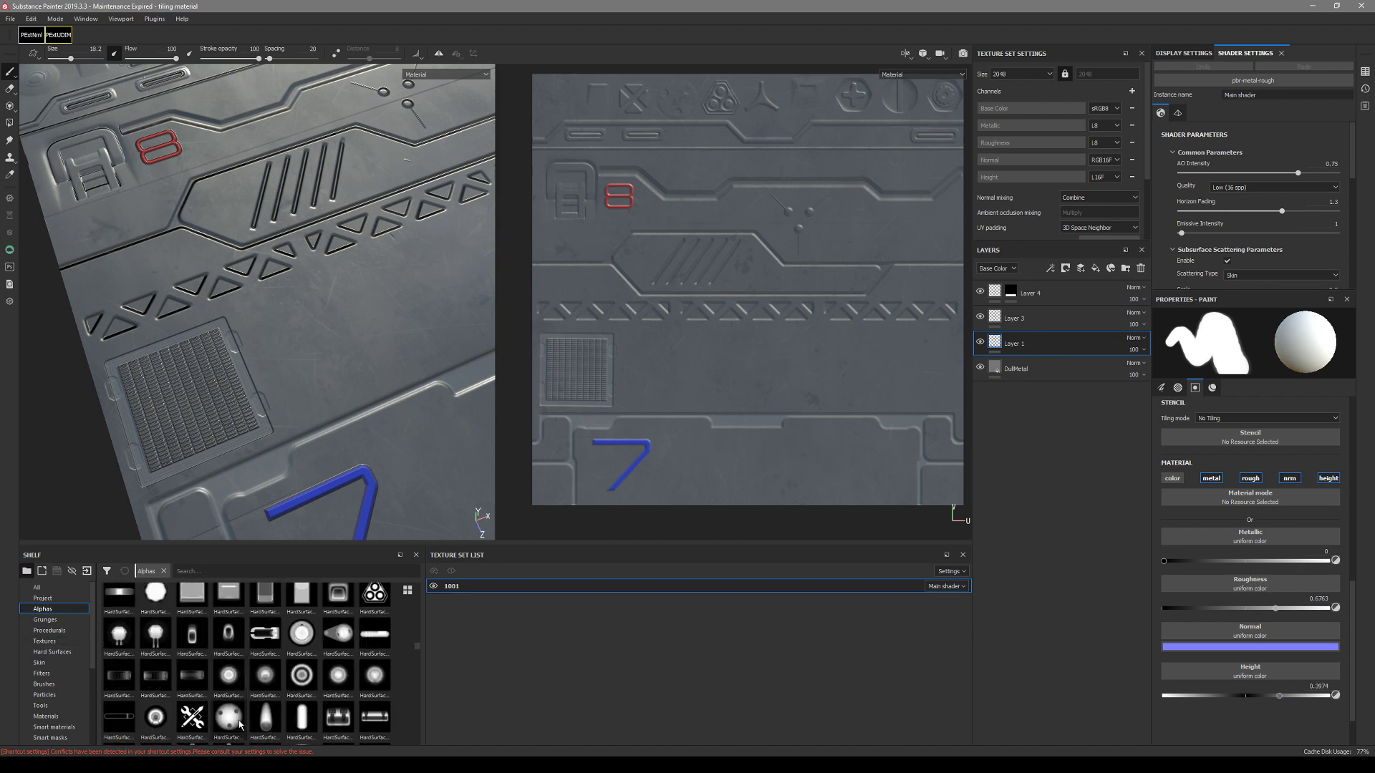
pyautogui.scroll(-5, 296, 668)
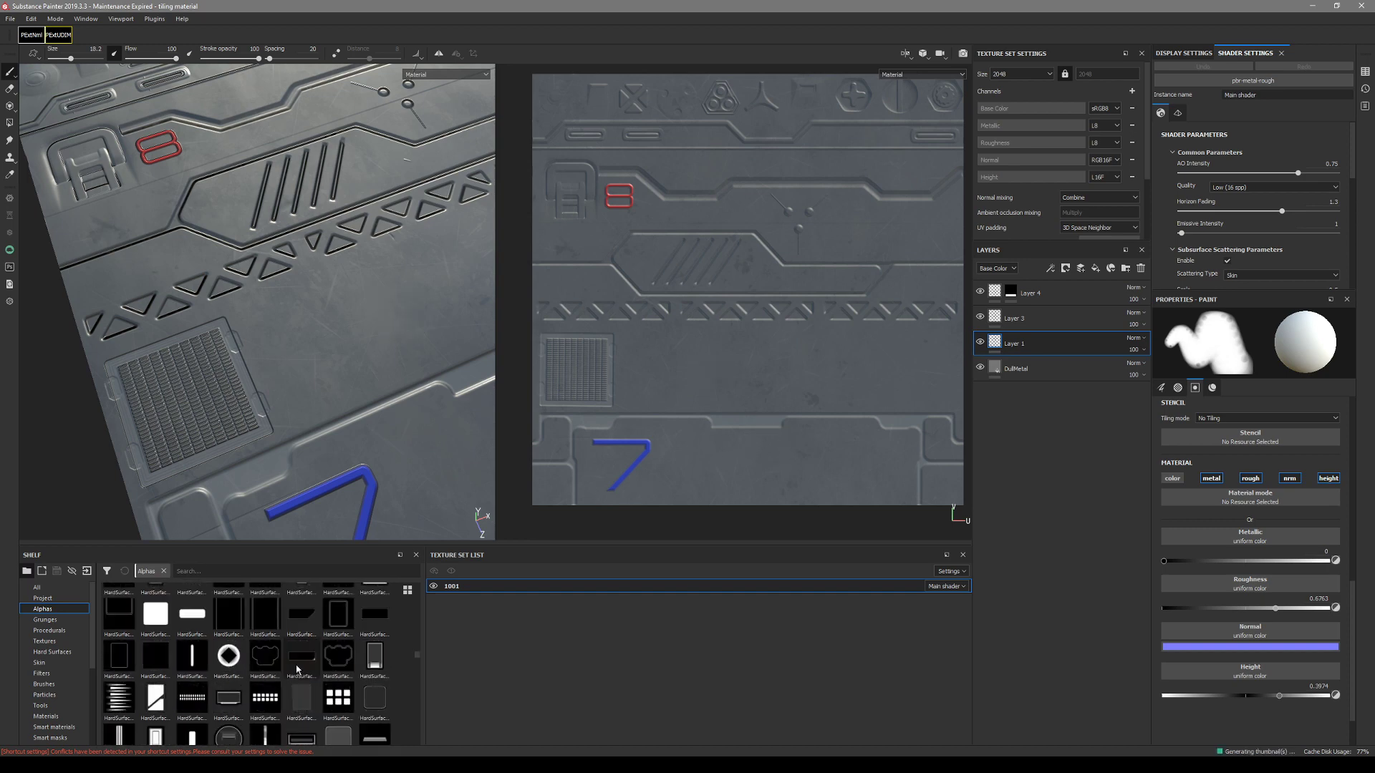
pyautogui.scroll(5, 707, 380)
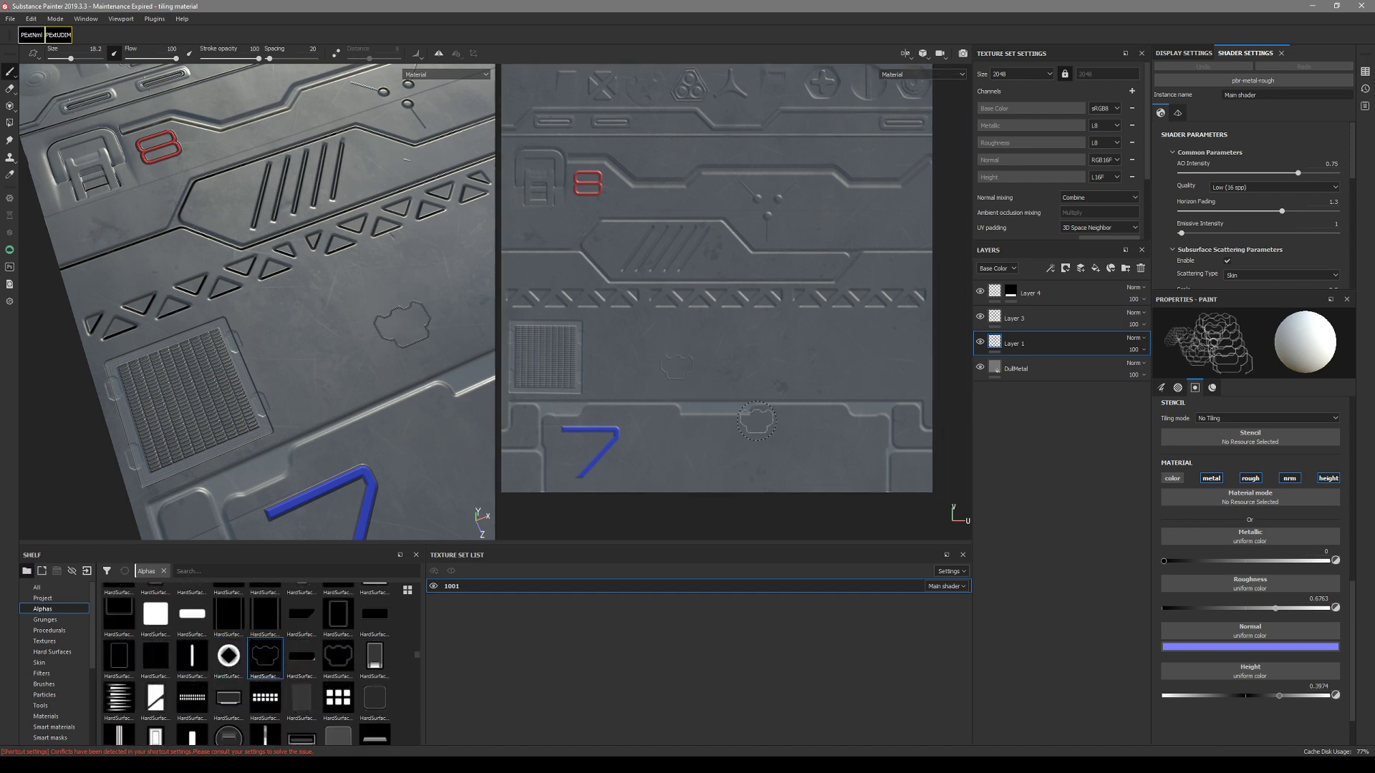
pyautogui.scroll(-5, 776, 382)
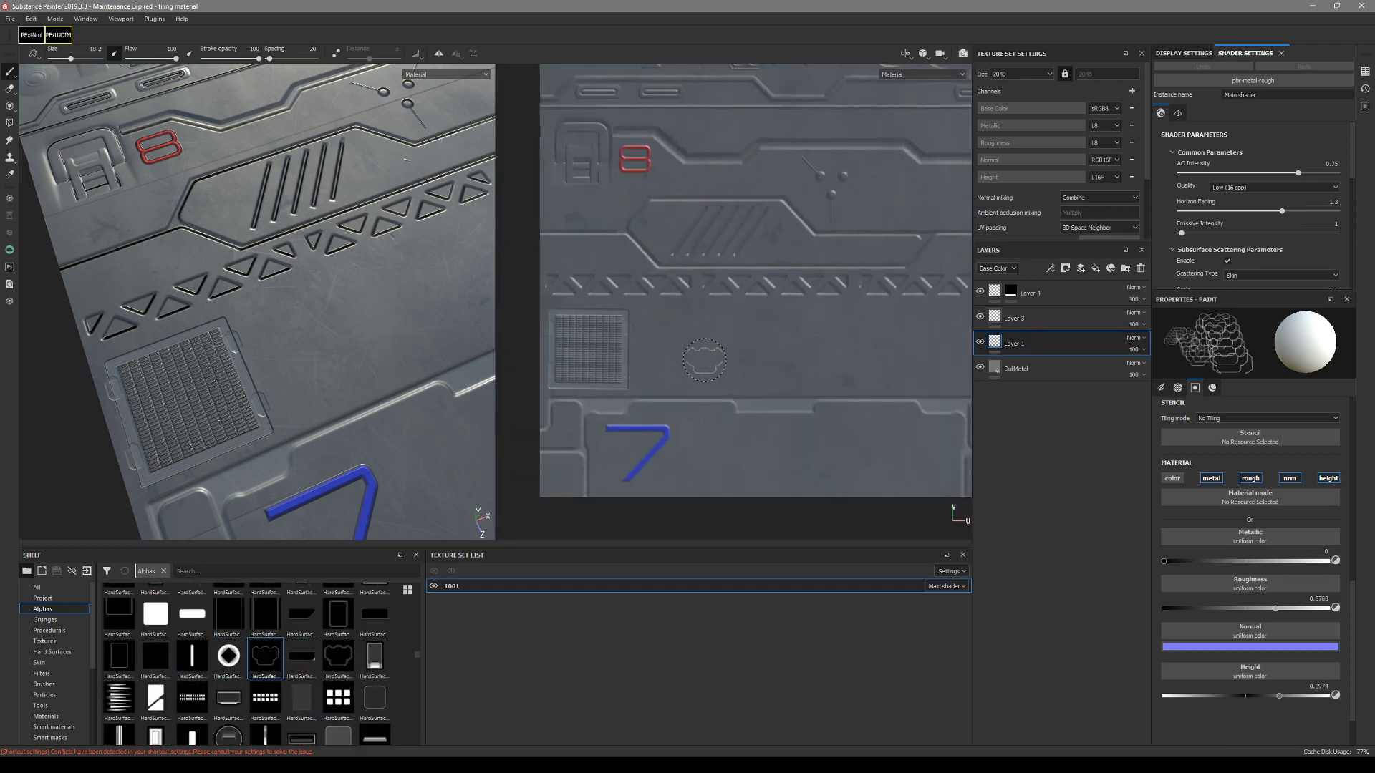
pyautogui.moveTo(657, 430); pyautogui.dragTo(669, 377, button='middle')
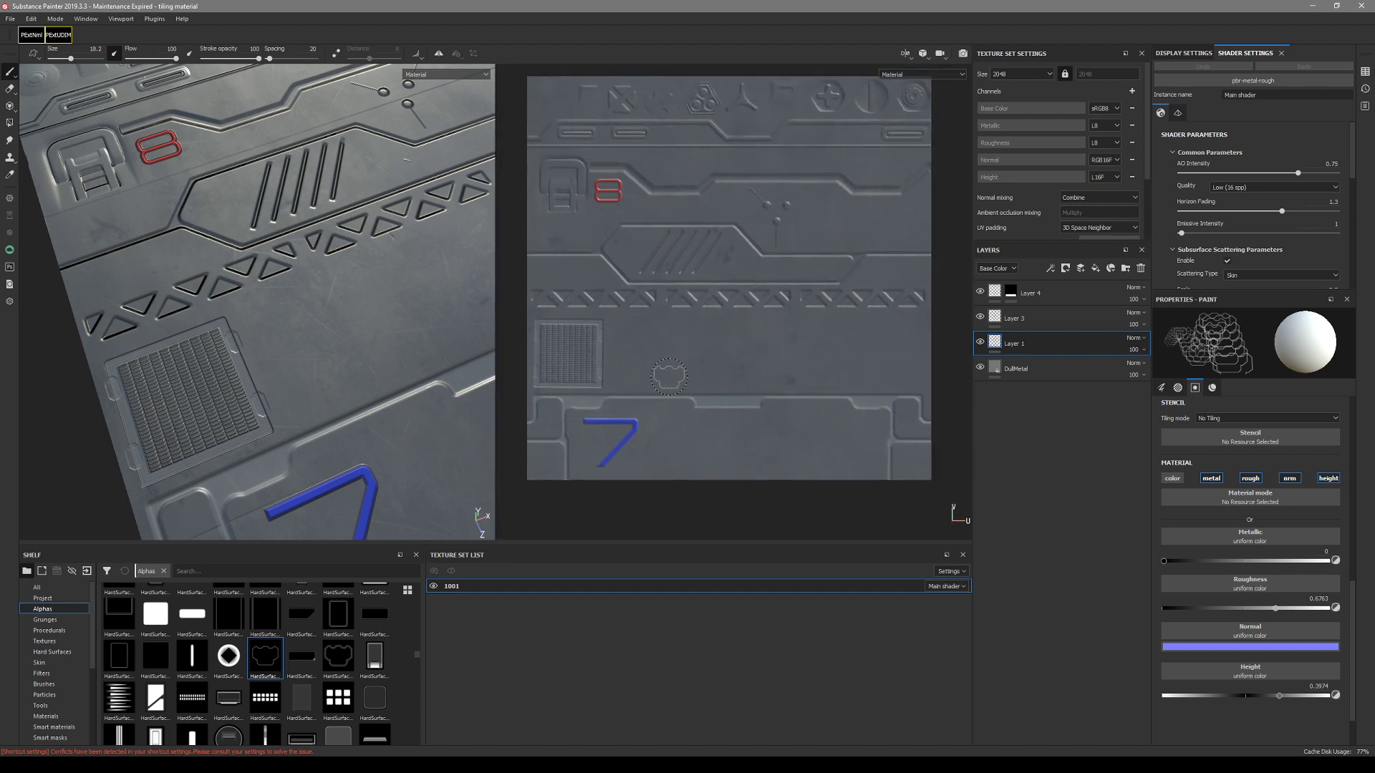
# - Set the brush's stencil tiling mode to Vertical Tiling
pyautogui.rightClick(668, 379)
pyautogui.scroll(-3, 727, 452)
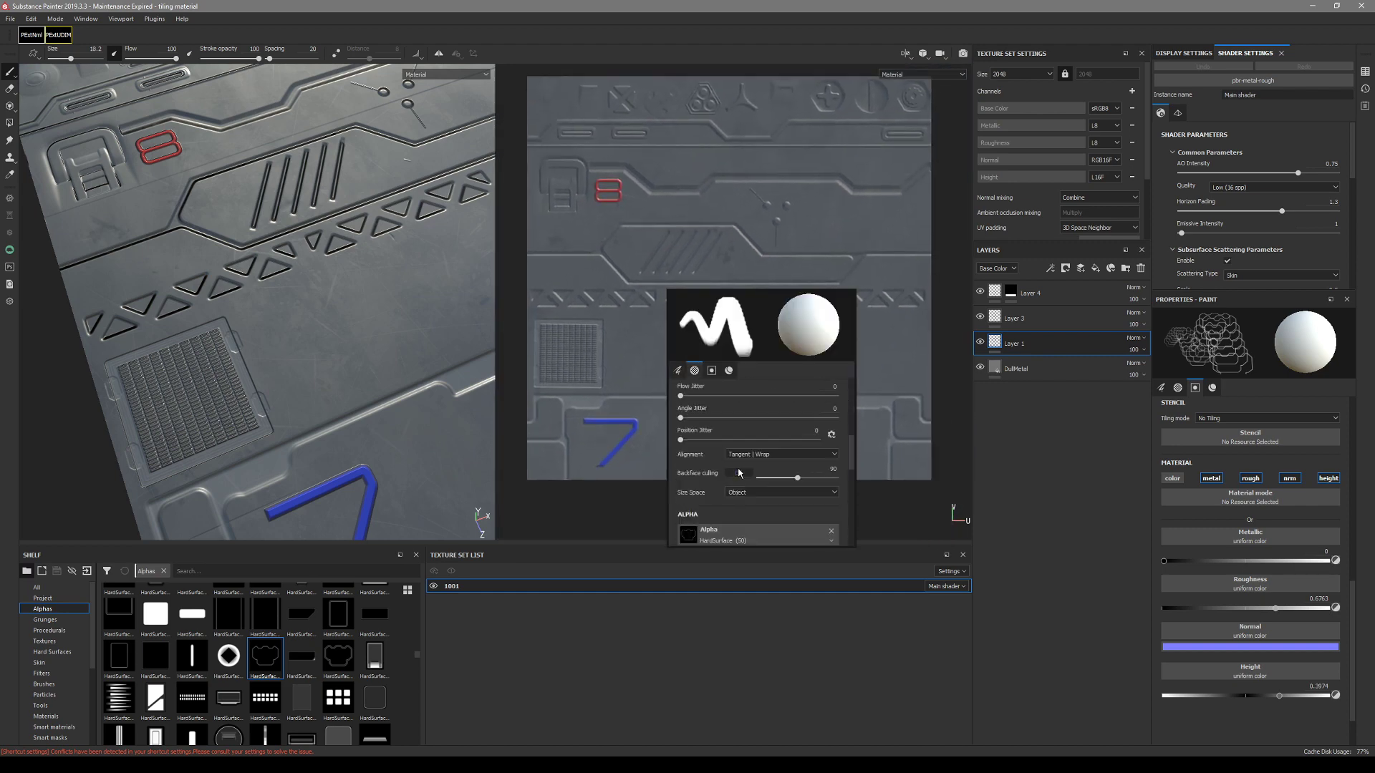
pyautogui.click(734, 466)
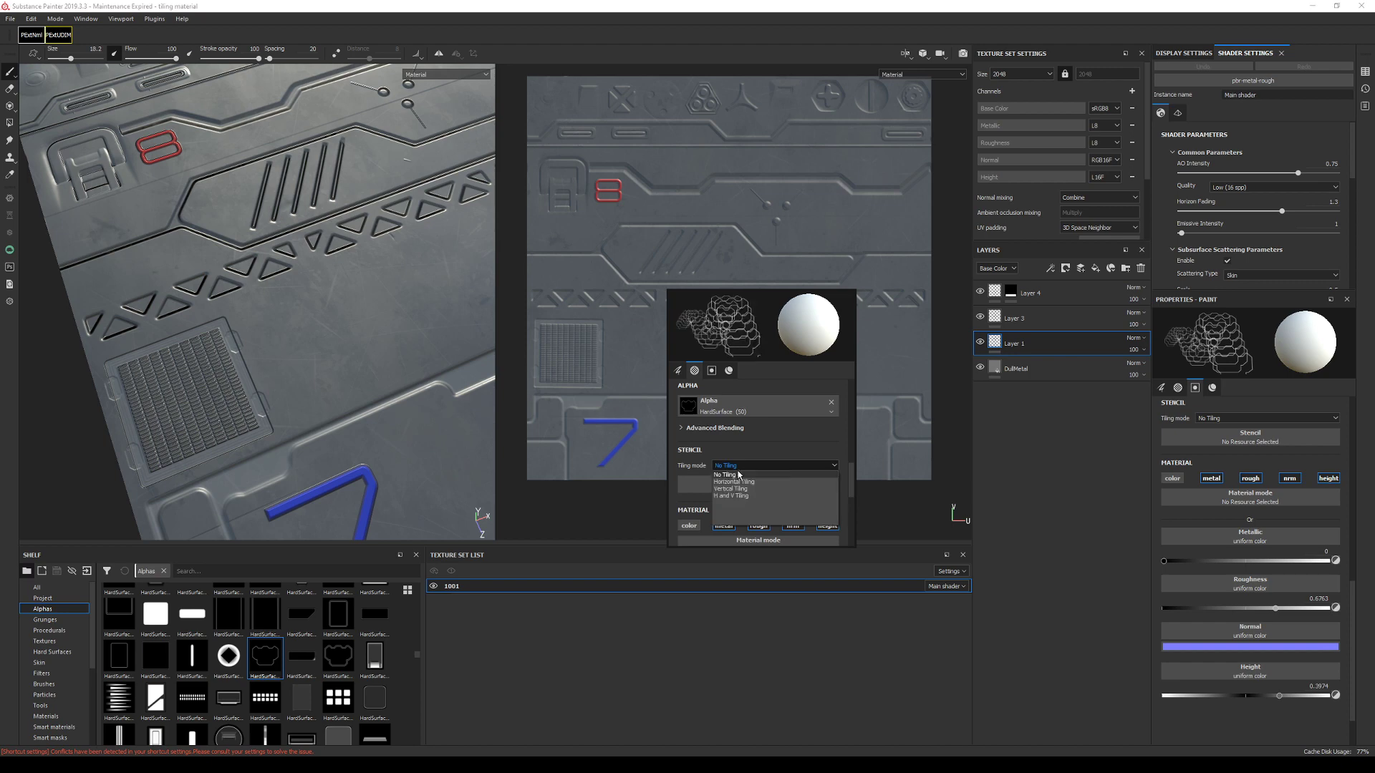
pyautogui.click(749, 489)
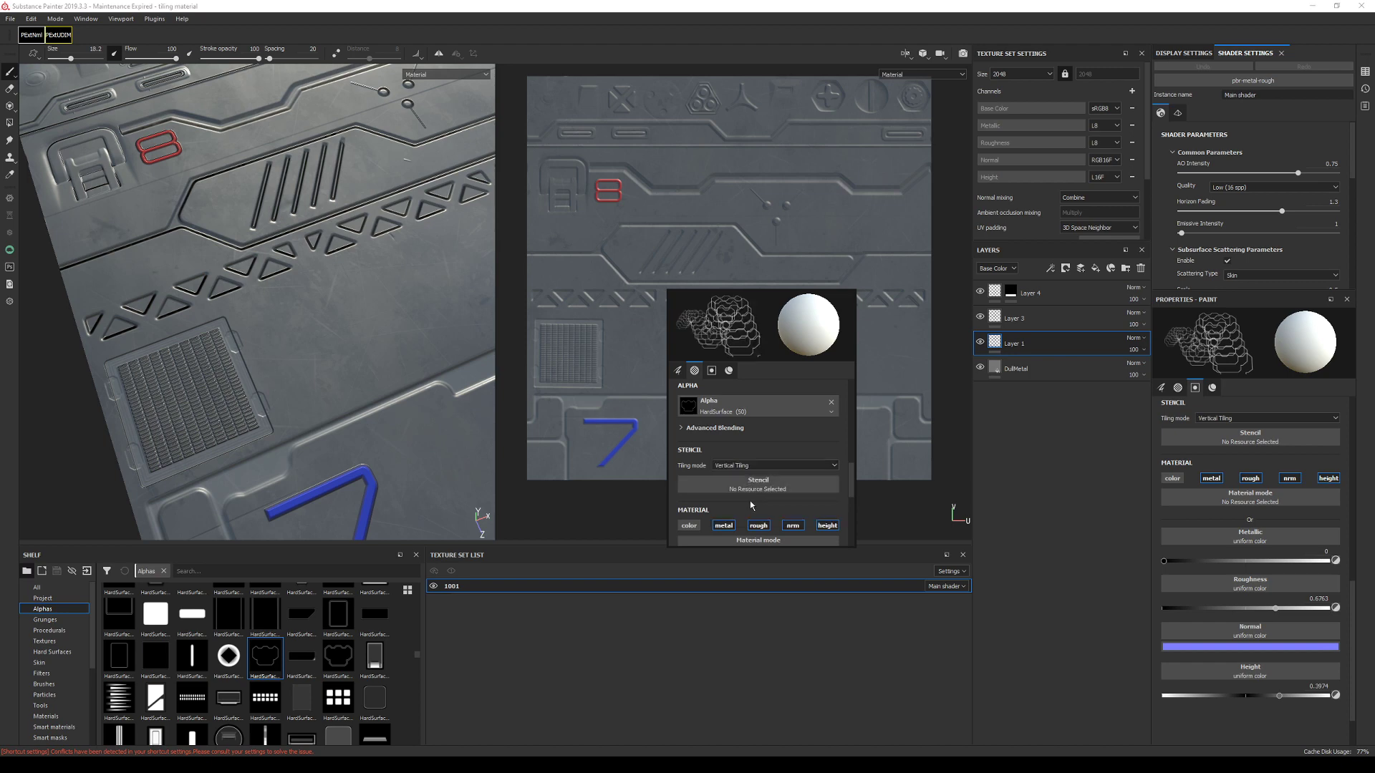
# - Load the stepped-line HardSurface (37) alpha as the brush stencil and remove the brush's current alpha
pyautogui.rightClick(641, 361)
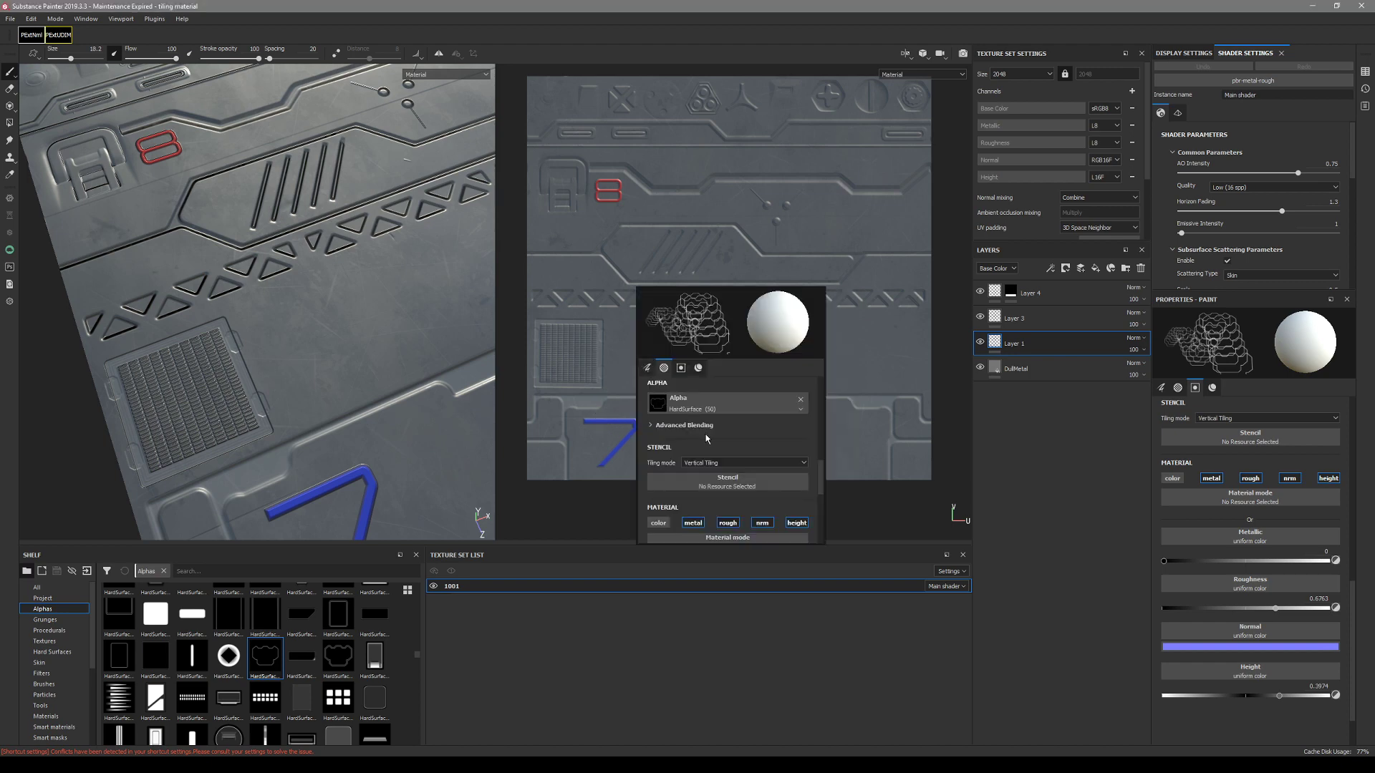
pyautogui.scroll(-5, 720, 454)
pyautogui.scroll(5, 723, 465)
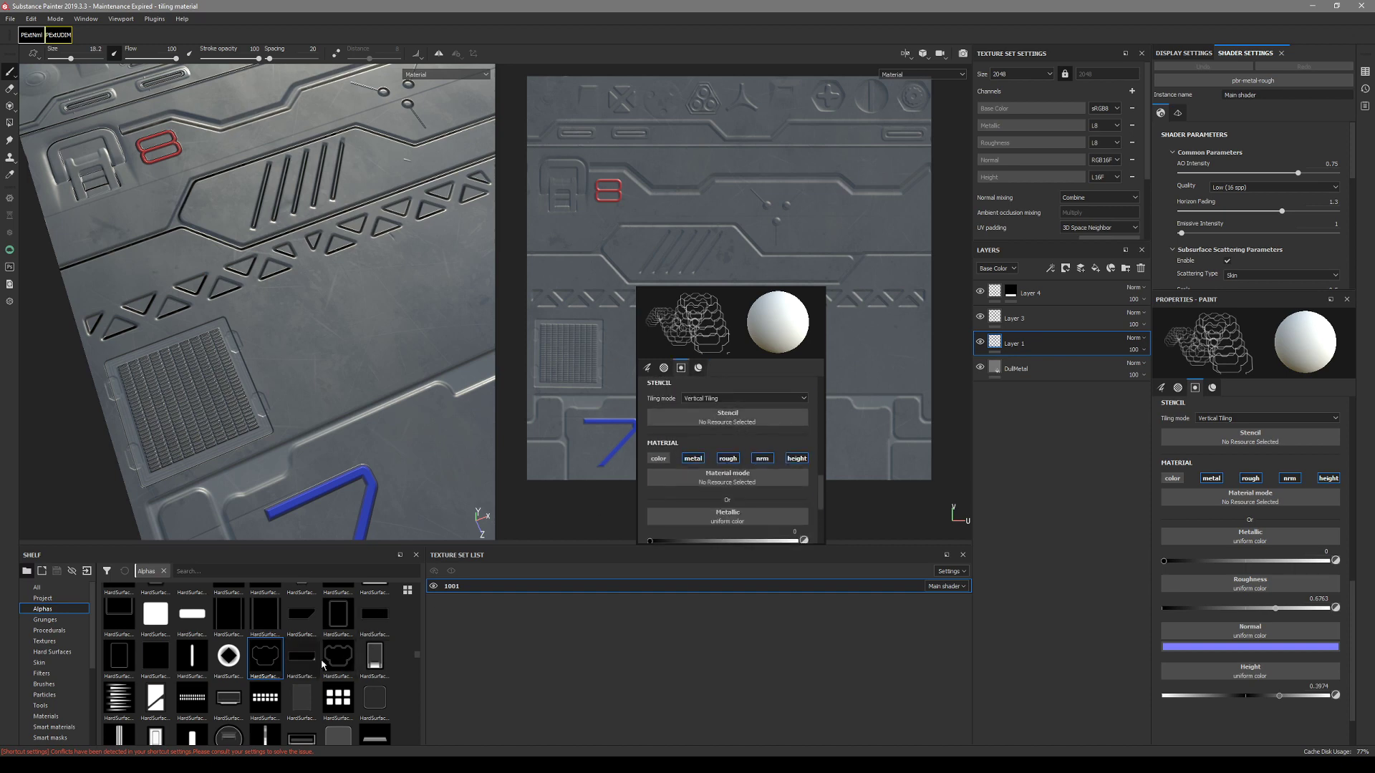
pyautogui.scroll(-3, 353, 682)
pyautogui.scroll(-5, 199, 665)
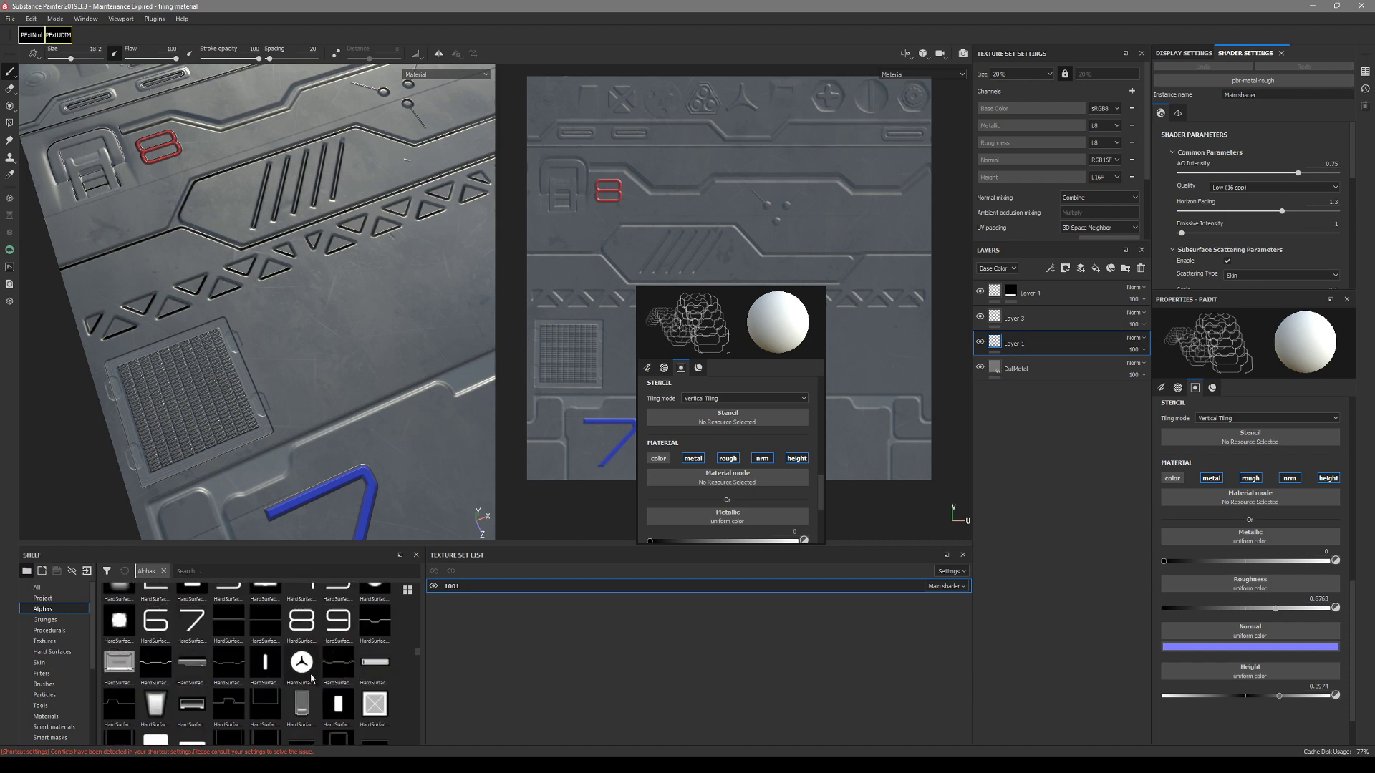
pyautogui.moveTo(465, 598); pyautogui.dragTo(752, 417)
pyautogui.keyDown('alt'); pyautogui.moveTo(787, 391); pyautogui.dragTo(685, 403, button='right'); pyautogui.keyUp('alt')
pyautogui.keyDown('alt'); pyautogui.moveTo(686, 402); pyautogui.dragTo(656, 386, button='middle'); pyautogui.keyUp('alt')
pyautogui.rightClick(656, 387)
pyautogui.scroll(2, 802, 445)
pyautogui.click(815, 424)
# - Scale down the stepped-line stencil over the 2D view of the trim sheet
pyautogui.keyDown('alt'); pyautogui.moveTo(915, 428); pyautogui.dragTo(924, 410, button='middle'); pyautogui.keyUp('alt')
pyautogui.scroll(5, 880, 414)
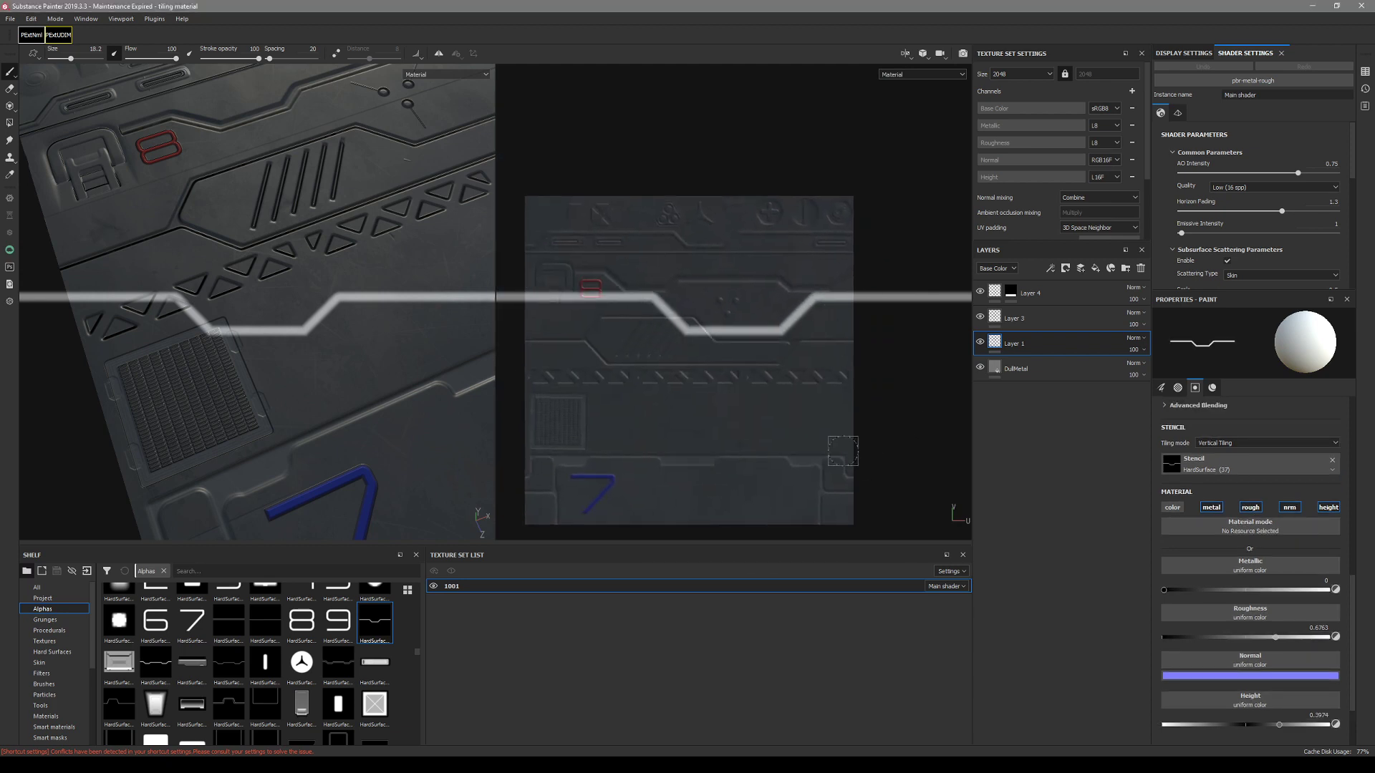
pyautogui.keyDown('alt'); pyautogui.moveTo(776, 394); pyautogui.dragTo(794, 338, button='middle'); pyautogui.keyUp('alt')
pyautogui.press('s')
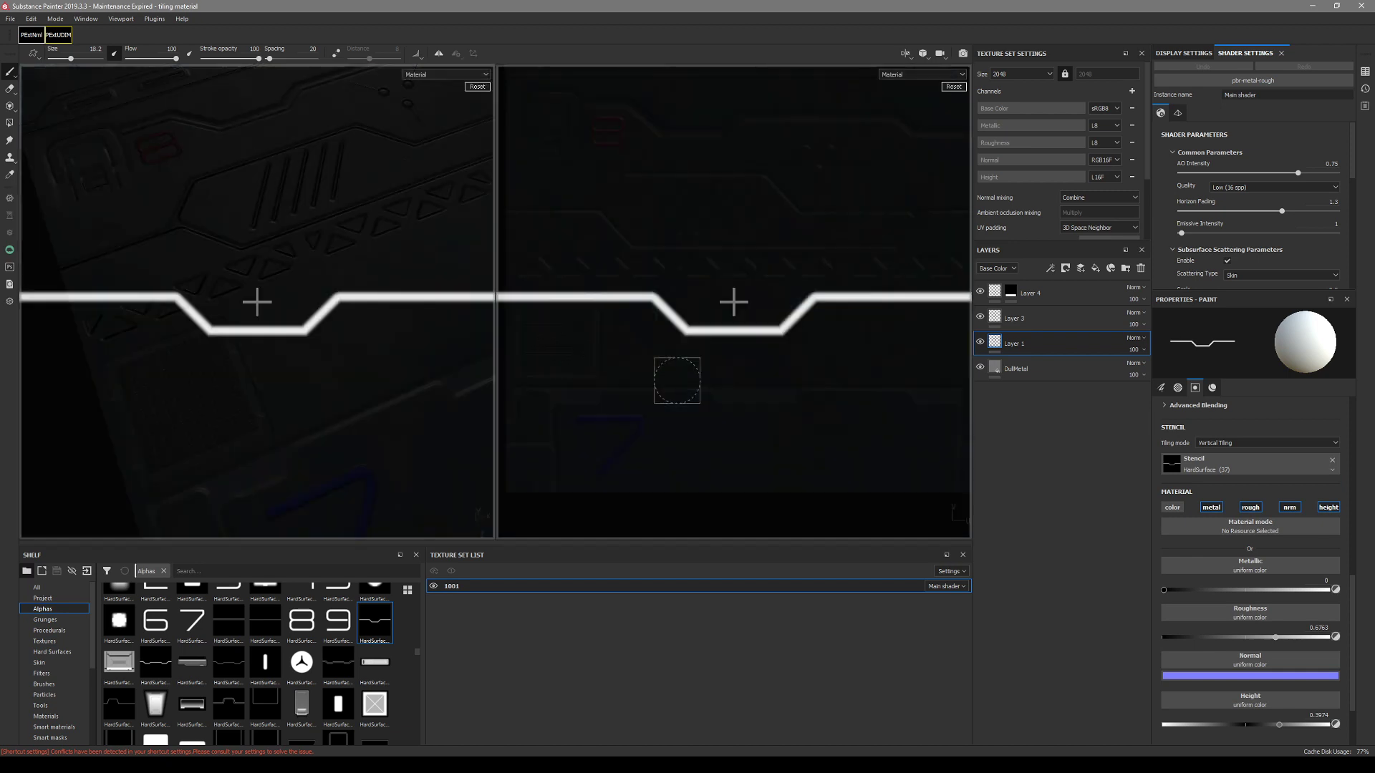
pyautogui.moveTo(659, 372)
pyautogui.mouseDown(button='right')
pyautogui.moveTo(711, 338)
pyautogui.moveTo(686, 307)
pyautogui.moveTo(690, 353)
pyautogui.moveTo(715, 351)
pyautogui.moveTo(720, 374)
pyautogui.mouseUp(button='right')
pyautogui.press('s')
# - Set the stencil tiling mode to Horizontal Tiling and enlarge the stencil over the 2D view
pyautogui.rightClick(720, 374)
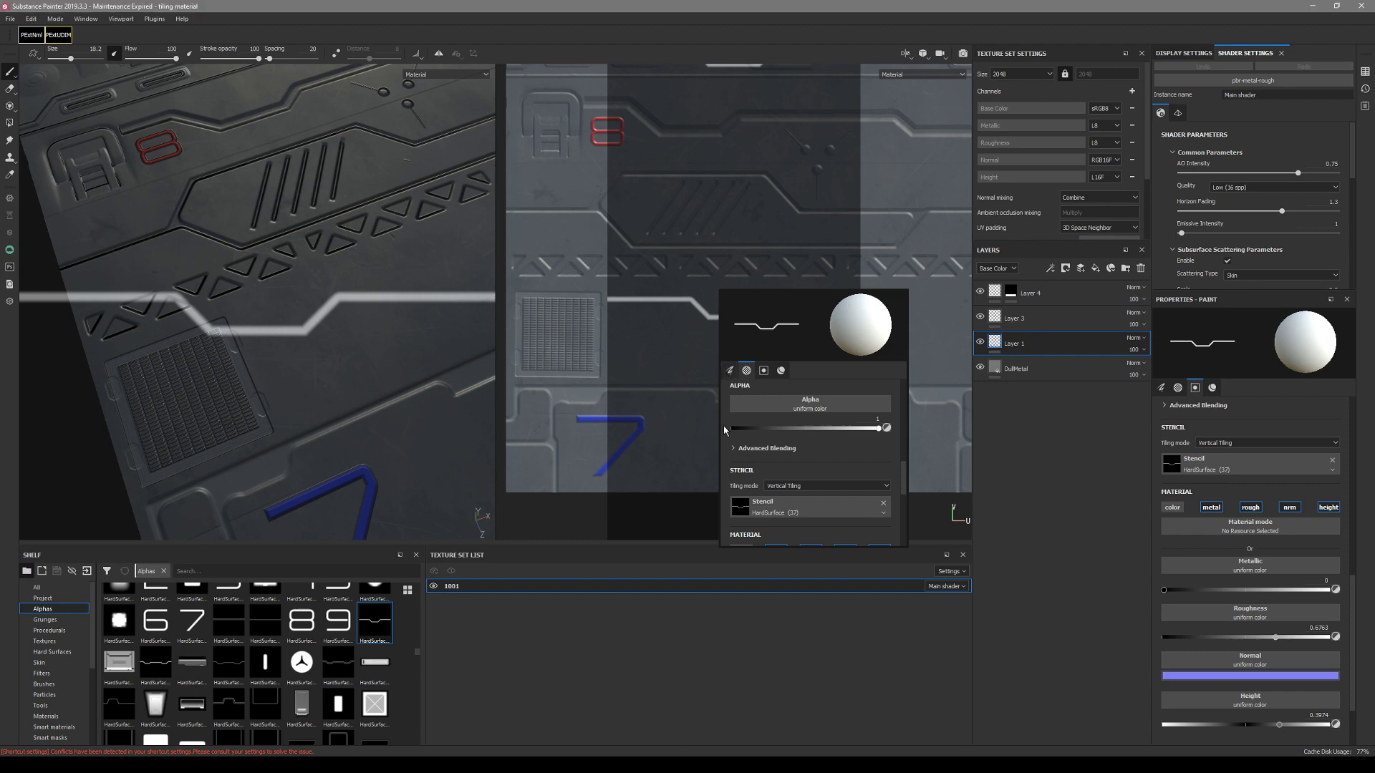
pyautogui.scroll(-1, 794, 472)
pyautogui.click(795, 454)
pyautogui.click(795, 469)
pyautogui.keyDown('alt'); pyautogui.moveTo(656, 345); pyautogui.dragTo(642, 386, button='middle'); pyautogui.keyUp('alt')
pyautogui.scroll(-2, 643, 386)
pyautogui.moveTo(674, 382); pyautogui.dragTo(718, 442, button='right')
pyautogui.moveTo(733, 422)
pyautogui.keyDown('alt'); pyautogui.mouseDown(button='middle')
pyautogui.moveTo(747, 379)
pyautogui.moveTo(728, 353)
pyautogui.moveTo(710, 362)
pyautogui.mouseUp(button='middle'); pyautogui.keyUp('alt')
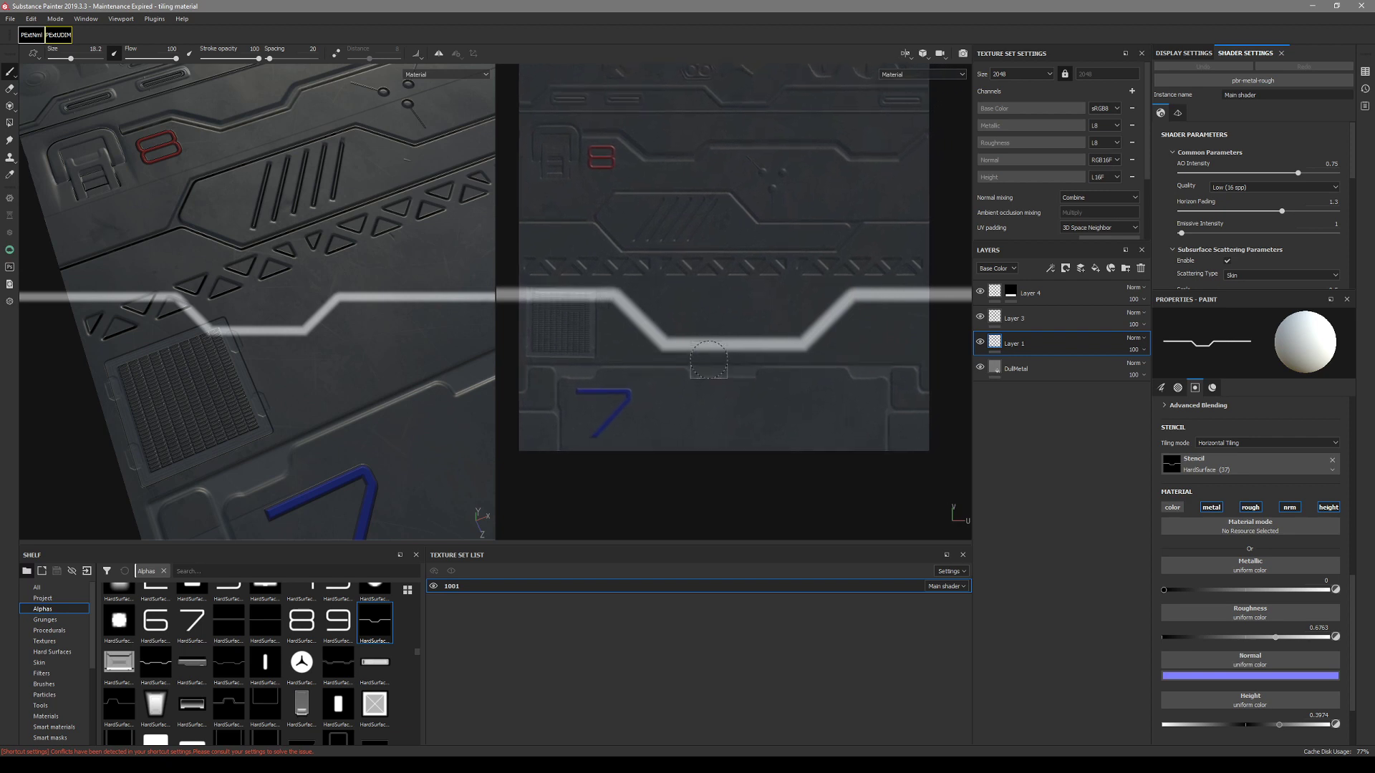
# - Try painting the stepped line through the stencil across the blank strip beside the grille, and undo it
pyautogui.moveTo(767, 348); pyautogui.dragTo(526, 293)
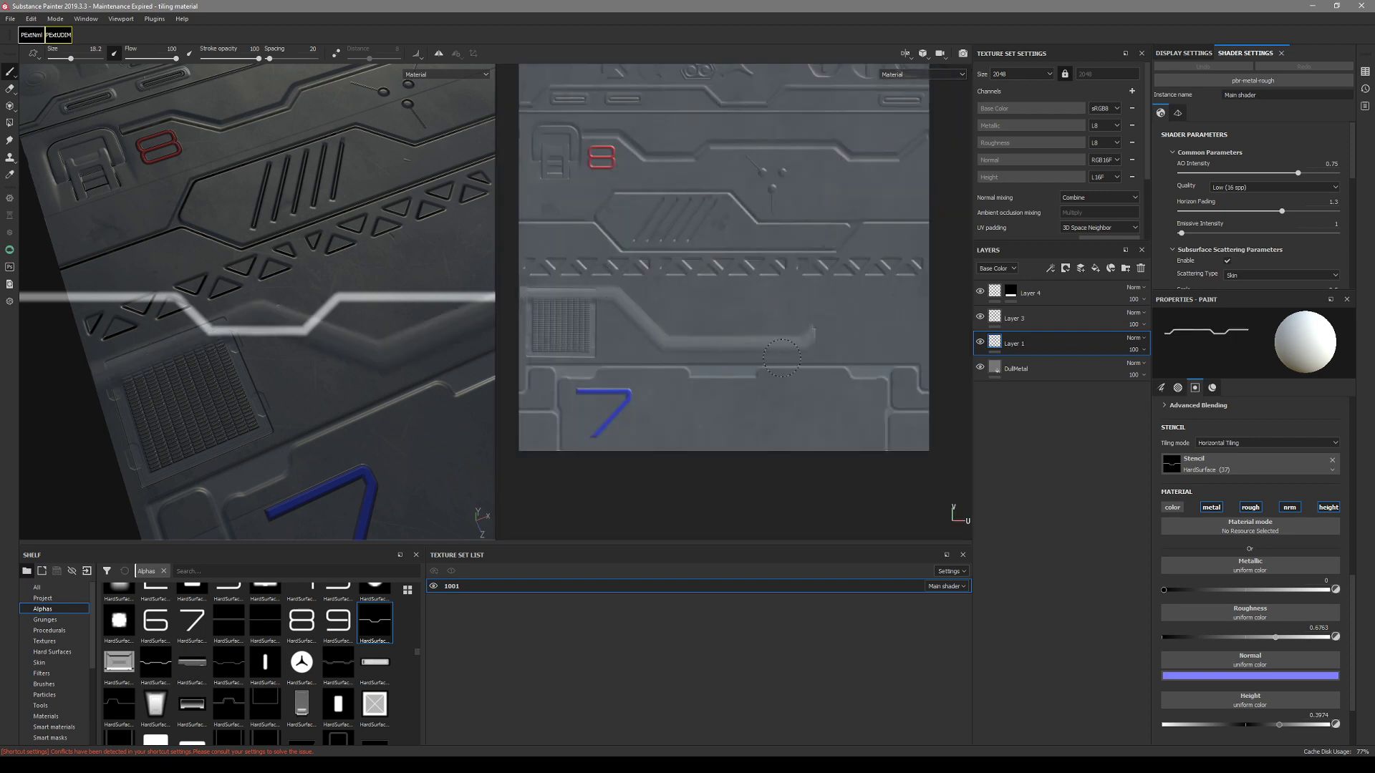
pyautogui.moveTo(592, 288); pyautogui.dragTo(673, 319)
pyautogui.moveTo(682, 321)
pyautogui.keyDown('alt'); pyautogui.mouseDown(button='middle')
pyautogui.moveTo(776, 308)
pyautogui.moveTo(749, 447)
pyautogui.moveTo(682, 469)
pyautogui.mouseUp(button='middle'); pyautogui.keyUp('alt')
pyautogui.hotkey('ctrl', 'z')
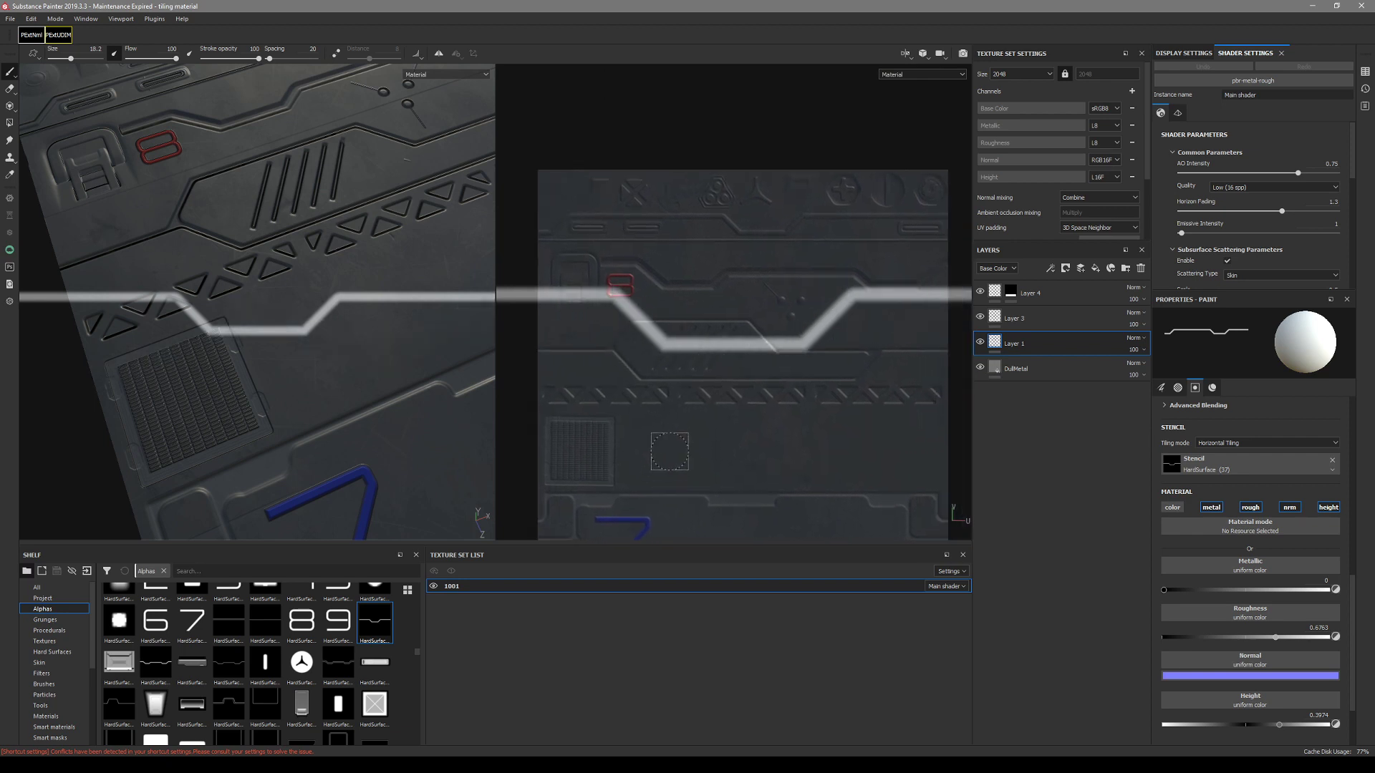
pyautogui.press('s')
pyautogui.moveTo(715, 376)
pyautogui.keyDown('alt'); pyautogui.mouseDown(button='middle')
pyautogui.moveTo(700, 460)
pyautogui.moveTo(730, 188)
pyautogui.mouseUp(button='middle'); pyautogui.keyUp('alt')
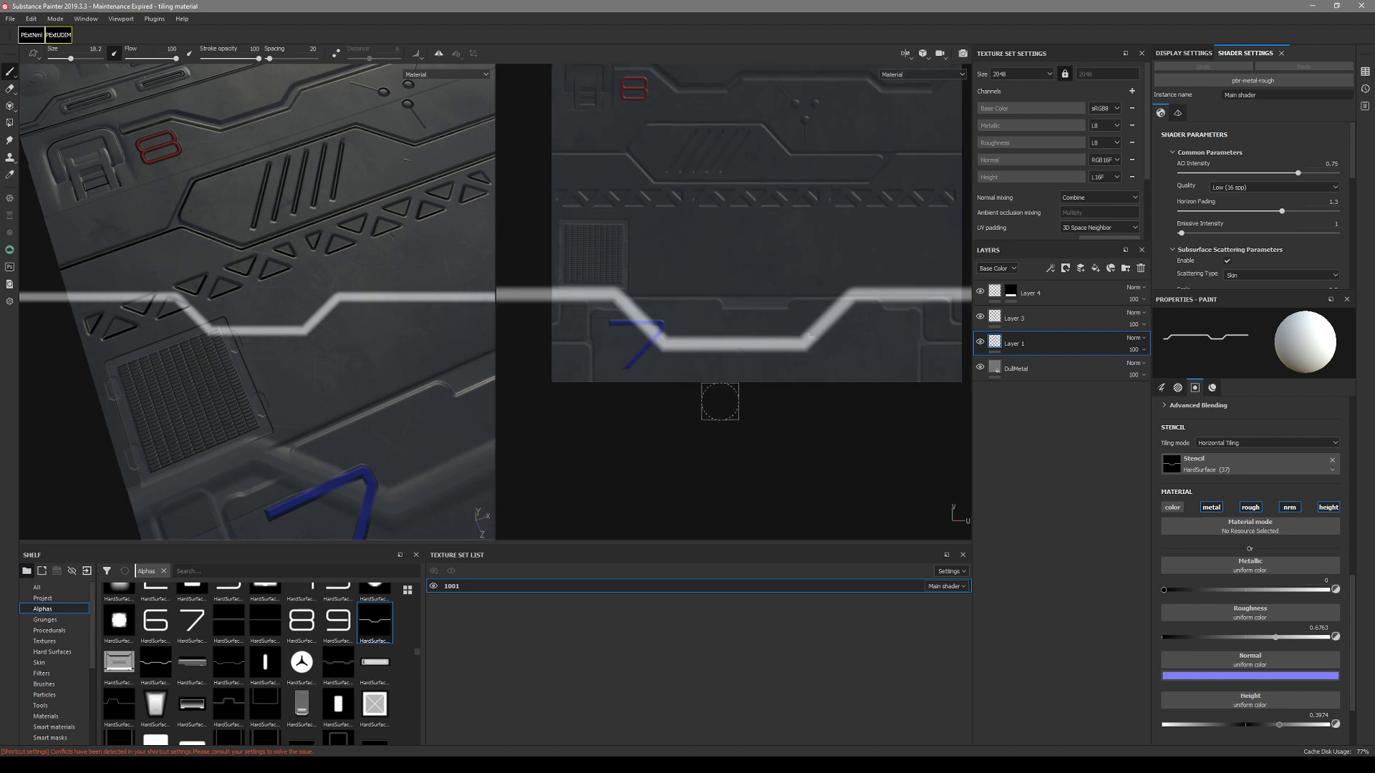
# - Remove the stencil and choose the HardSurface number 8 shape as the brush alpha
pyautogui.rightClick(664, 396)
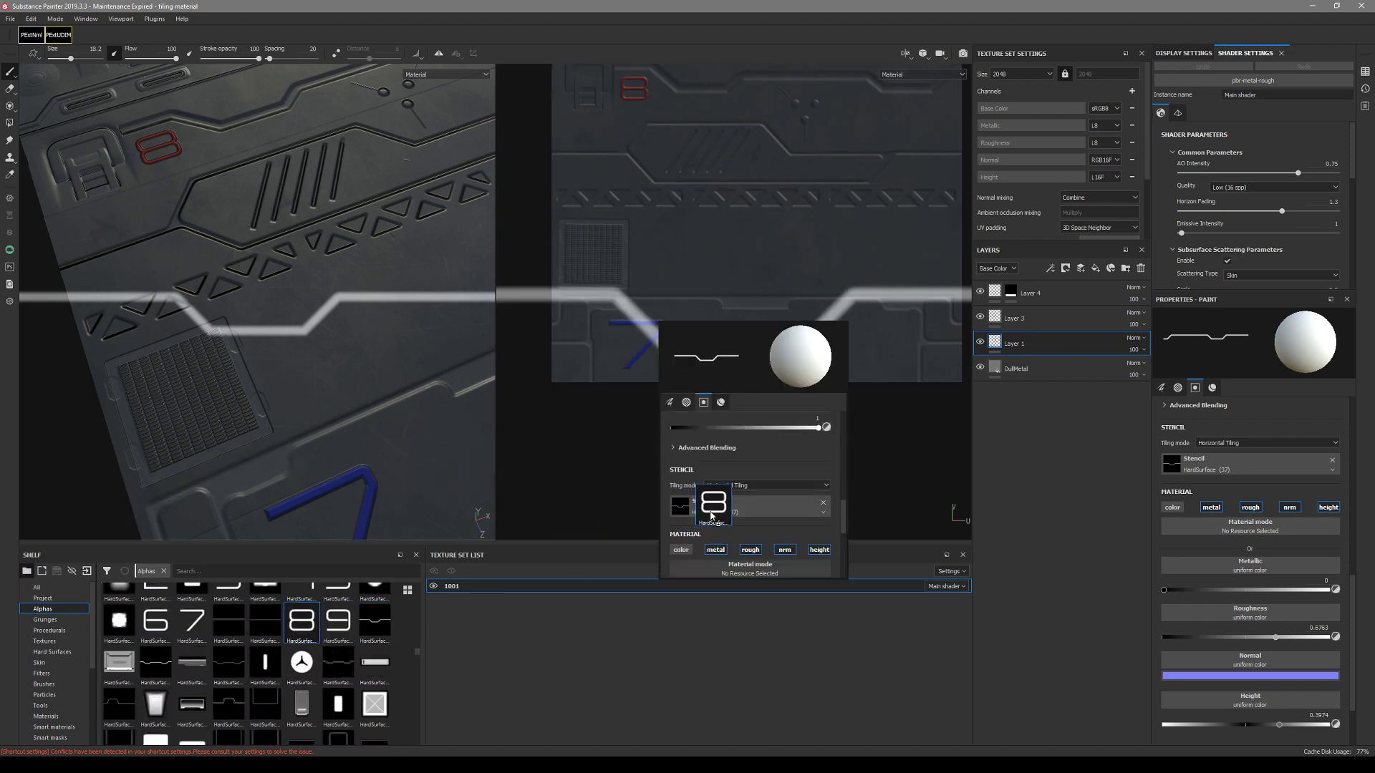
pyautogui.scroll(-3, 311, 657)
pyautogui.scroll(-6, 377, 680)
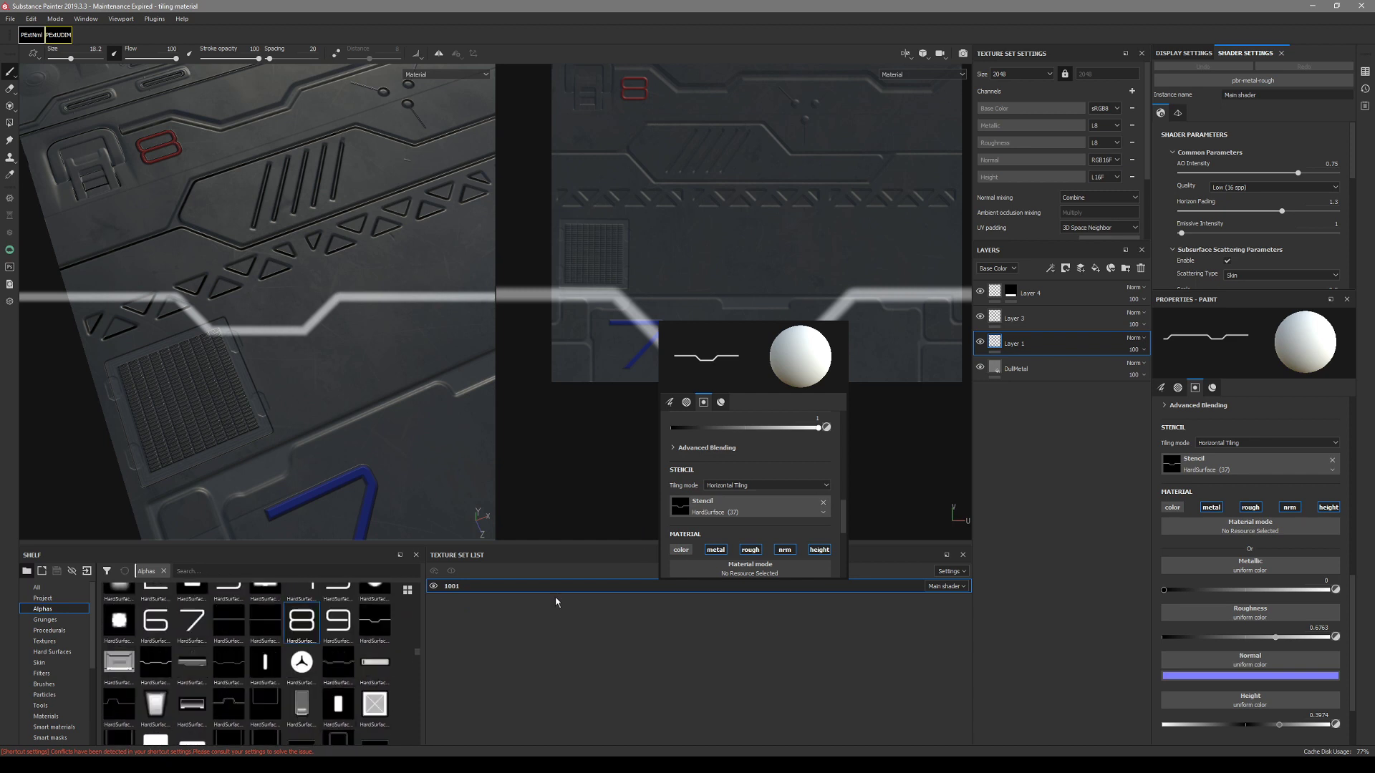
pyautogui.click(822, 502)
pyautogui.scroll(2, 762, 466)
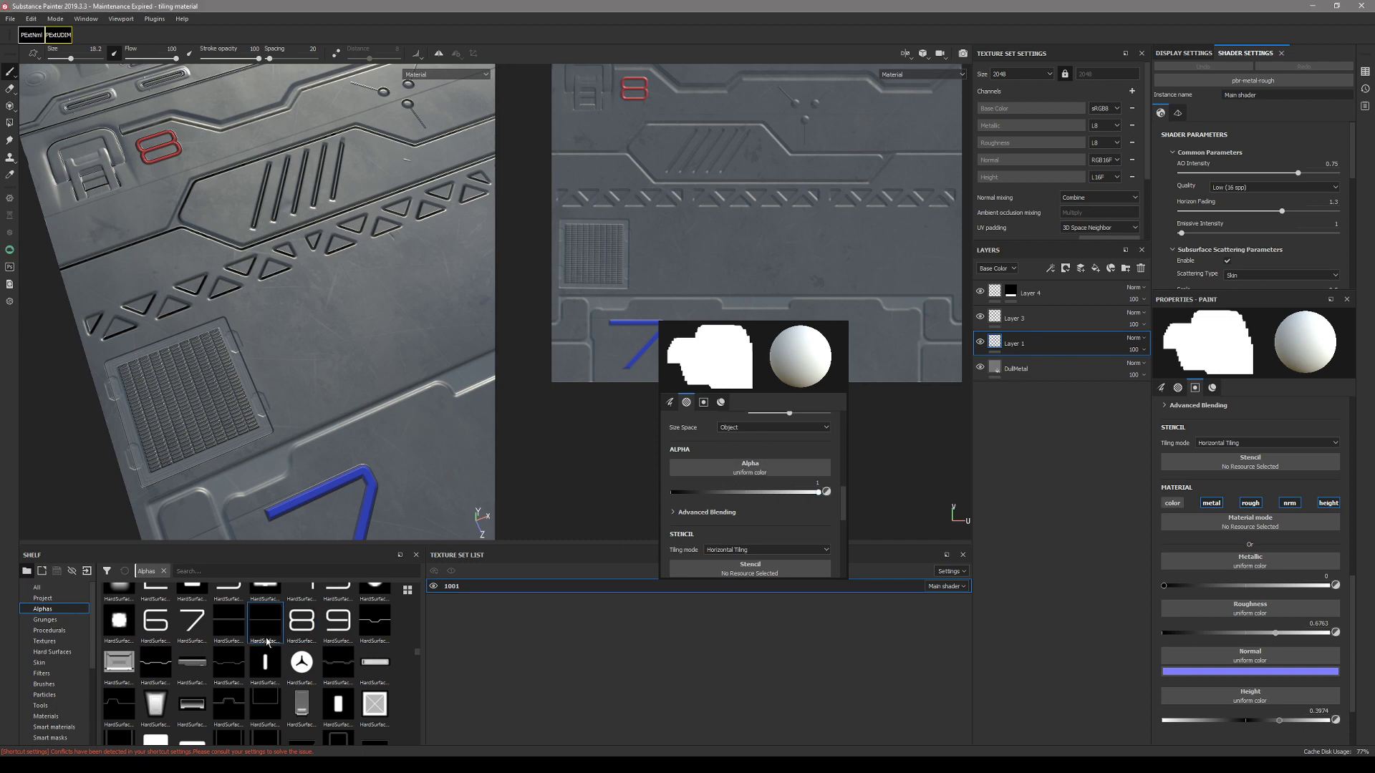
pyautogui.click(301, 620)
# - Try stamping the number 8 as uncolored relief near the blue 7, undoing each stamp
pyautogui.scroll(3, 618, 350)
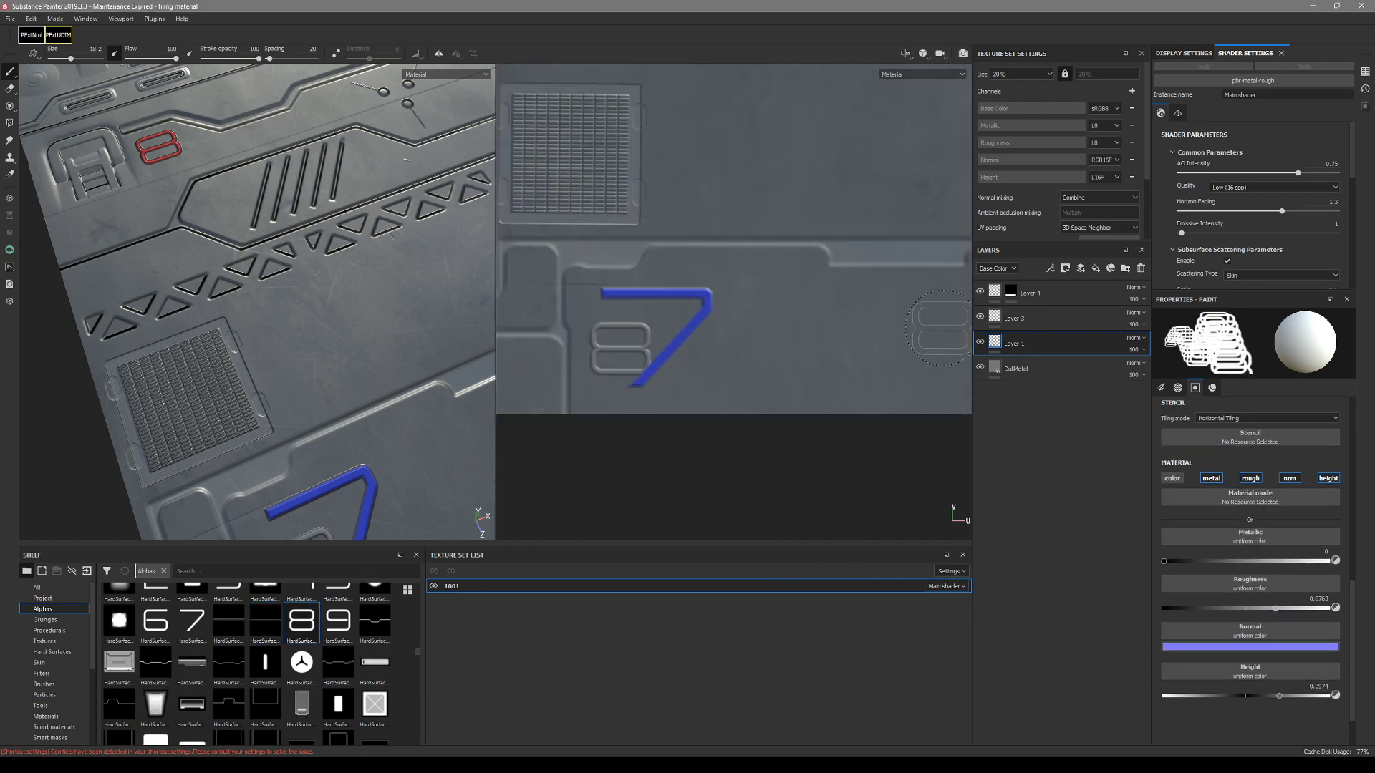
pyautogui.keyDown('alt'); pyautogui.moveTo(788, 351); pyautogui.dragTo(699, 414, button='middle'); pyautogui.keyUp('alt')
pyautogui.hotkey('ctrl', 'z')
pyautogui.scroll(-1, 782, 454)
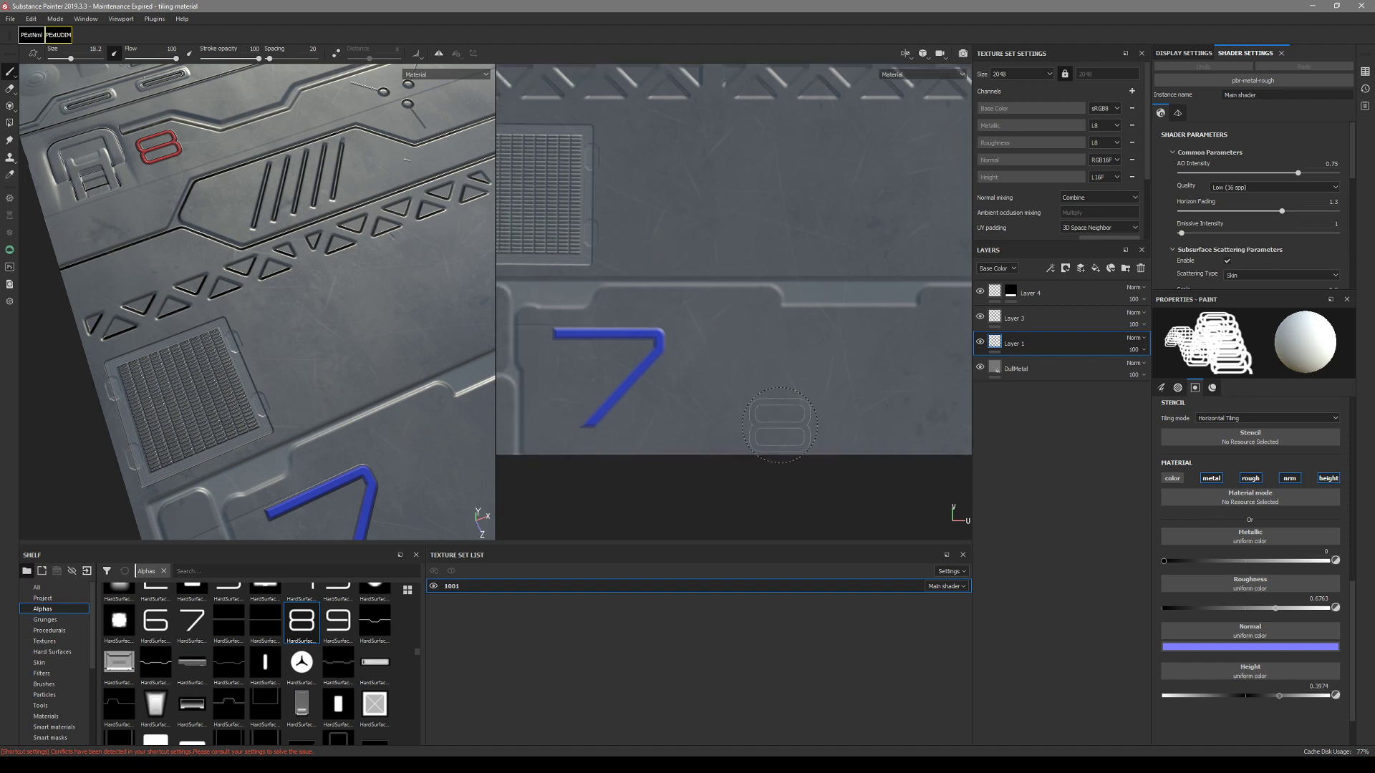
pyautogui.click(673, 405)
pyautogui.keyDown('alt'); pyautogui.moveTo(739, 459); pyautogui.dragTo(745, 472, button='middle'); pyautogui.keyUp('alt')
pyautogui.scroll(1, 746, 471)
pyautogui.hotkey('ctrl', 'z')
# - Enable the brush's color channel, pick a red base color, and set metallic to about 0.20
pyautogui.click(1172, 478)
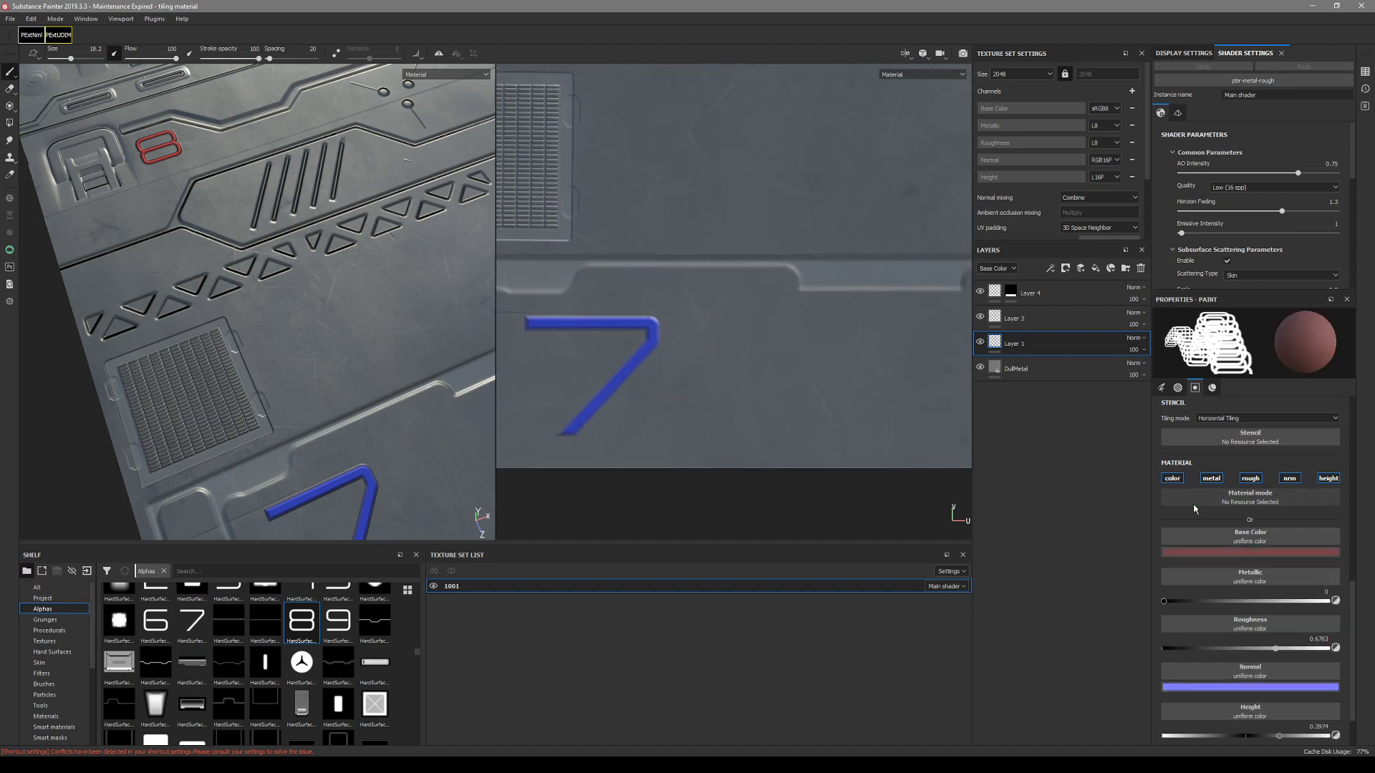
pyautogui.click(1246, 552)
pyautogui.click(1127, 543)
pyautogui.moveTo(1269, 601); pyautogui.dragTo(1195, 602)
# - Try stamping the red number 8 next to the blue 7, and undo the stamp
pyautogui.hotkey('ctrl', 'z')
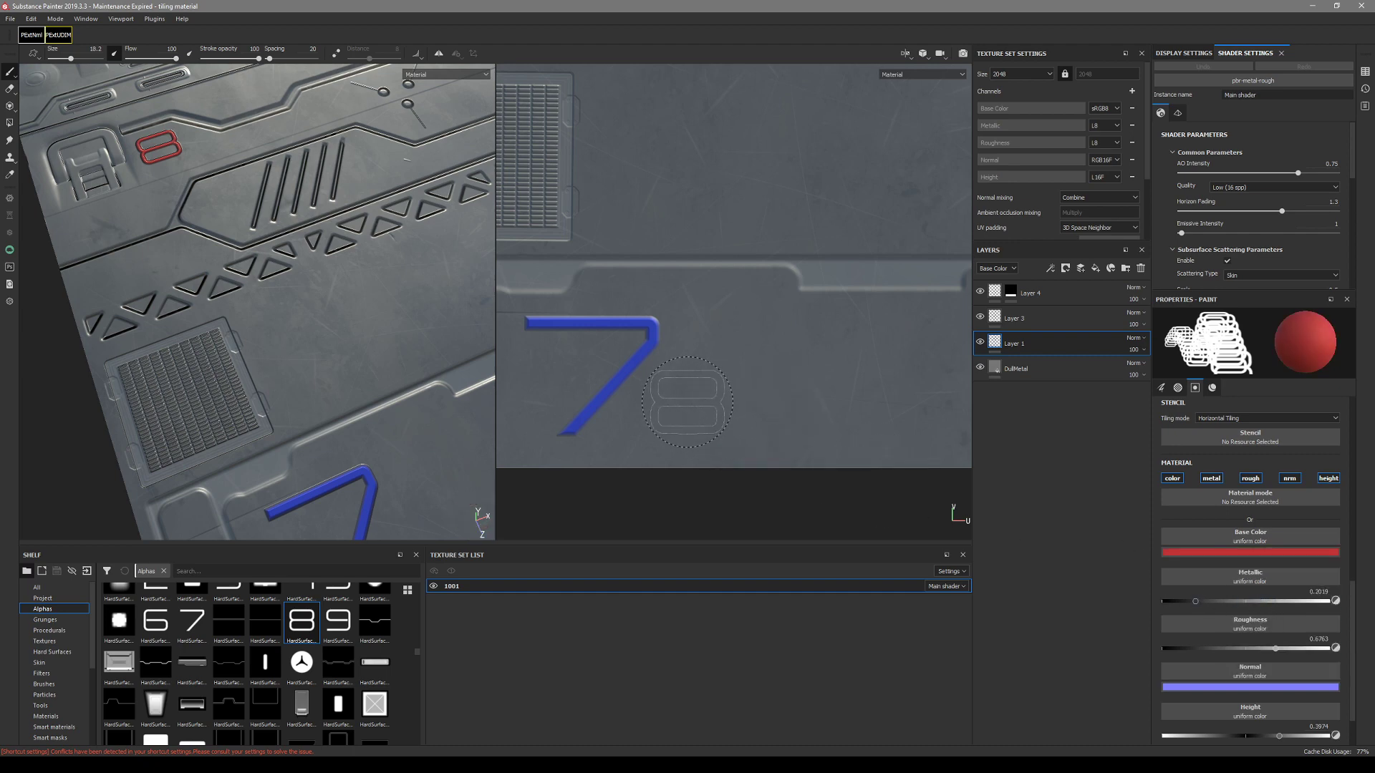
pyautogui.click(688, 406)
pyautogui.keyDown('alt'); pyautogui.moveTo(834, 388); pyautogui.dragTo(571, 439, button='right'); pyautogui.keyUp('alt')
pyautogui.keyDown('alt'); pyautogui.moveTo(571, 439); pyautogui.dragTo(515, 496, button='middle'); pyautogui.keyUp('alt')
pyautogui.hotkey('ctrl', 'z')
pyautogui.keyDown('alt'); pyautogui.moveTo(827, 380); pyautogui.dragTo(776, 454, button='middle'); pyautogui.keyUp('alt')
pyautogui.keyDown('alt'); pyautogui.moveTo(849, 374); pyautogui.dragTo(630, 392, button='right'); pyautogui.keyUp('alt')
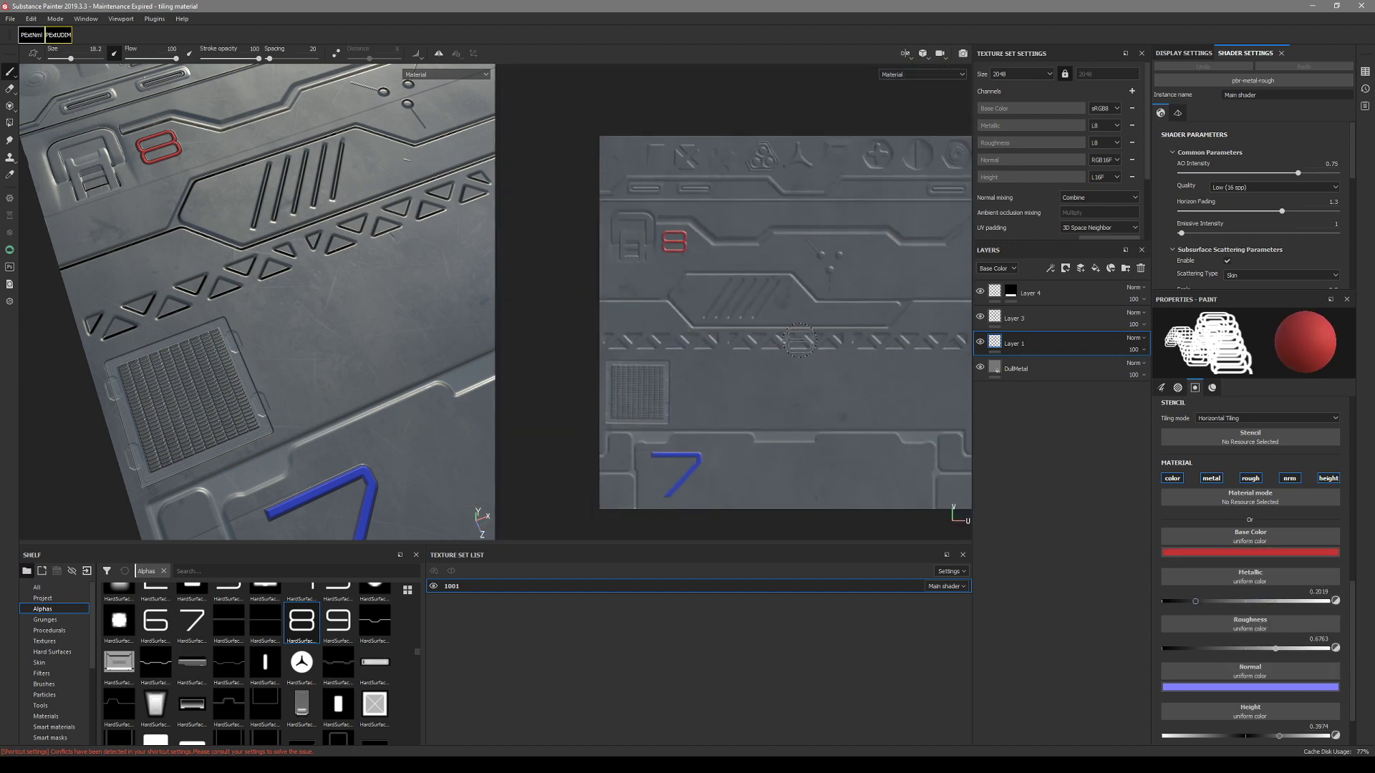
pyautogui.keyDown('alt'); pyautogui.moveTo(754, 361); pyautogui.dragTo(728, 394, button='middle'); pyautogui.keyUp('alt')
pyautogui.moveTo(728, 394)
pyautogui.keyDown('alt'); pyautogui.mouseDown()
pyautogui.moveTo(758, 338)
pyautogui.moveTo(730, 392)
pyautogui.mouseUp(); pyautogui.keyUp('alt')
pyautogui.moveTo(776, 364); pyautogui.dragTo(779, 299, button='middle')
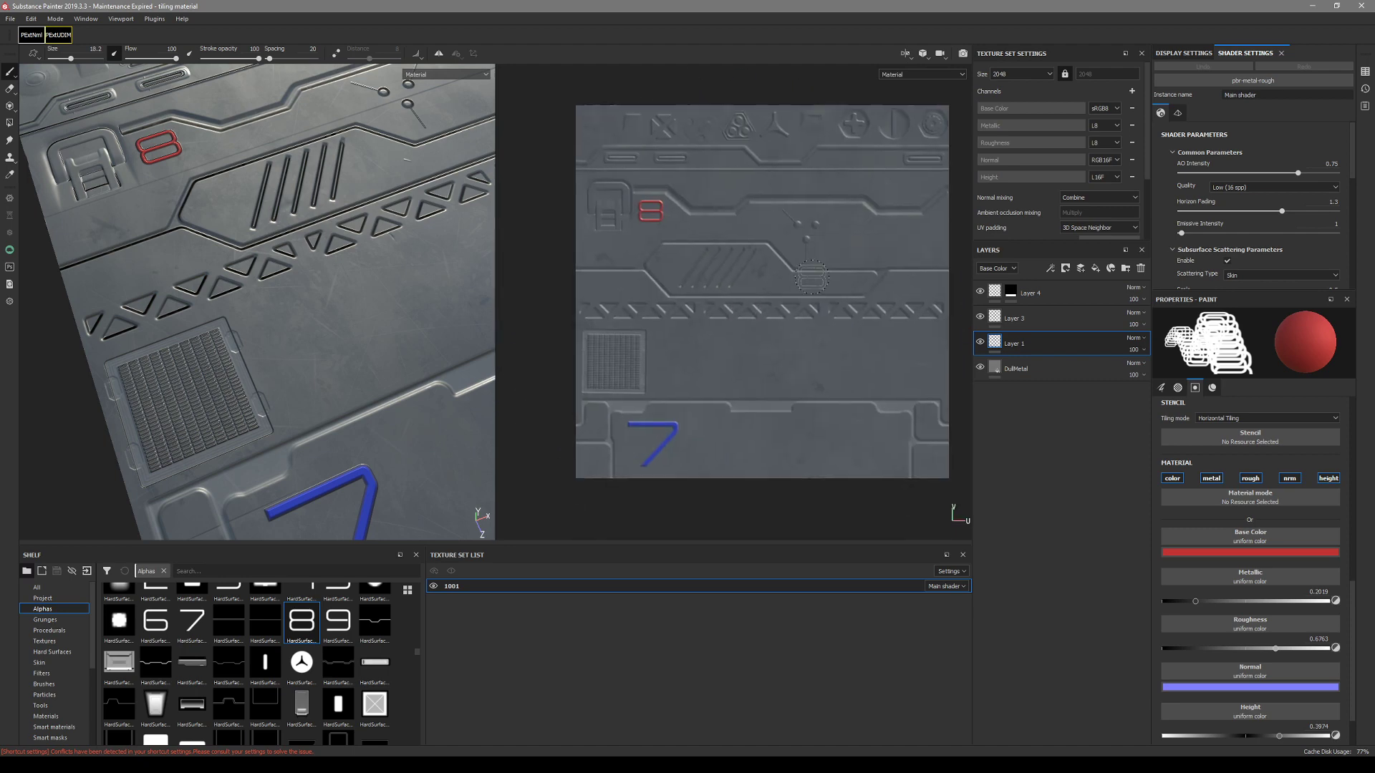
# - Open the texture export settings, review the maps listed for texture set 1001, and close them without exporting
pyautogui.click(10, 19)
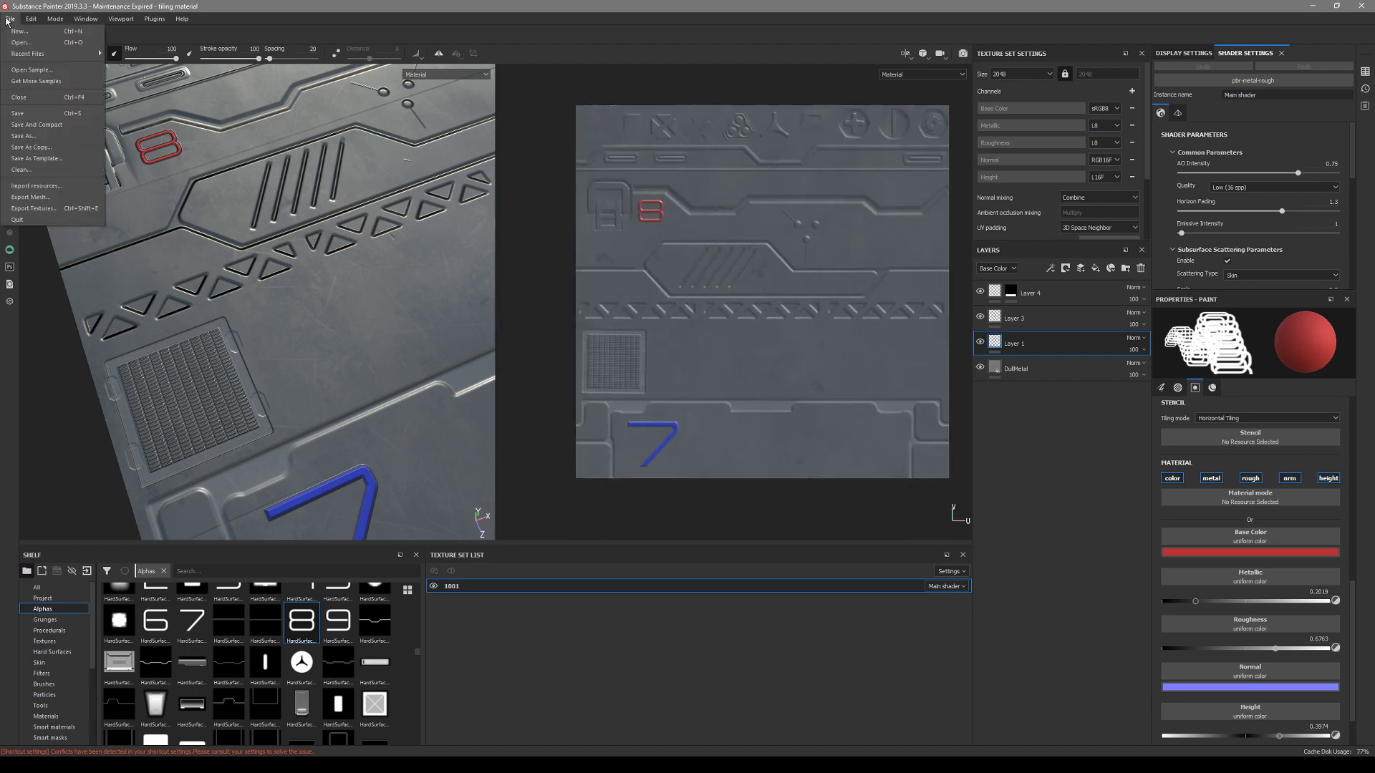
pyautogui.click(54, 211)
pyautogui.click(428, 291)
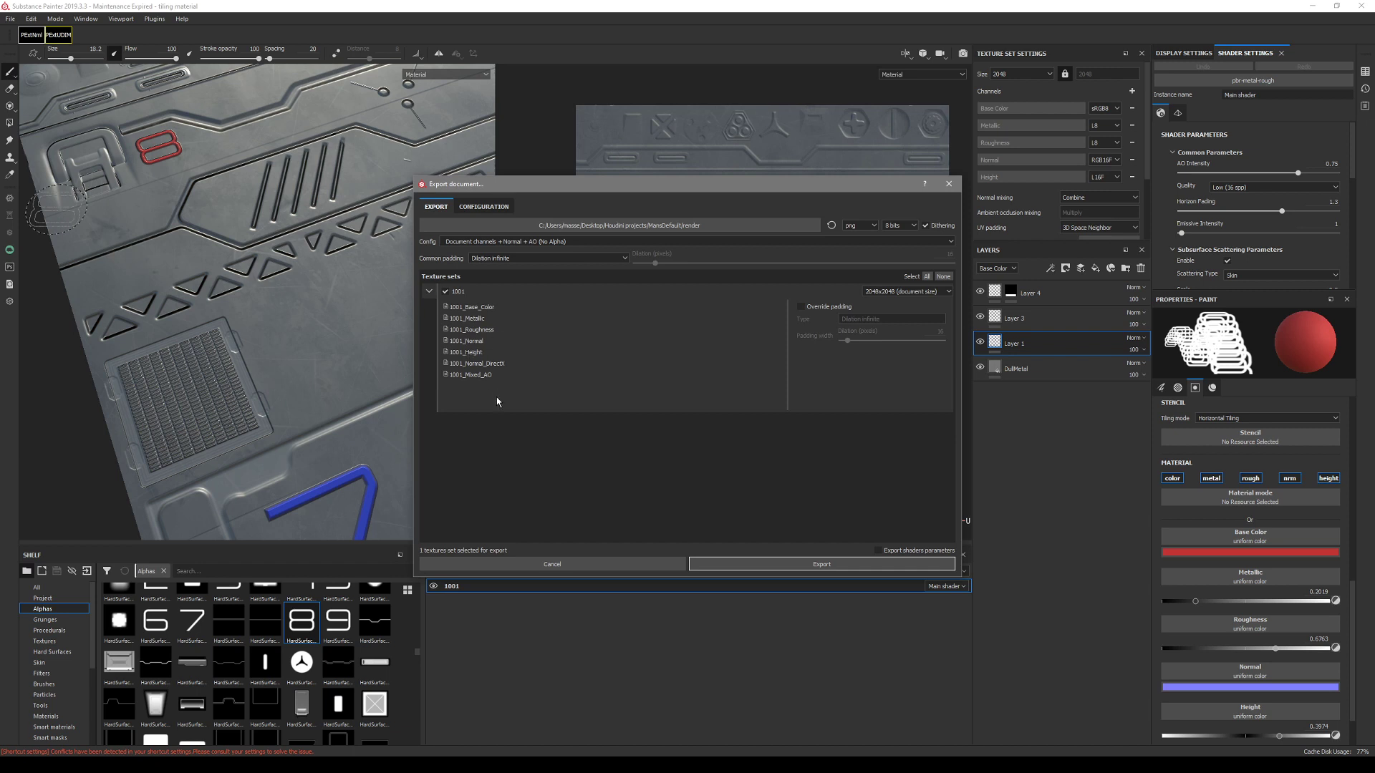
pyautogui.click(948, 186)
# - Switch to the render folder in File Explorer and open the 1001_Base_Color image
pyautogui.moveTo(198, 764)
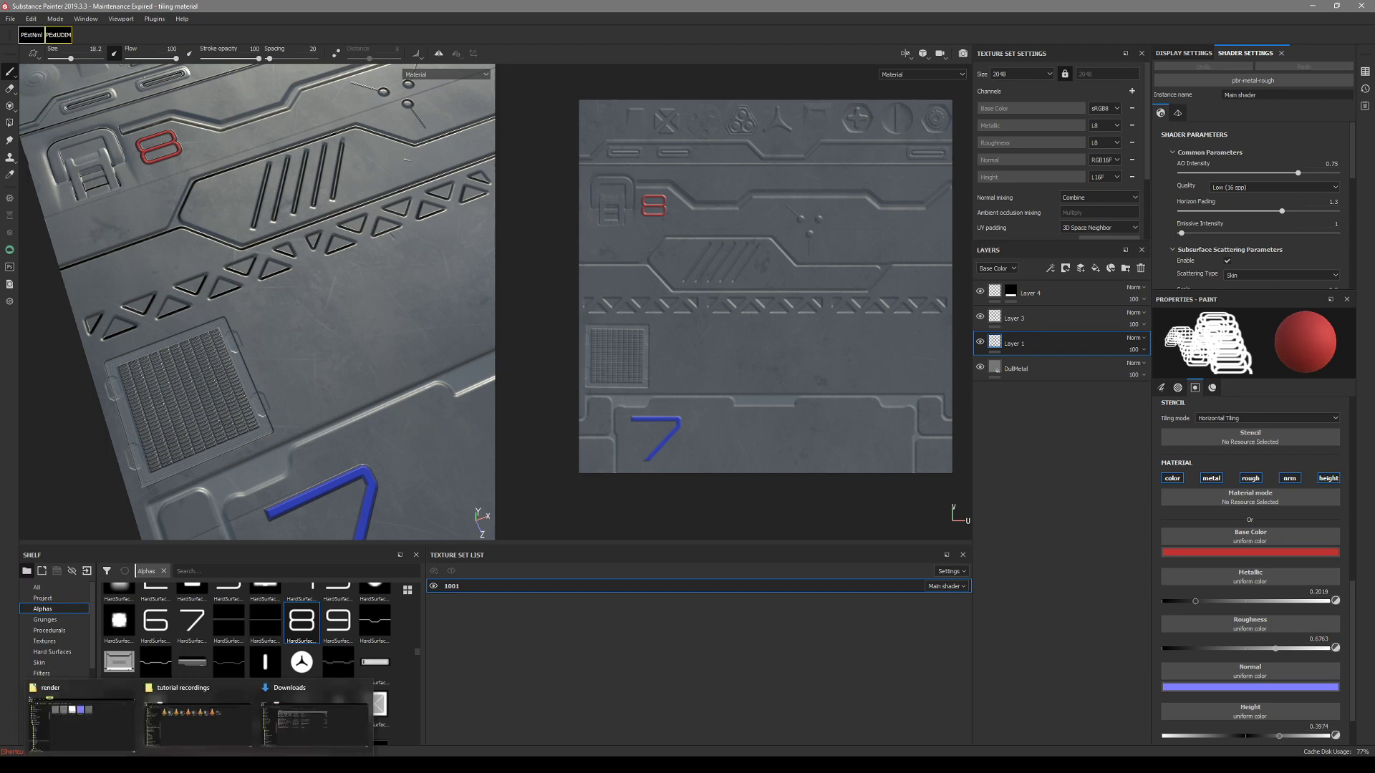
pyautogui.click(81, 716)
pyautogui.moveTo(443, 290); pyautogui.dragTo(647, 319)
pyautogui.doubleClick(509, 398)
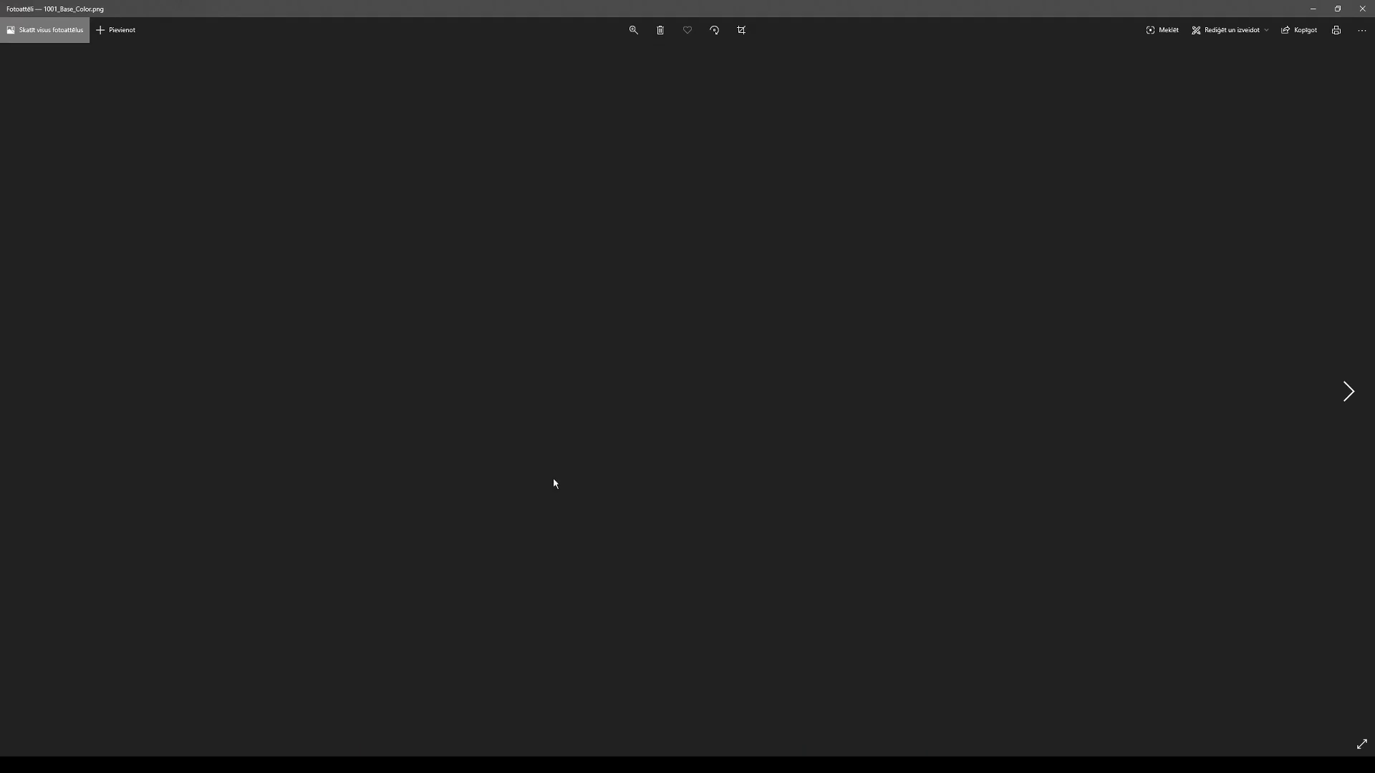
# - Page back and forth through the exported texture maps to compare them, and close the image viewer
pyautogui.press('Right')
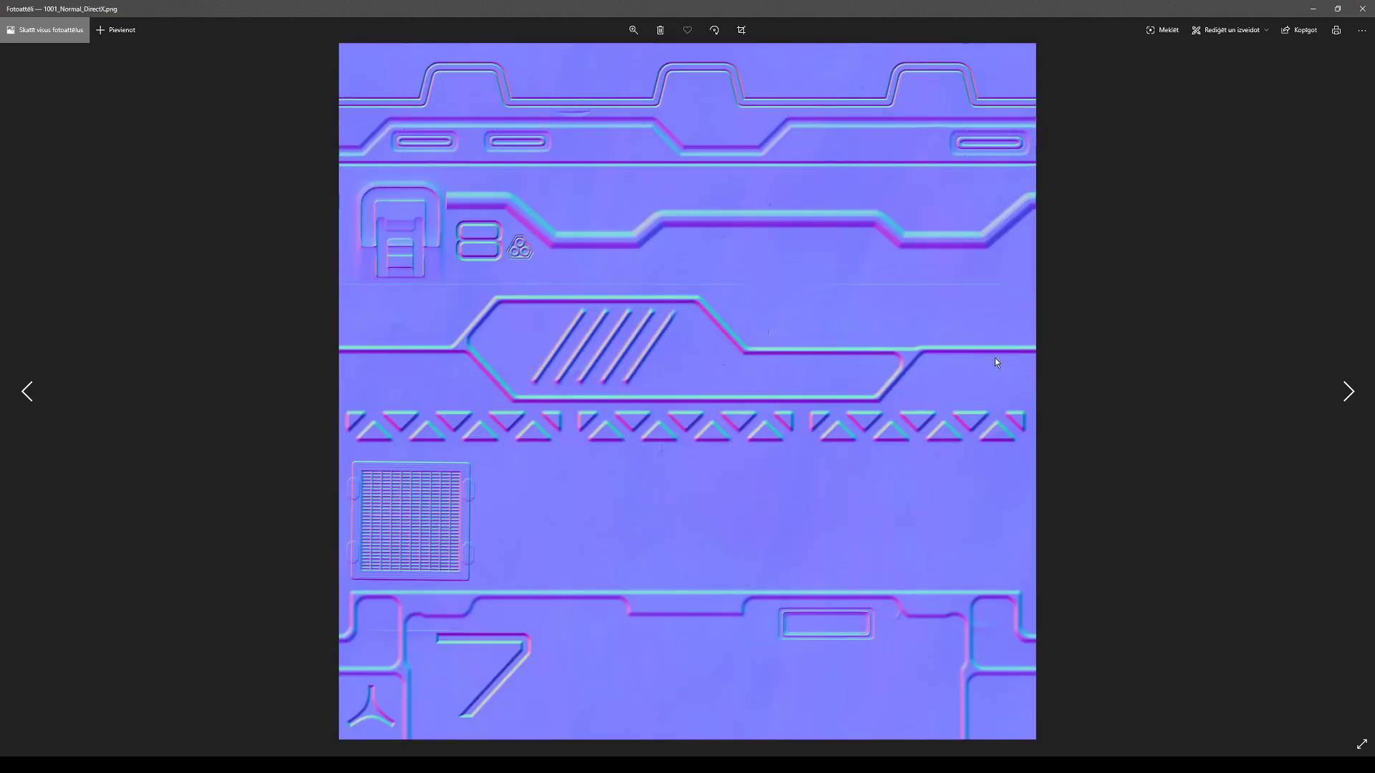
pyautogui.press('Right')
pyautogui.press('Left')
pyautogui.press('Right')
pyautogui.press('Left')
pyautogui.press('Left')
pyautogui.press('Right')
pyautogui.press('Right')
pyautogui.click(1362, 8)
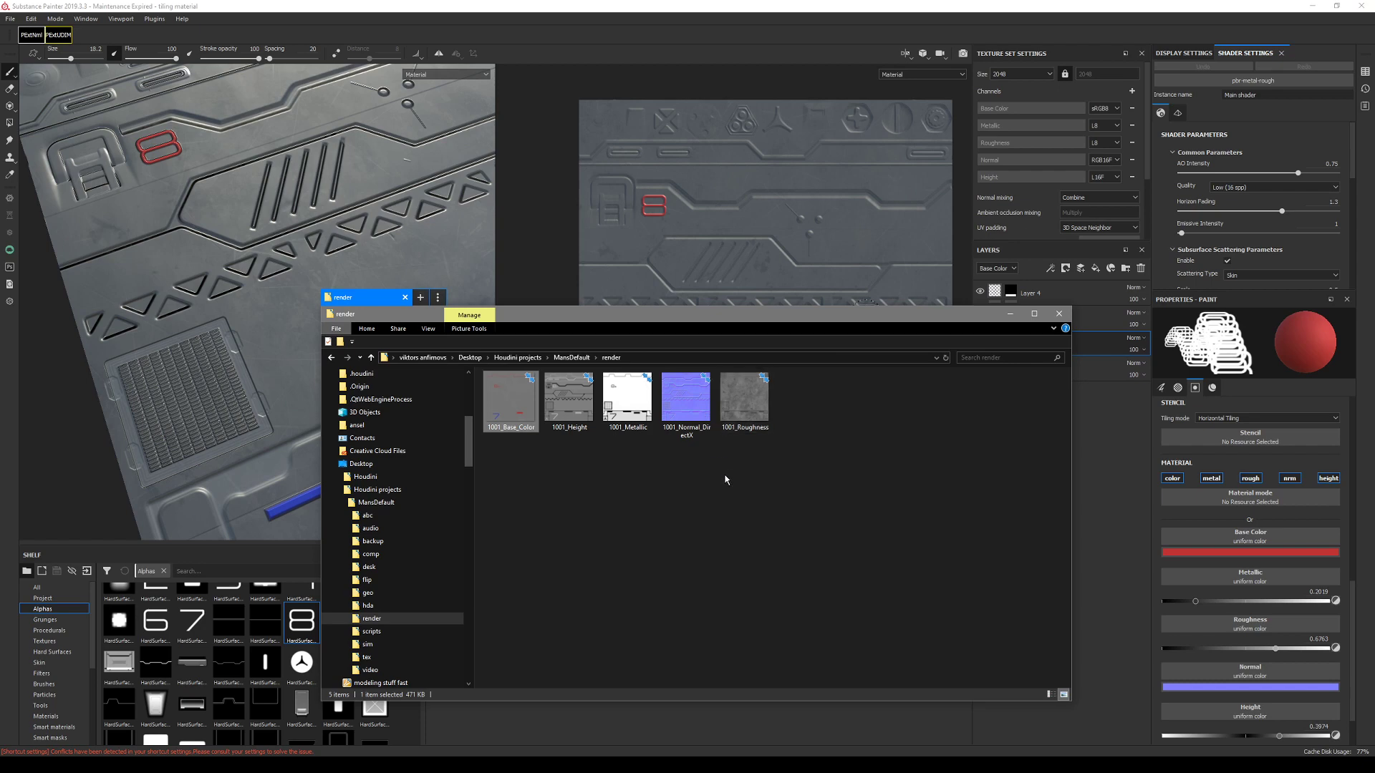
# - Reopen the exported 1001_Base_Color map for another look and close it
pyautogui.click(711, 457)
pyautogui.click(569, 419)
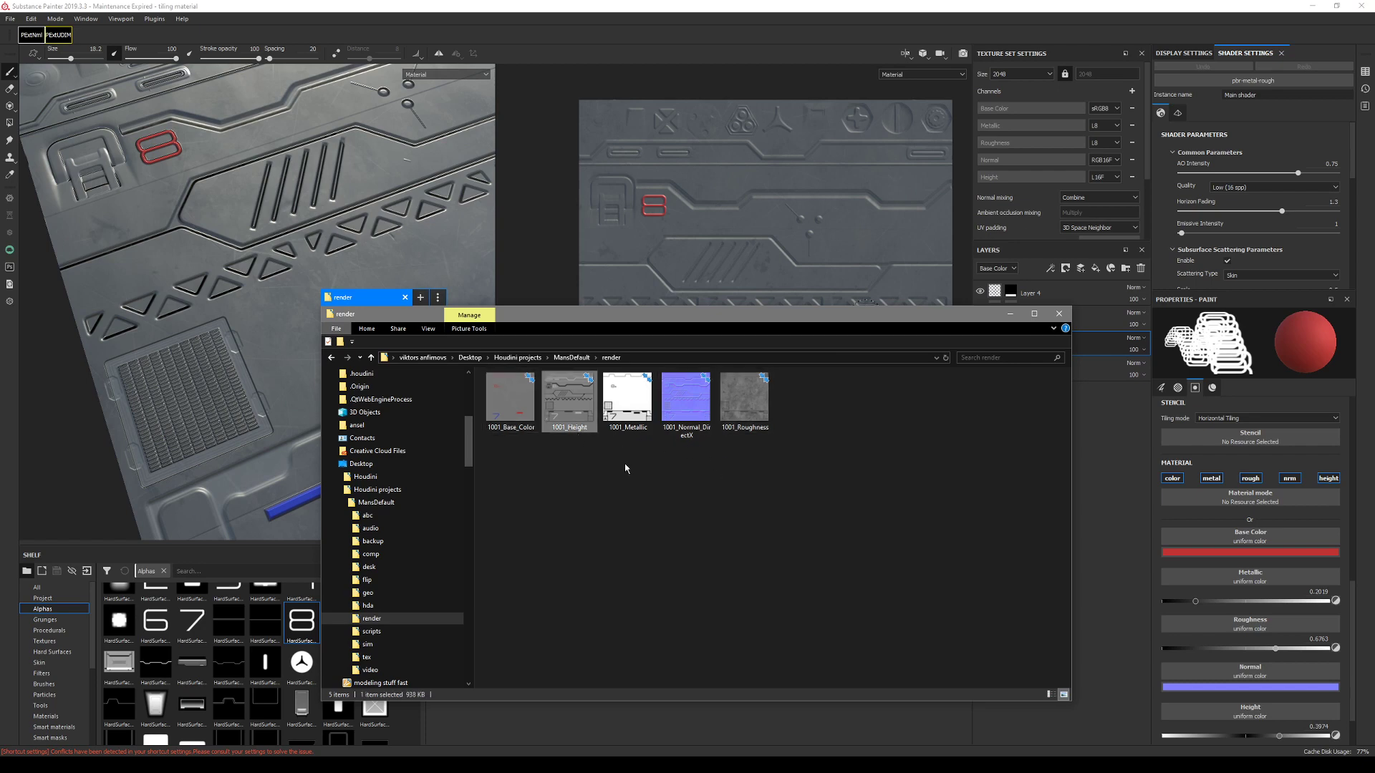
pyautogui.doubleClick(525, 407)
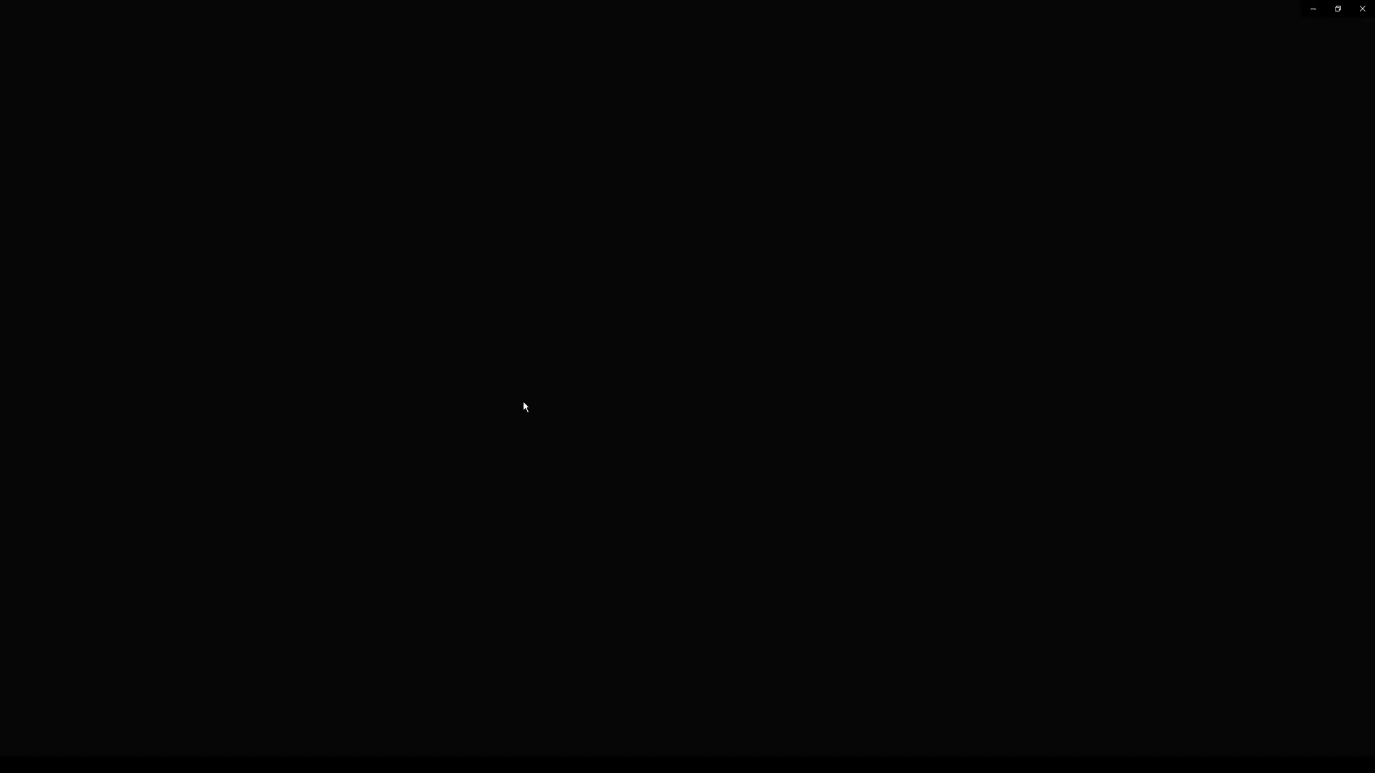
pyautogui.press('Escape')
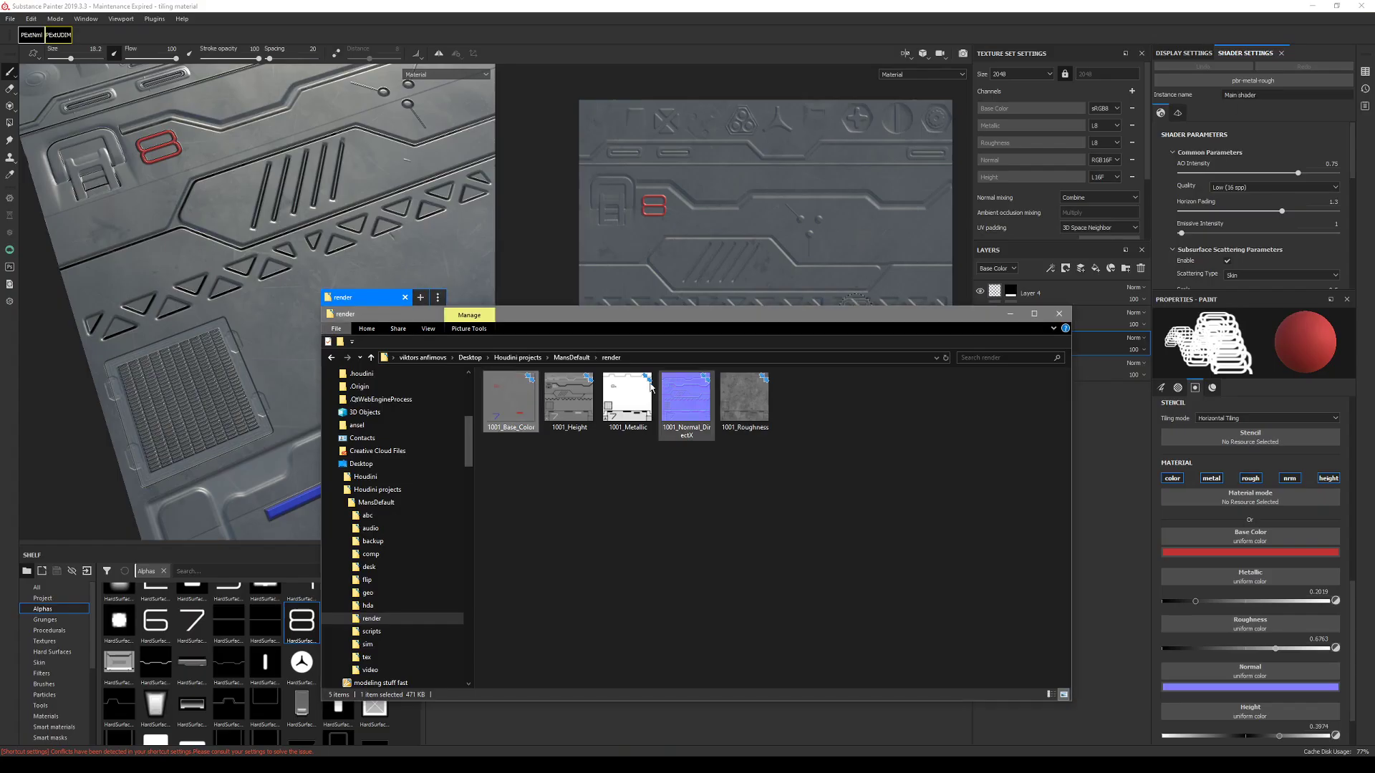
# - Open the 1001_Height map, examine its relief details up close, and close it
pyautogui.doubleClick(581, 411)
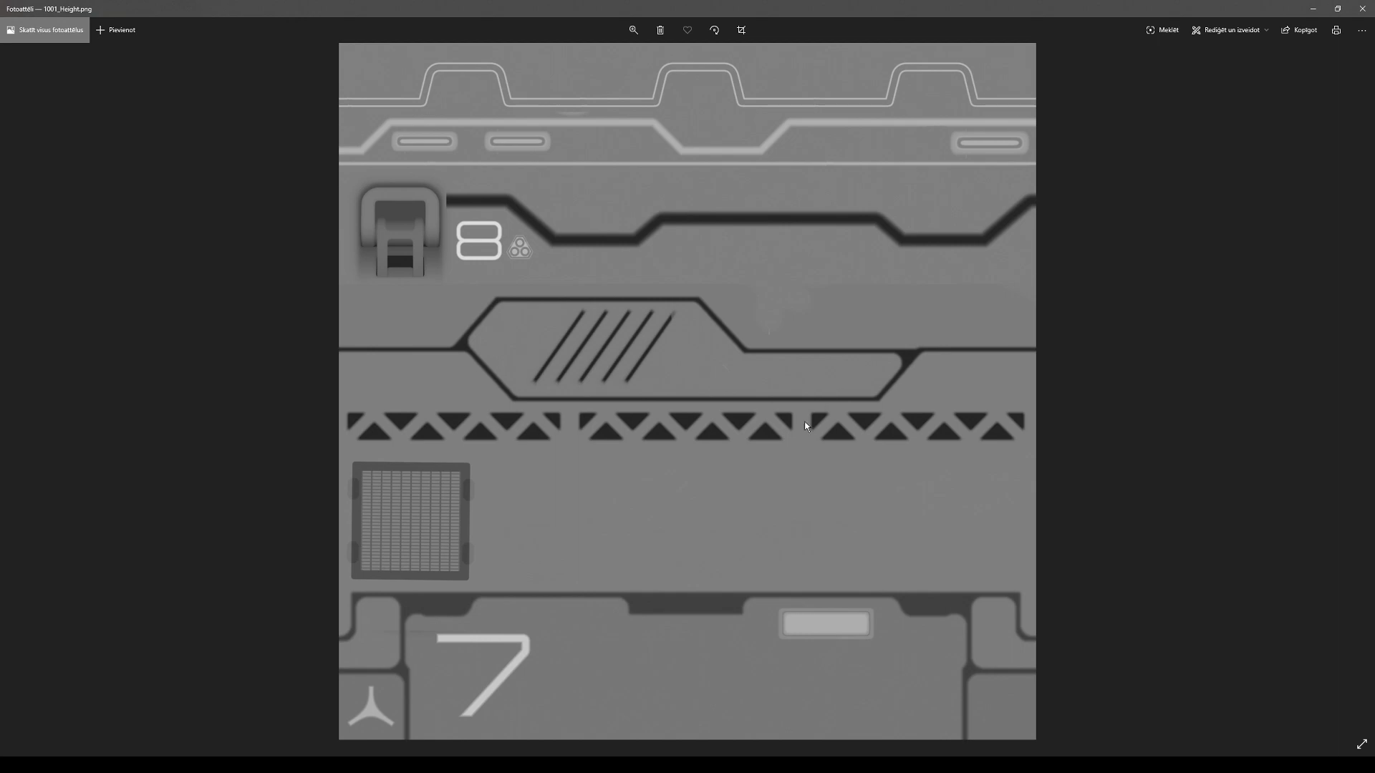
pyautogui.scroll(3, 807, 405)
pyautogui.scroll(-3, 821, 388)
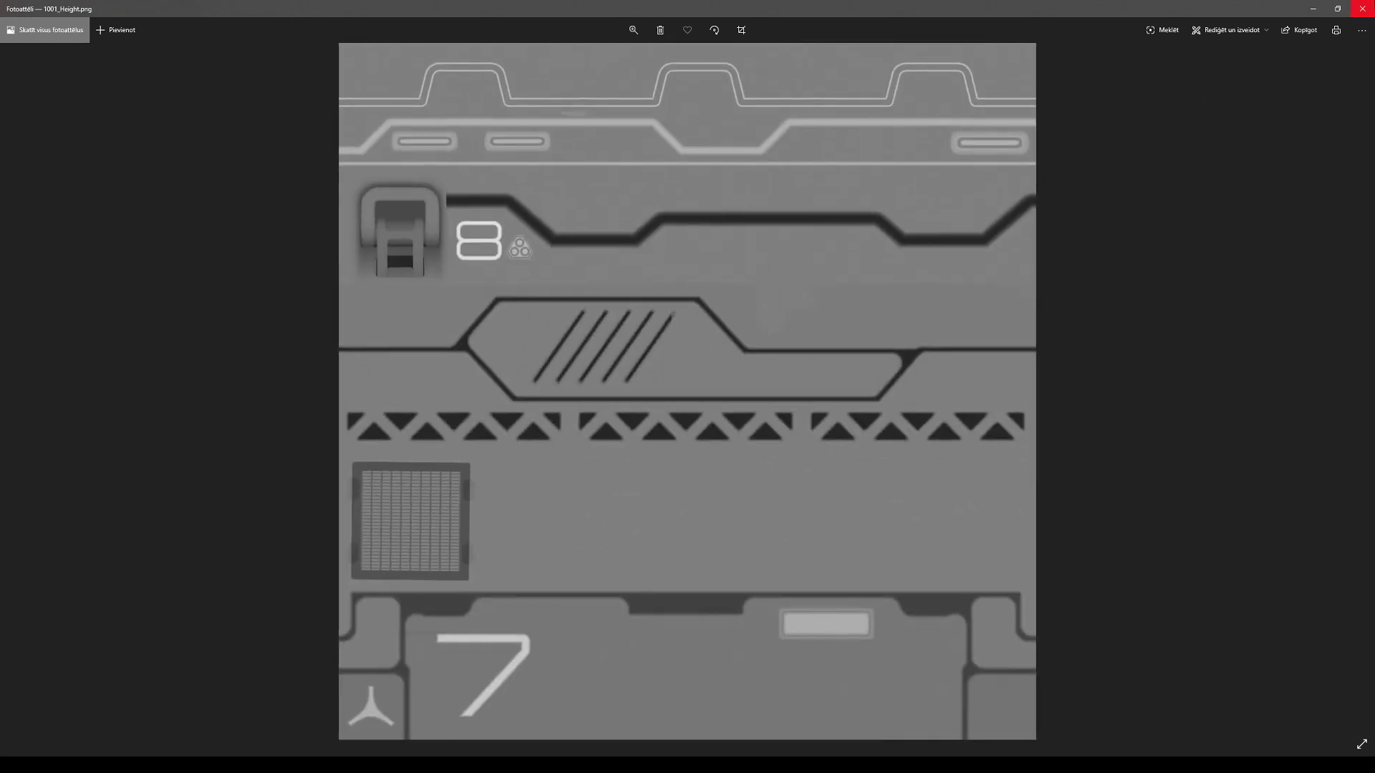
pyautogui.press('Escape')
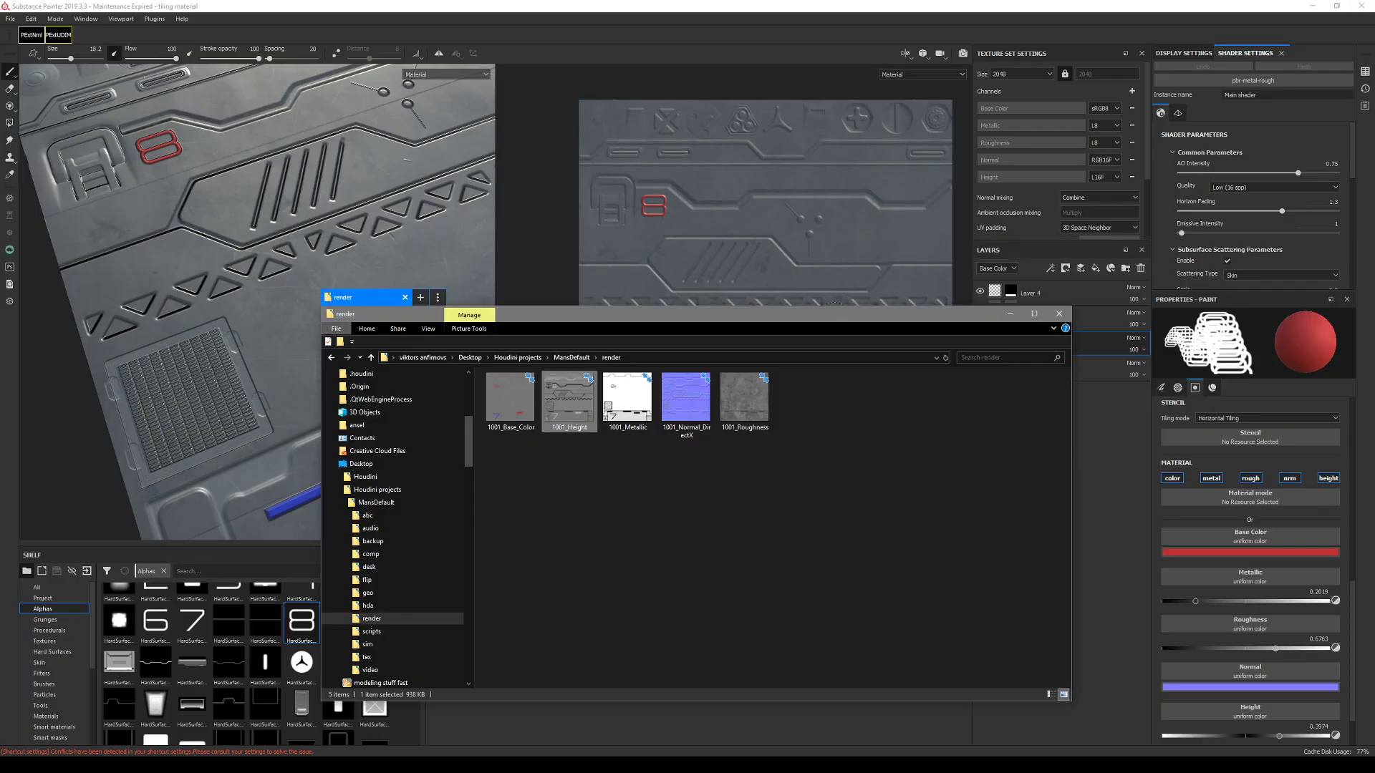
# - Switch to Houdini and position the trim_texture_utility1 node below the autouv1 node
pyautogui.click(774, 765)
pyautogui.moveTo(915, 617); pyautogui.dragTo(834, 573, button='middle')
pyautogui.scroll(-2, 829, 563)
pyautogui.scroll(3, 814, 562)
pyautogui.scroll(-1, 815, 566)
pyautogui.moveTo(956, 567); pyautogui.dragTo(871, 592)
pyautogui.moveTo(943, 638); pyautogui.dragTo(859, 570)
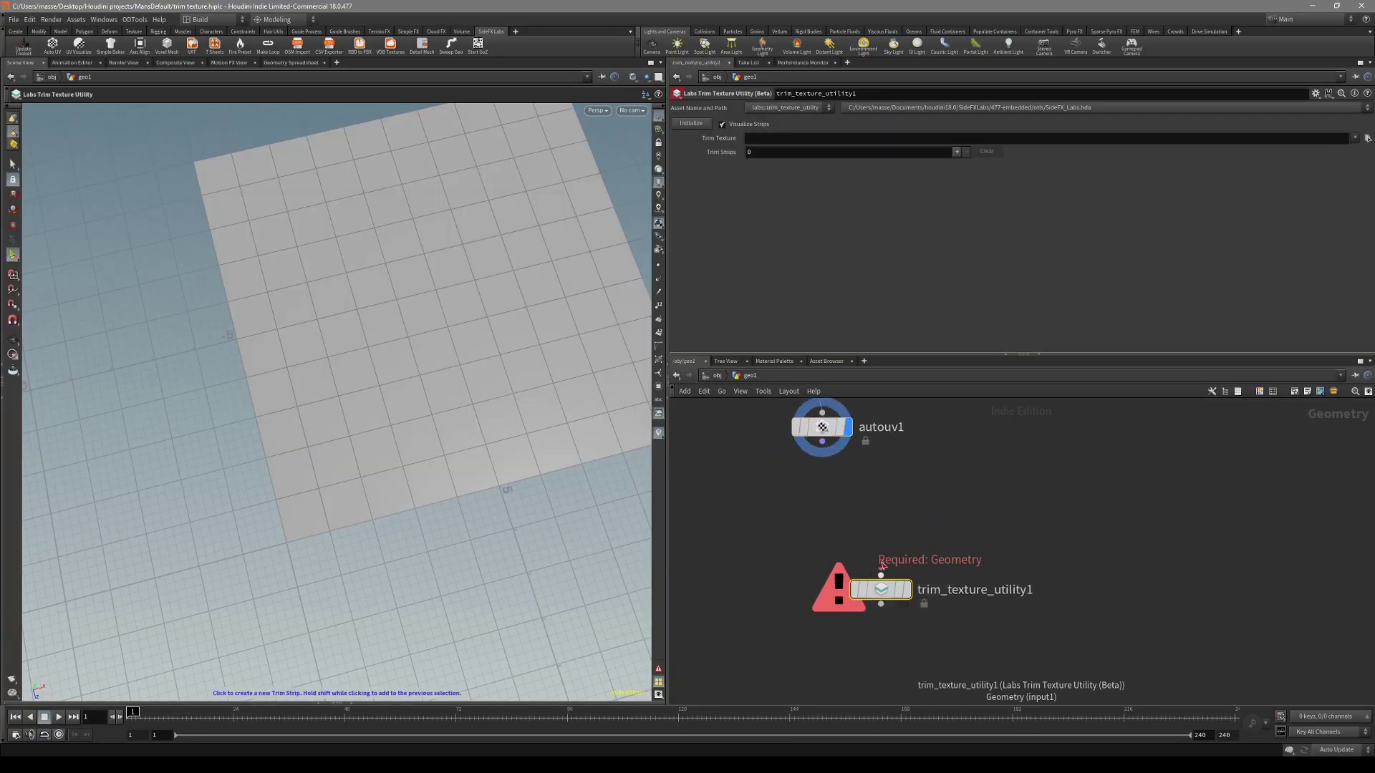
# - Rearrange the grid1 and autouv1 nodes so they sit higher in the network above trim_texture_utility1
pyautogui.moveTo(948, 518); pyautogui.dragTo(968, 610, button='middle')
pyautogui.keyDown('alt'); pyautogui.moveTo(434, 359); pyautogui.dragTo(370, 441, button='middle'); pyautogui.keyUp('alt')
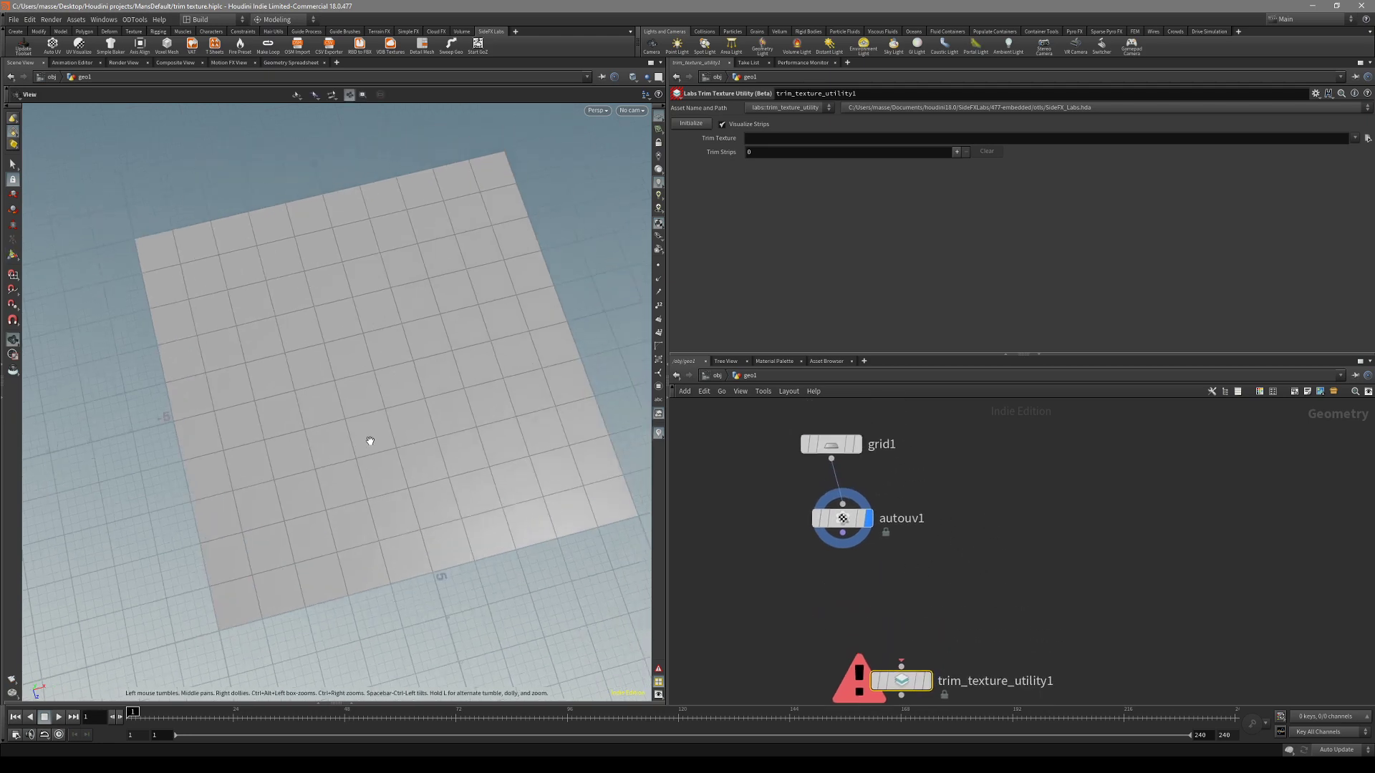
pyautogui.moveTo(370, 441); pyautogui.dragTo(423, 492)
pyautogui.click(854, 444)
pyautogui.scroll(-3, 936, 481)
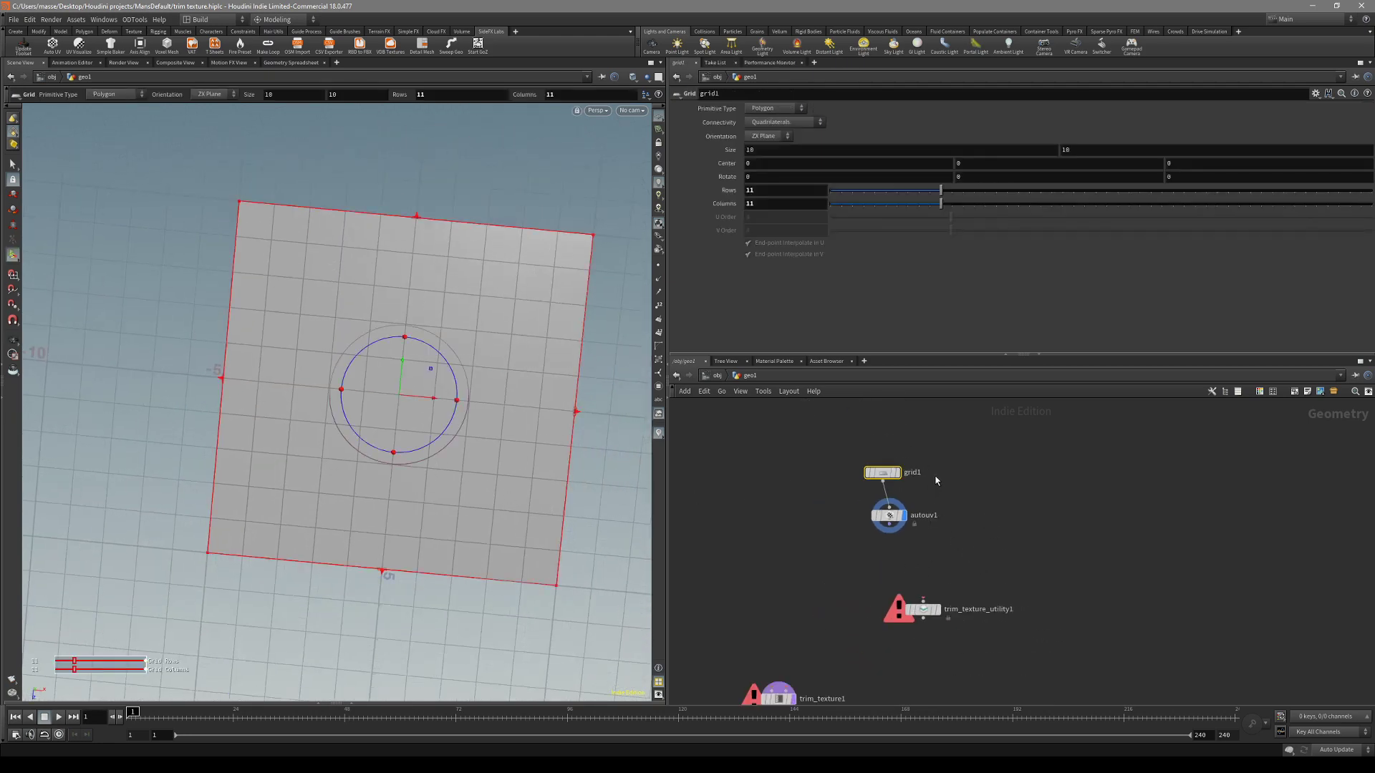
pyautogui.moveTo(882, 473); pyautogui.dragTo(963, 430)
pyautogui.click(894, 516)
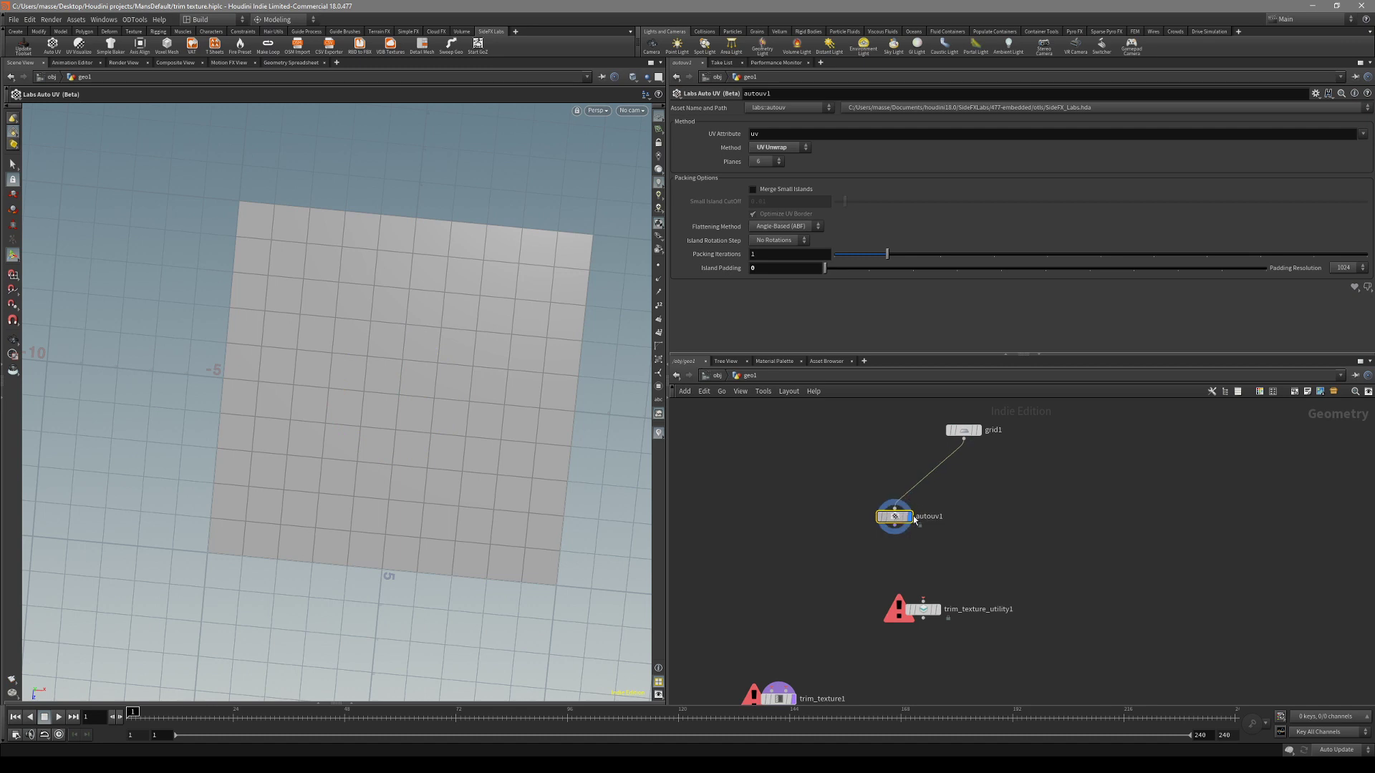
pyautogui.moveTo(904, 518); pyautogui.dragTo(959, 520)
# - Connect the autouv1 output to trim_texture_utility1 and display the utility node's result on the grid
pyautogui.moveTo(896, 588); pyautogui.dragTo(895, 587)
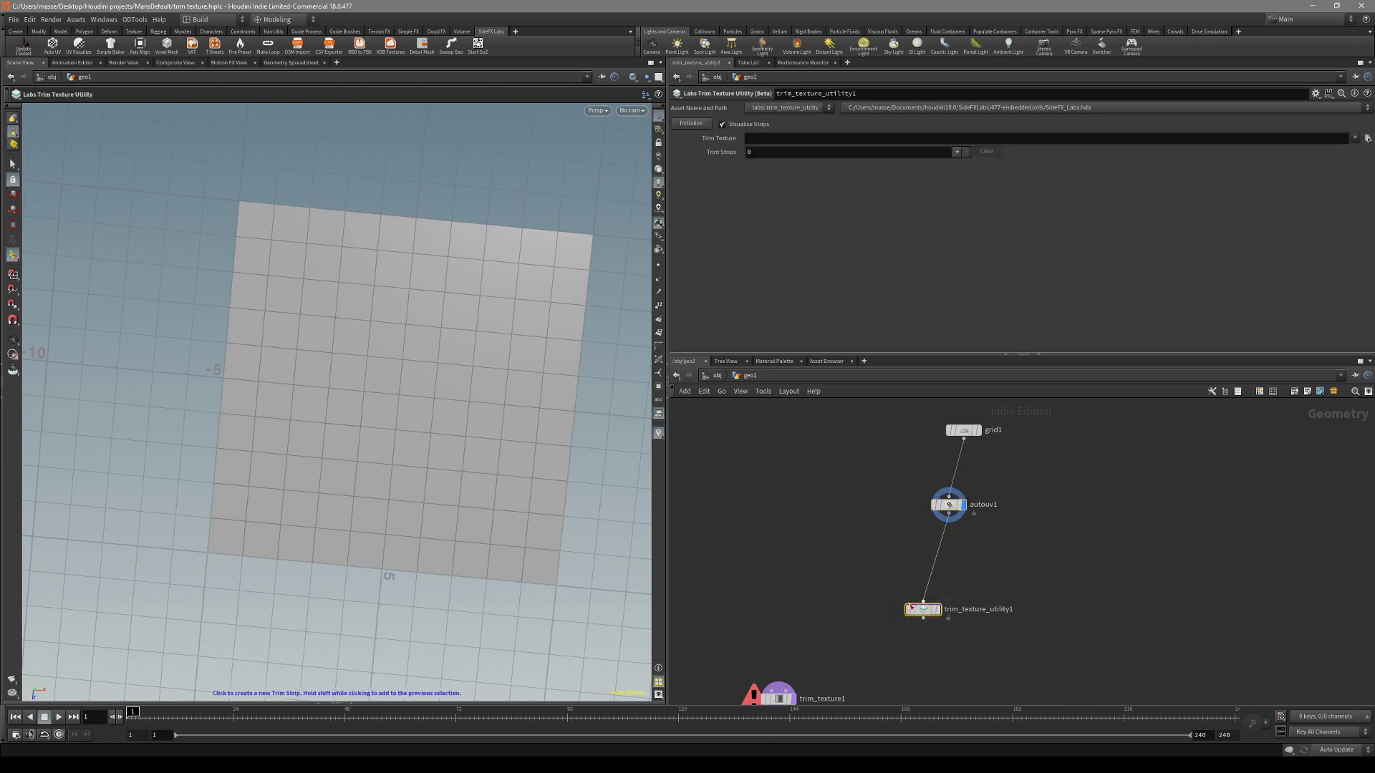
pyautogui.click(936, 609)
pyautogui.moveTo(522, 448); pyautogui.dragTo(429, 329)
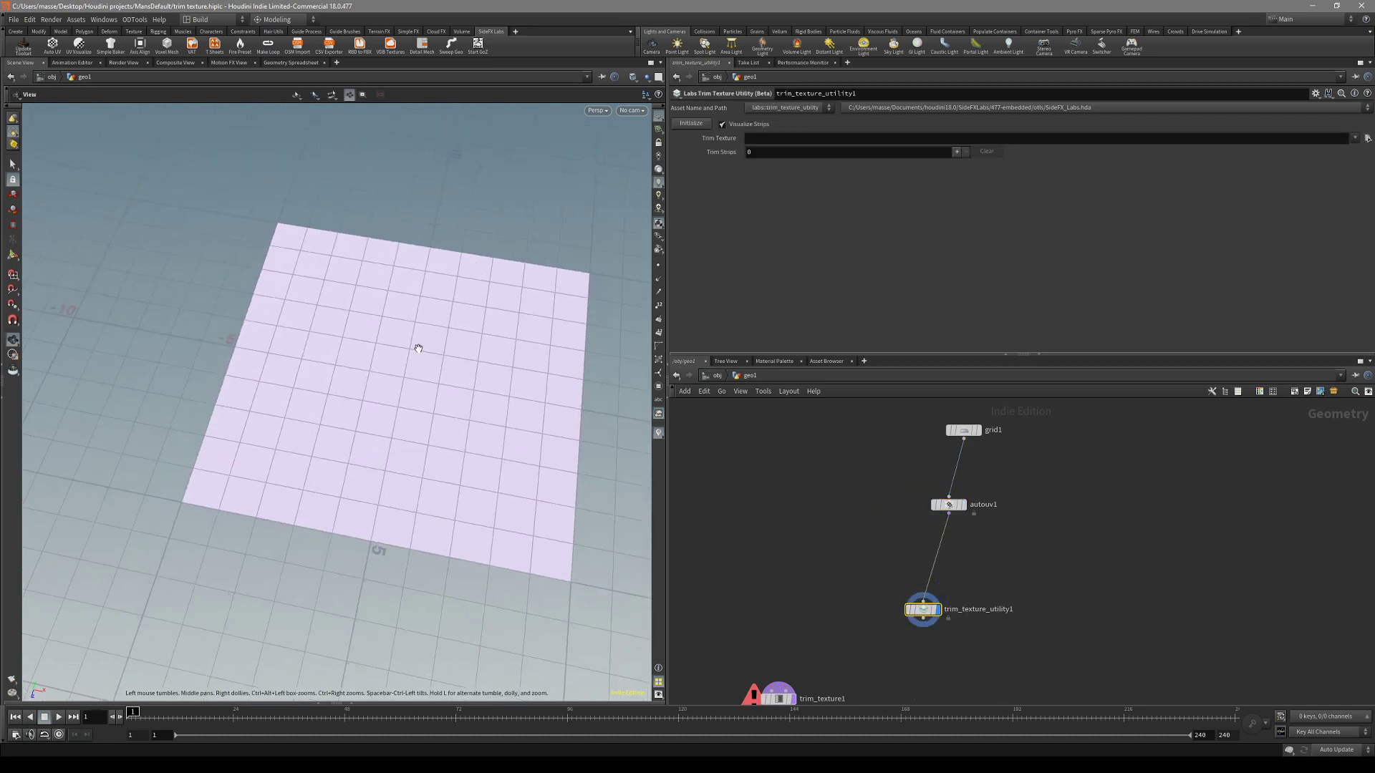
pyautogui.hotkey('space', '5')
pyautogui.moveTo(433, 362); pyautogui.dragTo(436, 399, button='right')
pyautogui.hotkey('space', '1')
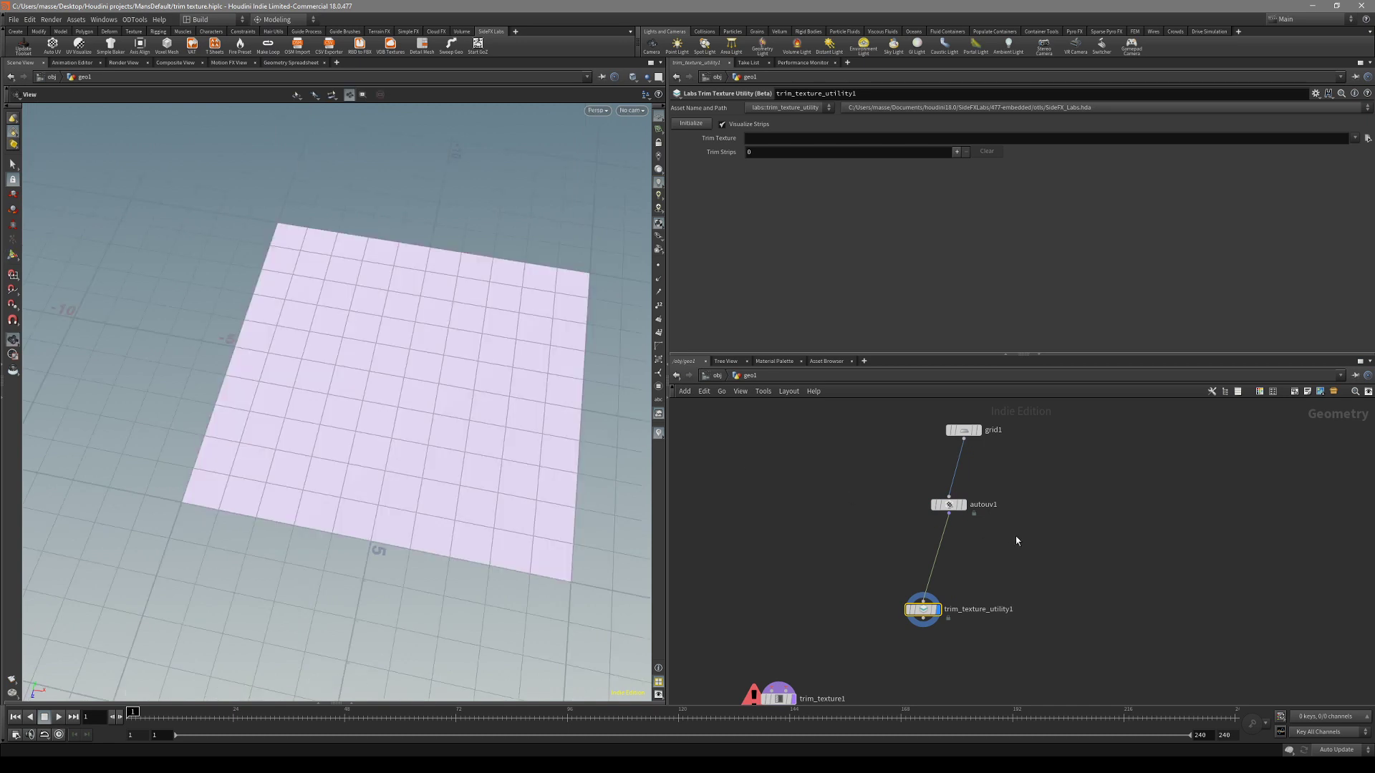
# - Load 1001_Normal_DirectX.png from the render folder as the utility node's Trim Texture
pyautogui.click(1364, 139)
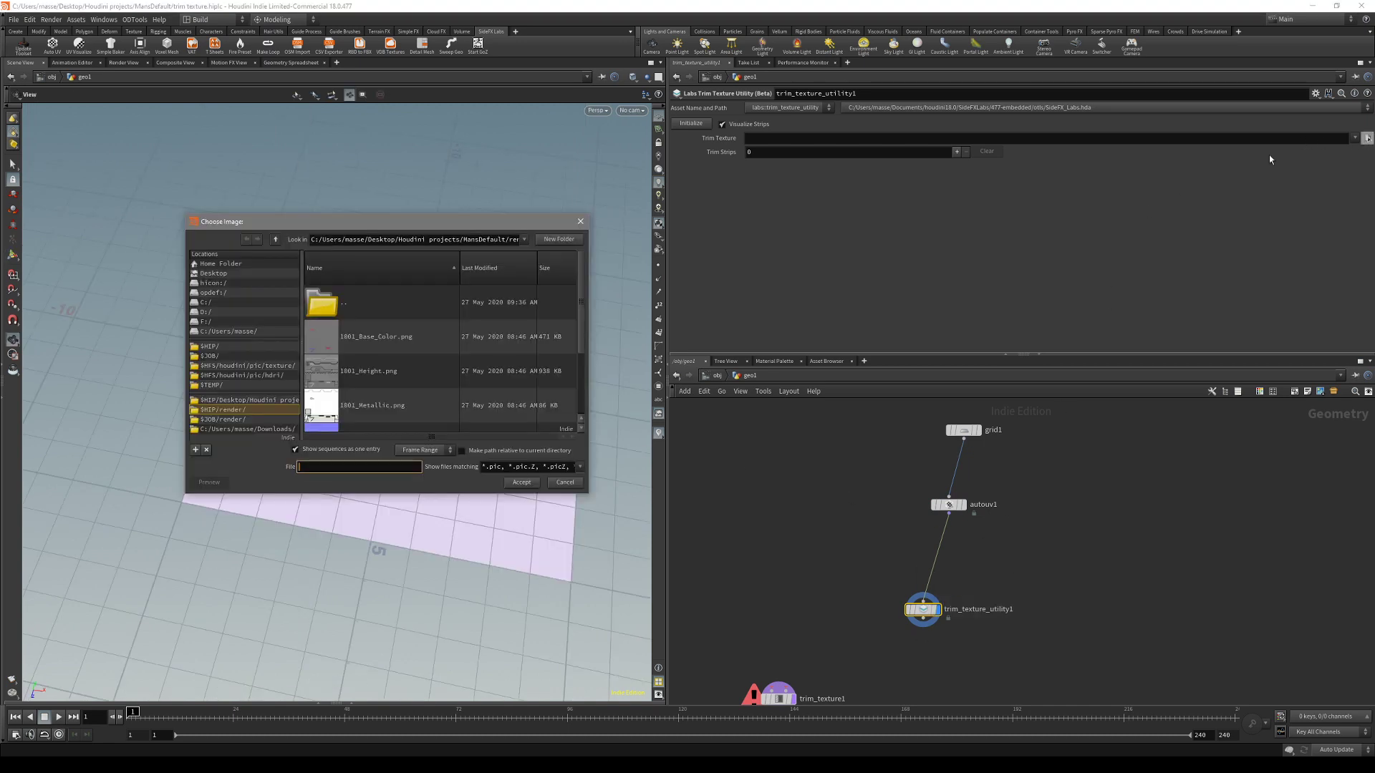
pyautogui.scroll(-3, 387, 386)
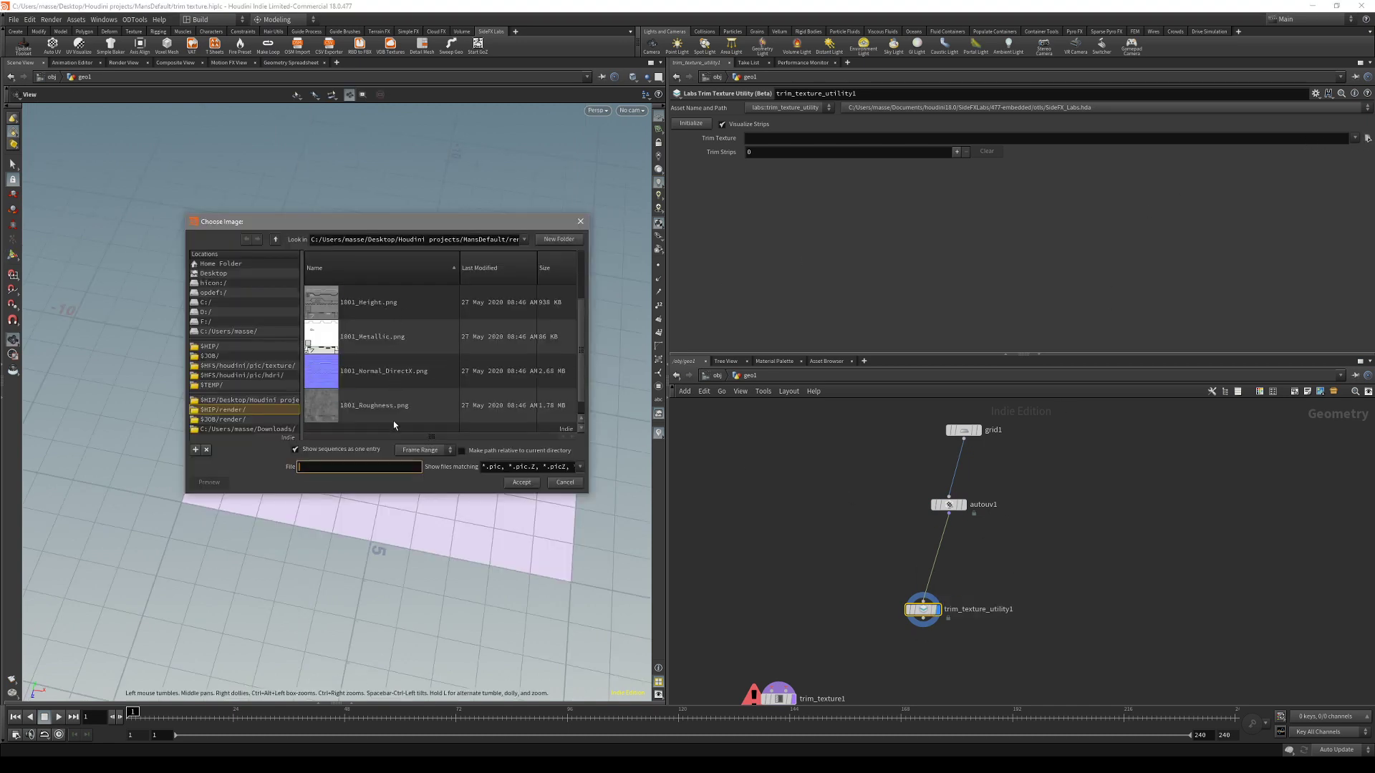
pyautogui.scroll(1, 398, 376)
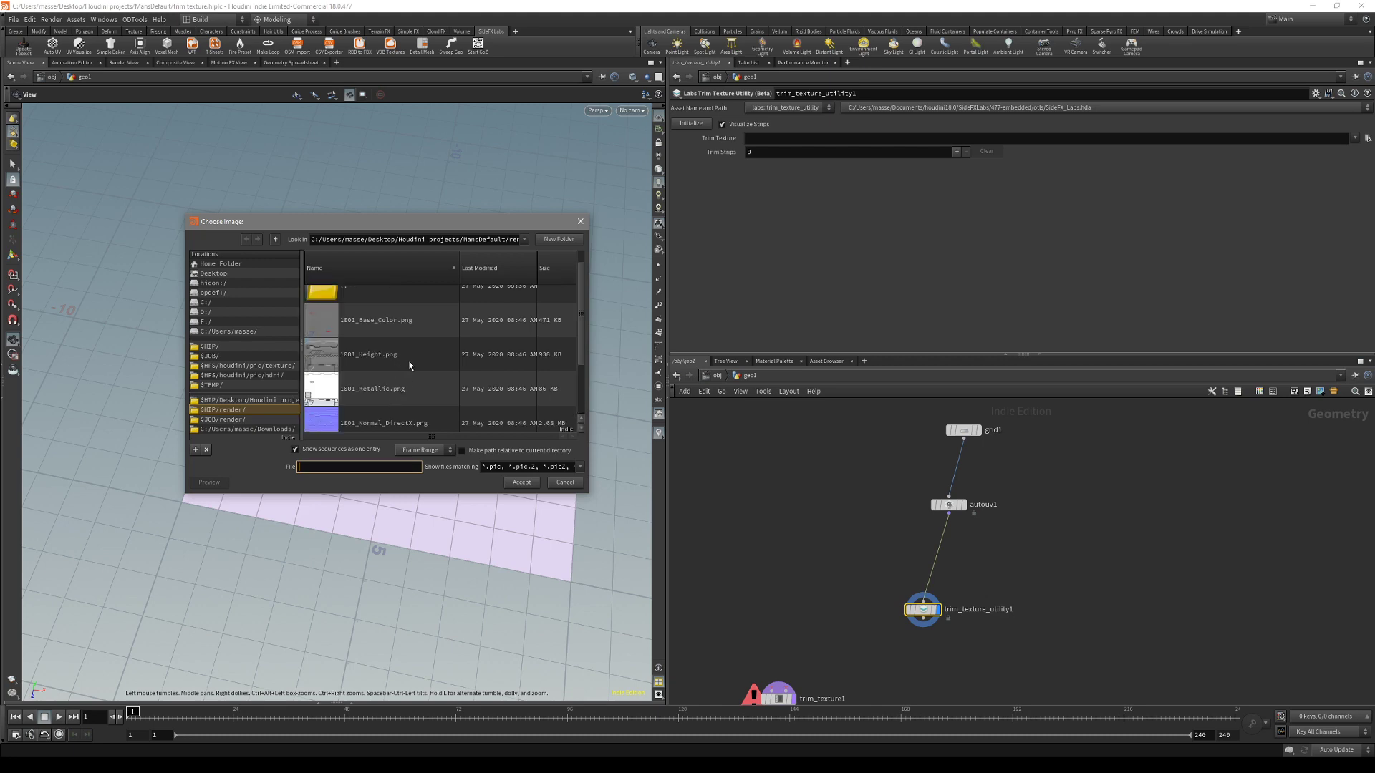
pyautogui.doubleClick(387, 389)
pyautogui.moveTo(415, 399); pyautogui.dragTo(351, 415)
# - Switch to the top view and examine the normal map's trim strips and details on the grid
pyautogui.hotkey('space', '2')
pyautogui.scroll(5, 386, 434)
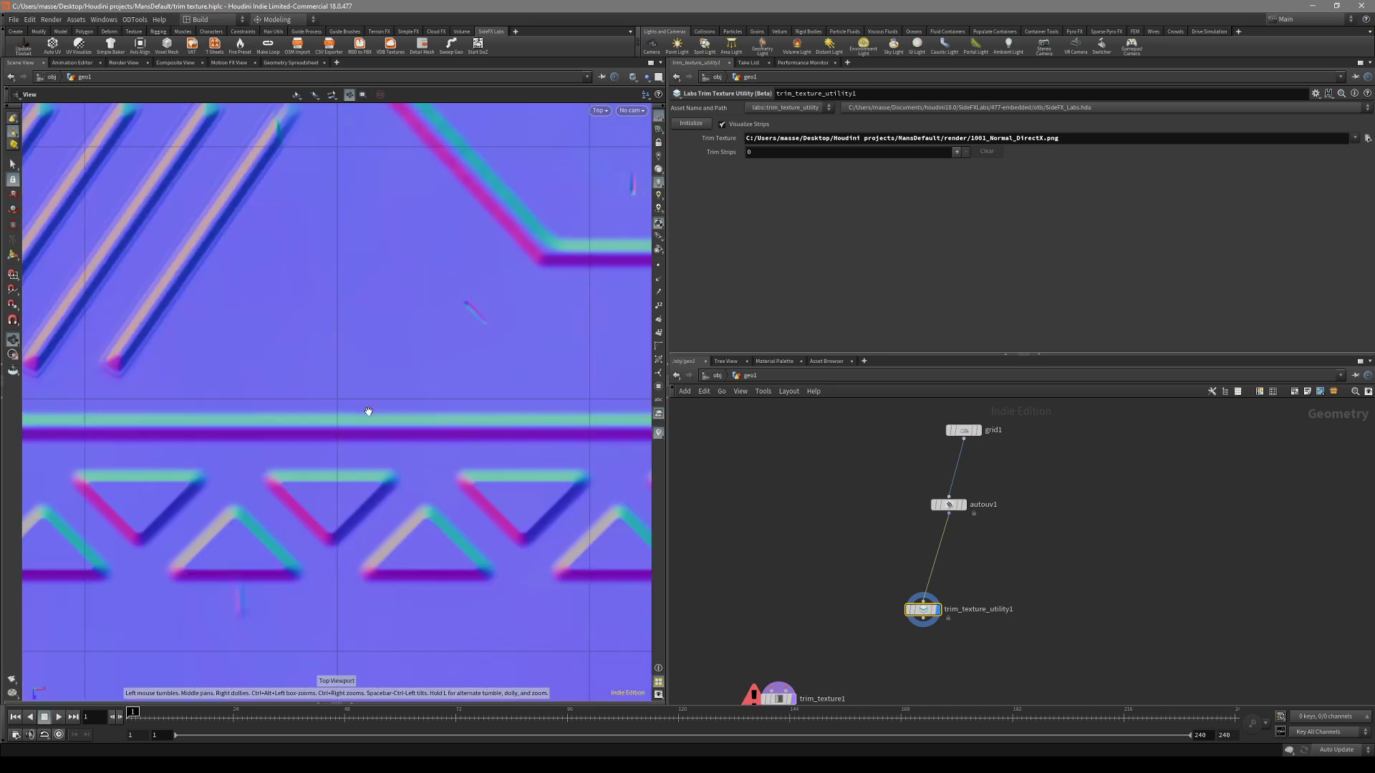
pyautogui.scroll(-2, 386, 434)
pyautogui.moveTo(385, 466); pyautogui.dragTo(313, 513, button='middle')
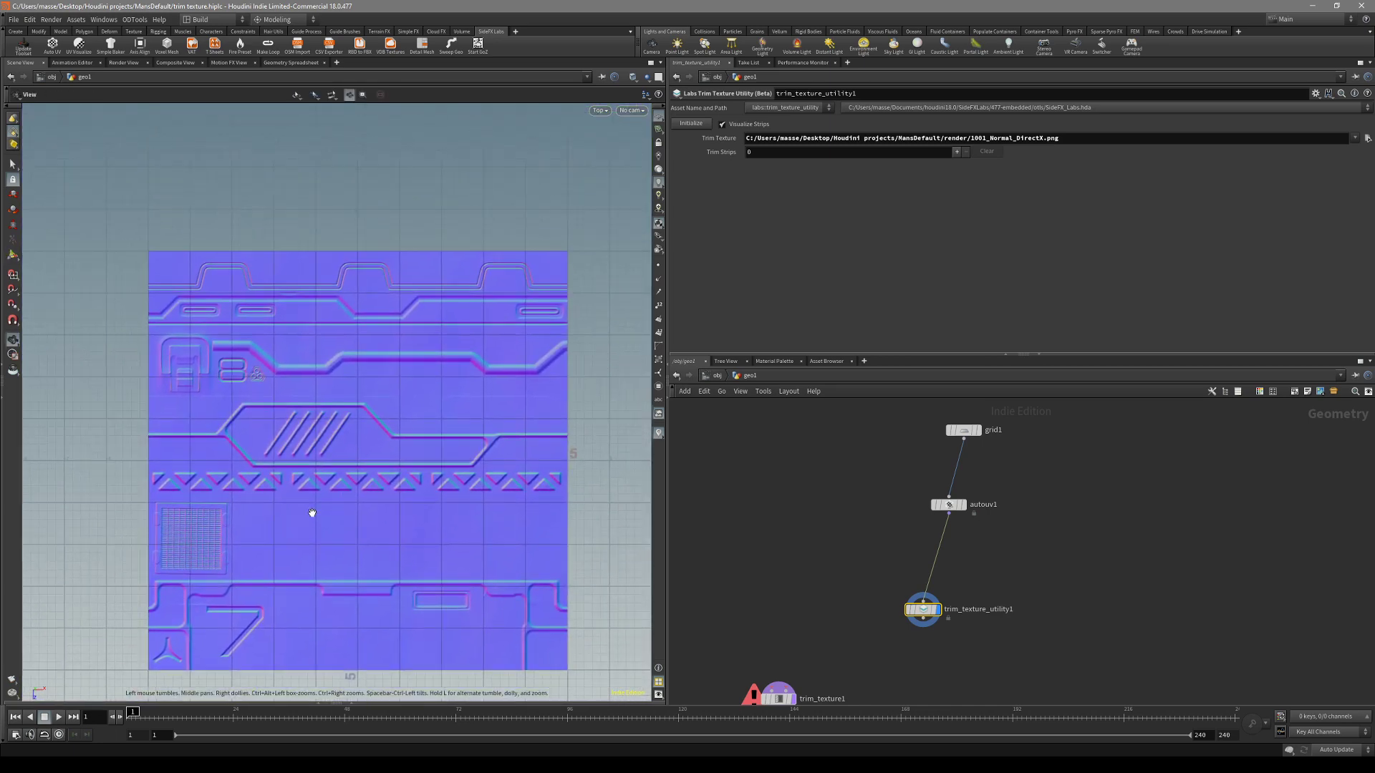
pyautogui.scroll(3, 963, 659)
pyautogui.moveTo(385, 436); pyautogui.dragTo(481, 319, button='middle')
pyautogui.scroll(4, 336, 484)
pyautogui.moveTo(545, 489); pyautogui.dragTo(499, 495, button='middle')
pyautogui.scroll(-4, 499, 495)
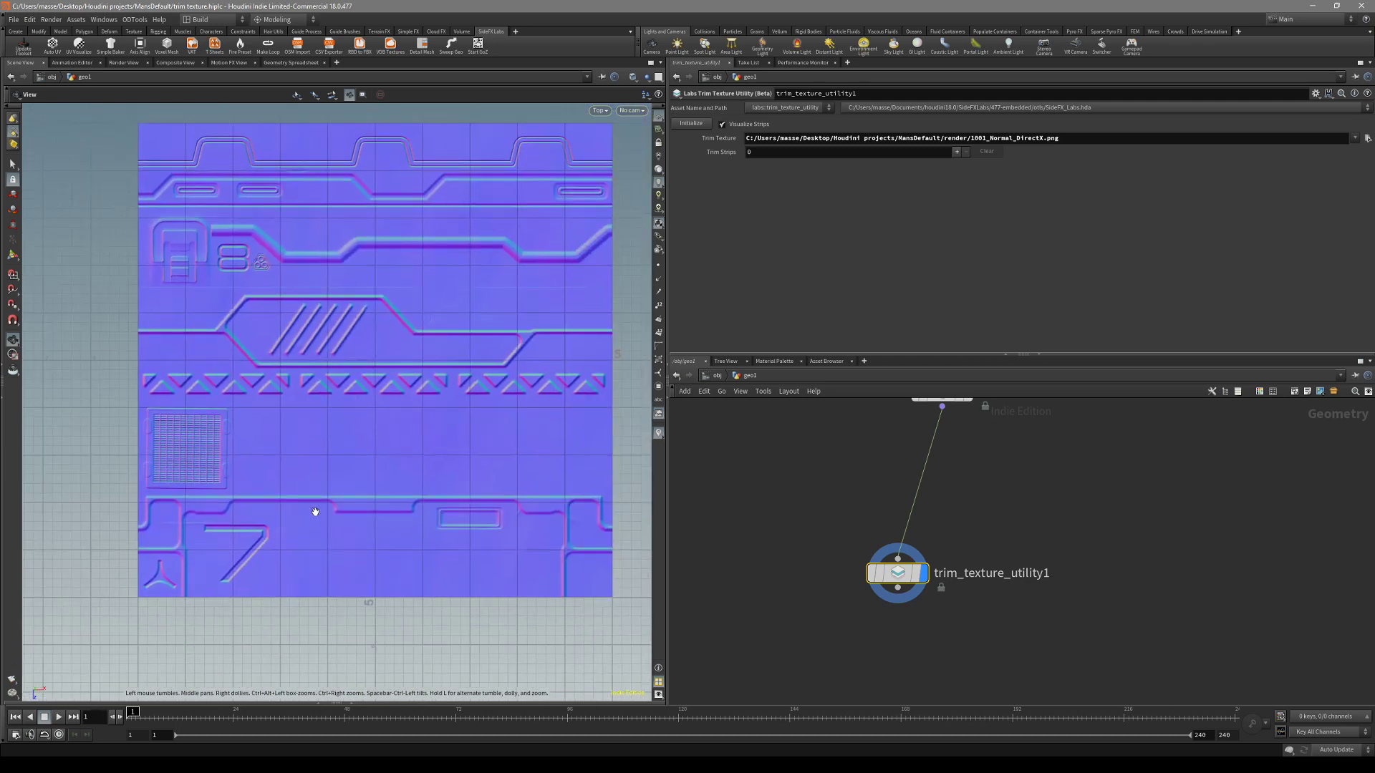
# - Set the grid1 node's rows and columns both to 2
pyautogui.press('Return')
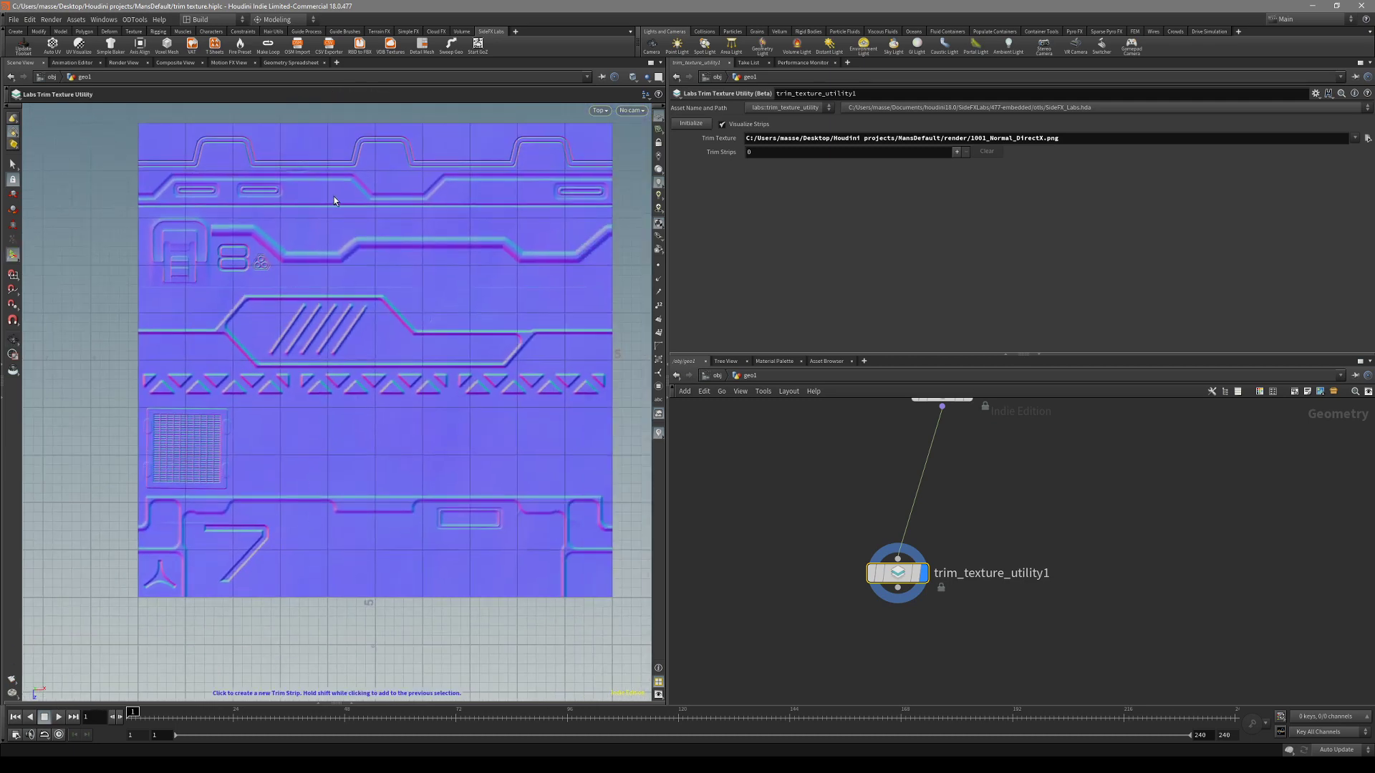
pyautogui.scroll(-2, 816, 534)
pyautogui.moveTo(816, 537); pyautogui.dragTo(875, 495, button='middle')
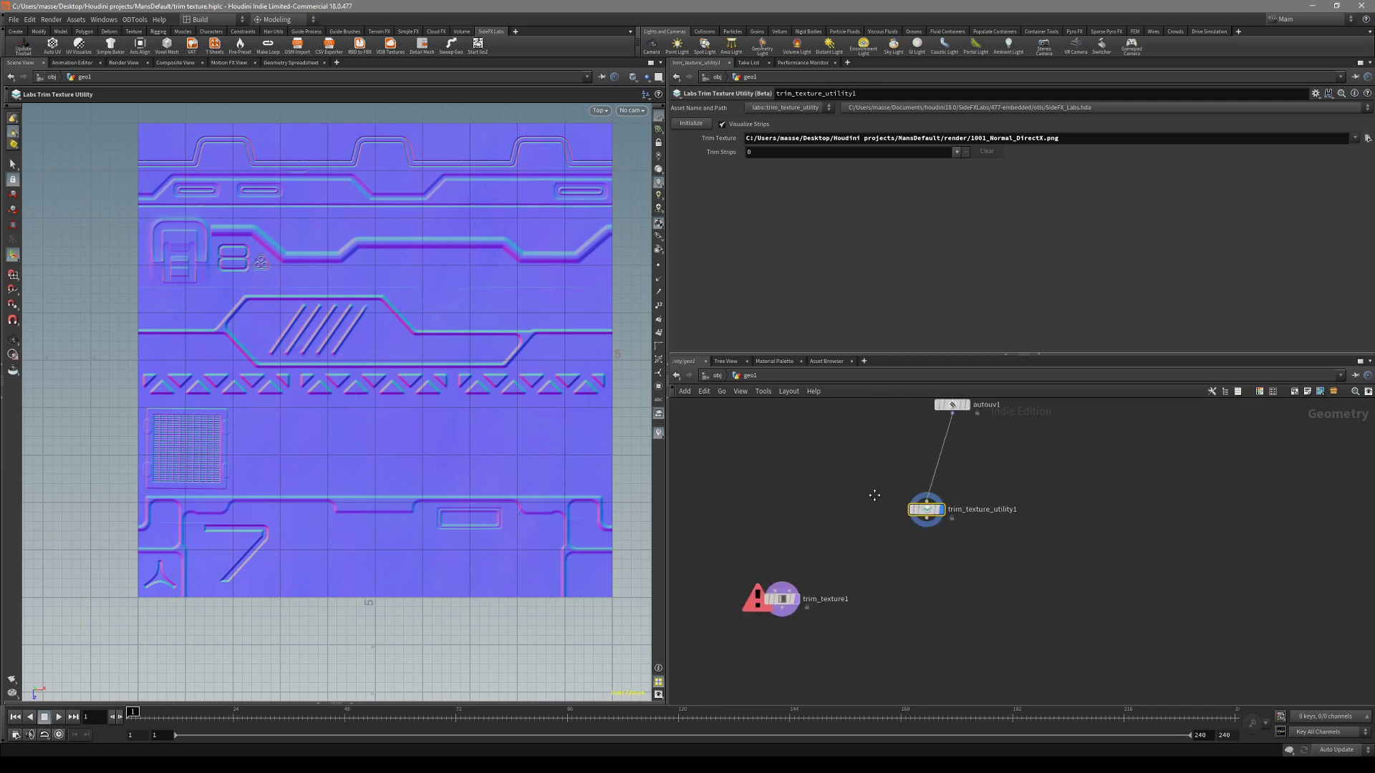
pyautogui.moveTo(927, 541); pyautogui.dragTo(923, 574, button='middle')
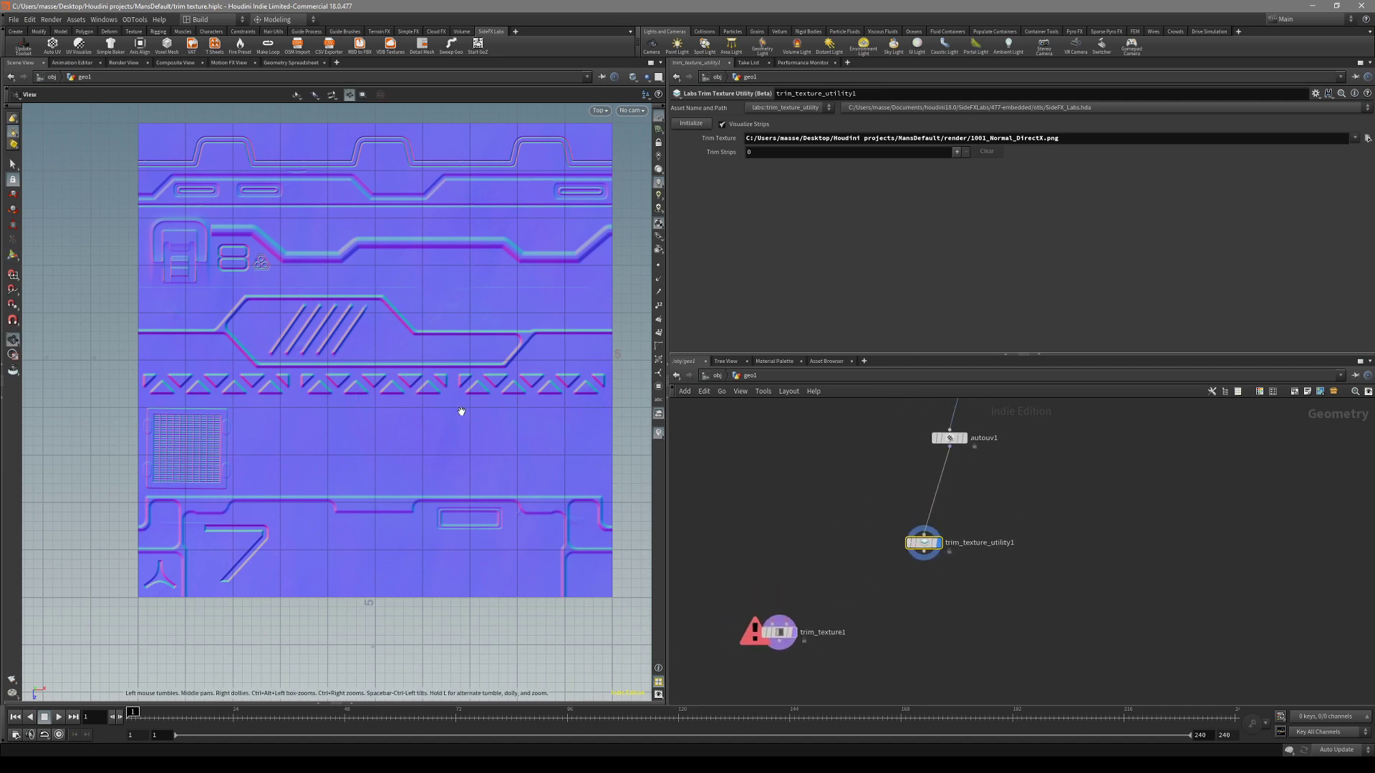
pyautogui.keyDown('alt'); pyautogui.moveTo(460, 407); pyautogui.dragTo(482, 432, button='middle'); pyautogui.keyUp('alt')
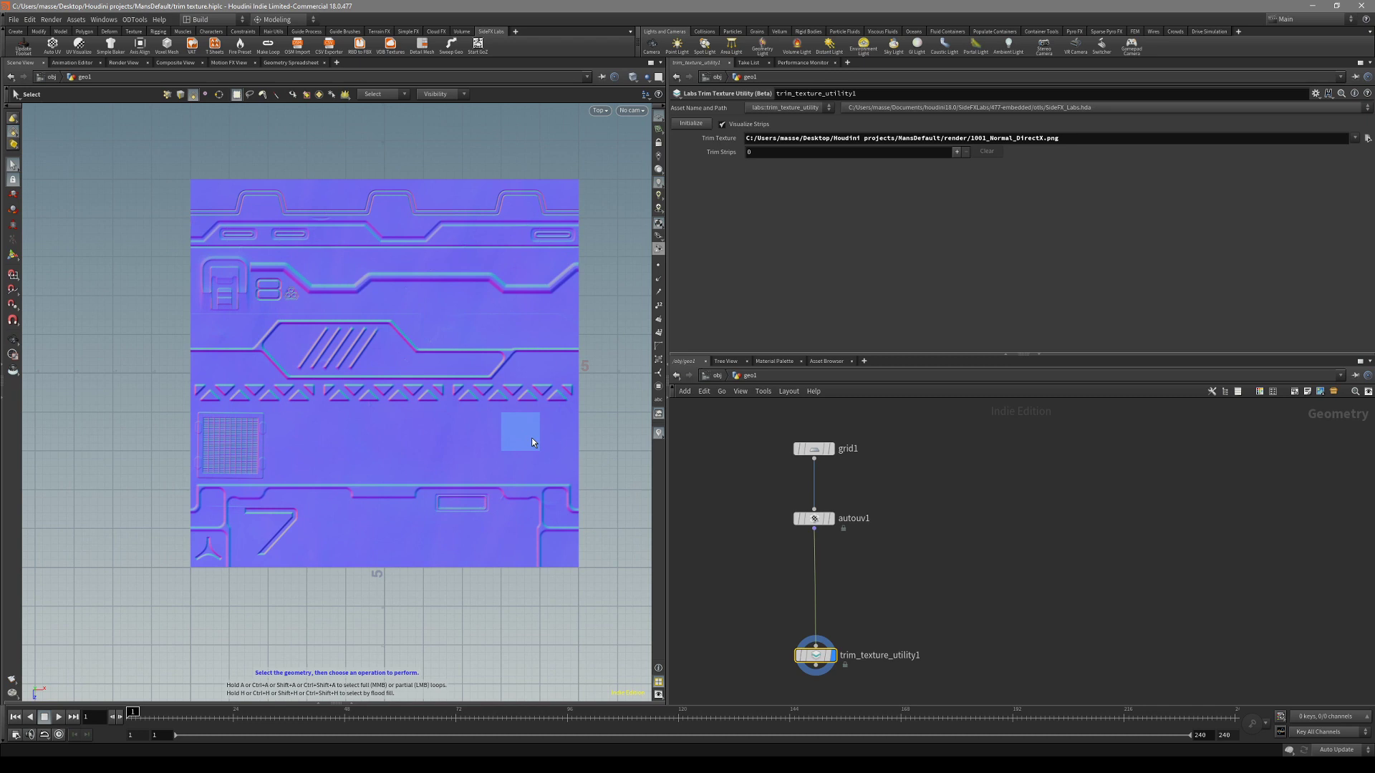
pyautogui.moveTo(532, 437); pyautogui.dragTo(537, 480, button='middle')
pyautogui.moveTo(448, 482); pyautogui.dragTo(463, 516, button='middle')
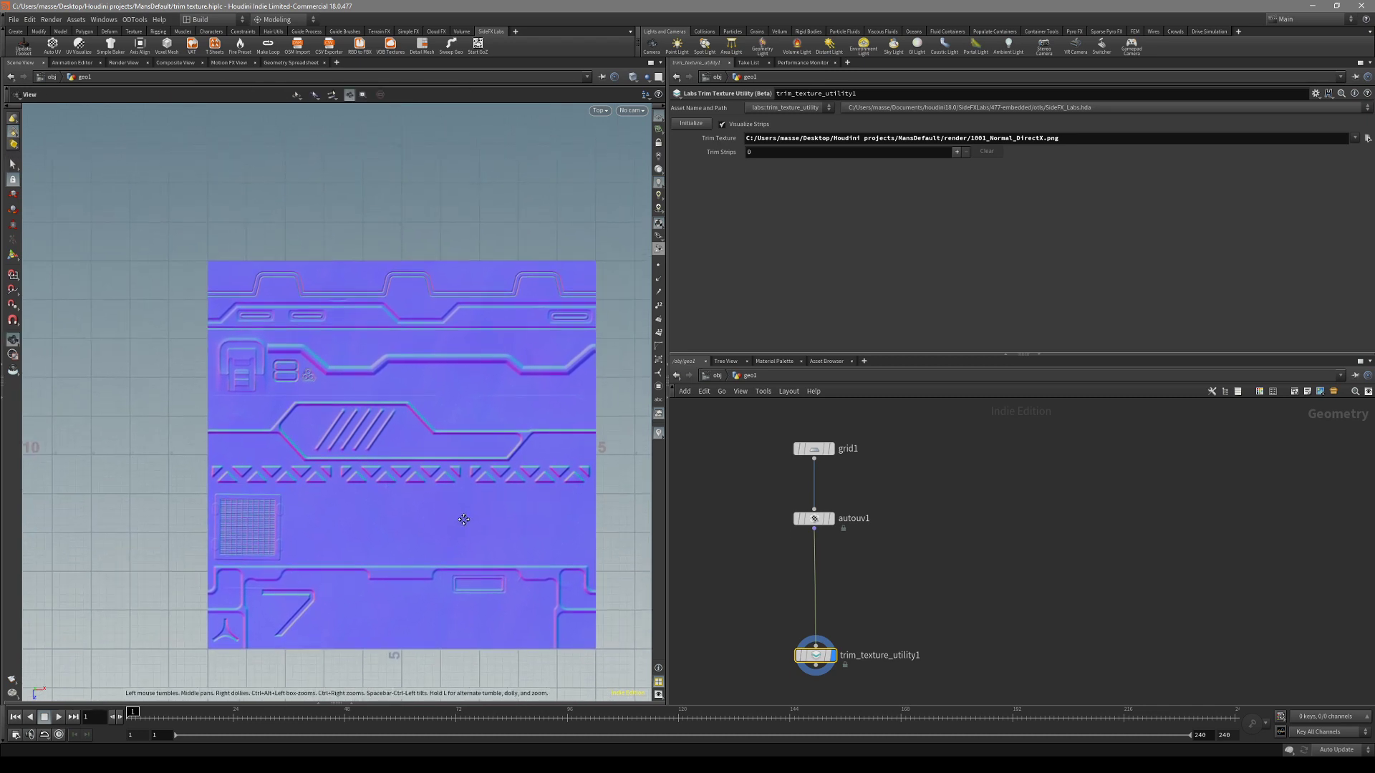
pyautogui.click(825, 449)
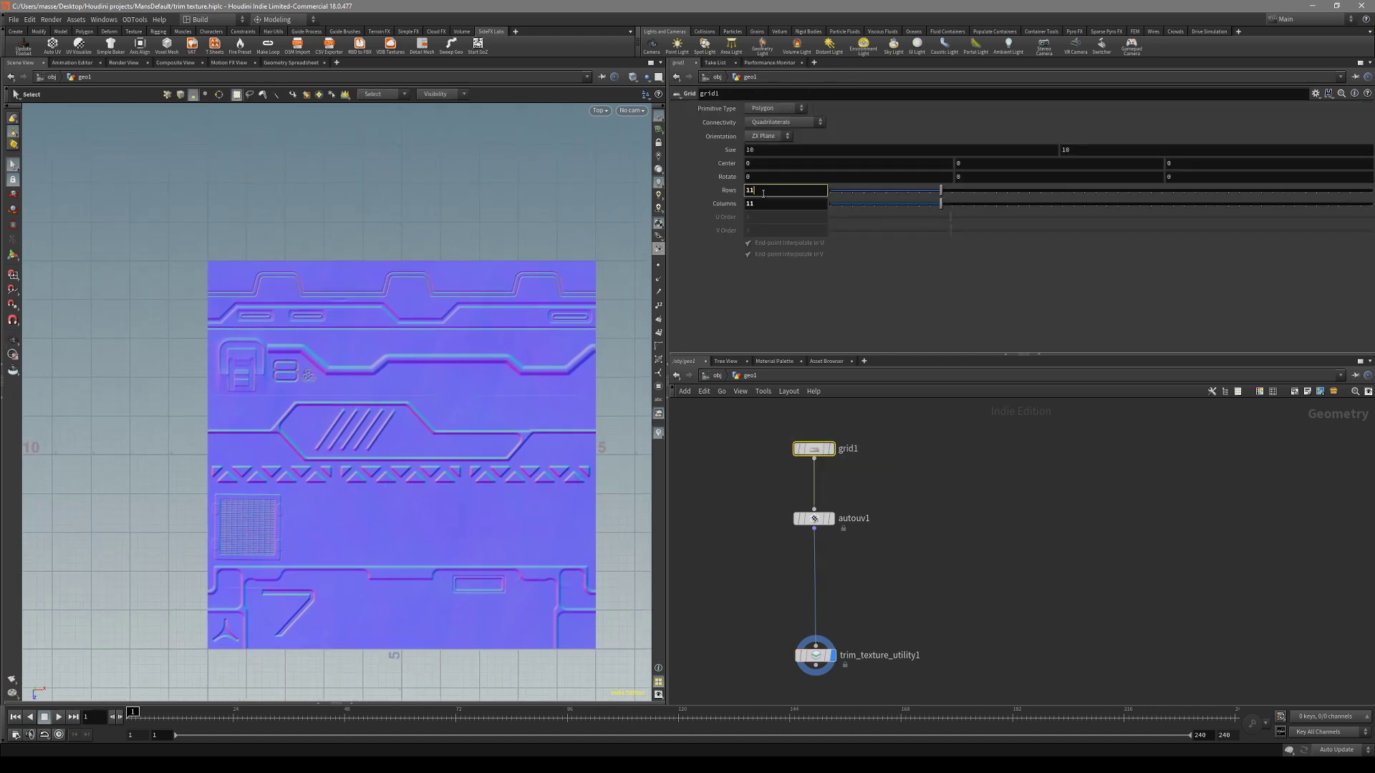
pyautogui.press('Return')
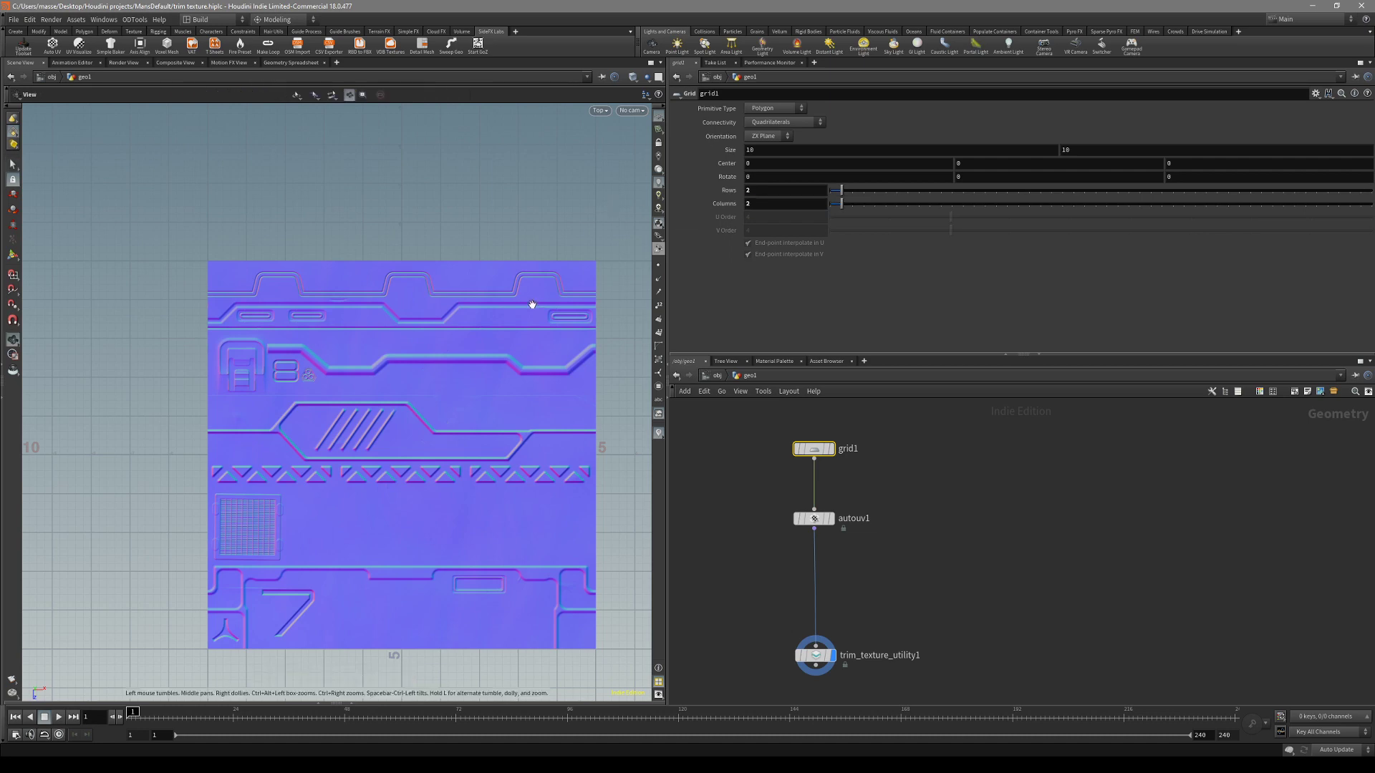
# - Move trim_texture_utility1 closer to autouv1 and add a PolySplit node after it
pyautogui.moveTo(531, 303); pyautogui.dragTo(563, 280, button='middle')
pyautogui.moveTo(934, 568); pyautogui.dragTo(938, 474, button='middle')
pyautogui.moveTo(821, 563); pyautogui.dragTo(830, 514)
pyautogui.moveTo(469, 354); pyautogui.dragTo(456, 427, button='middle')
pyautogui.scroll(3, 348, 363)
pyautogui.keyDown('alt'); pyautogui.moveTo(348, 362); pyautogui.dragTo(236, 368, button='middle'); pyautogui.keyUp('alt')
pyautogui.keyDown('alt'); pyautogui.moveTo(155, 387); pyautogui.dragTo(185, 380, button='middle'); pyautogui.keyUp('alt')
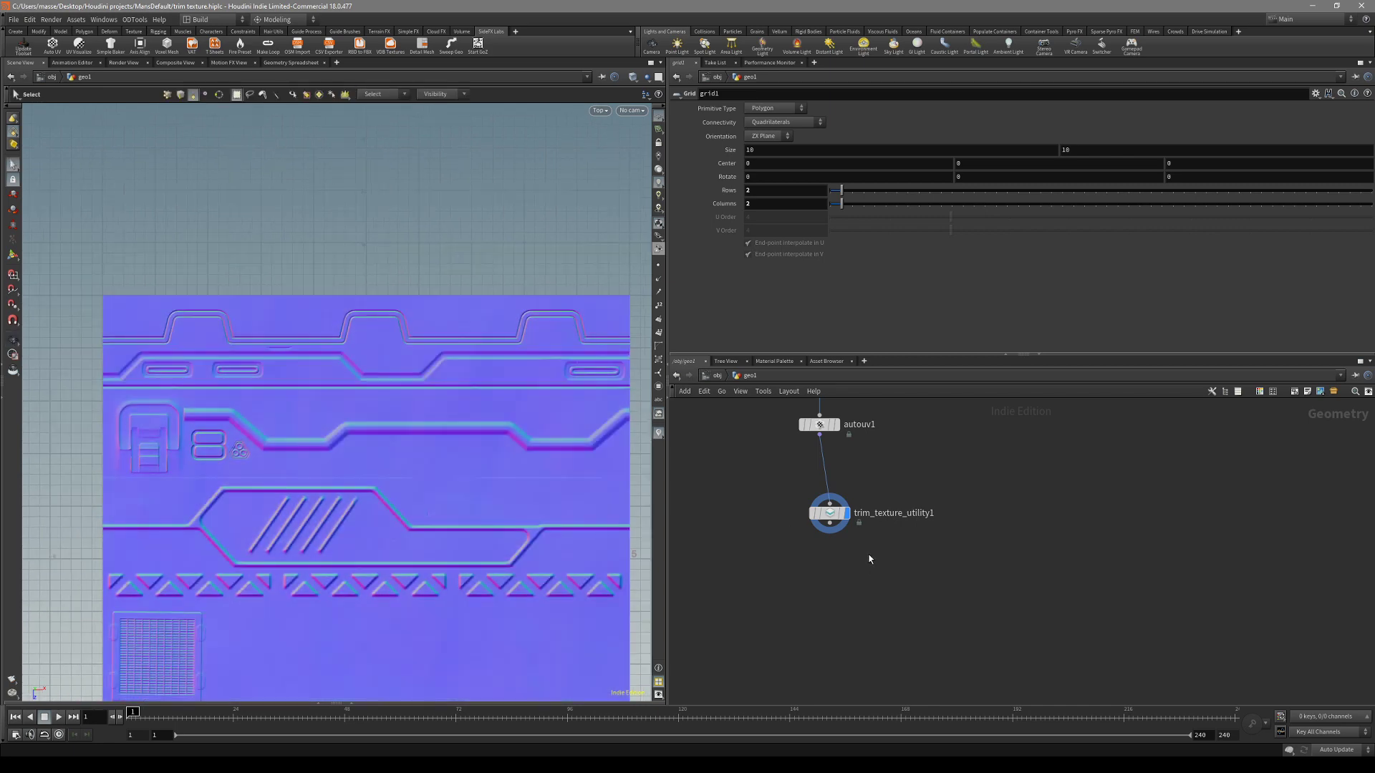
pyautogui.keyDown('alt'); pyautogui.moveTo(338, 411); pyautogui.dragTo(332, 310, button='middle'); pyautogui.keyUp('alt')
pyautogui.scroll(-3, 329, 330)
pyautogui.keyDown('alt'); pyautogui.moveTo(299, 433); pyautogui.dragTo(316, 479, button='middle'); pyautogui.keyUp('alt')
pyautogui.scroll(3, 240, 369)
pyautogui.press('c')
pyautogui.press('c')
pyautogui.click(243, 331)
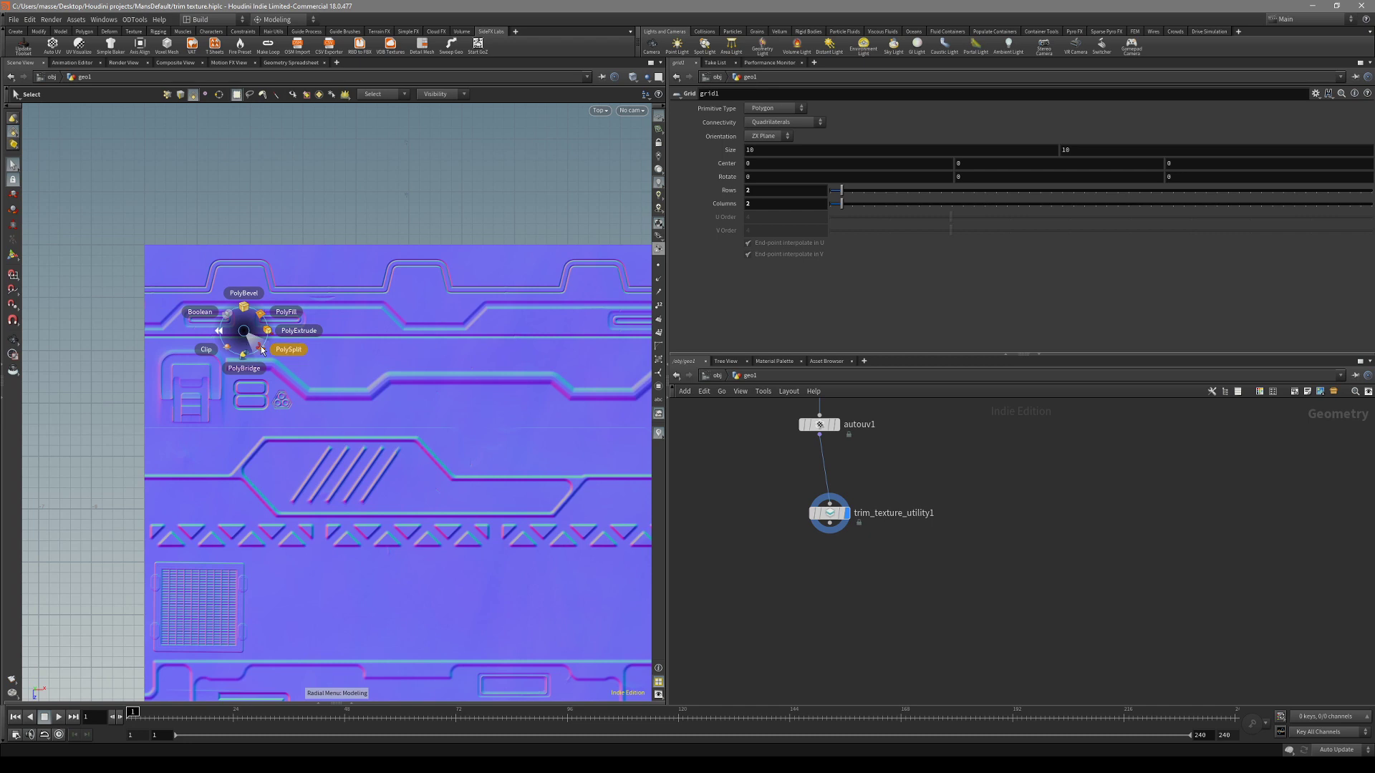
pyautogui.click(262, 347)
# - Set the PolySplit edge snapping to 27 divisions for placing cuts on the grid's left edge
pyautogui.scroll(2, 139, 358)
pyautogui.scroll(2, 138, 363)
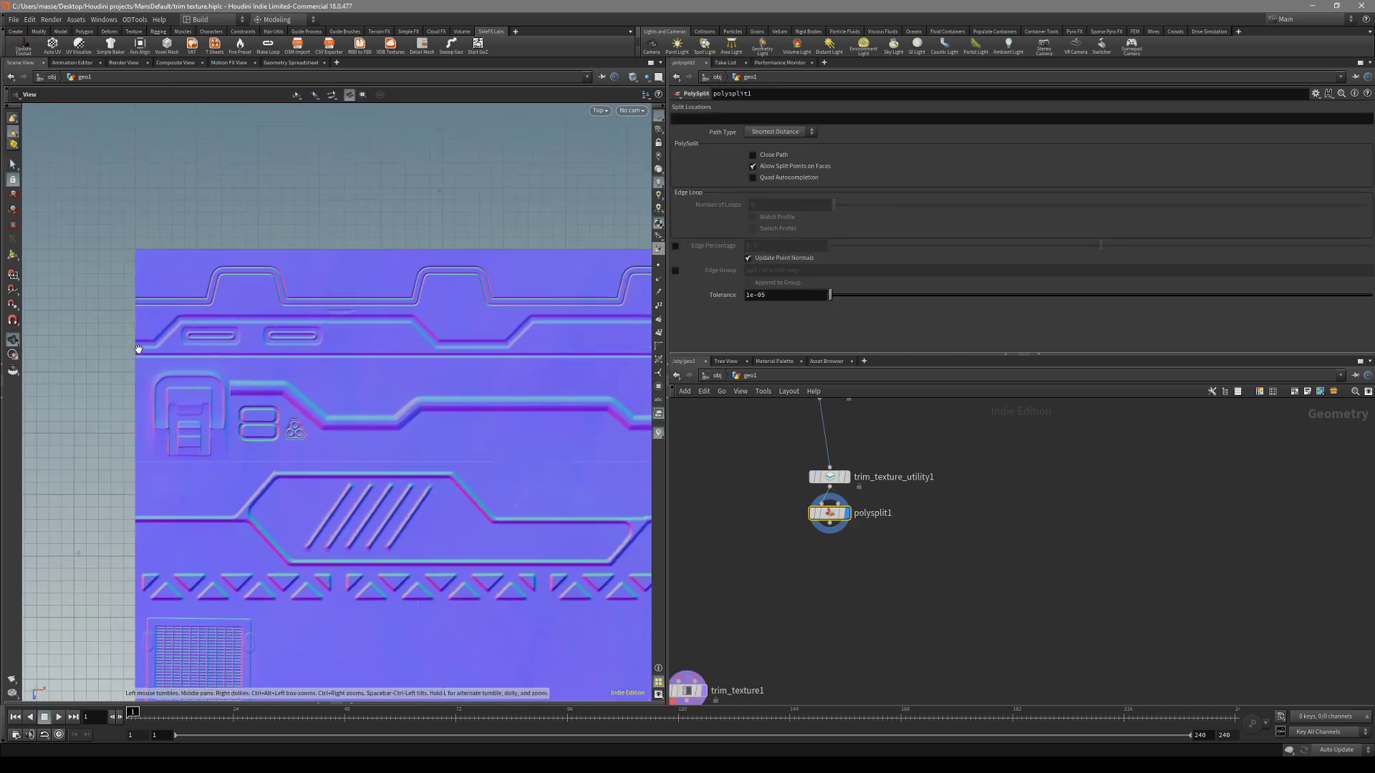
pyautogui.scroll(-20, 136, 364)
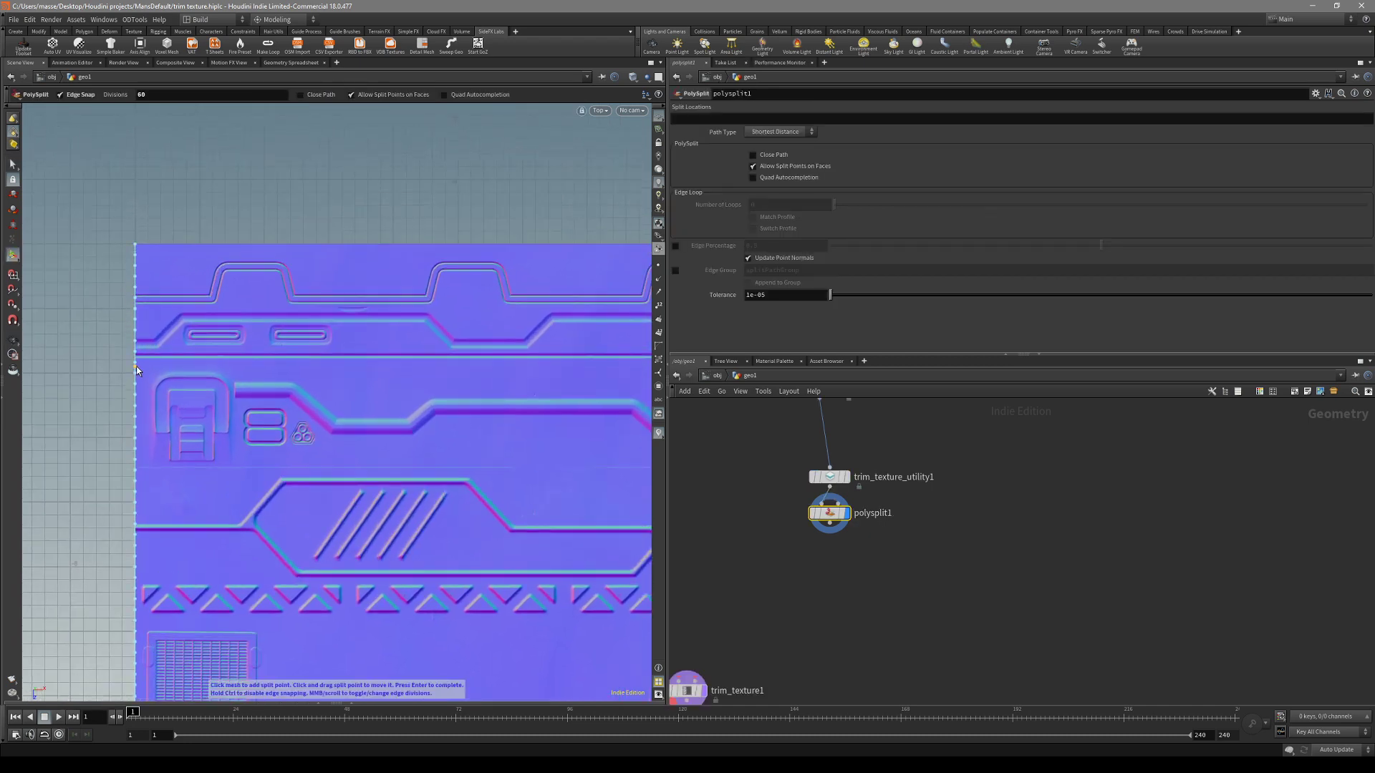
pyautogui.scroll(-6, 136, 368)
pyautogui.scroll(-5, 136, 368)
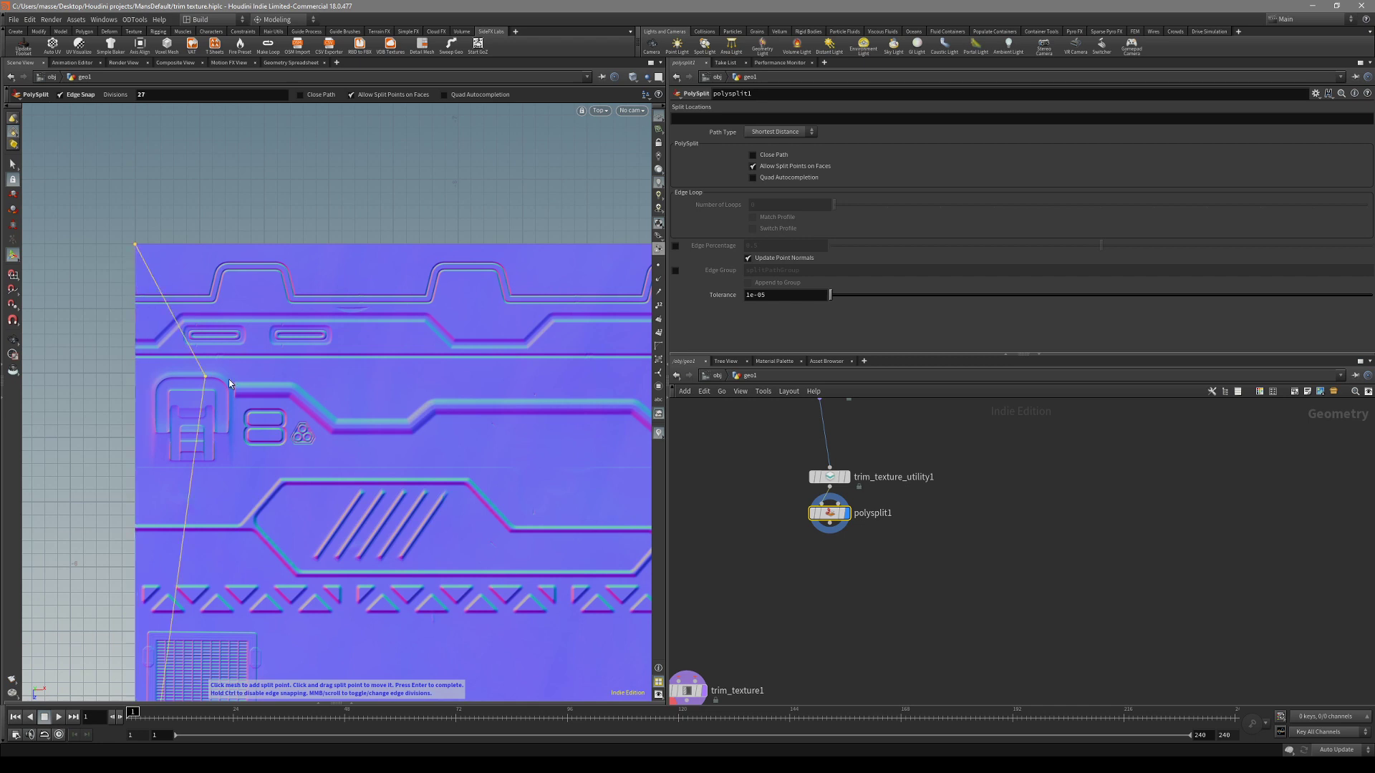
pyautogui.scroll(-3, 186, 374)
# - Place the first horizontal cut from the grid's left edge to its right edge, just below the strip with the rounded slots
pyautogui.keyDown('alt'); pyautogui.moveTo(116, 360); pyautogui.dragTo(163, 425, button='middle'); pyautogui.keyUp('alt')
pyautogui.scroll(6, 130, 407)
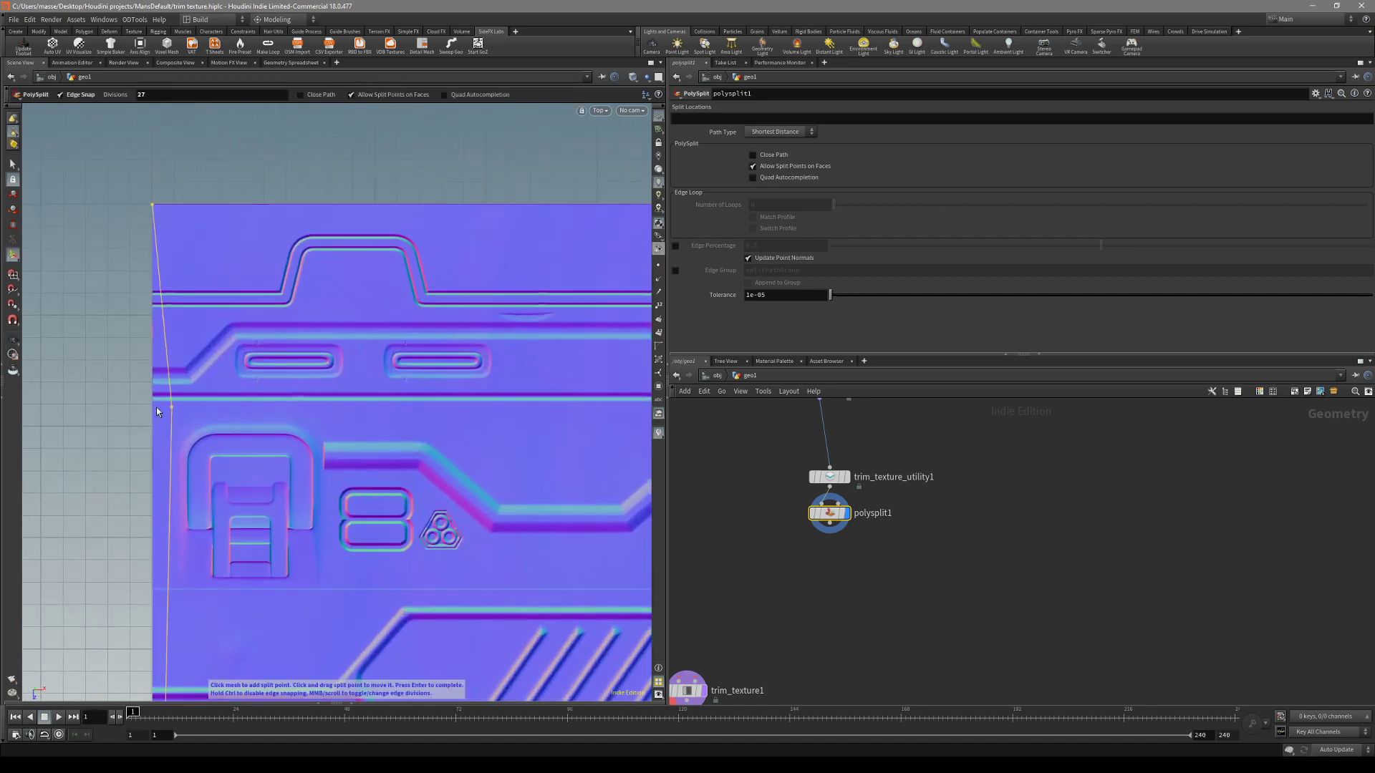
pyautogui.keyDown('alt'); pyautogui.moveTo(280, 406); pyautogui.dragTo(176, 399, button='middle'); pyautogui.keyUp('alt')
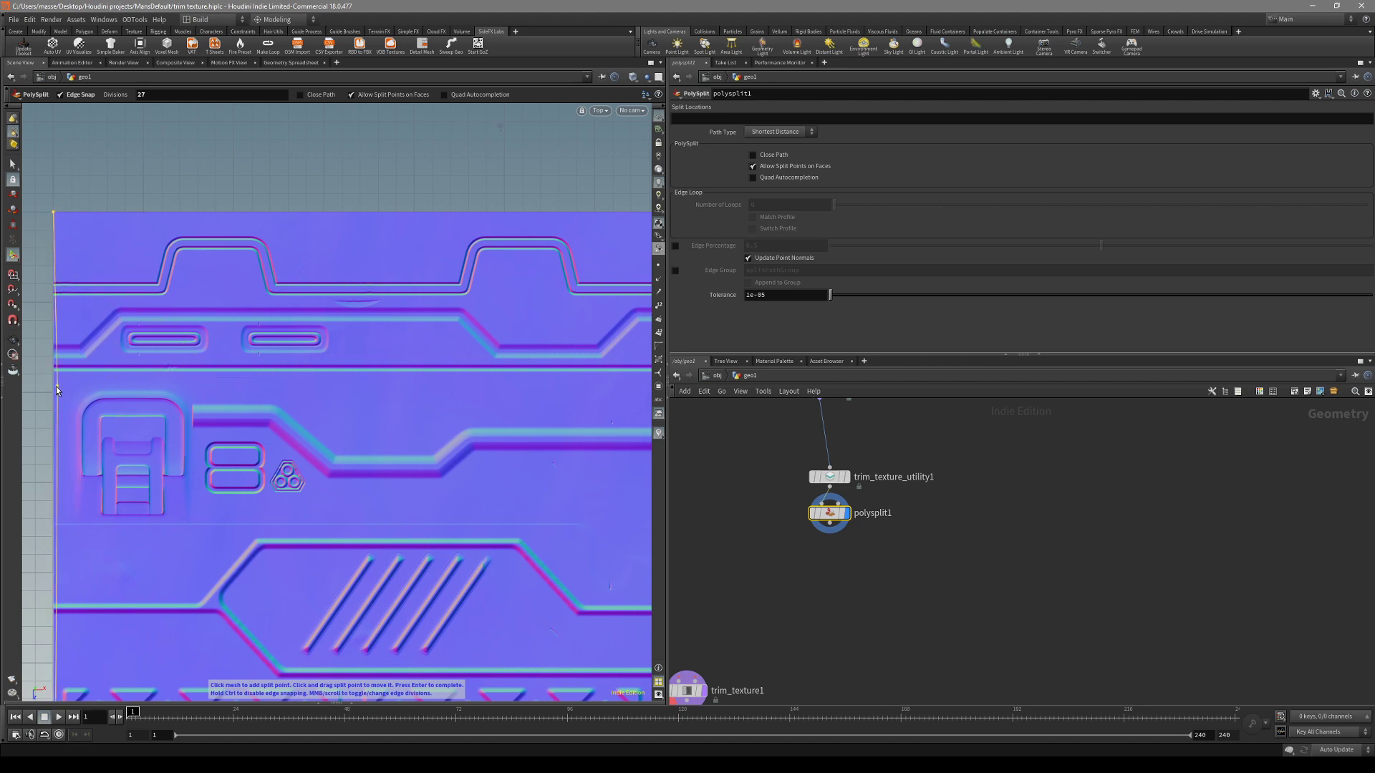
pyautogui.scroll(-1, 344, 409)
pyautogui.moveTo(352, 410); pyautogui.dragTo(176, 410, button='middle')
pyautogui.moveTo(537, 389); pyautogui.dragTo(333, 396, button='middle')
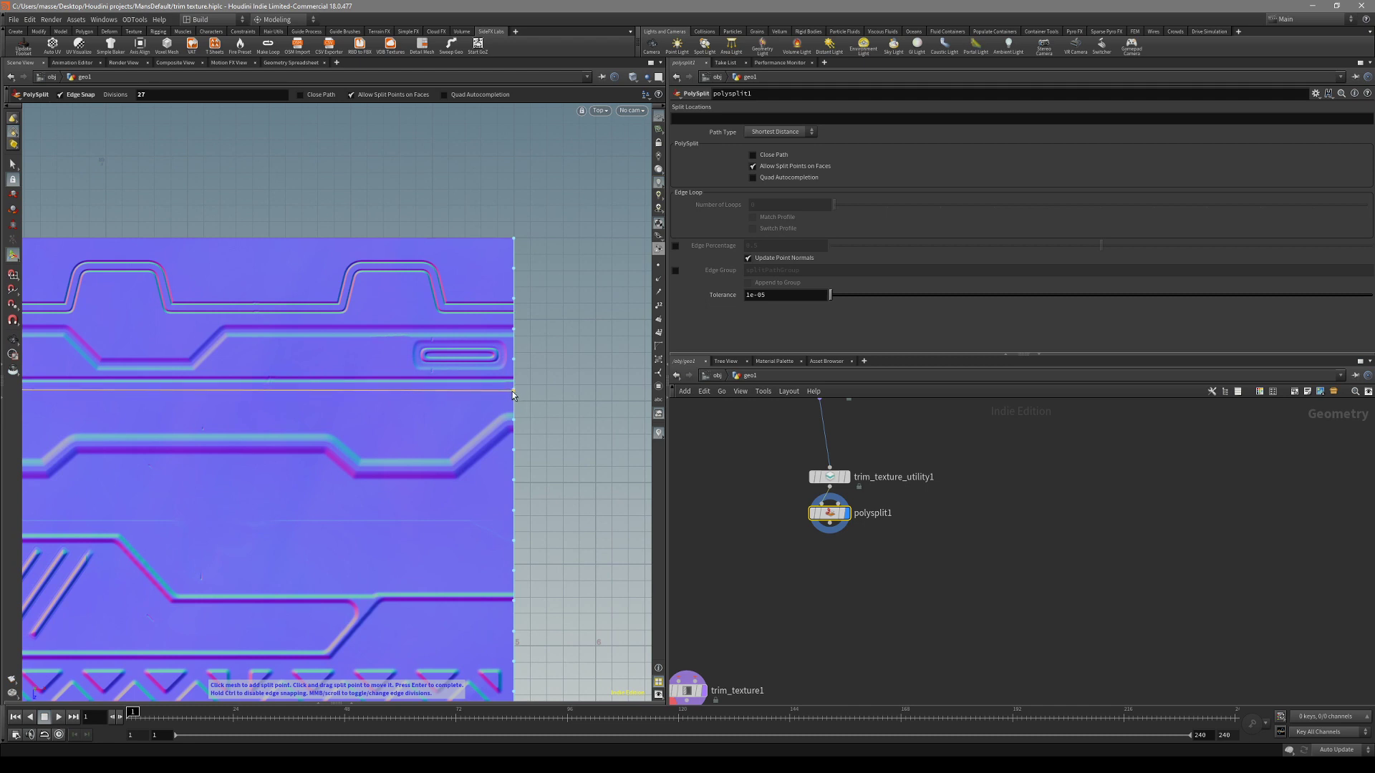
pyautogui.press('space')
# - Continue the split down the grid's right edge and back to its left edge, between the clasp strip and the diagonal-slash strip
pyautogui.scroll(-5, 510, 430)
pyautogui.moveTo(386, 451); pyautogui.dragTo(497, 368, button='middle')
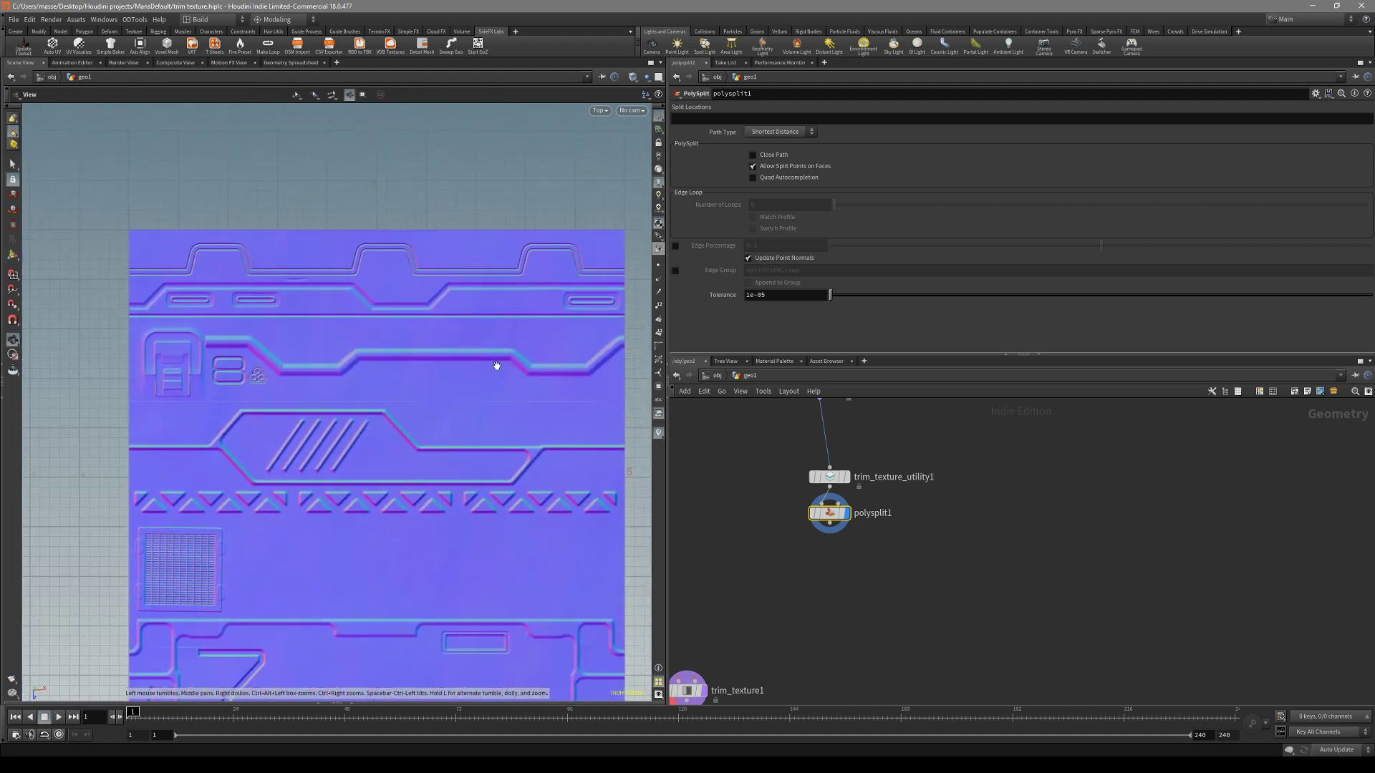
pyautogui.moveTo(593, 437); pyautogui.dragTo(515, 414, button='middle')
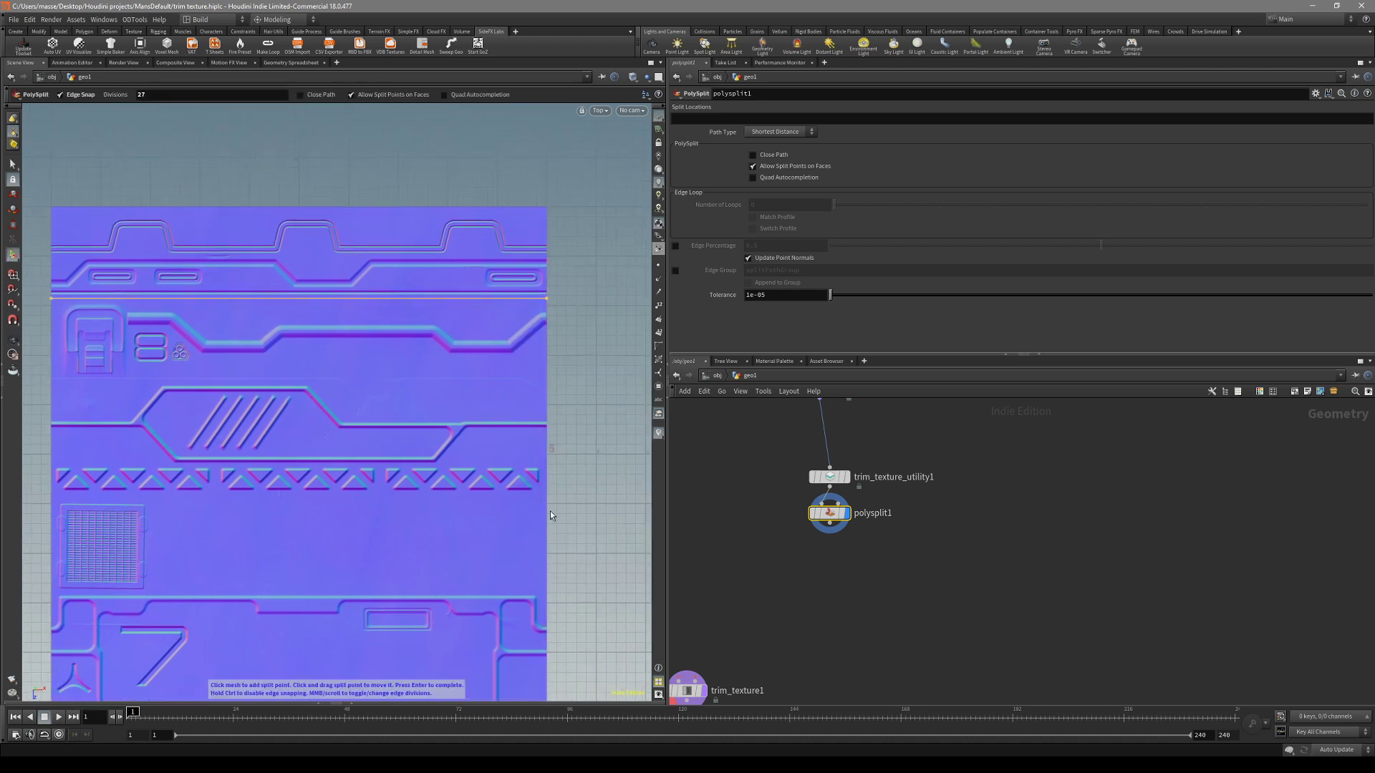
pyautogui.press('space')
pyautogui.moveTo(487, 395); pyautogui.dragTo(463, 445, button='middle')
pyautogui.scroll(5, 464, 445)
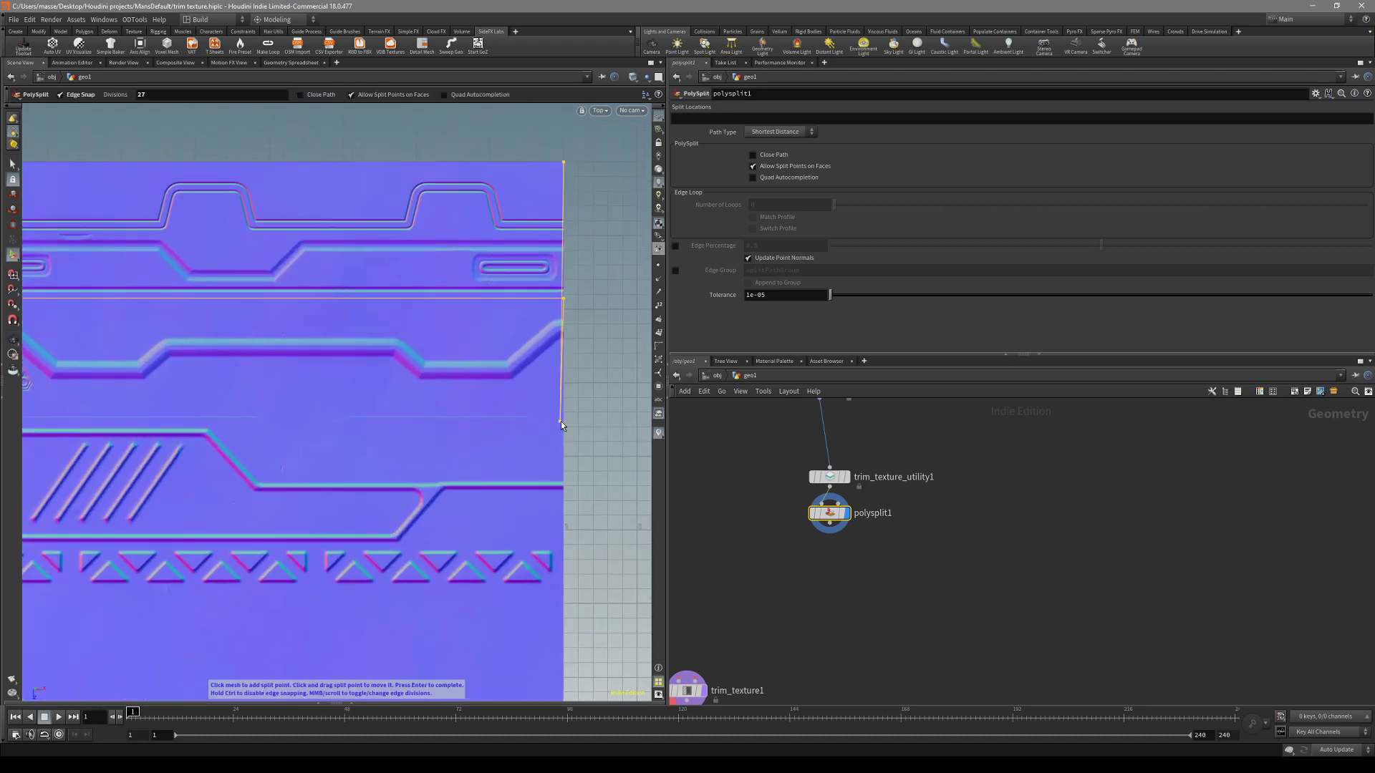
pyautogui.scroll(2, 564, 427)
pyautogui.click(564, 416)
pyautogui.press('space')
pyautogui.moveTo(369, 424); pyautogui.dragTo(586, 420, button='middle')
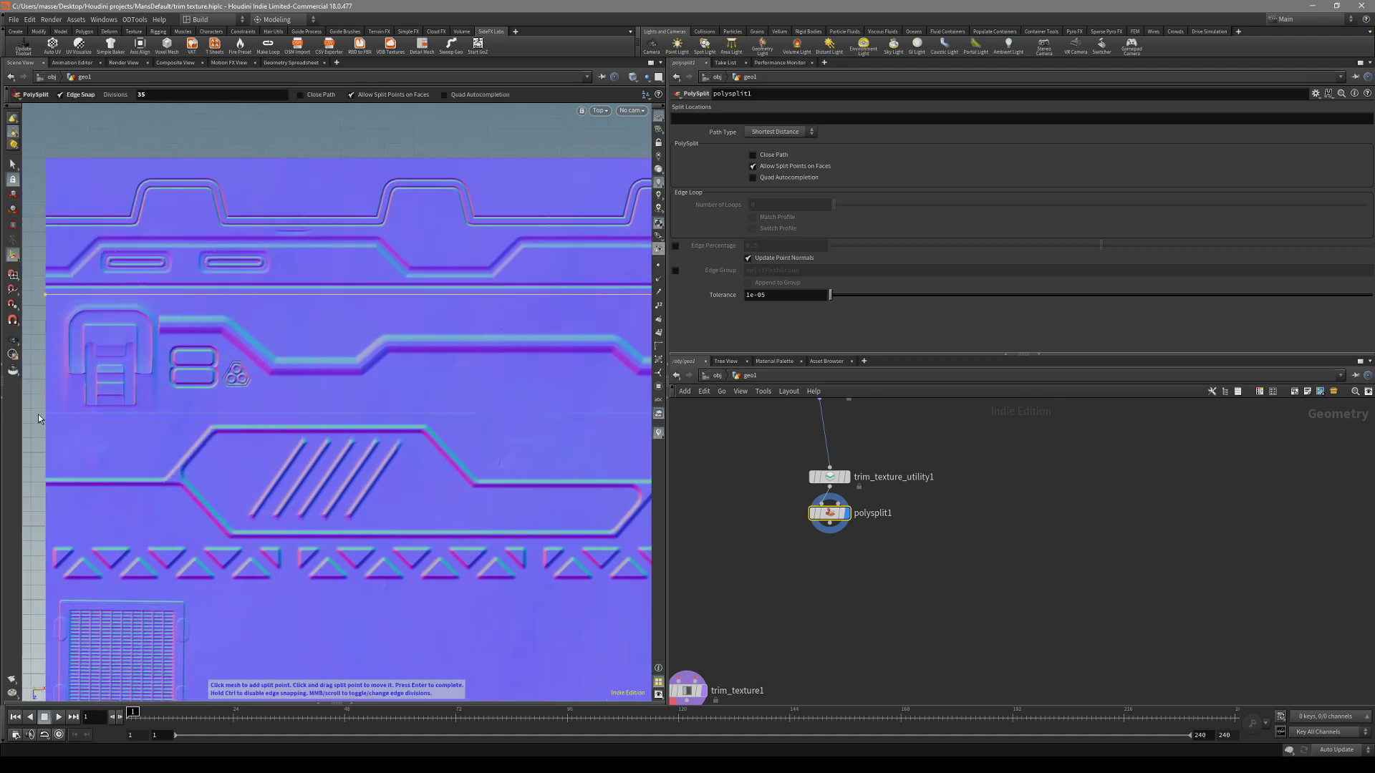
pyautogui.click(47, 415)
# - Extend the split across the grid between the diagonal-slash strip and the triangle strip, with edge snapping at 44 divisions
pyautogui.press('space')
pyautogui.moveTo(184, 491); pyautogui.dragTo(290, 469, button='middle')
pyautogui.moveTo(290, 469); pyautogui.dragTo(184, 472, button='right')
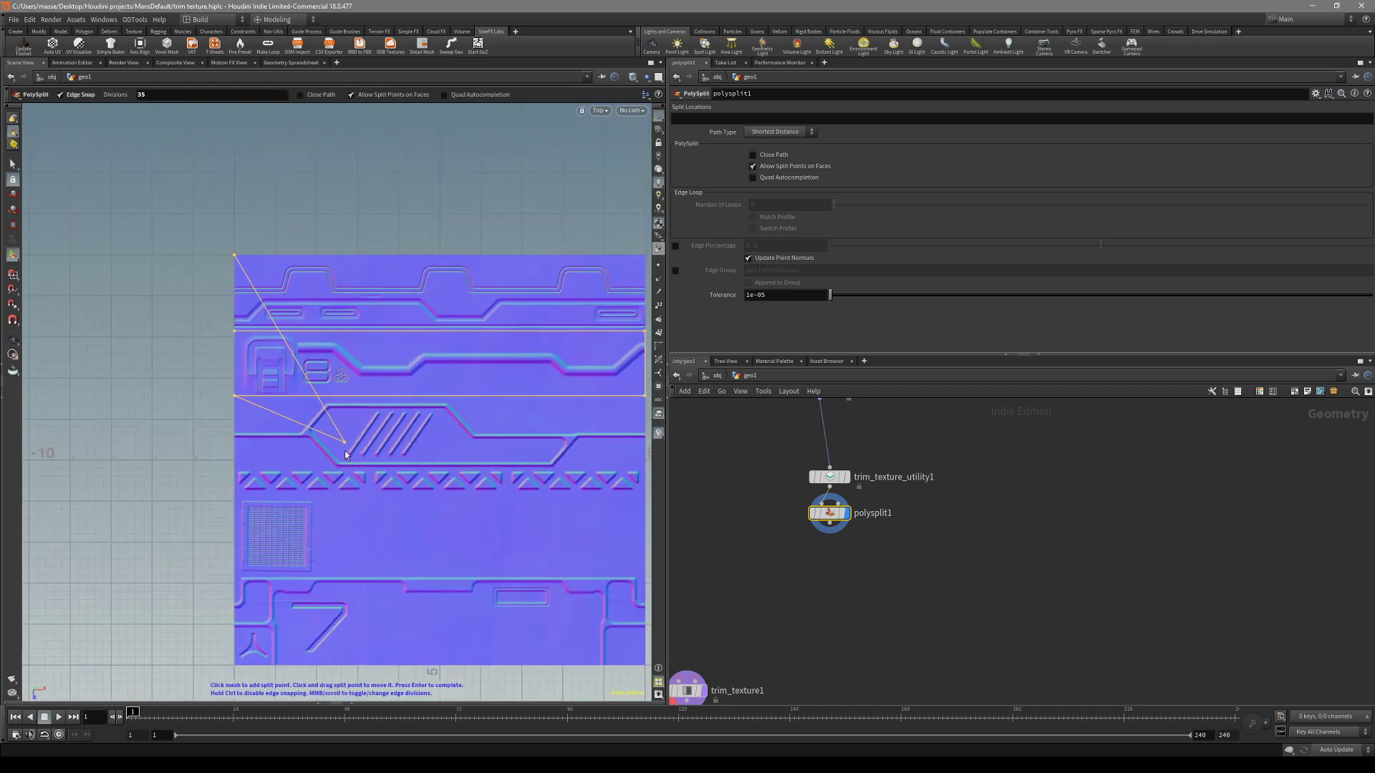
pyautogui.scroll(3, 301, 429)
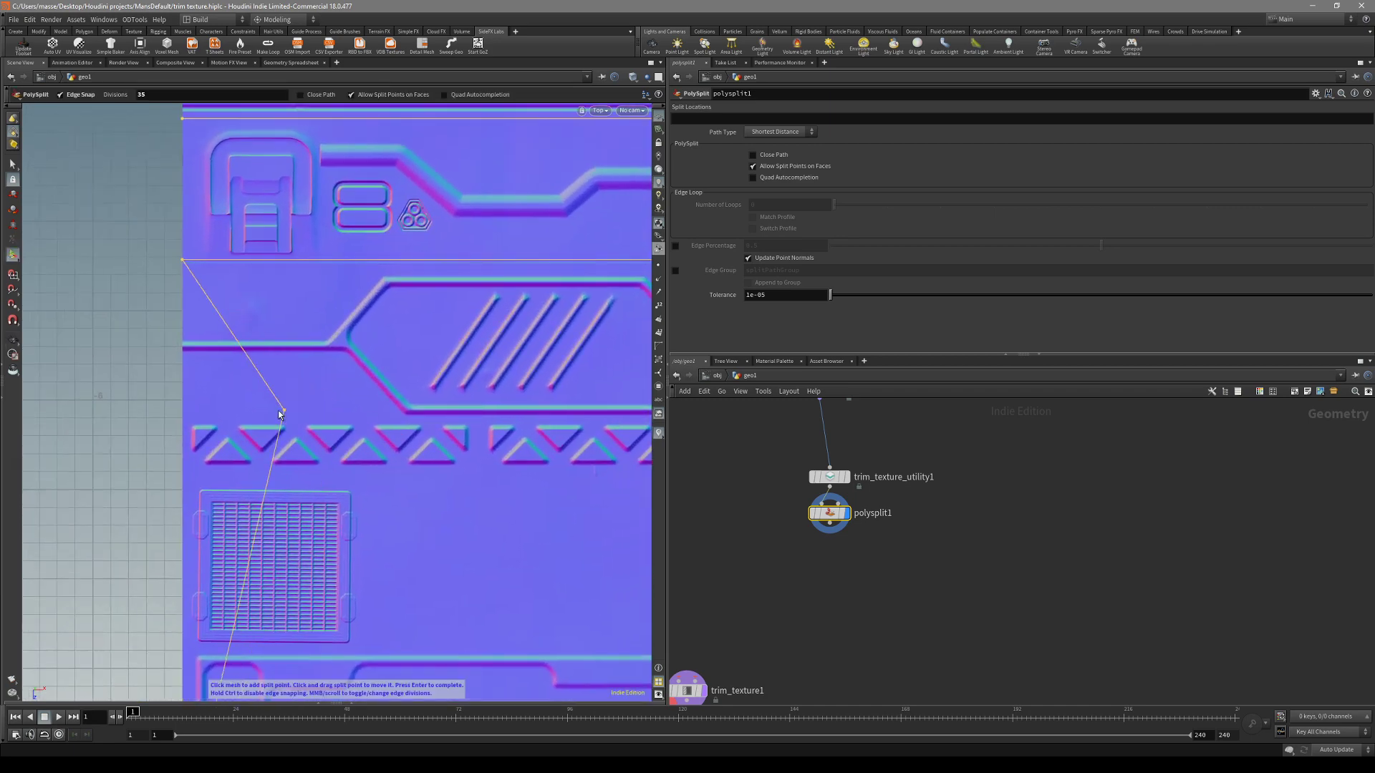
pyautogui.scroll(2, 184, 425)
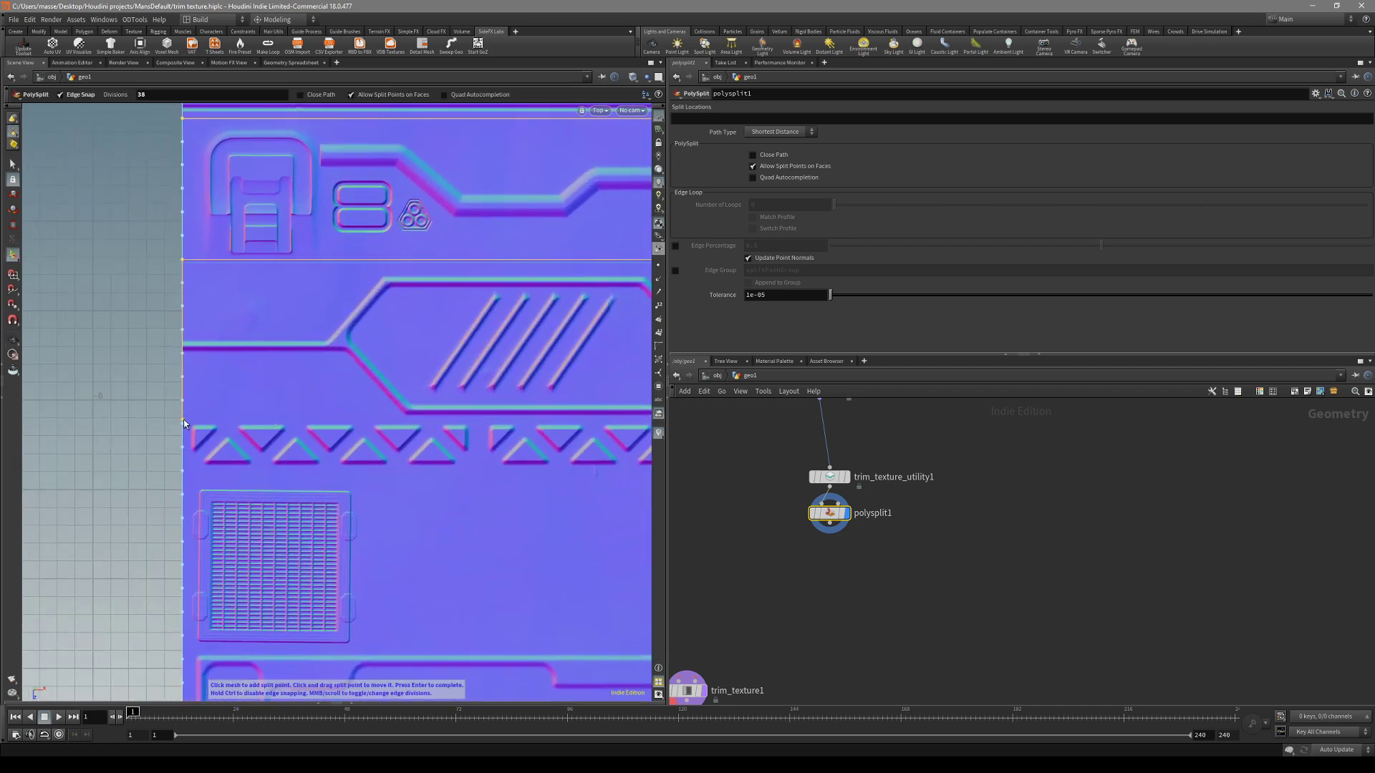
pyautogui.scroll(2, 185, 425)
pyautogui.scroll(-1, 411, 442)
pyautogui.moveTo(637, 439); pyautogui.dragTo(133, 458, button='middle')
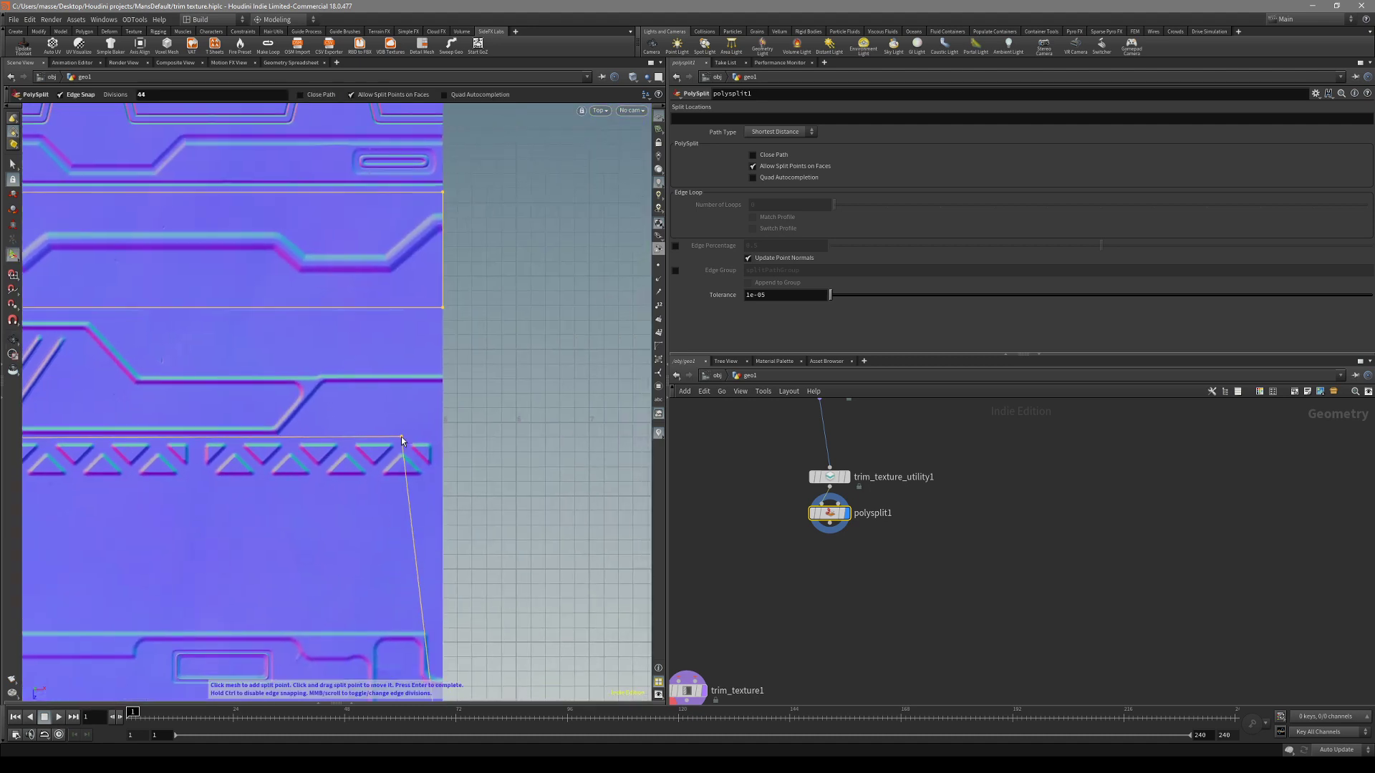
# - Continue the split down the grid's right edge and back to its left edge just below the triangle strip, snapping at 48 divisions
pyautogui.click(441, 484)
pyautogui.moveTo(237, 488); pyautogui.dragTo(540, 439, button='middle')
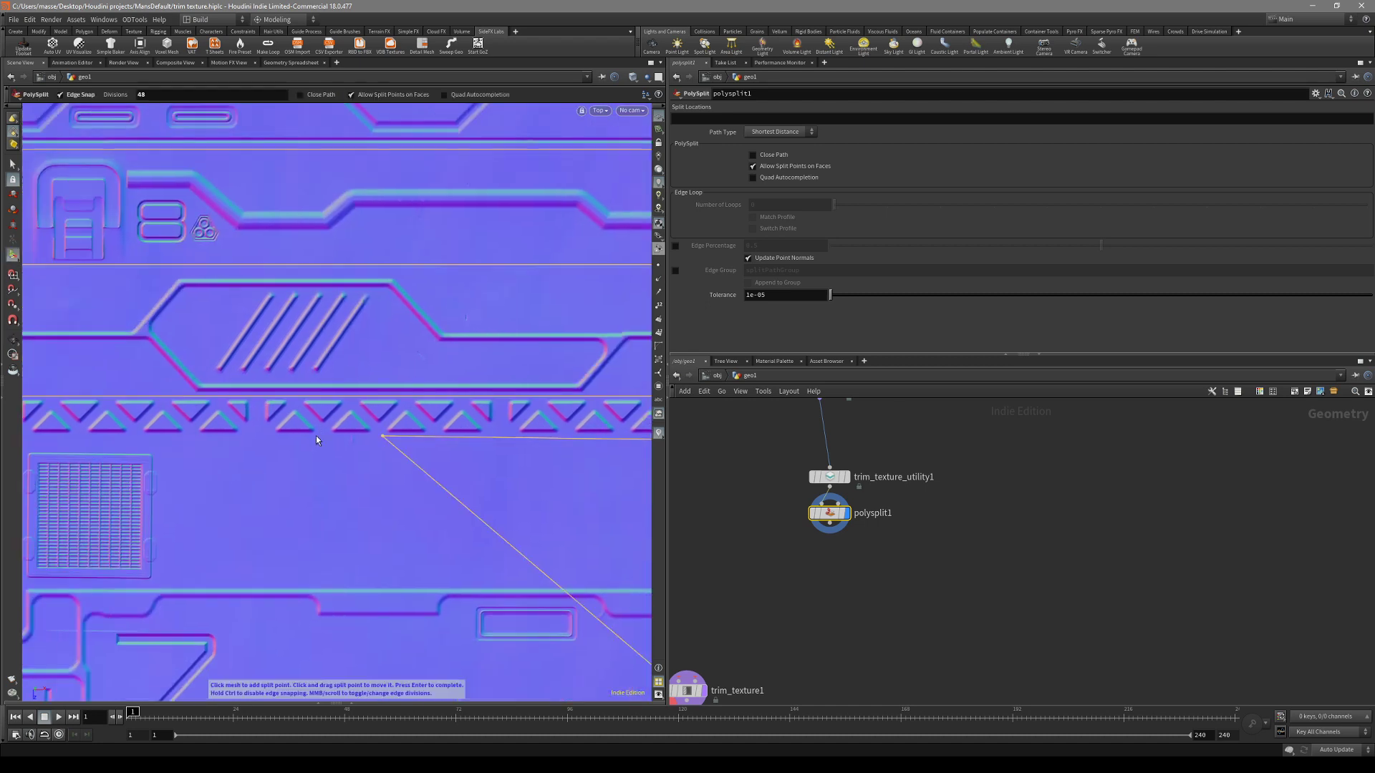
pyautogui.moveTo(36, 436); pyautogui.dragTo(302, 436, button='middle')
pyautogui.click(282, 436)
pyautogui.moveTo(404, 462); pyautogui.dragTo(329, 464, button='middle')
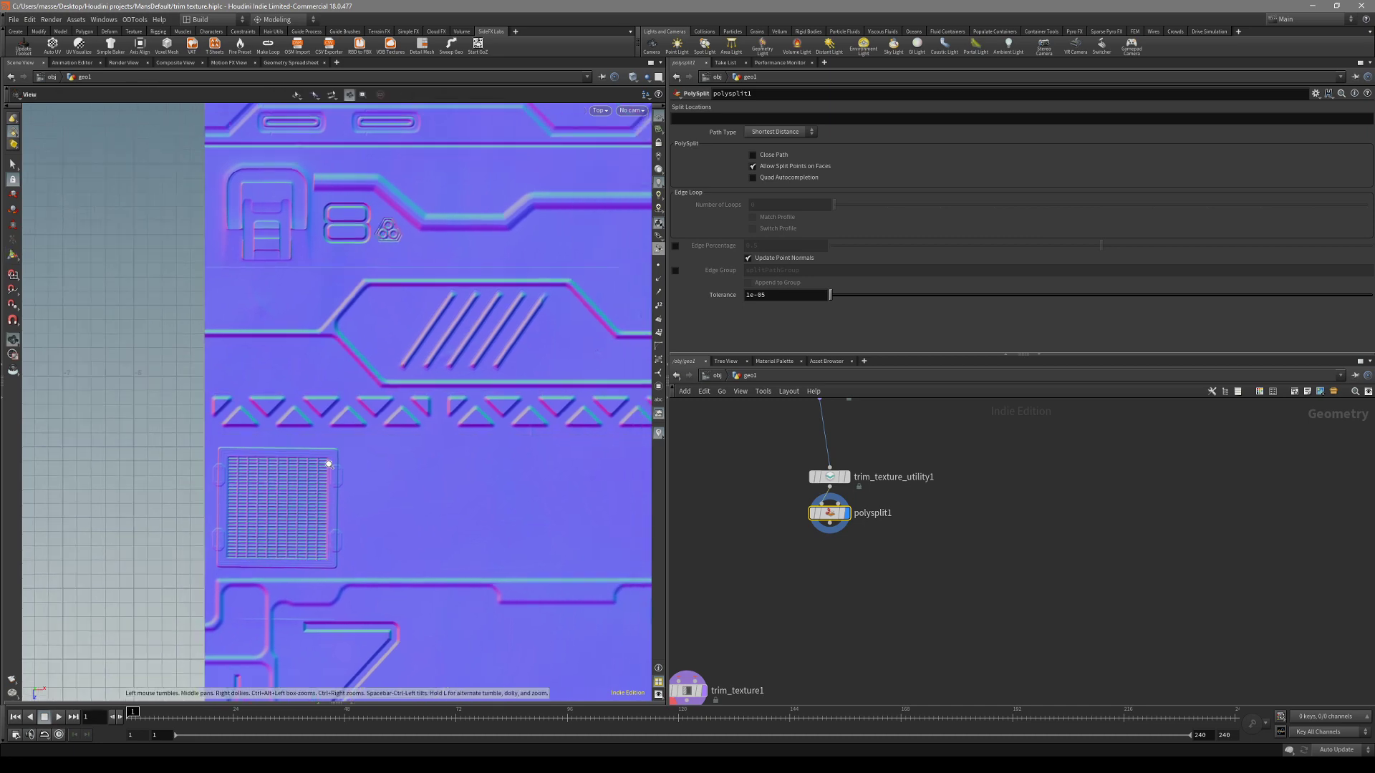
# - Place the last horizontal cut just below the grille panel from the left edge to the right edge, and complete the split
pyautogui.scroll(-2, 328, 463)
pyautogui.moveTo(264, 536); pyautogui.dragTo(285, 489, button='middle')
pyautogui.scroll(3, 285, 488)
pyautogui.press('Return')
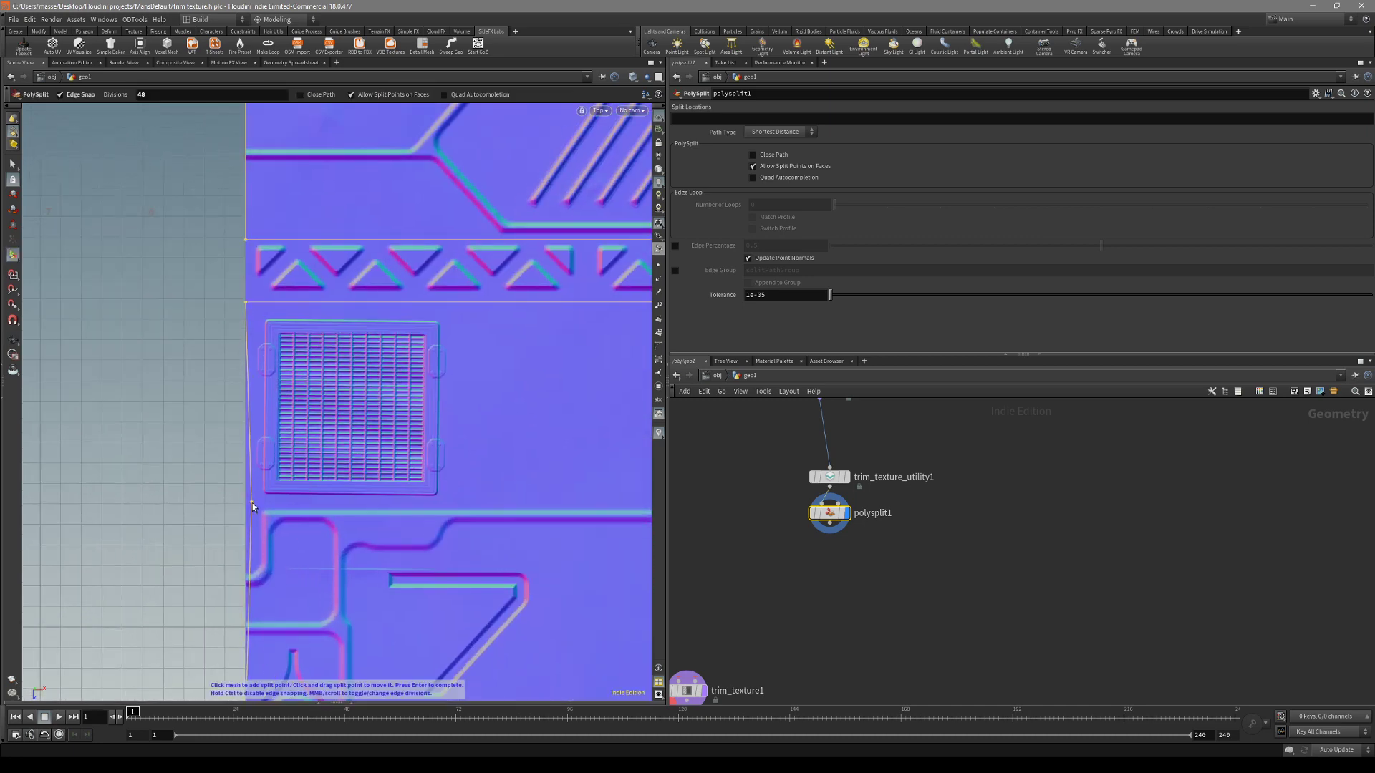
pyautogui.click(246, 506)
pyautogui.scroll(-3, 247, 506)
pyautogui.keyDown('alt'); pyautogui.moveTo(147, 506); pyautogui.dragTo(234, 497, button='middle'); pyautogui.keyUp('alt')
pyautogui.keyDown('alt'); pyautogui.moveTo(448, 479); pyautogui.dragTo(157, 473, button='middle'); pyautogui.keyUp('alt')
pyautogui.keyDown('alt'); pyautogui.moveTo(538, 497); pyautogui.dragTo(402, 460, button='middle'); pyautogui.keyUp('alt')
pyautogui.press('Return')
pyautogui.click(405, 494)
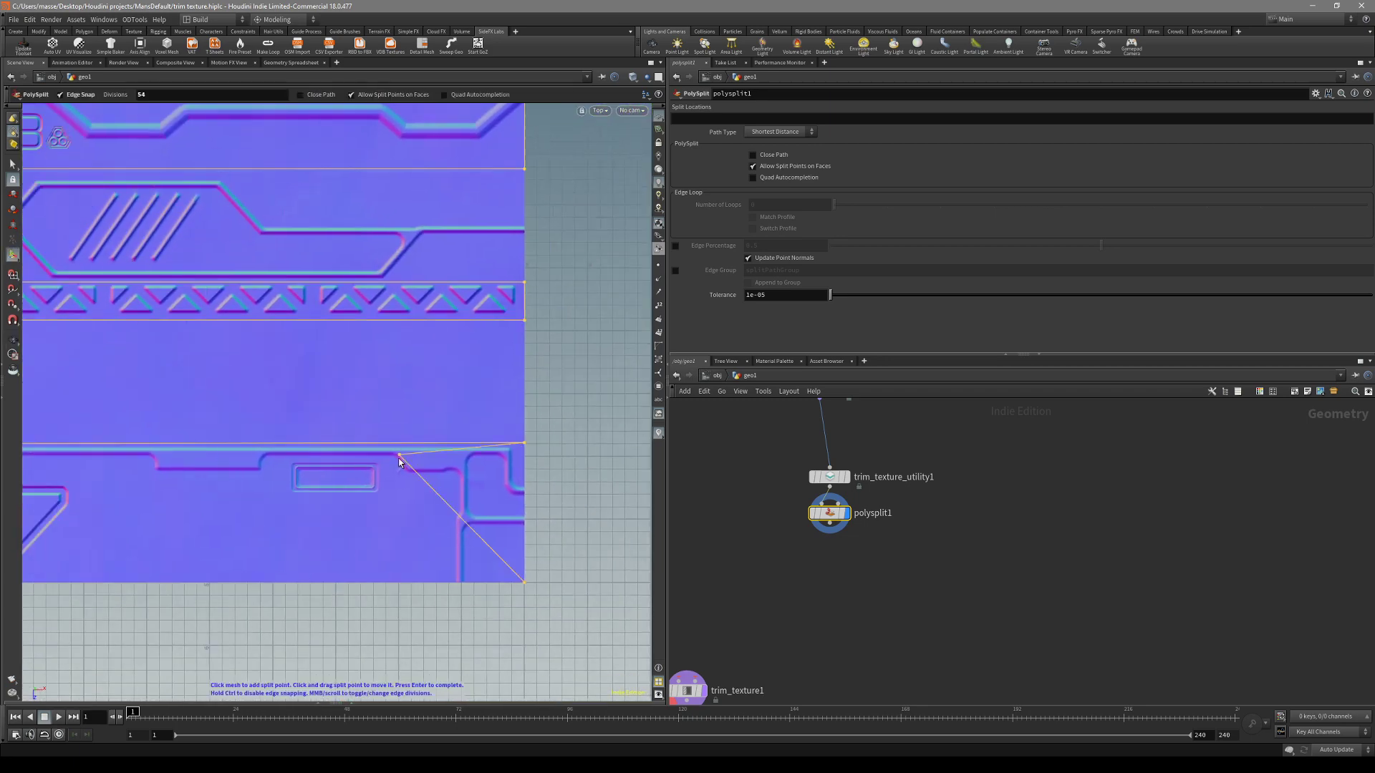
pyautogui.keyDown('alt'); pyautogui.moveTo(466, 503); pyautogui.dragTo(549, 458, button='middle'); pyautogui.keyUp('alt')
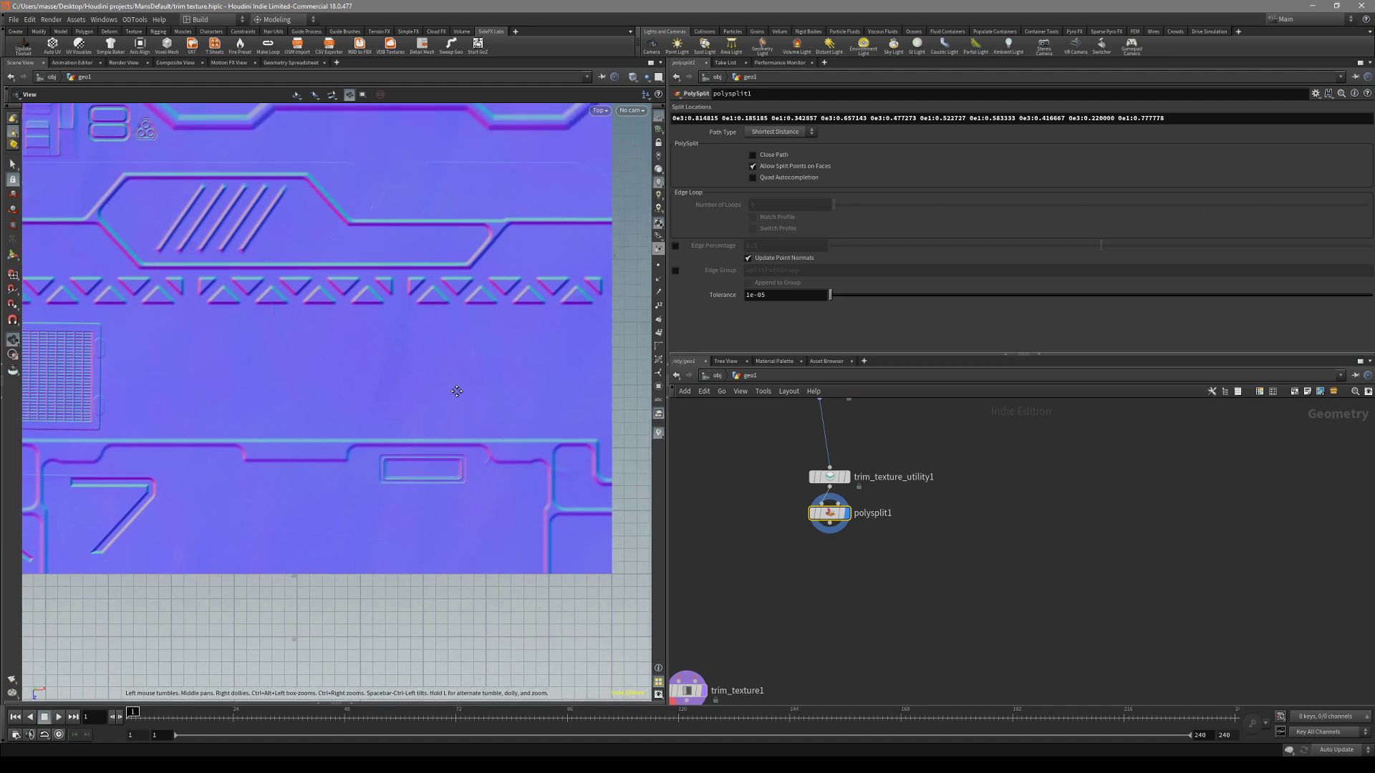
pyautogui.press('Return')
# - Check the separate strips of the split grid by selecting faces, including the clasp strip
pyautogui.scroll(-3, 436, 395)
pyautogui.click(412, 398)
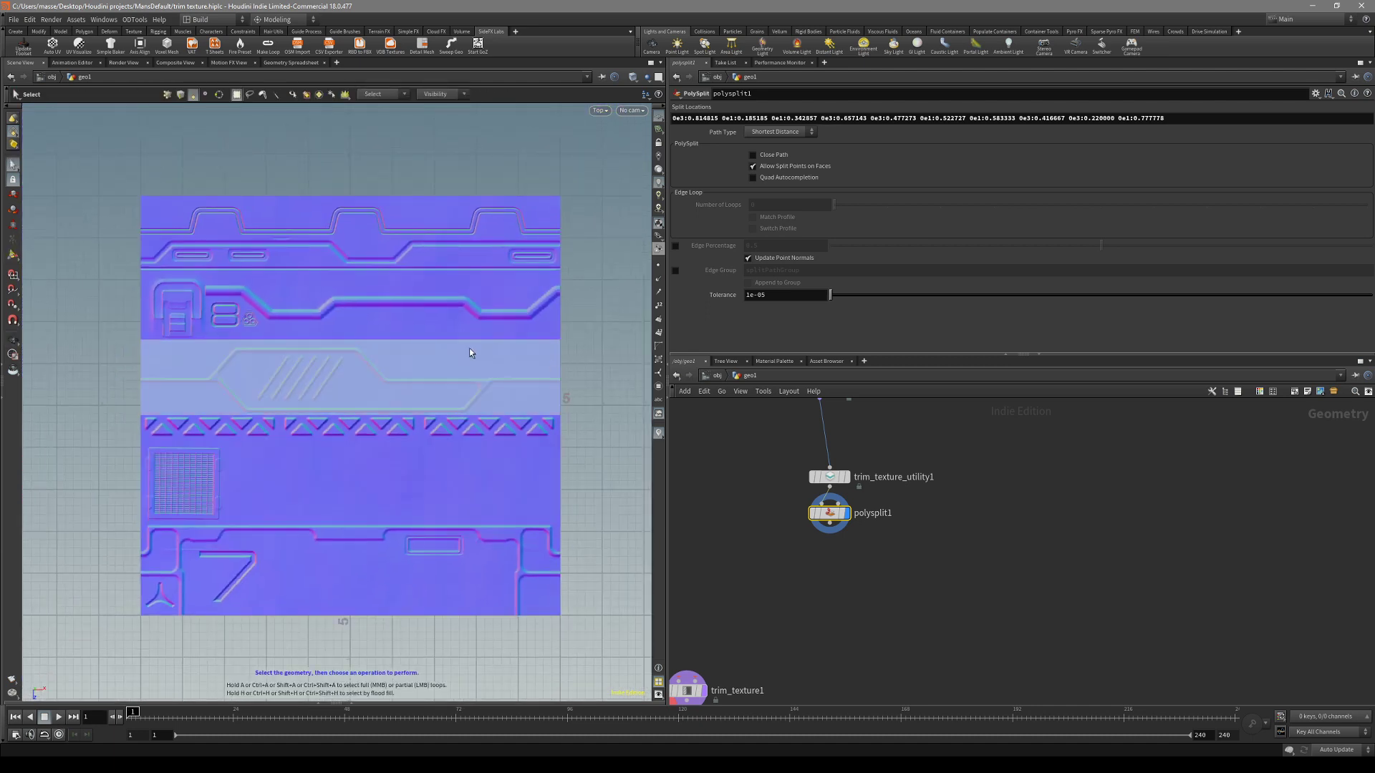
pyautogui.click(525, 255)
pyautogui.click(569, 325)
pyautogui.click(545, 325)
pyautogui.click(524, 405)
pyautogui.keyDown('alt'); pyautogui.moveTo(566, 396); pyautogui.dragTo(605, 366, button='middle'); pyautogui.keyUp('alt')
pyautogui.click(600, 391)
pyautogui.keyDown('alt'); pyautogui.moveTo(362, 428); pyautogui.dragTo(399, 530, button='middle'); pyautogui.keyUp('alt')
pyautogui.keyDown('alt'); pyautogui.moveTo(248, 309); pyautogui.dragTo(505, 297, button='right'); pyautogui.keyUp('alt')
pyautogui.keyDown('alt'); pyautogui.moveTo(263, 306); pyautogui.dragTo(320, 410, button='middle'); pyautogui.keyUp('alt')
pyautogui.click(273, 386)
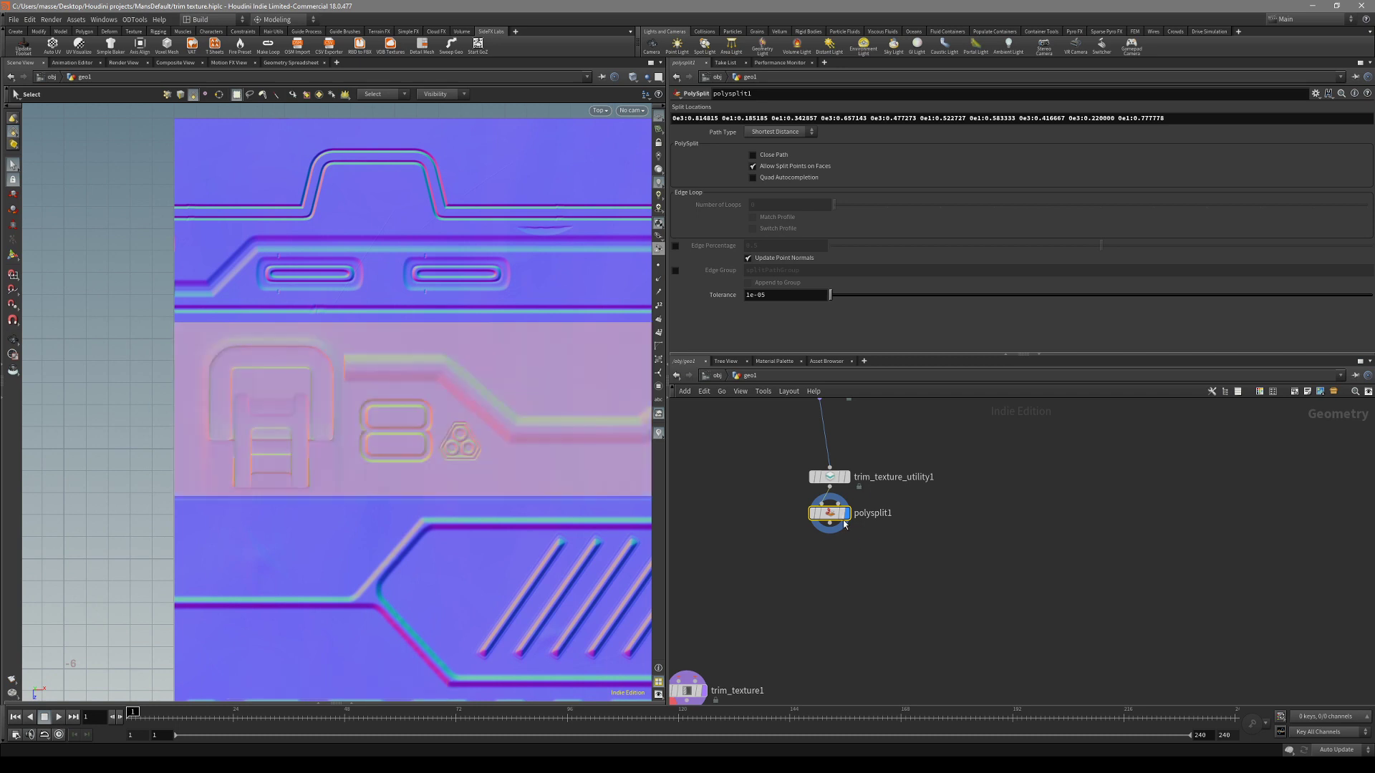
# - Try to edit polysplit1's existing split path in the viewport
pyautogui.click(835, 515)
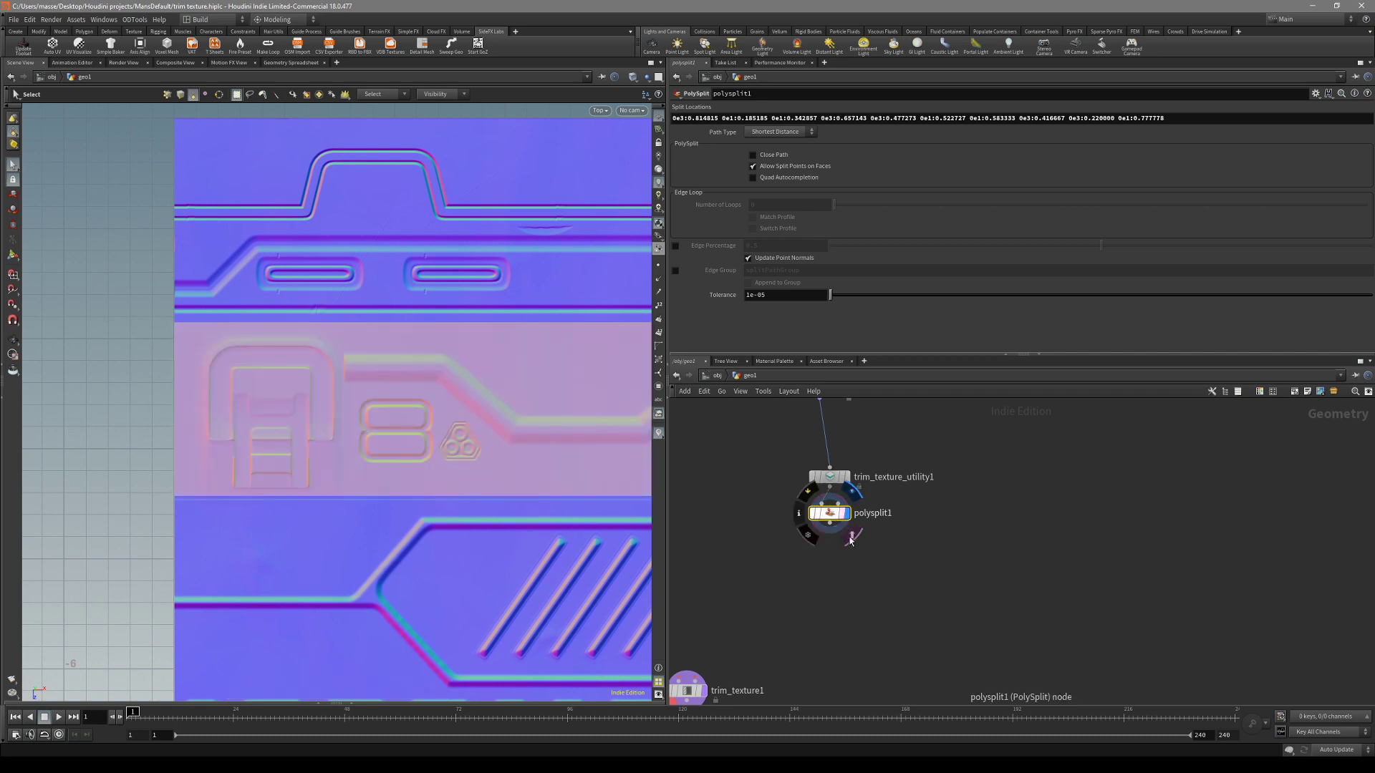
pyautogui.press('Return')
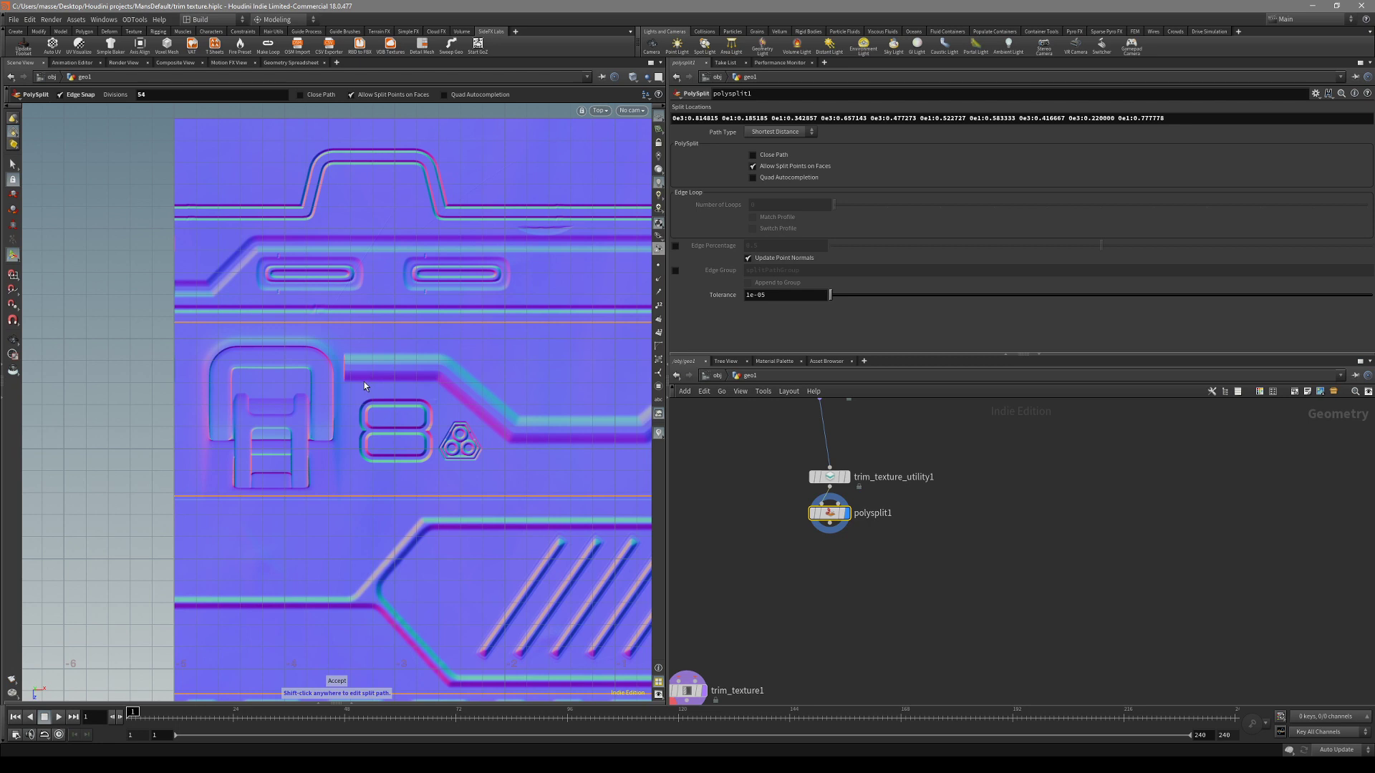
pyautogui.keyDown('shift'); pyautogui.click(354, 364); pyautogui.keyUp('shift')
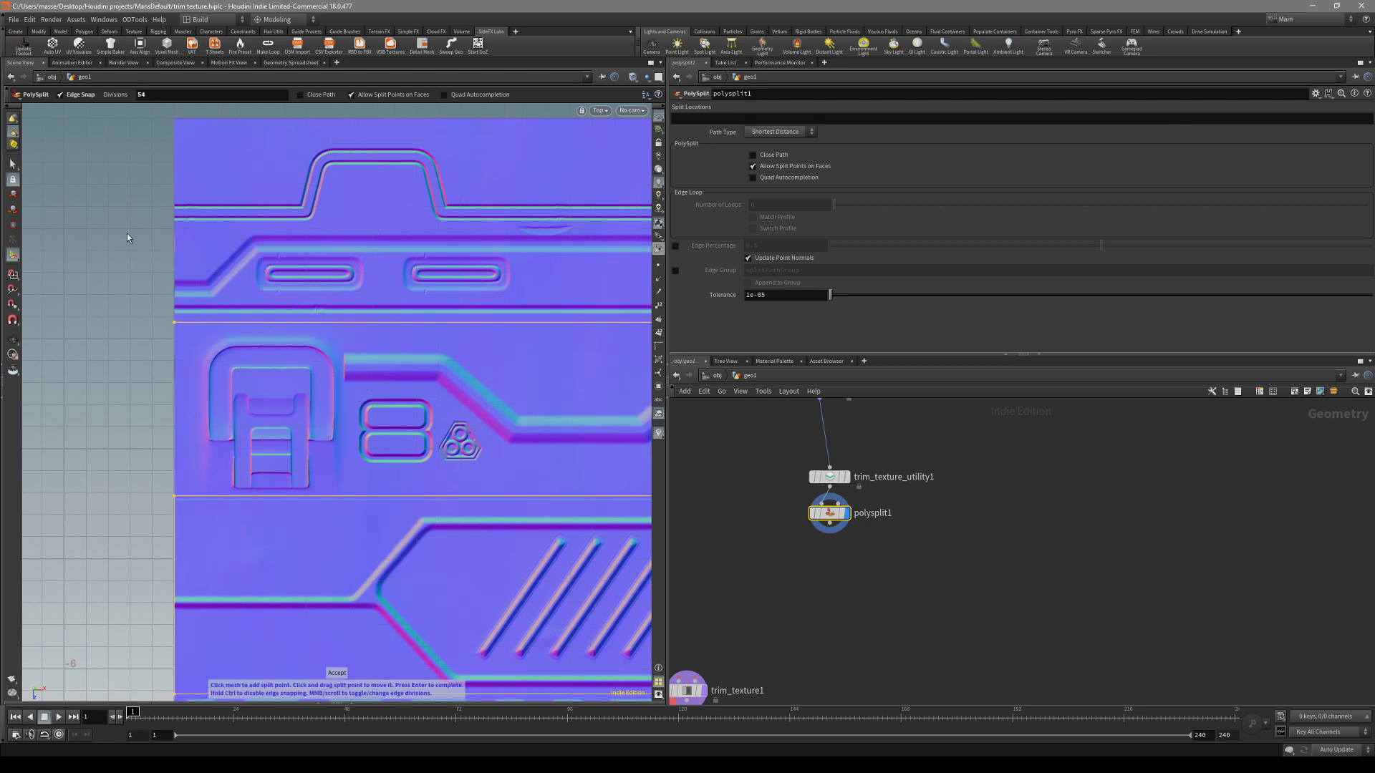
pyautogui.moveTo(822, 502)
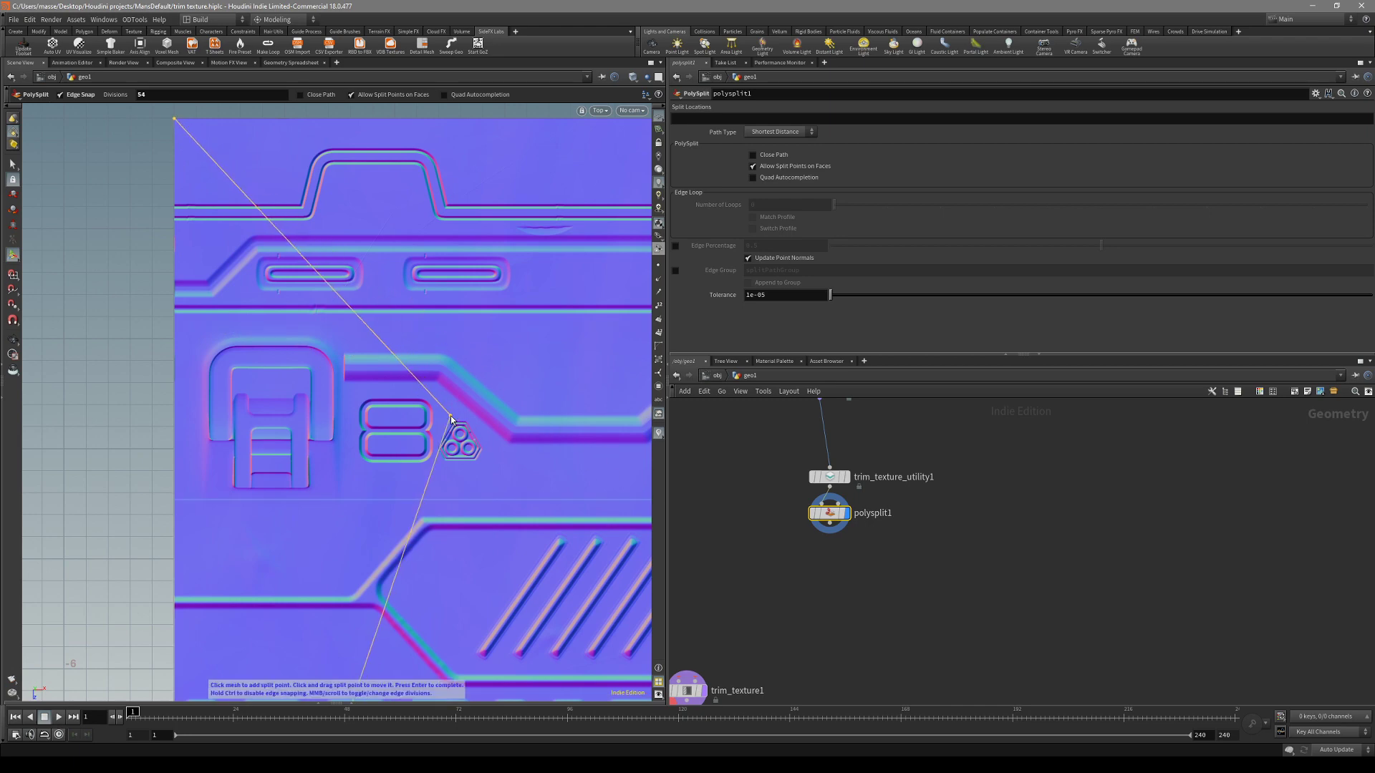
pyautogui.press('Escape')
pyautogui.press('Escape')
pyautogui.scroll(-4, 457, 405)
pyautogui.moveTo(928, 599); pyautogui.dragTo(786, 504)
pyautogui.press('s')
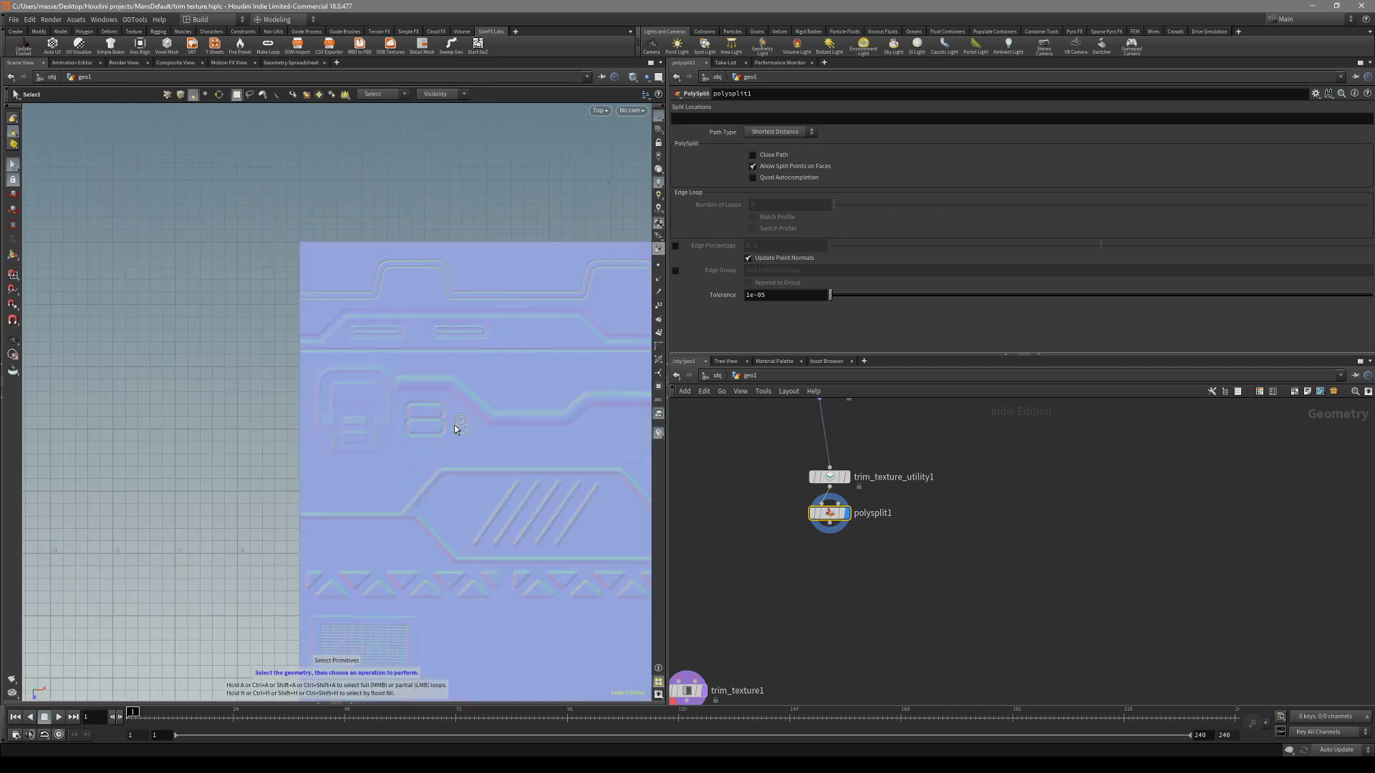
# - Undo the split-path edits on polysplit1 to restore its horizontal cuts
pyautogui.hotkey('ctrl', 'z')
pyautogui.hotkey('ctrl', 'z')
pyautogui.hotkey('ctrl', 'z')
pyautogui.hotkey('ctrl', 'z')
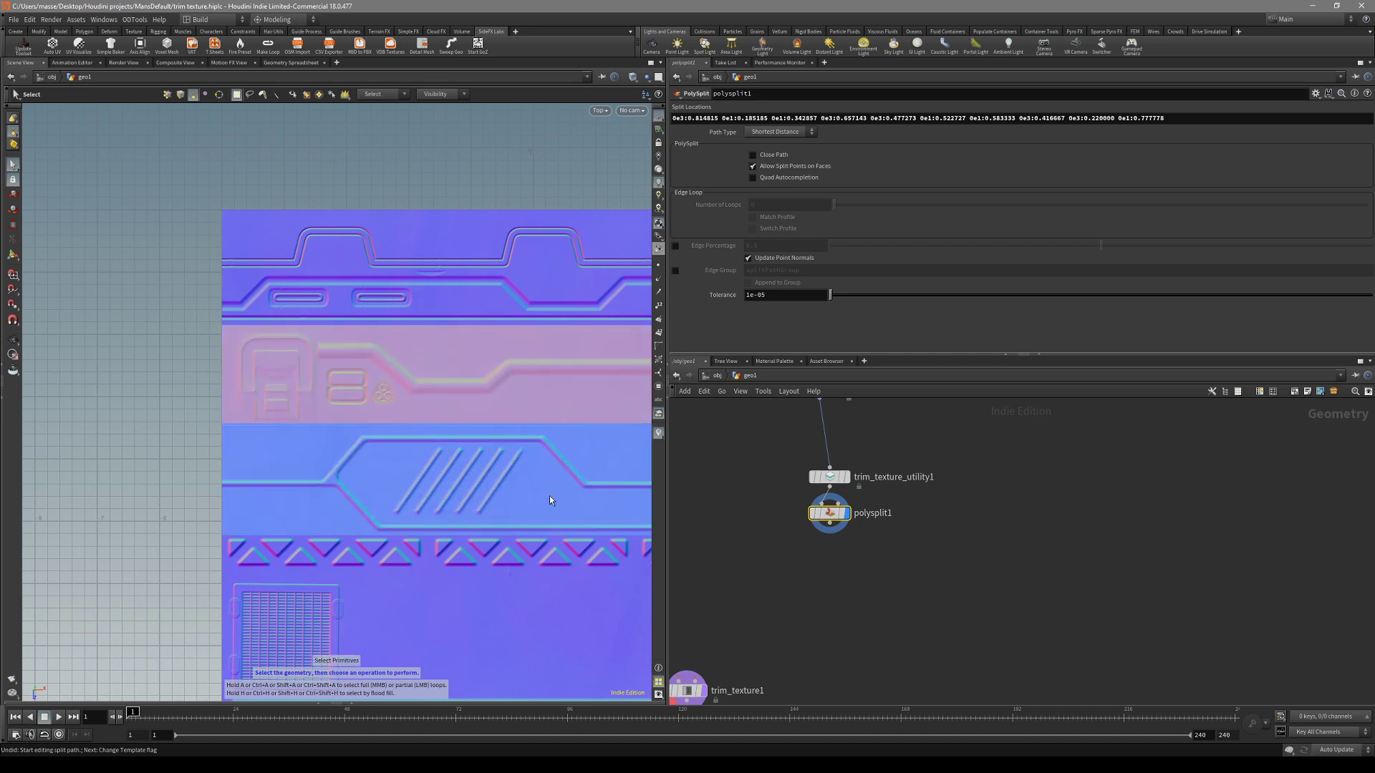
# - Add a second PolySplit and cut vertically through the clasp strip just right of the clasp, snapping at 60 divisions
pyautogui.press('c')
pyautogui.moveTo(469, 411)
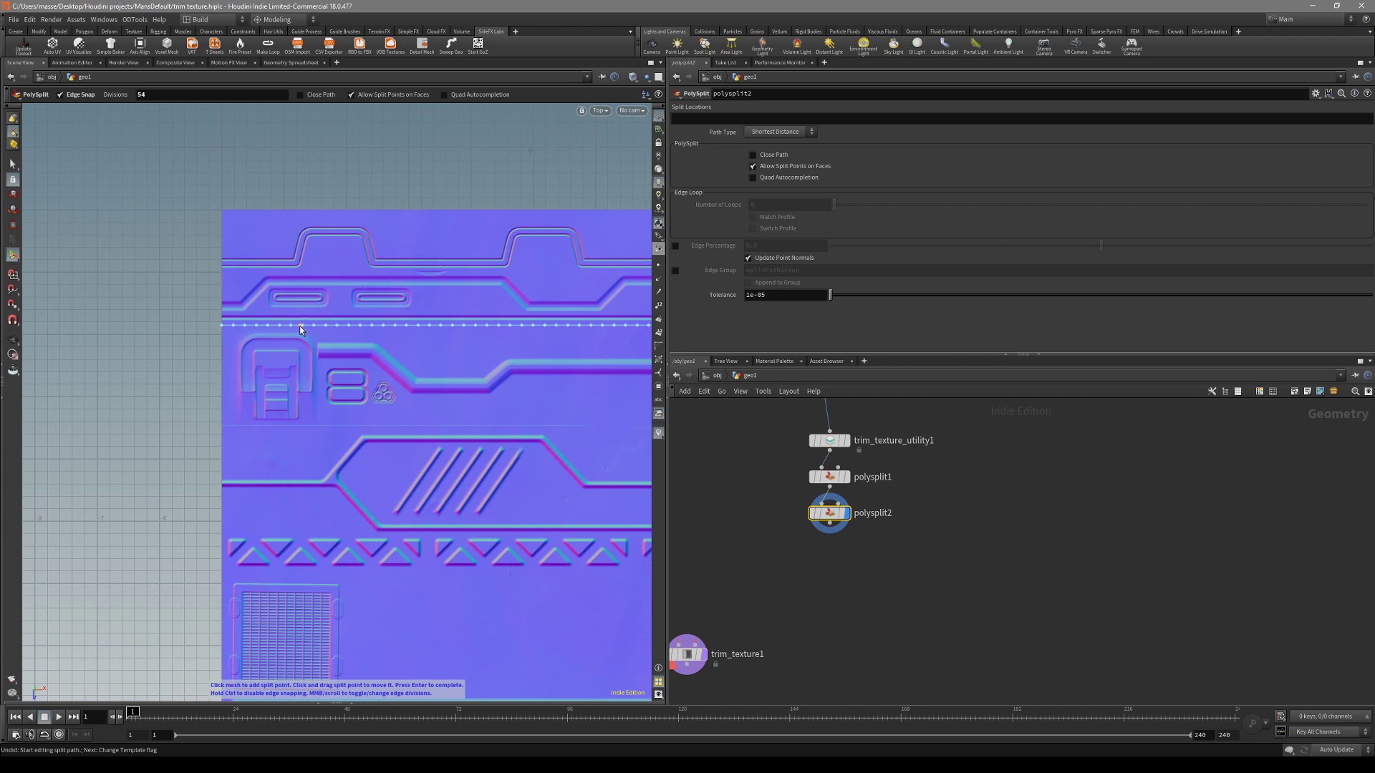
pyautogui.scroll(2, 325, 331)
pyautogui.middleClick(332, 328)
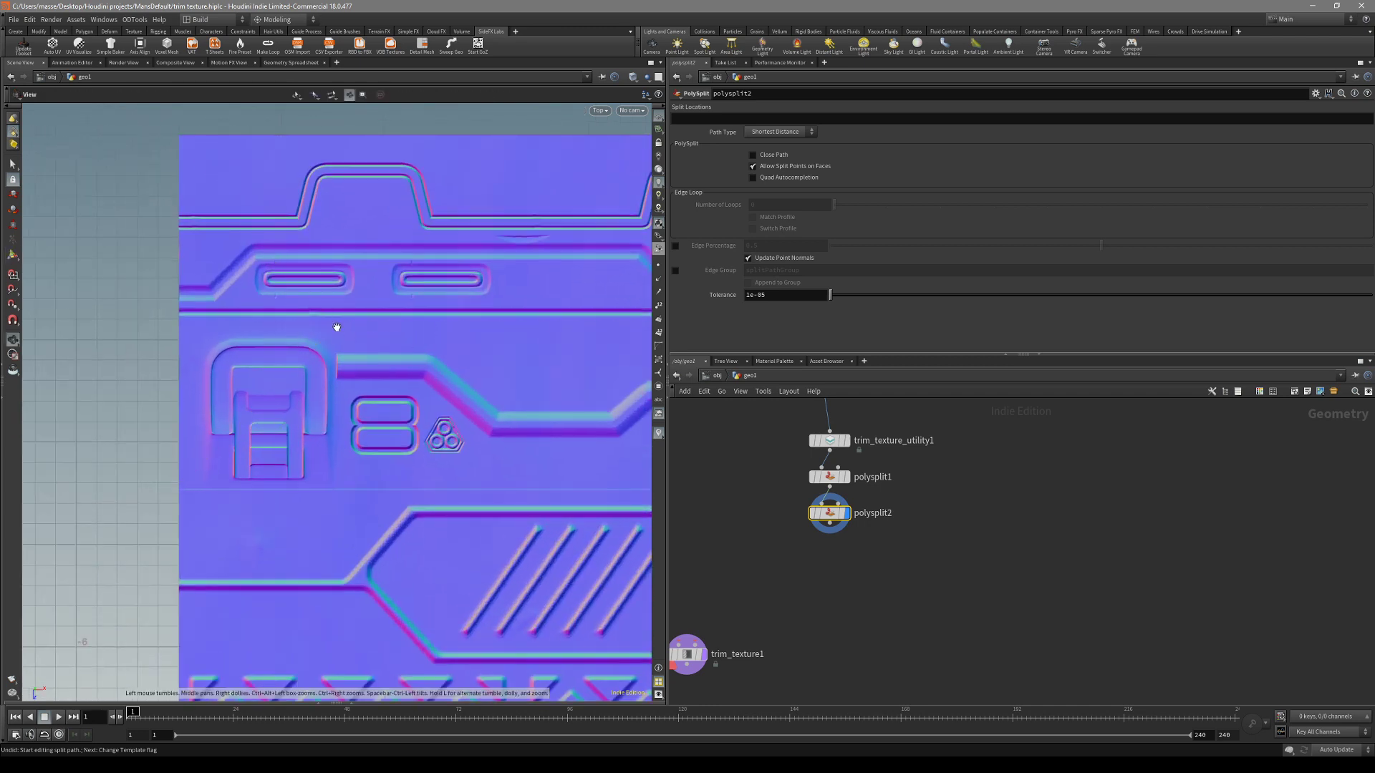
pyautogui.scroll(1, 337, 324)
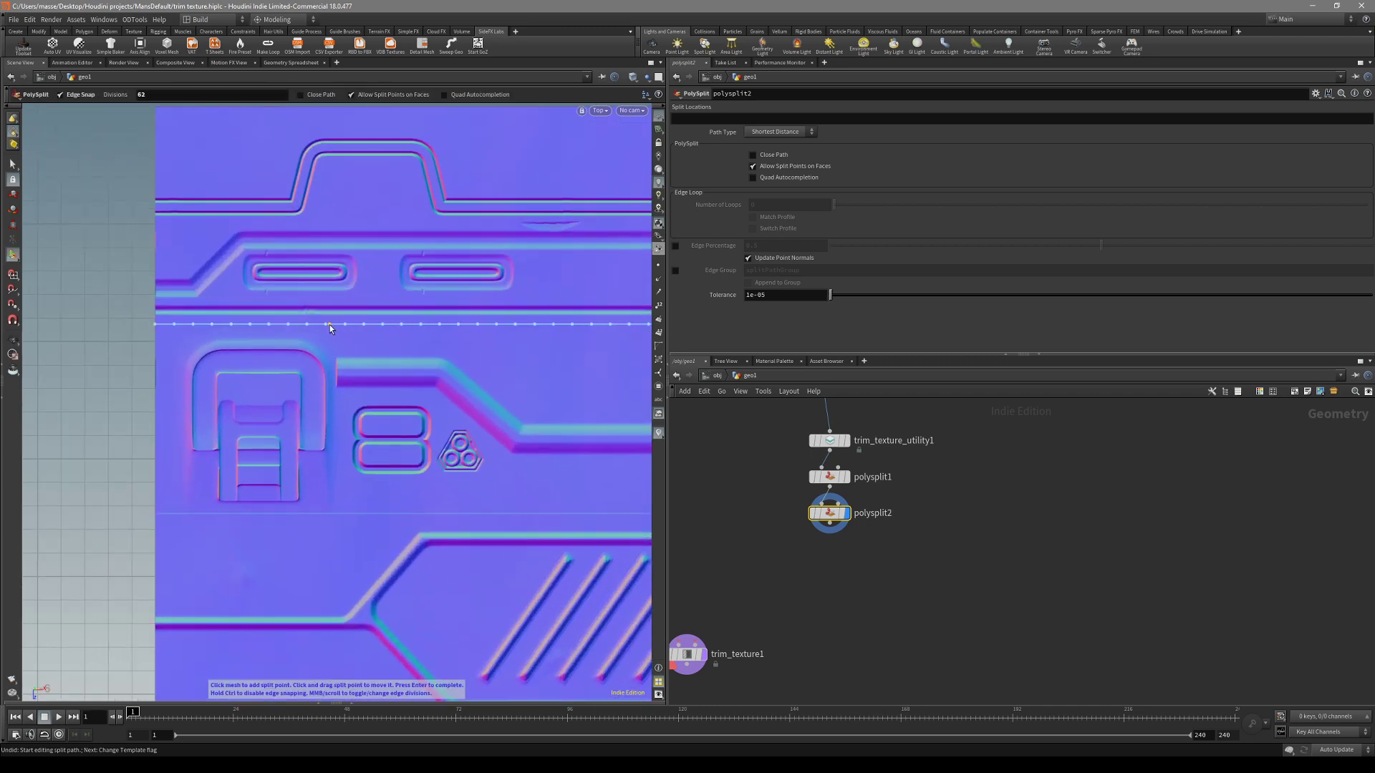
pyautogui.click(333, 324)
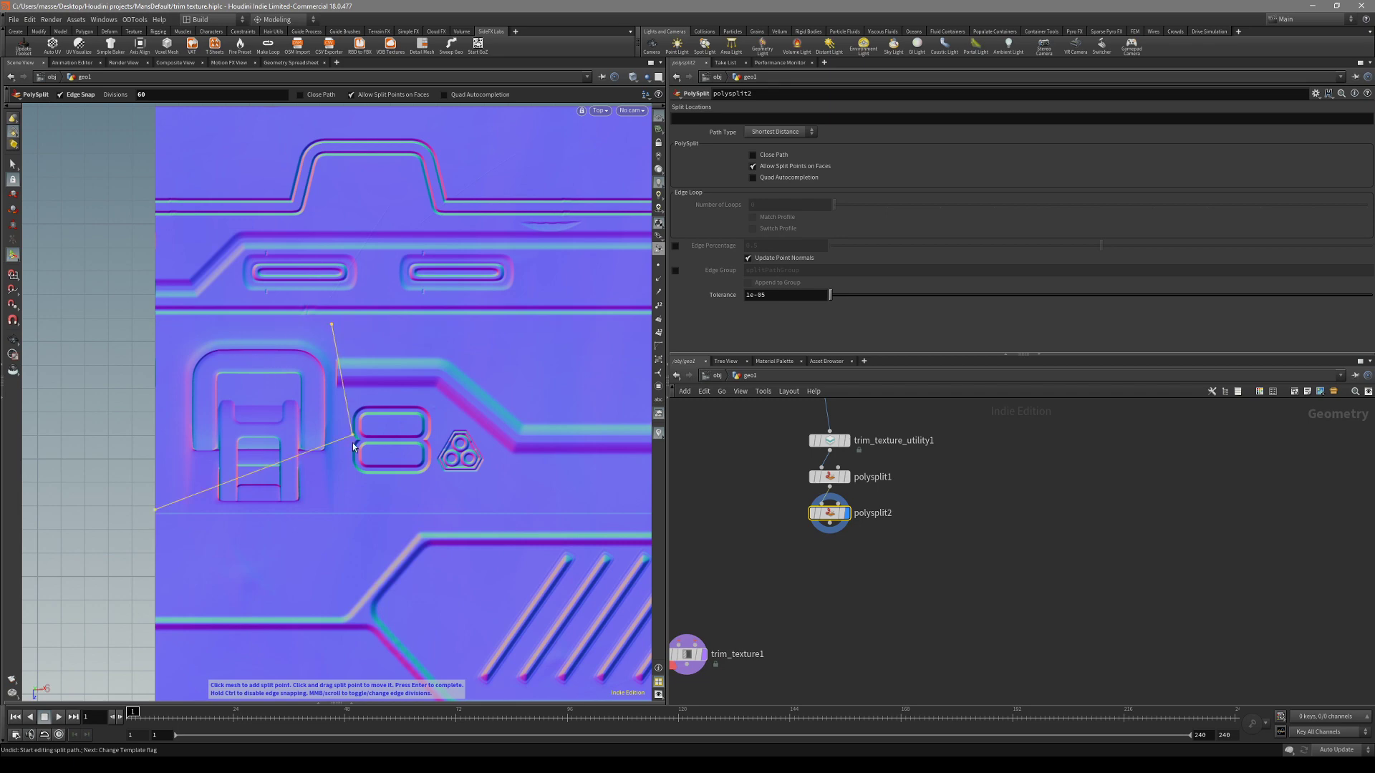
pyautogui.click(331, 510)
pyautogui.press('Return')
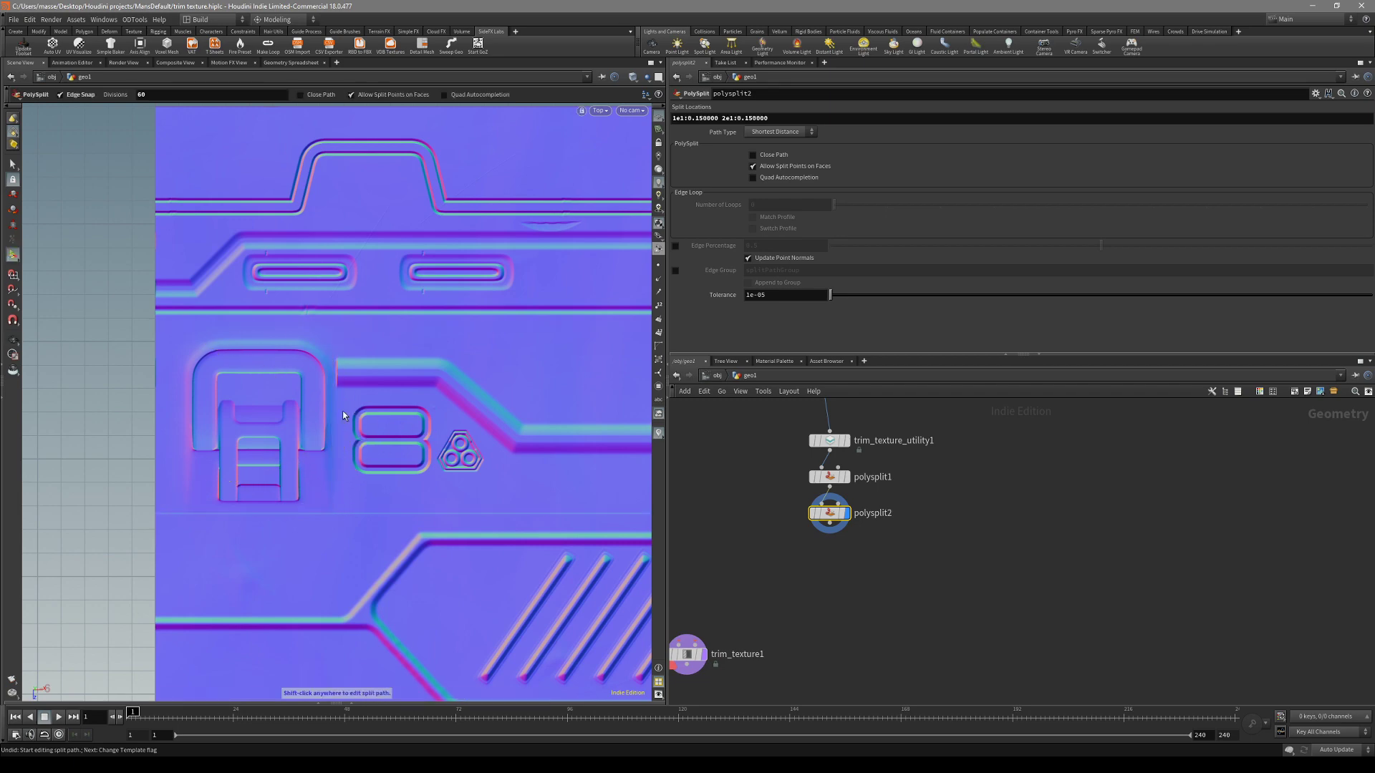
pyautogui.scroll(-3, 312, 384)
pyautogui.click(198, 348)
pyautogui.scroll(-2, 285, 394)
pyautogui.keyDown('alt'); pyautogui.moveTo(285, 394); pyautogui.dragTo(297, 355, button='middle'); pyautogui.keyUp('alt')
pyautogui.keyDown('alt'); pyautogui.moveTo(459, 351); pyautogui.dragTo(327, 320, button='middle'); pyautogui.keyUp('alt')
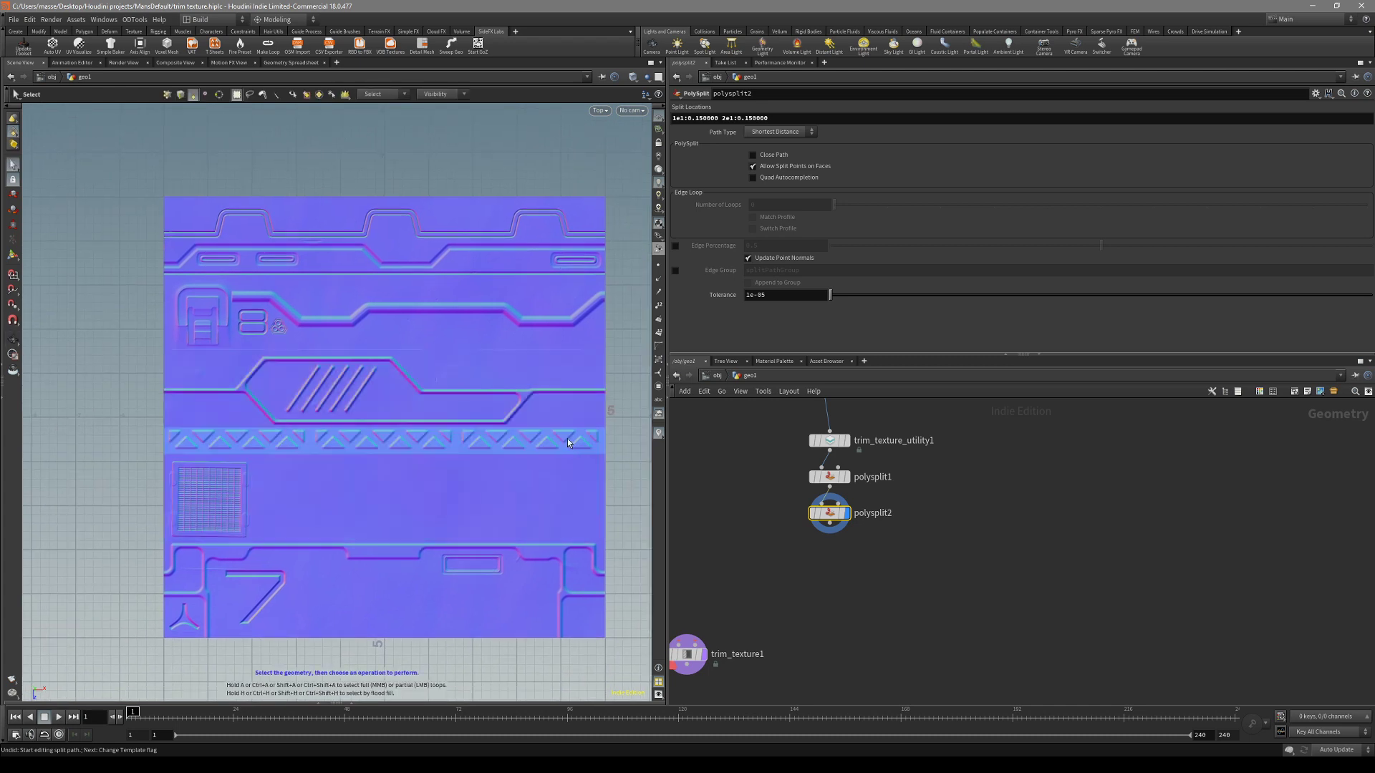
pyautogui.keyDown('alt'); pyautogui.moveTo(641, 498); pyautogui.dragTo(603, 443, button='middle'); pyautogui.keyUp('alt')
pyautogui.scroll(-1, 952, 517)
# - Move both PolySplit nodes upstream of trim_texture_utility1, directly after the UV node, and display trim_texture_utility1
pyautogui.moveTo(946, 511); pyautogui.dragTo(897, 550, button='middle')
pyautogui.scroll(2, 914, 550)
pyautogui.moveTo(801, 492); pyautogui.dragTo(838, 451)
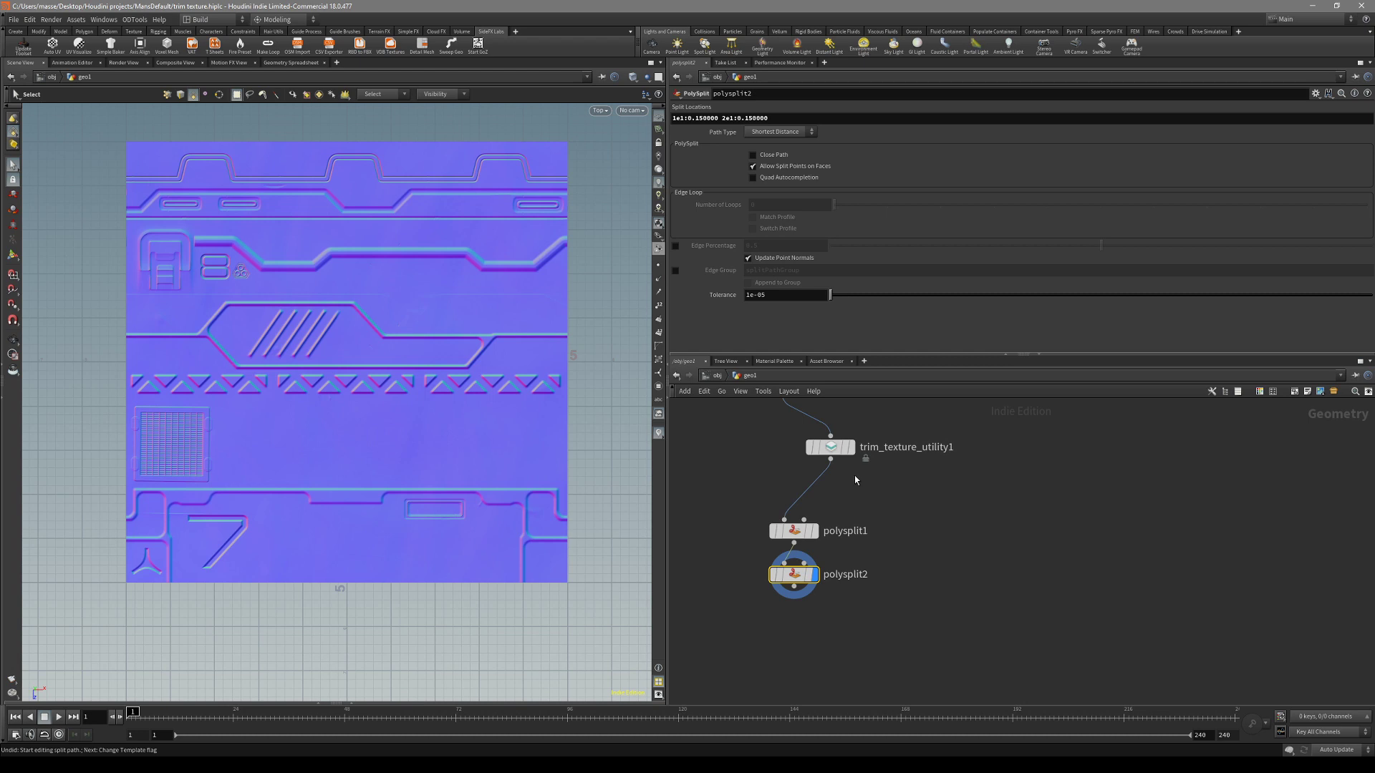
pyautogui.scroll(-4, 880, 510)
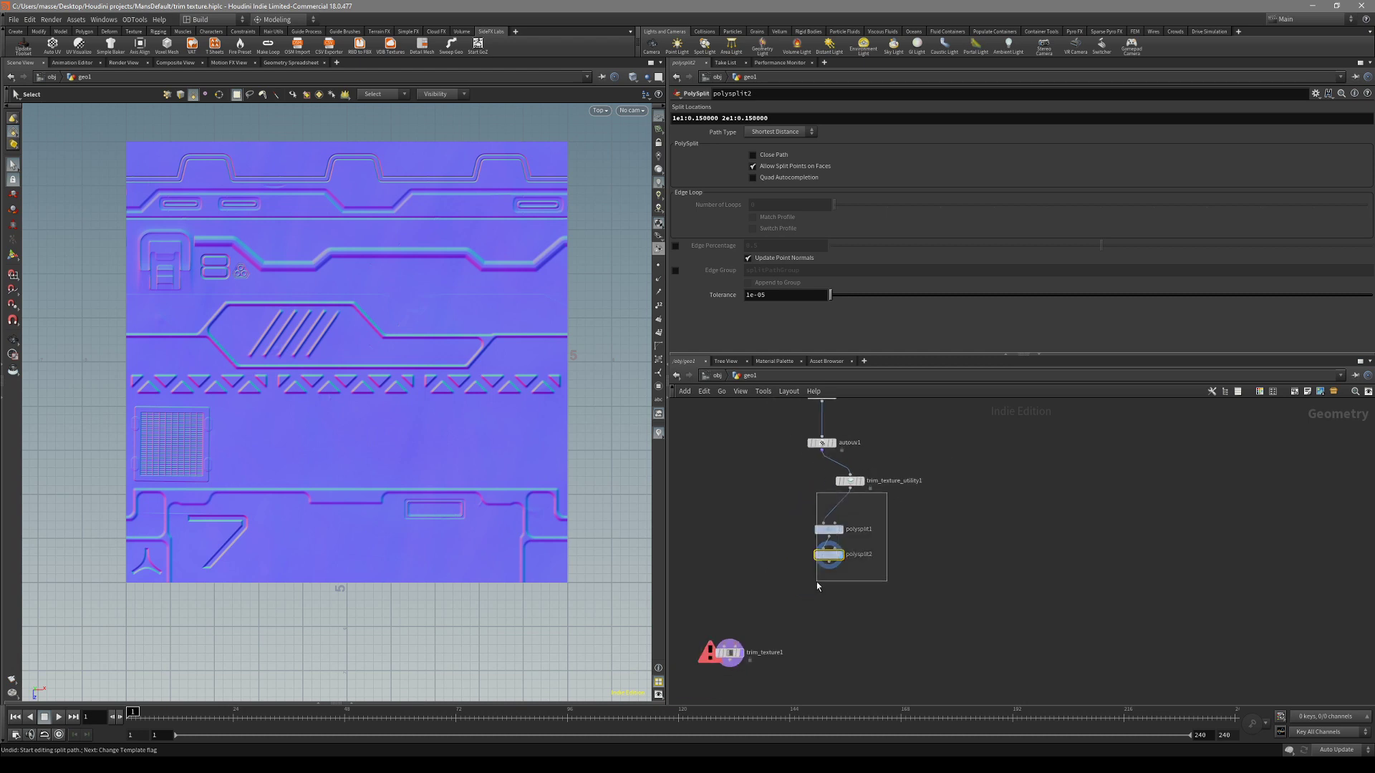
pyautogui.keyDown('shift'); pyautogui.click(835, 535); pyautogui.keyUp('shift')
pyautogui.moveTo(836, 534); pyautogui.dragTo(844, 488)
pyautogui.click(868, 574)
pyautogui.keyDown('shift'); pyautogui.click(863, 617); pyautogui.keyUp('shift')
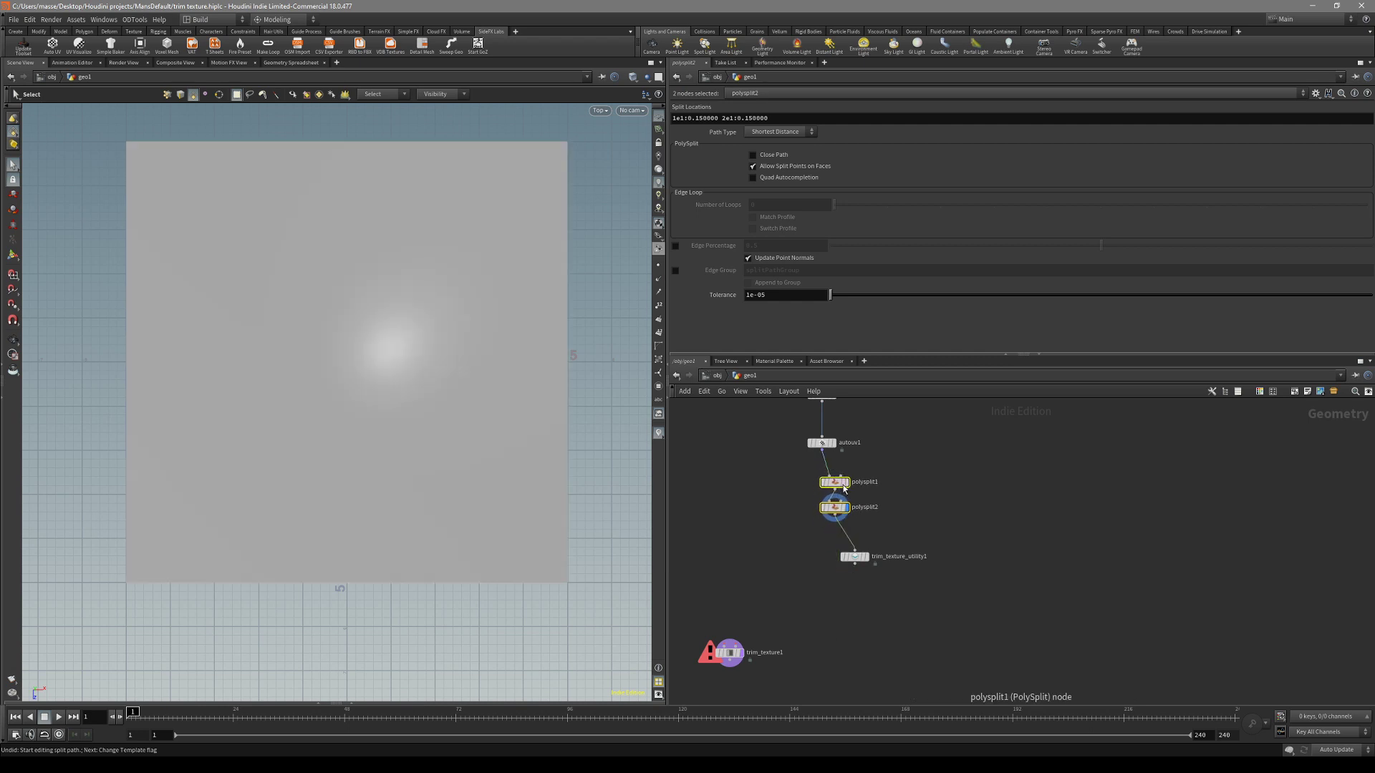
pyautogui.click(866, 559)
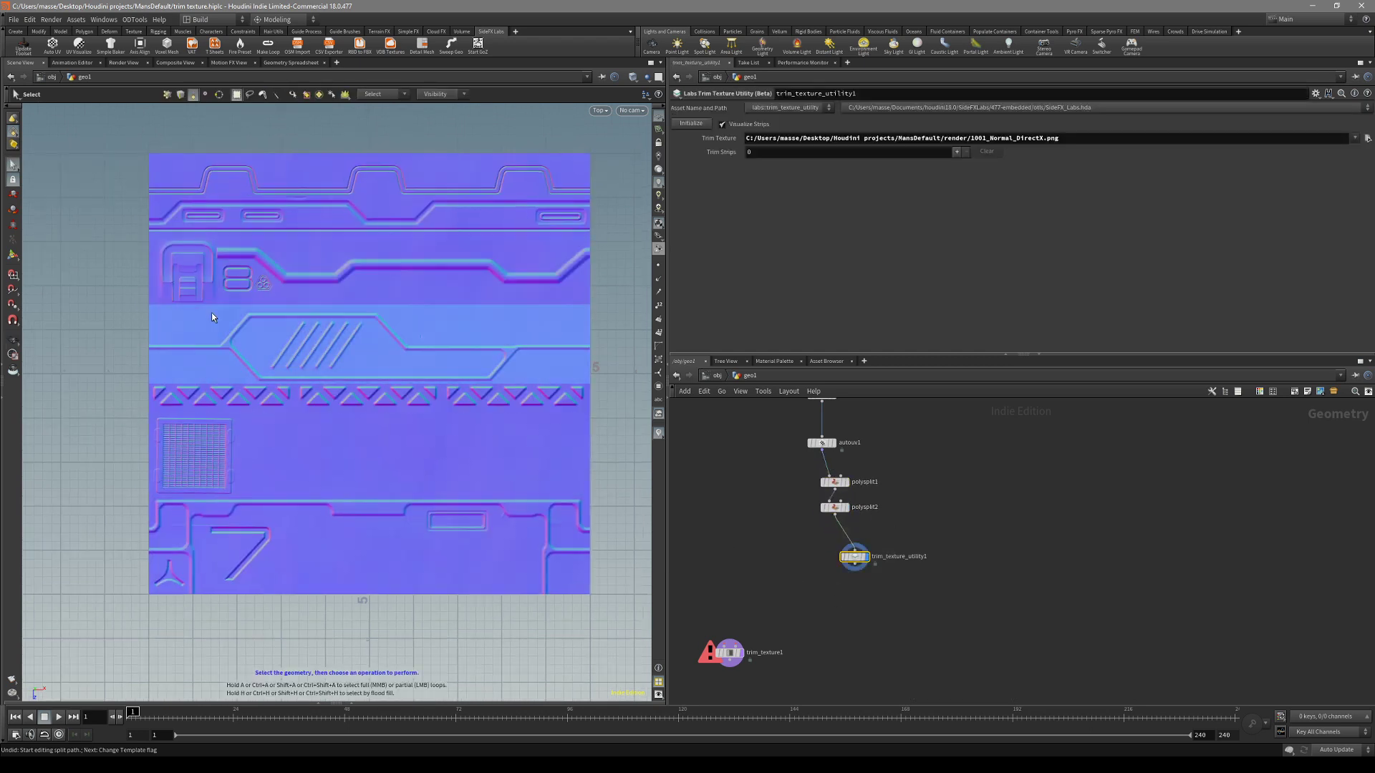
# - Add one trim strip entry to trim_texture_utility1 and assign the topmost strip, face 0, as its selection
pyautogui.click(282, 429)
pyautogui.keyDown('alt'); pyautogui.moveTo(263, 406); pyautogui.dragTo(217, 475, button='middle'); pyautogui.keyUp('alt')
pyautogui.scroll(3, 238, 442)
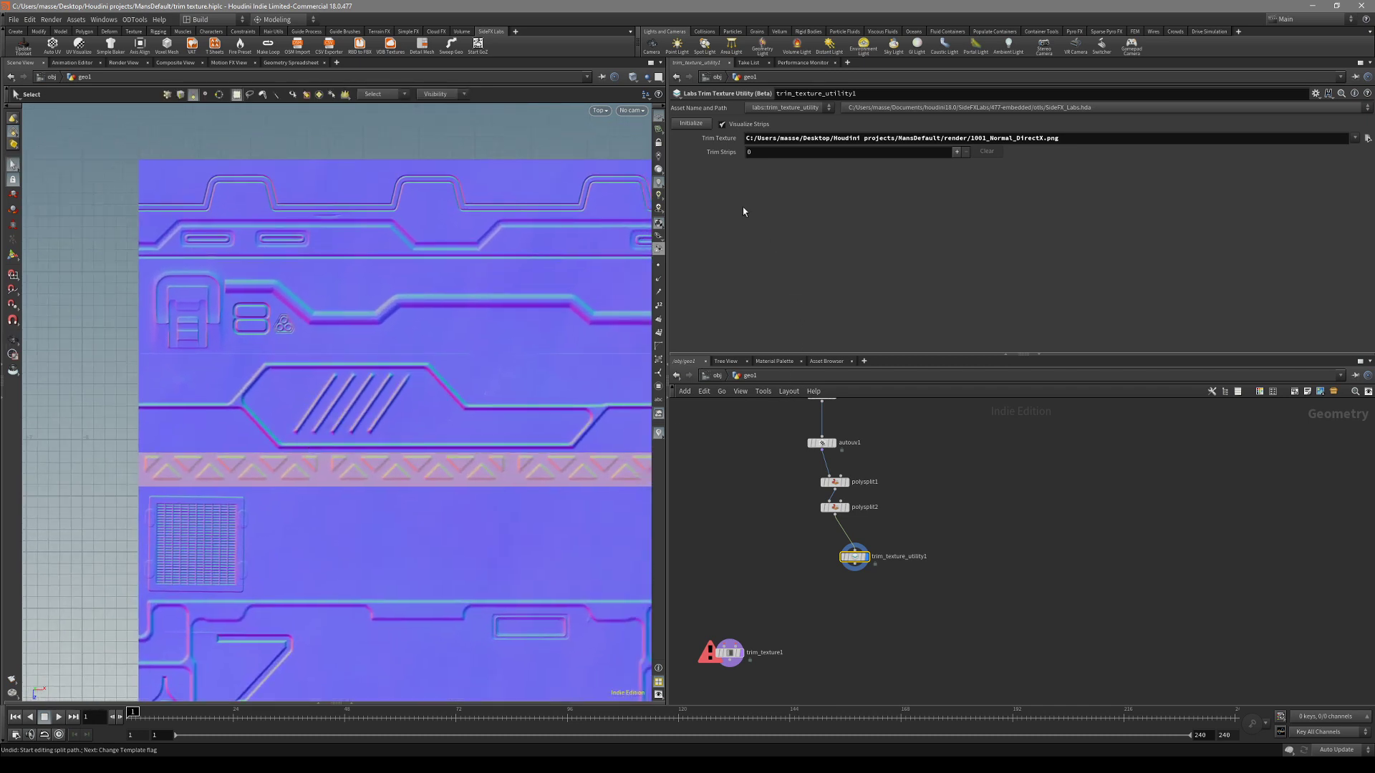
pyautogui.keyDown('alt'); pyautogui.moveTo(541, 284); pyautogui.dragTo(545, 303, button='middle'); pyautogui.keyUp('alt')
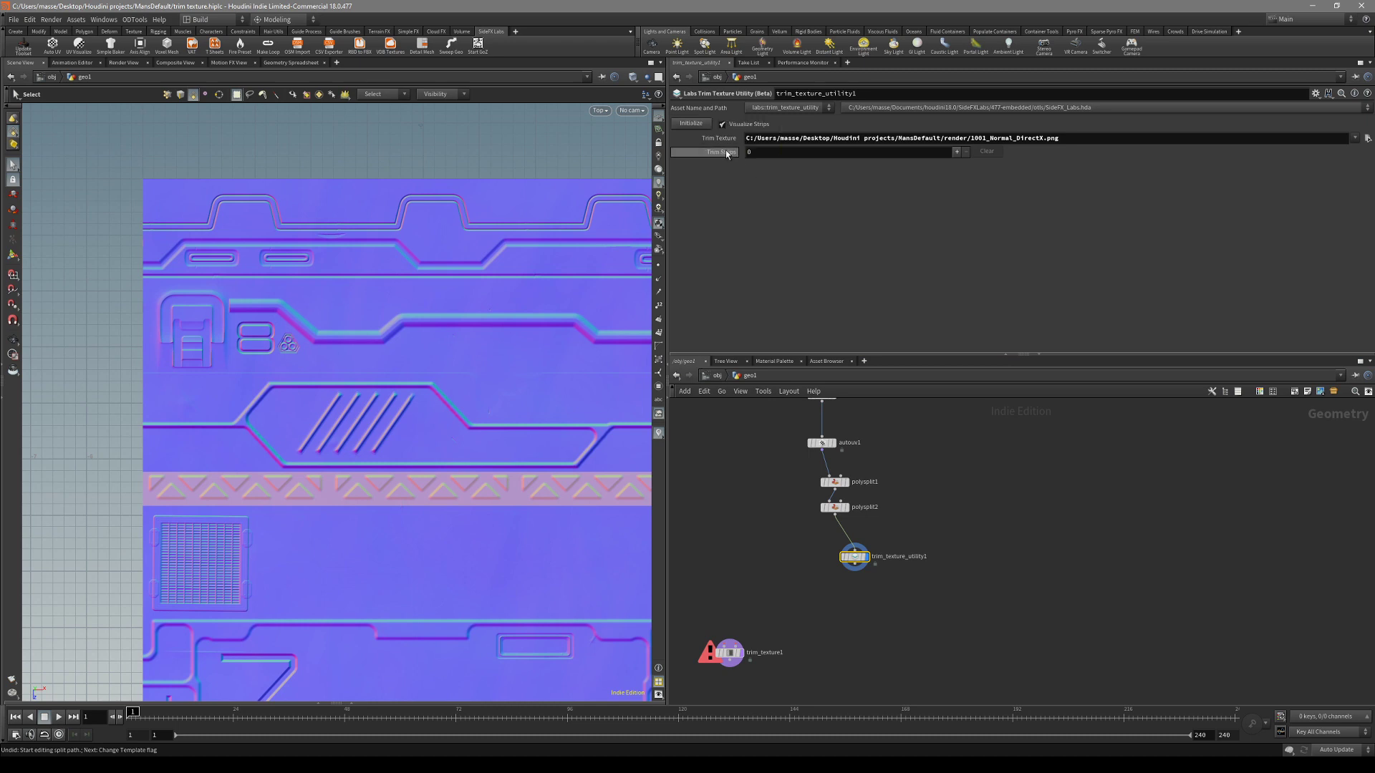
pyautogui.click(956, 152)
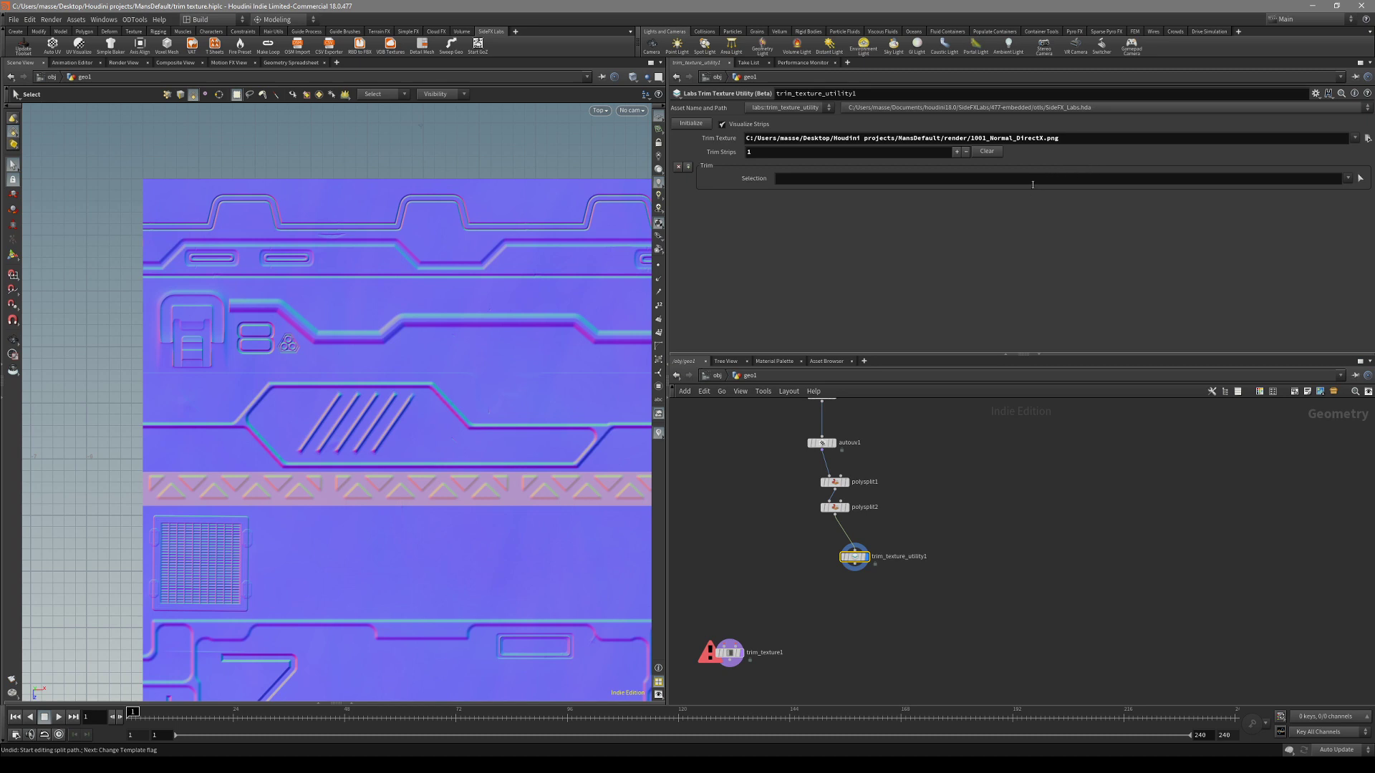
pyautogui.click(1360, 178)
pyautogui.scroll(-5, 441, 241)
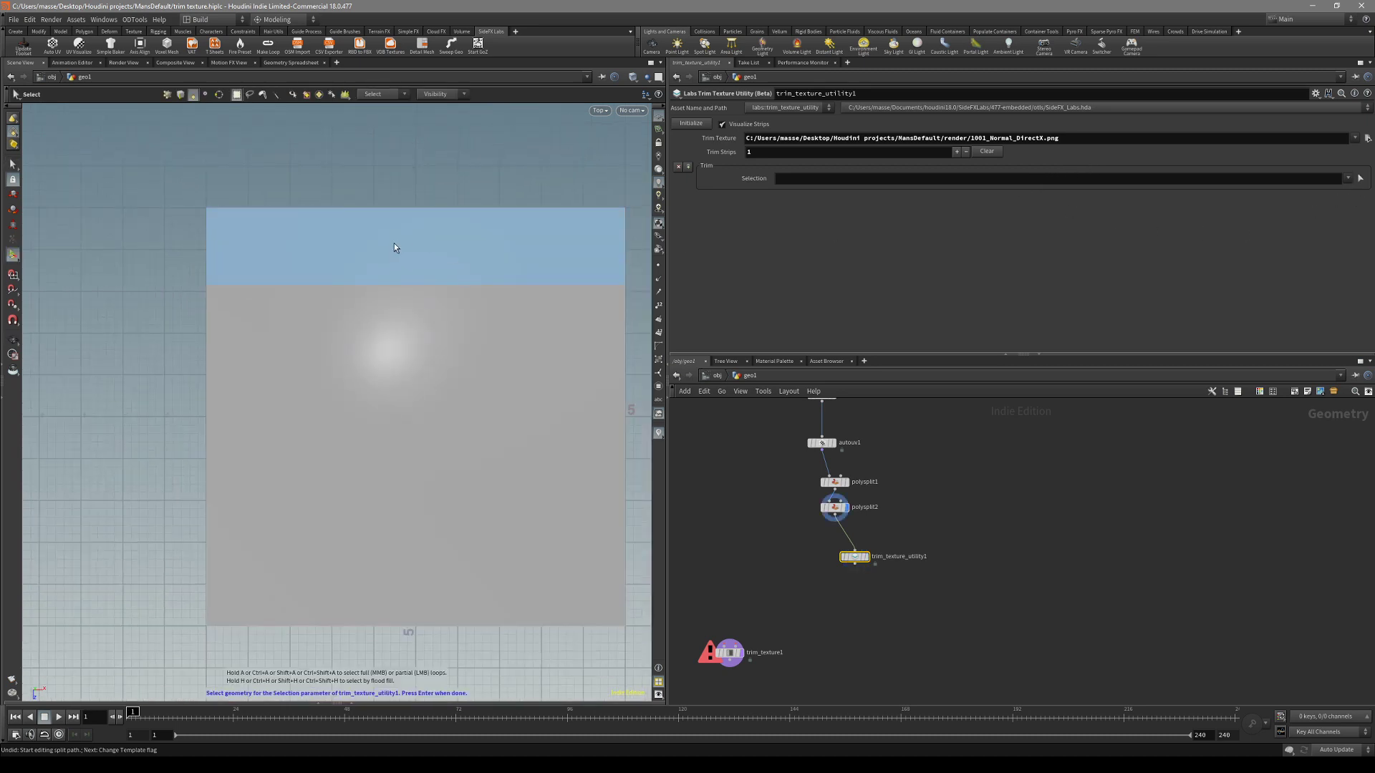
pyautogui.click(350, 240)
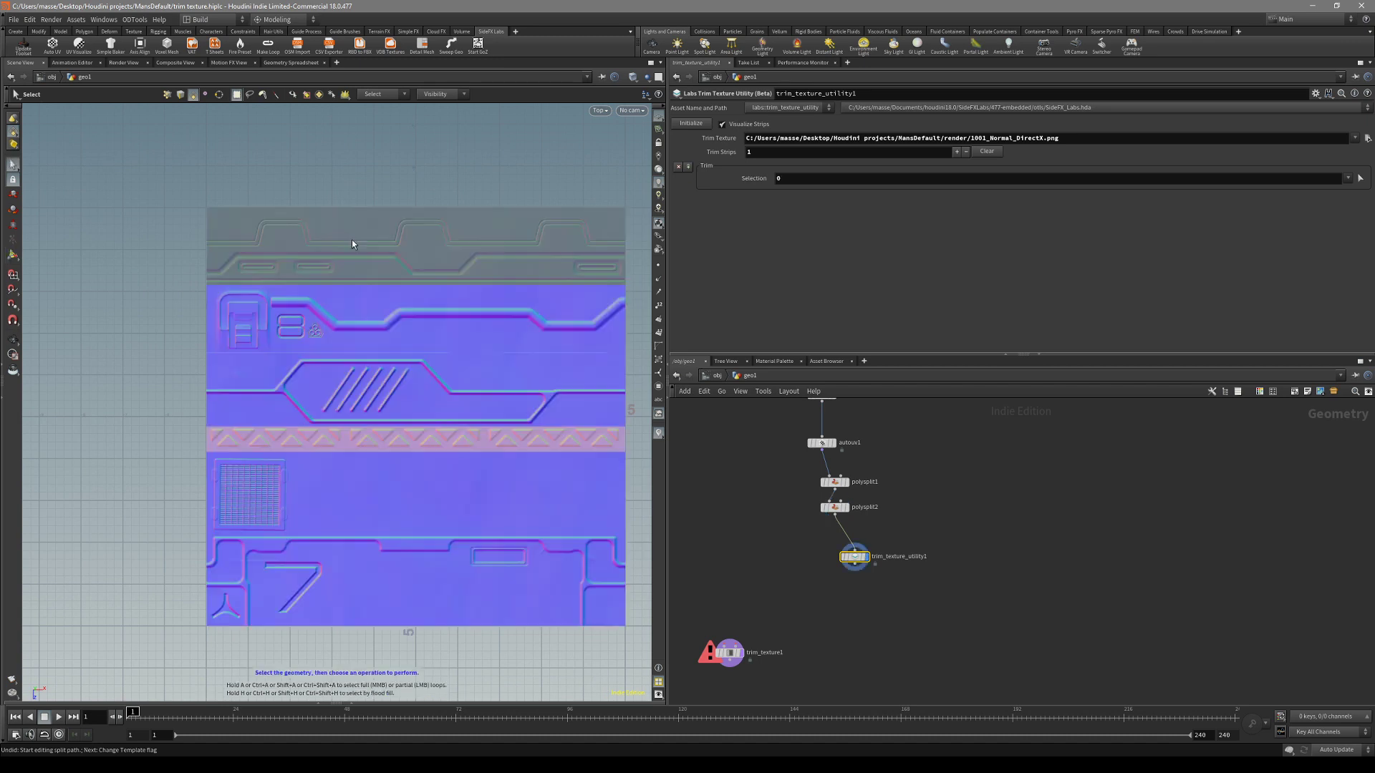
pyautogui.press('Return')
# - Insert a second trim entry and assign the clasp face, face 6, as its selection
pyautogui.click(688, 167)
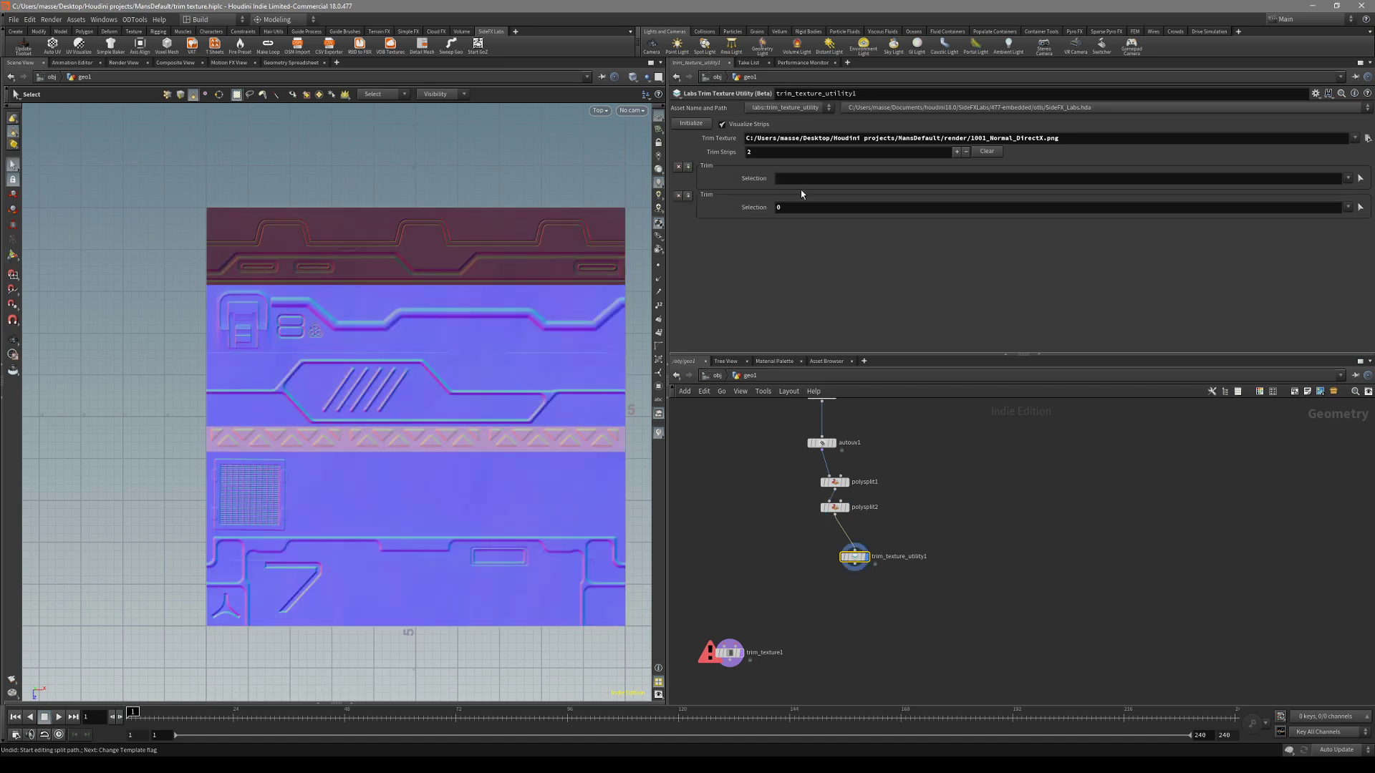
pyautogui.click(1360, 179)
pyautogui.click(248, 304)
pyautogui.press('Return')
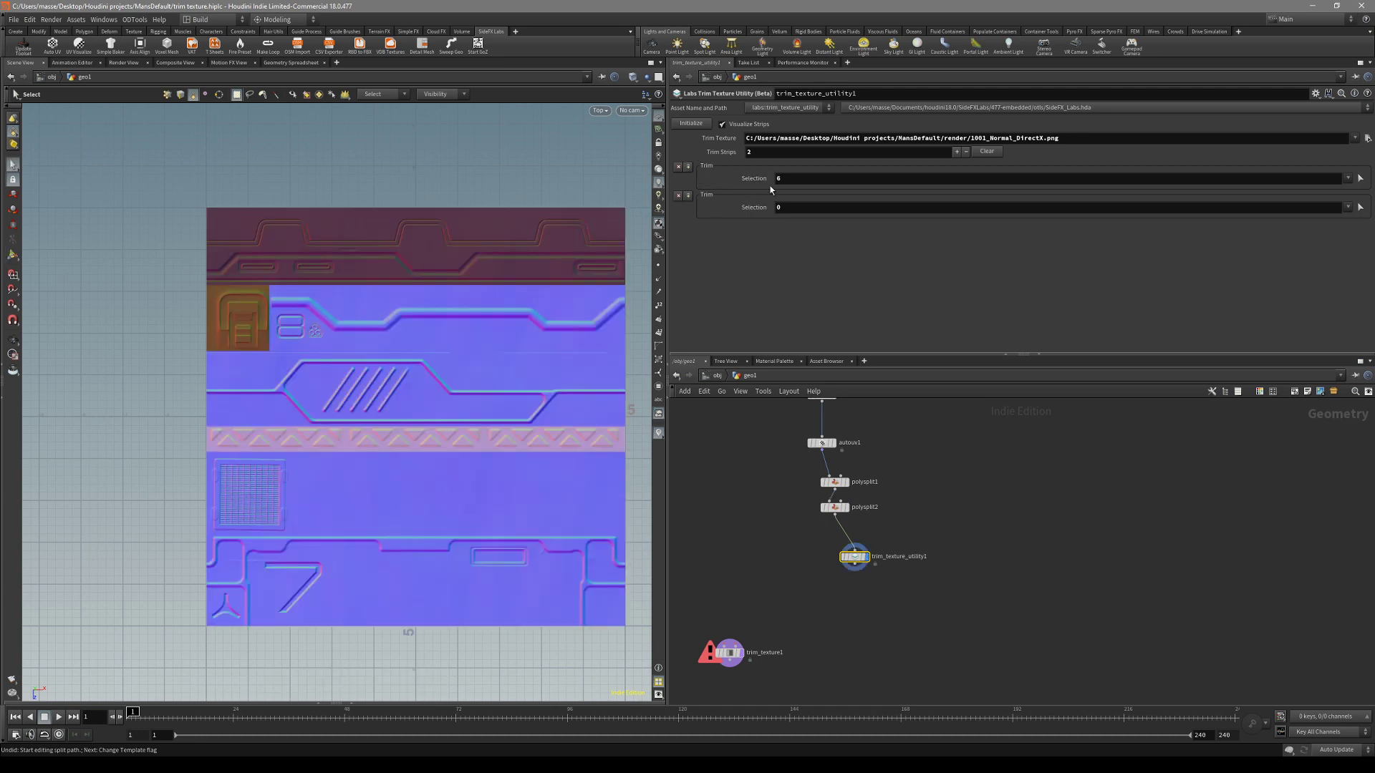
# - Insert five more empty trim entries ahead of the clasp entry, for seven trim strips in all
pyautogui.click(689, 167)
pyautogui.click(688, 167)
pyautogui.click(688, 167)
pyautogui.click(689, 167)
pyautogui.click(688, 167)
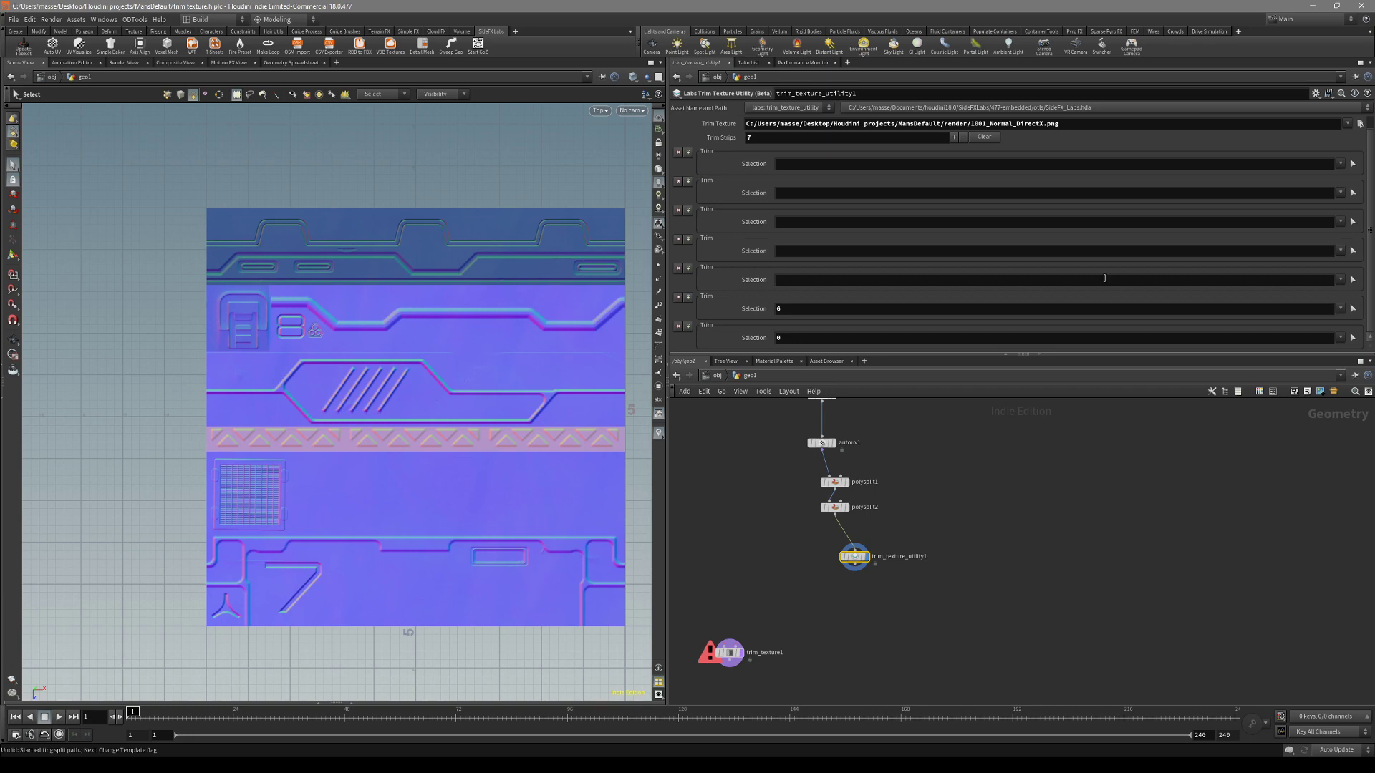
# - Assign the strip beside the clasp, face 5, to the fifth trim entry and the hatched-panel strip, face 1, to the fourth
pyautogui.click(1349, 308)
pyautogui.press('Return')
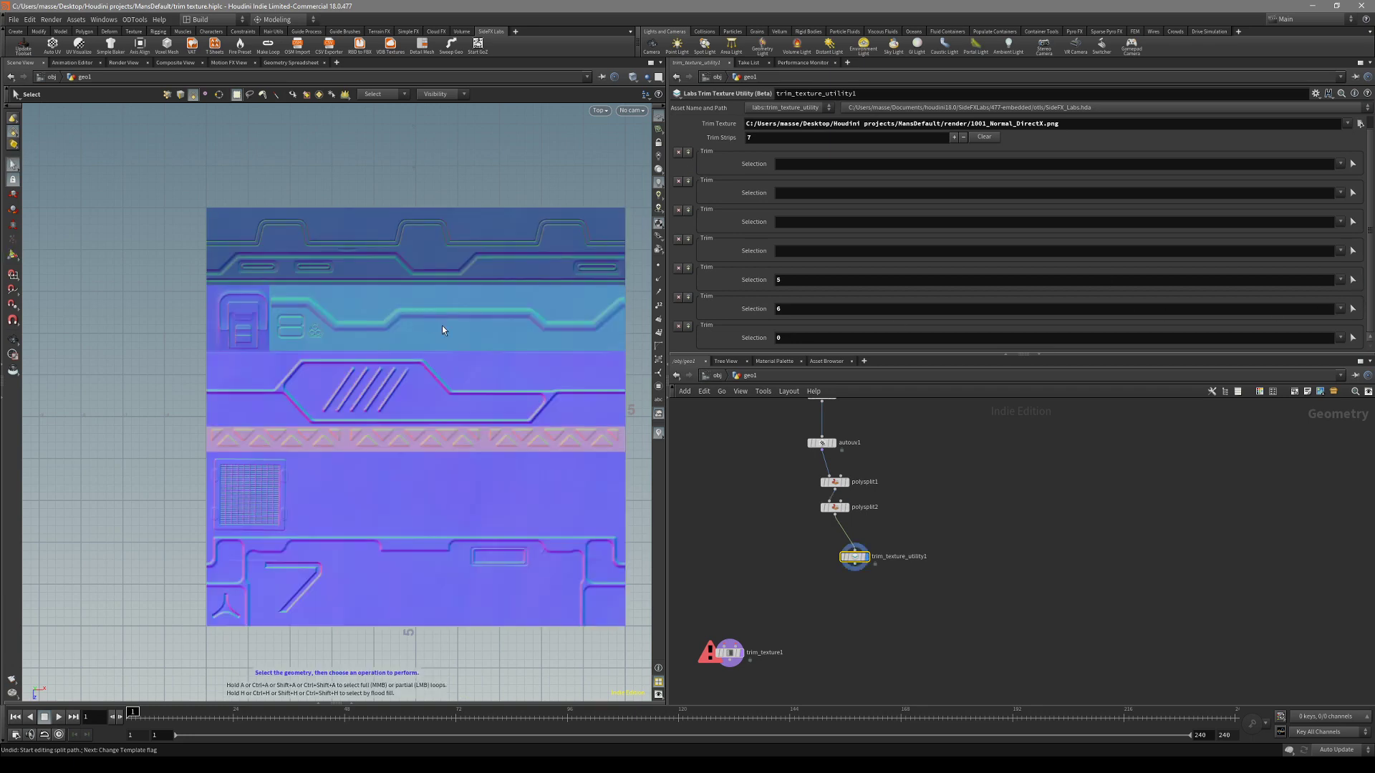
pyautogui.click(1353, 252)
pyautogui.click(299, 394)
pyautogui.press('Return')
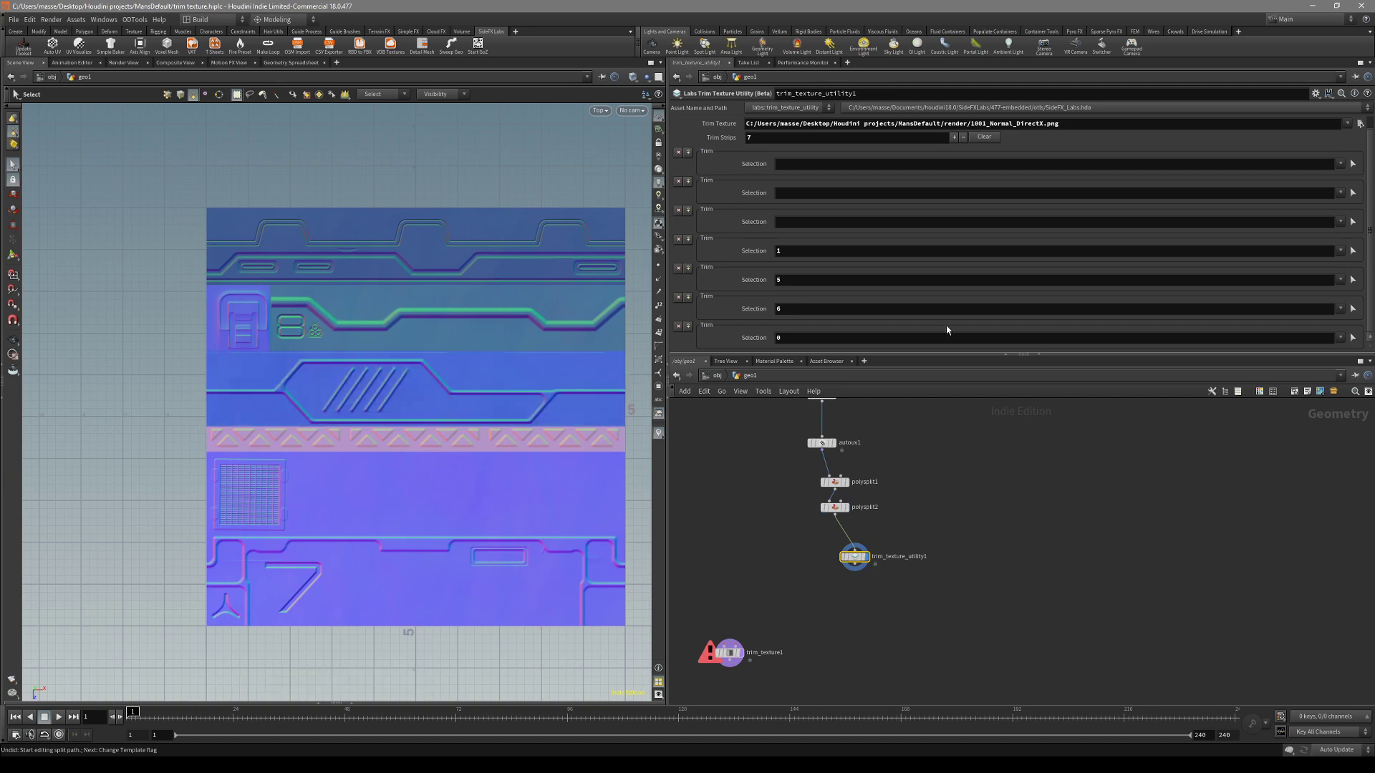
# - Assign the triangle-pattern strip, face 2, to the third trim entry and the mesh-grille strip, face 4, to the second
pyautogui.click(1352, 224)
pyautogui.click(452, 434)
pyautogui.press('Return')
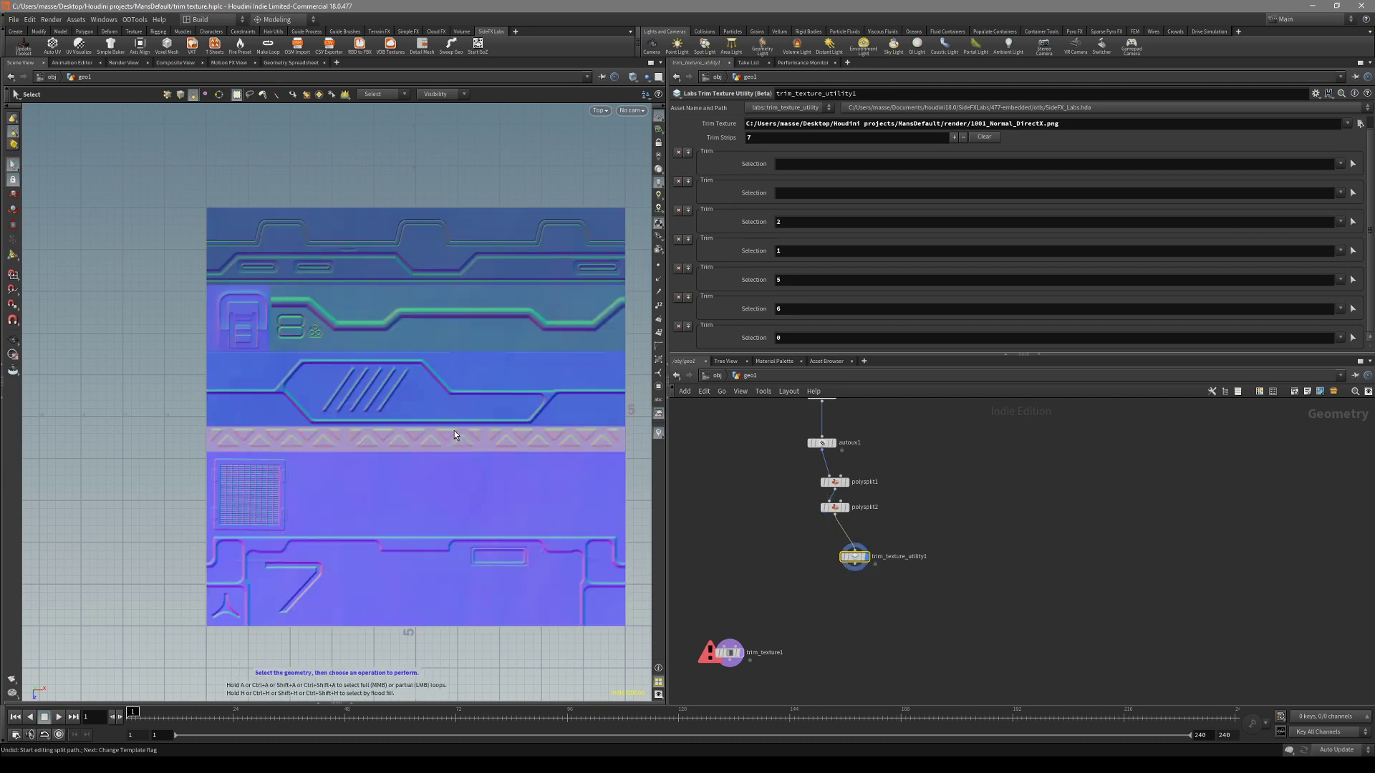
pyautogui.click(1353, 193)
pyautogui.click(484, 475)
pyautogui.press('Return')
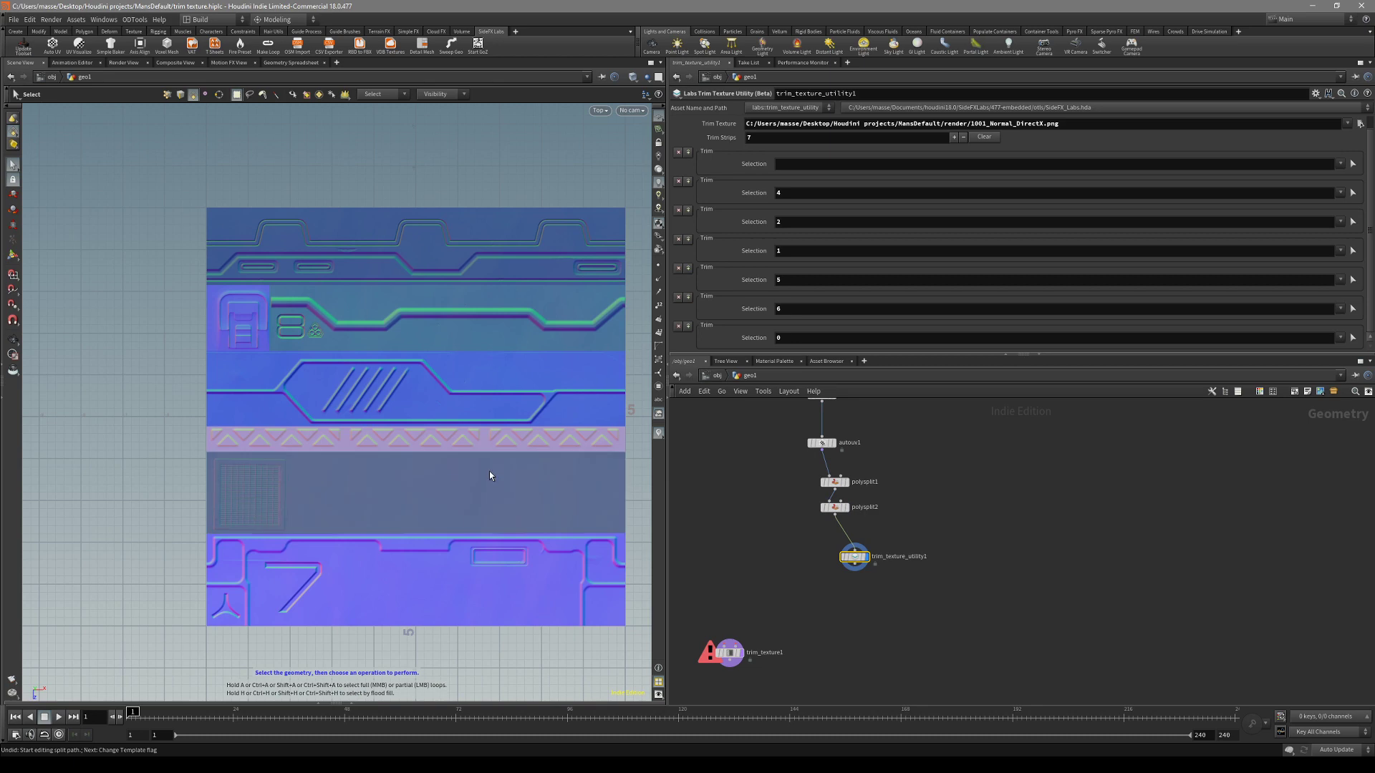
# - Assign the bottommost strip of the sheet as the selection of the first trim entry
pyautogui.click(1353, 164)
pyautogui.click(492, 595)
pyautogui.press('Return')
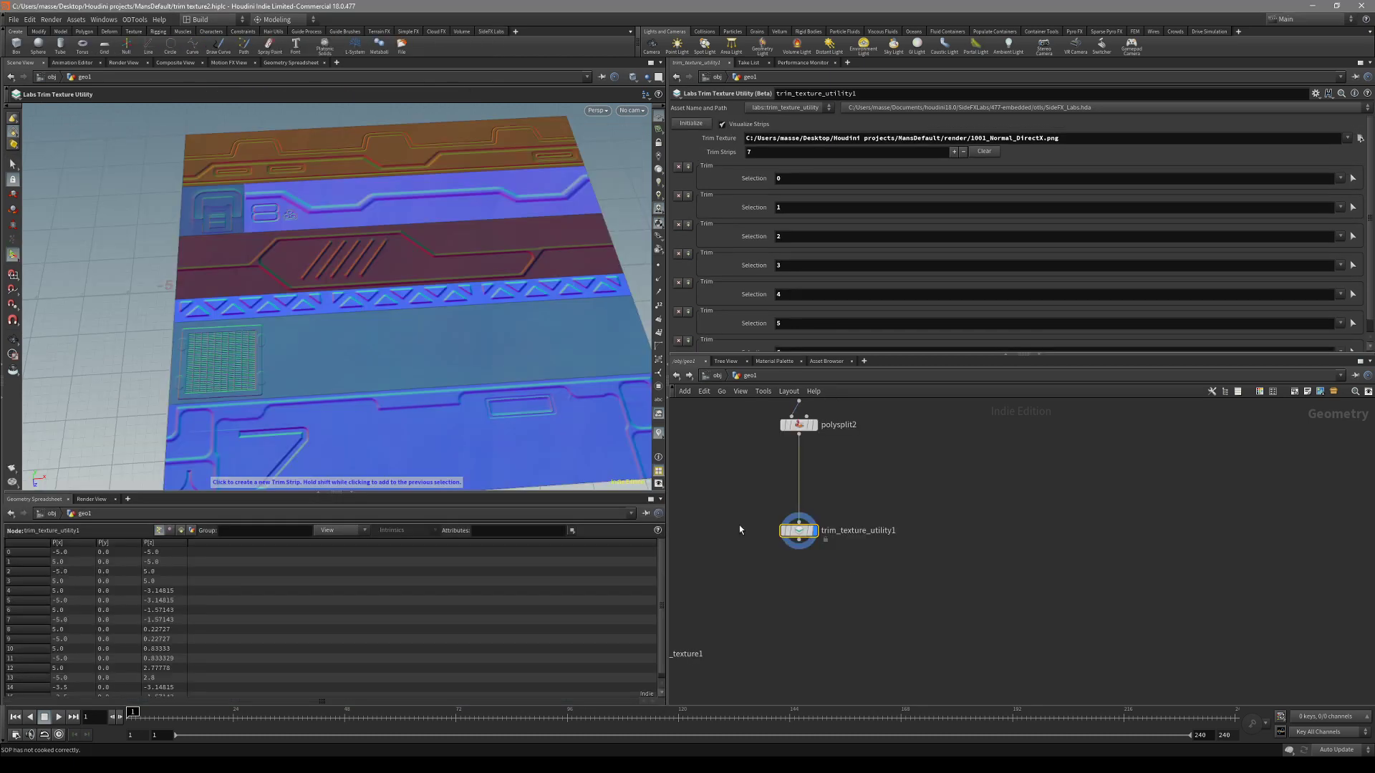
# - Wire trim_texture_utility1 into the Trim Texture input of trim_texture1 and display trim_texture1
pyautogui.scroll(-3, 439, 333)
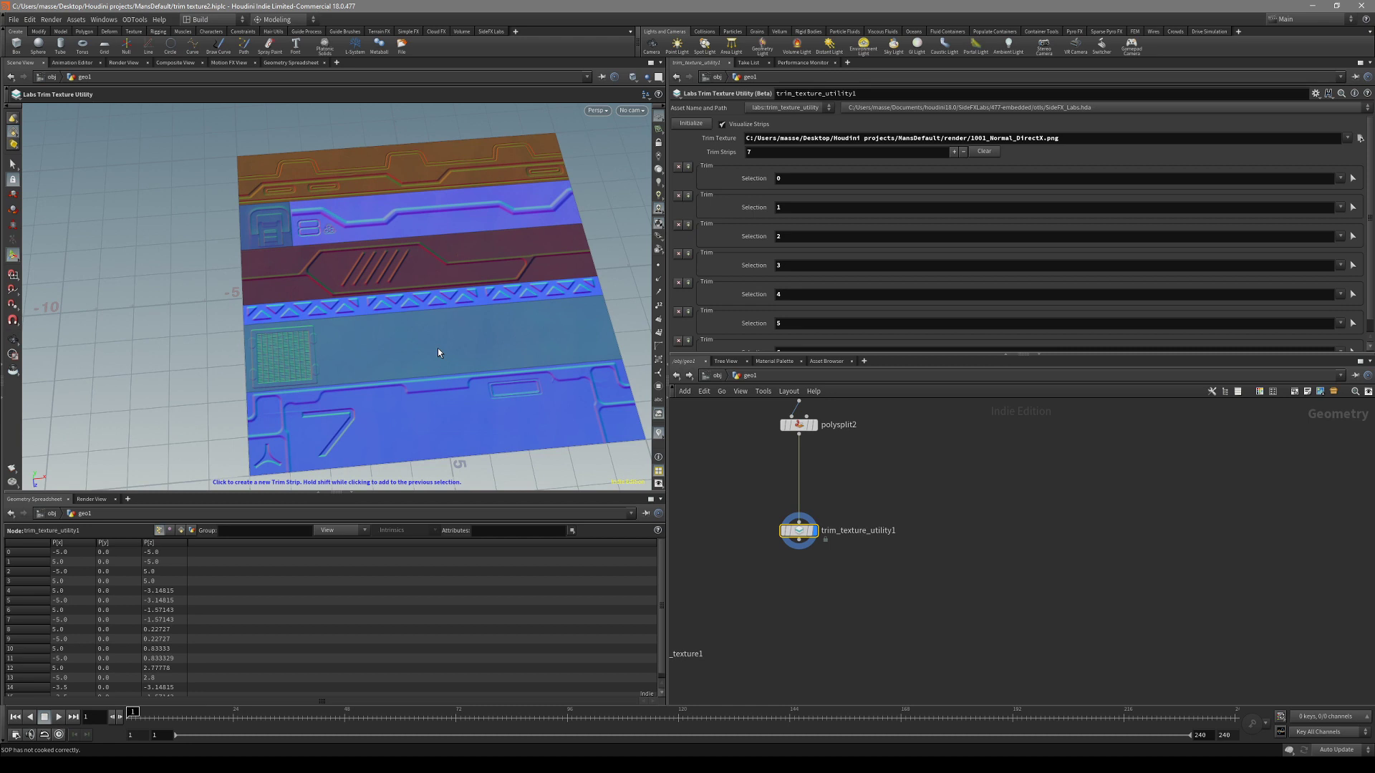
pyautogui.moveTo(677, 644); pyautogui.dragTo(813, 587, button='middle')
pyautogui.moveTo(803, 590); pyautogui.dragTo(843, 596)
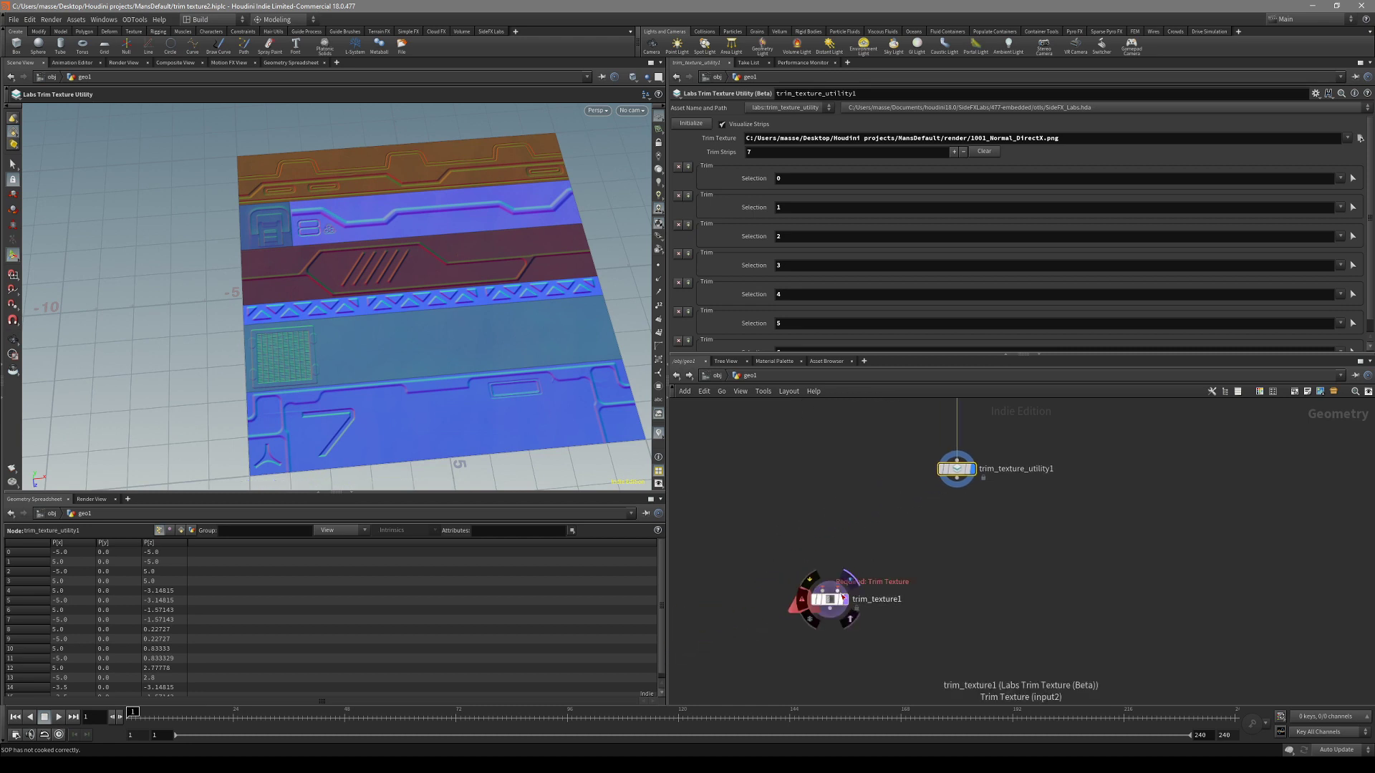
pyautogui.scroll(2, 844, 596)
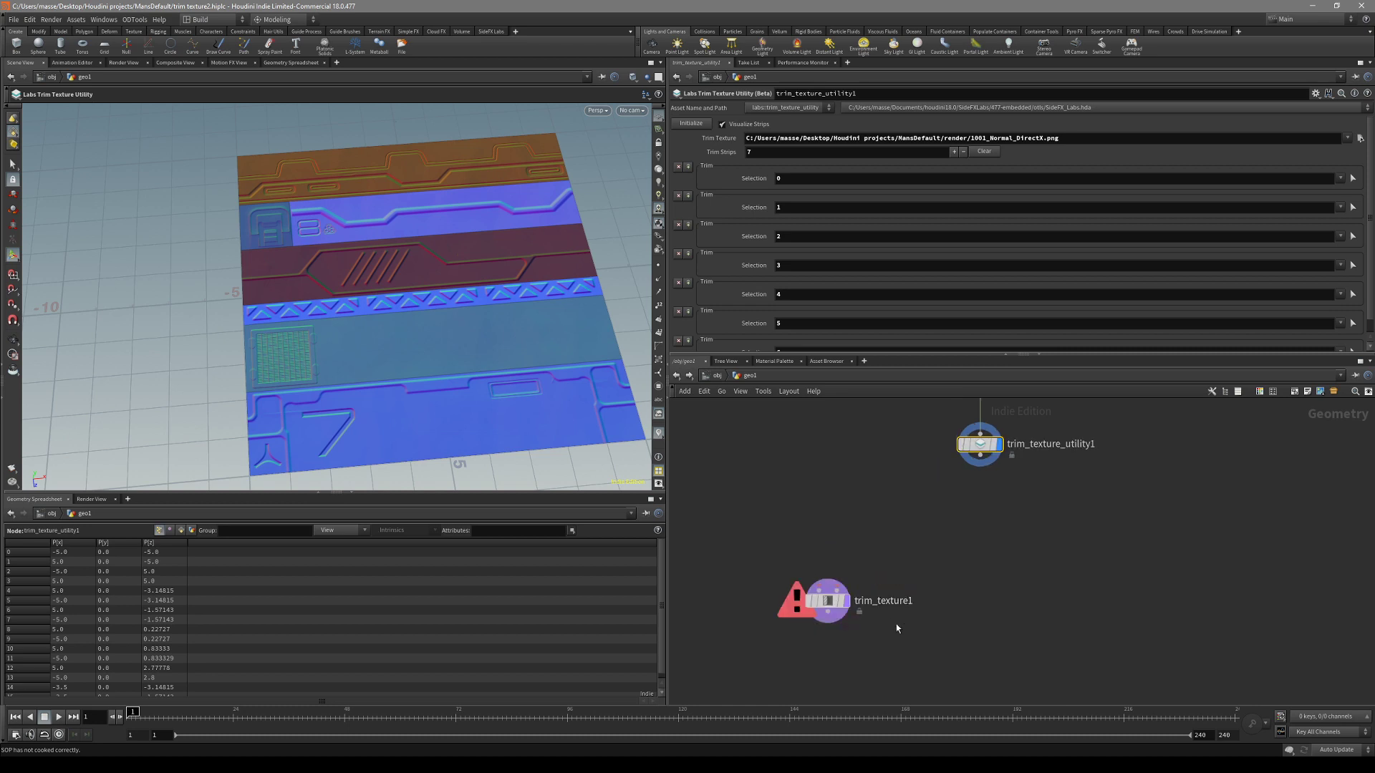
pyautogui.moveTo(844, 592); pyautogui.dragTo(981, 456)
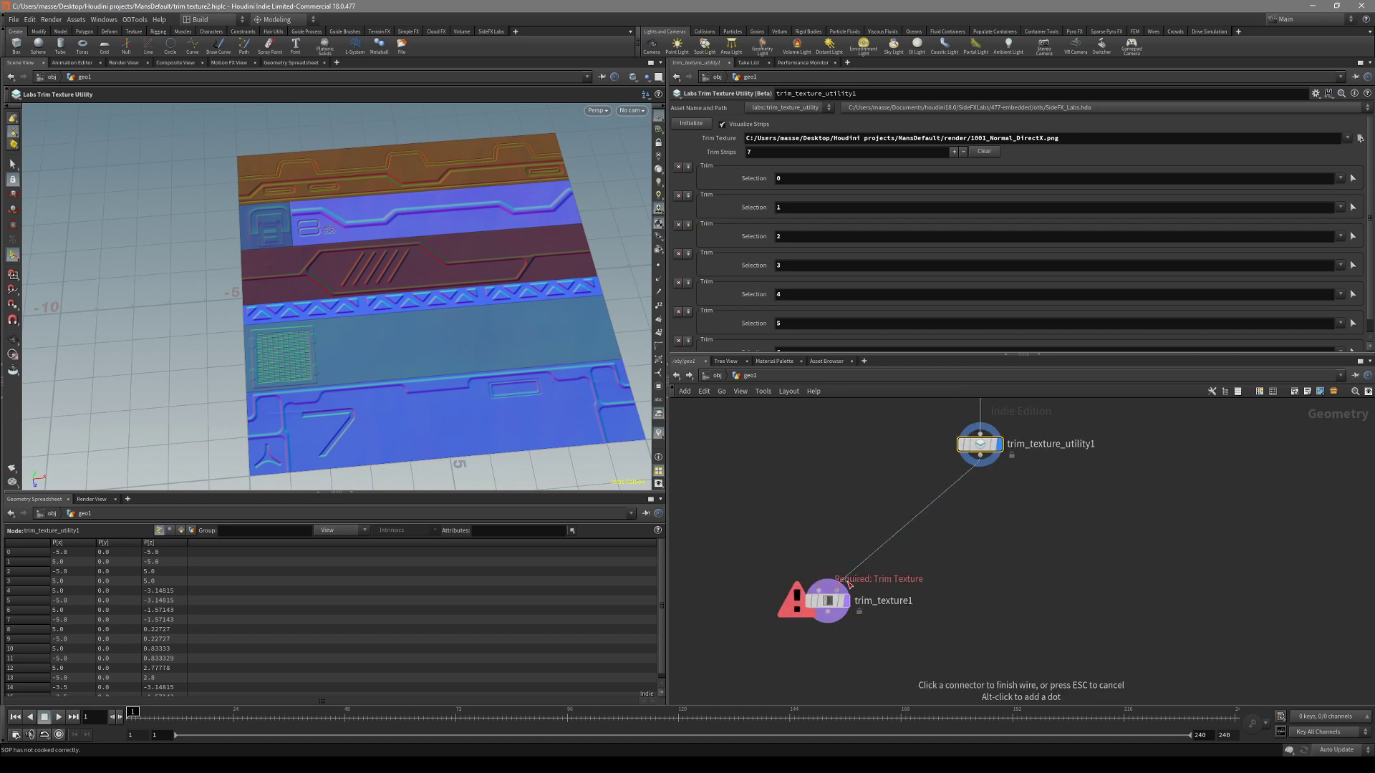
pyautogui.click(809, 618)
pyautogui.keyDown('alt'); pyautogui.moveTo(513, 359); pyautogui.dragTo(547, 359); pyautogui.keyUp('alt')
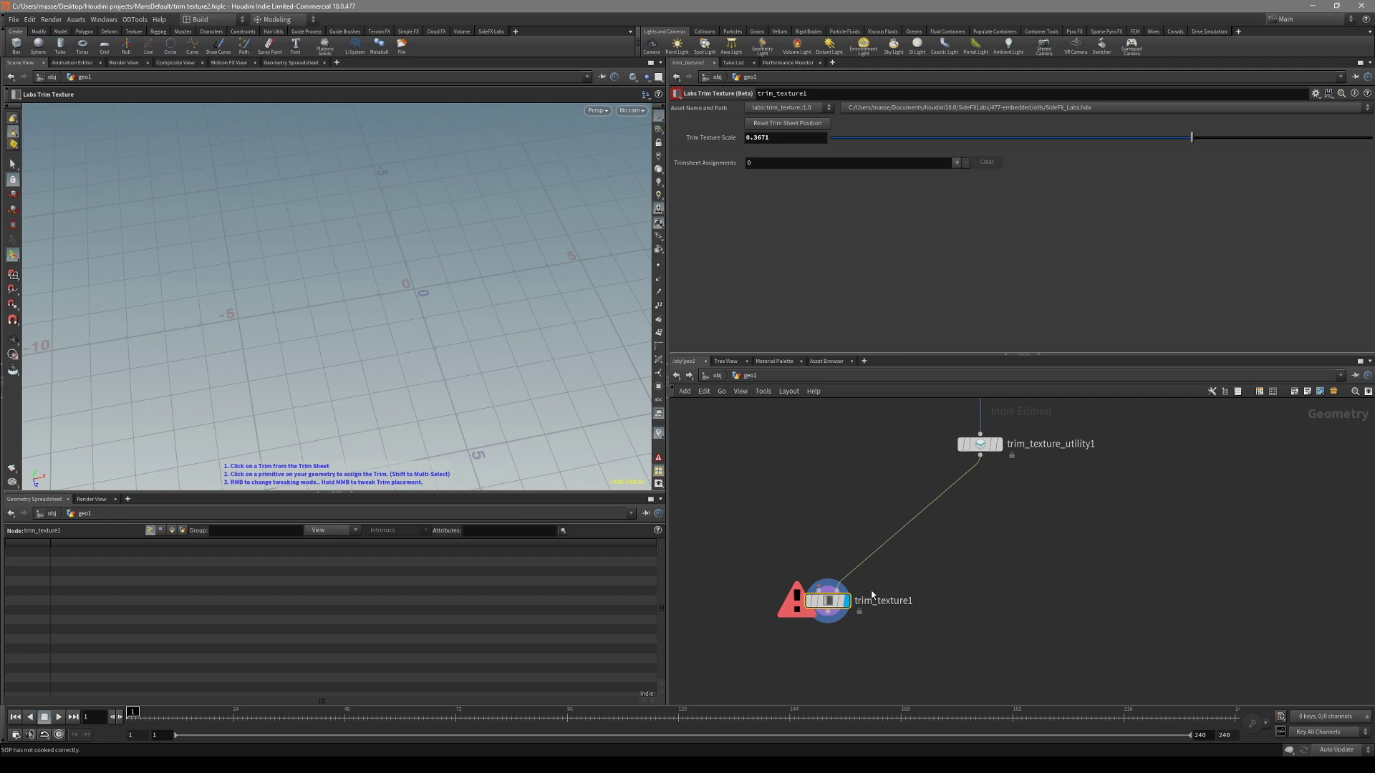
# - Add a Grid node, wire it into the first input of trim_texture1, and select trim_texture1
pyautogui.moveTo(804, 496); pyautogui.dragTo(805, 536, button='middle')
pyautogui.scroll(-1, 805, 536)
pyautogui.scroll(-1, 805, 535)
pyautogui.press('Tab')
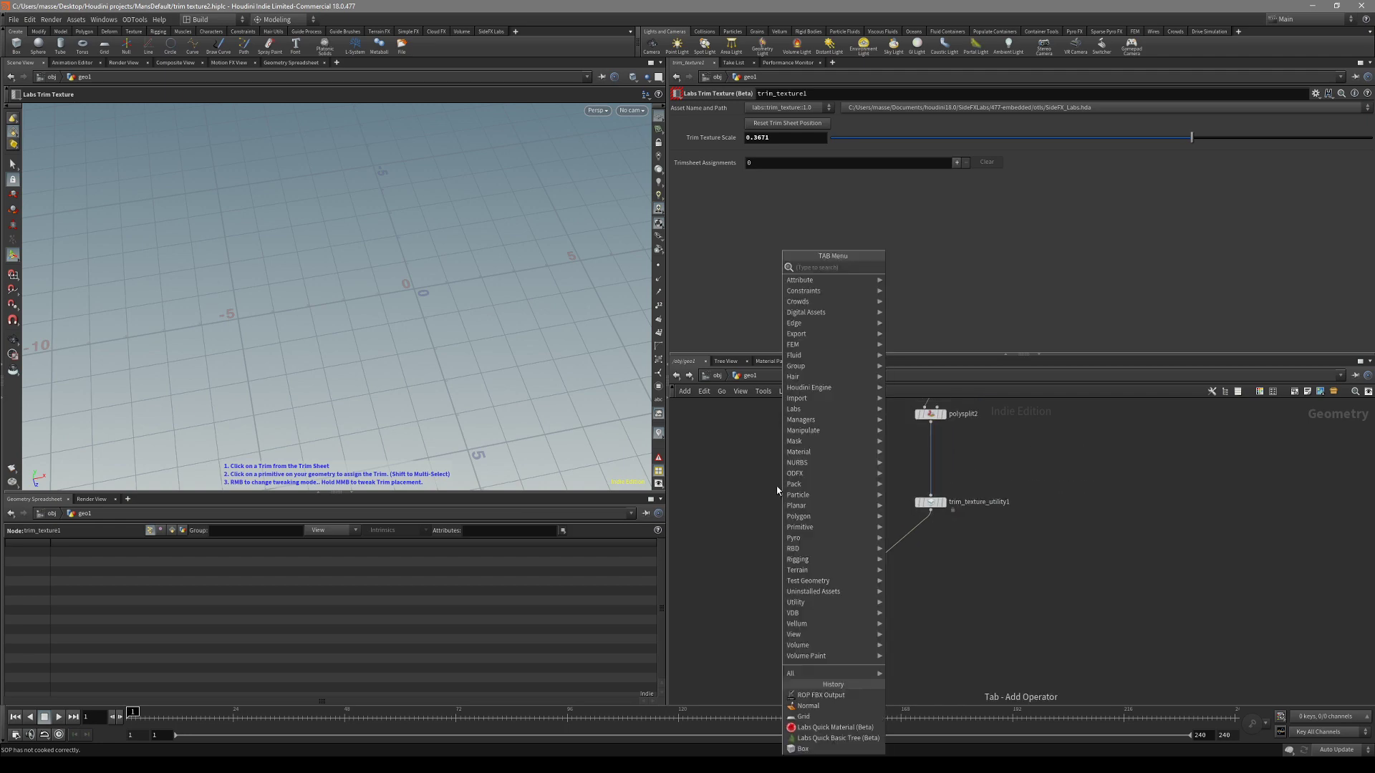
pyautogui.write('box')
pyautogui.press('Return')
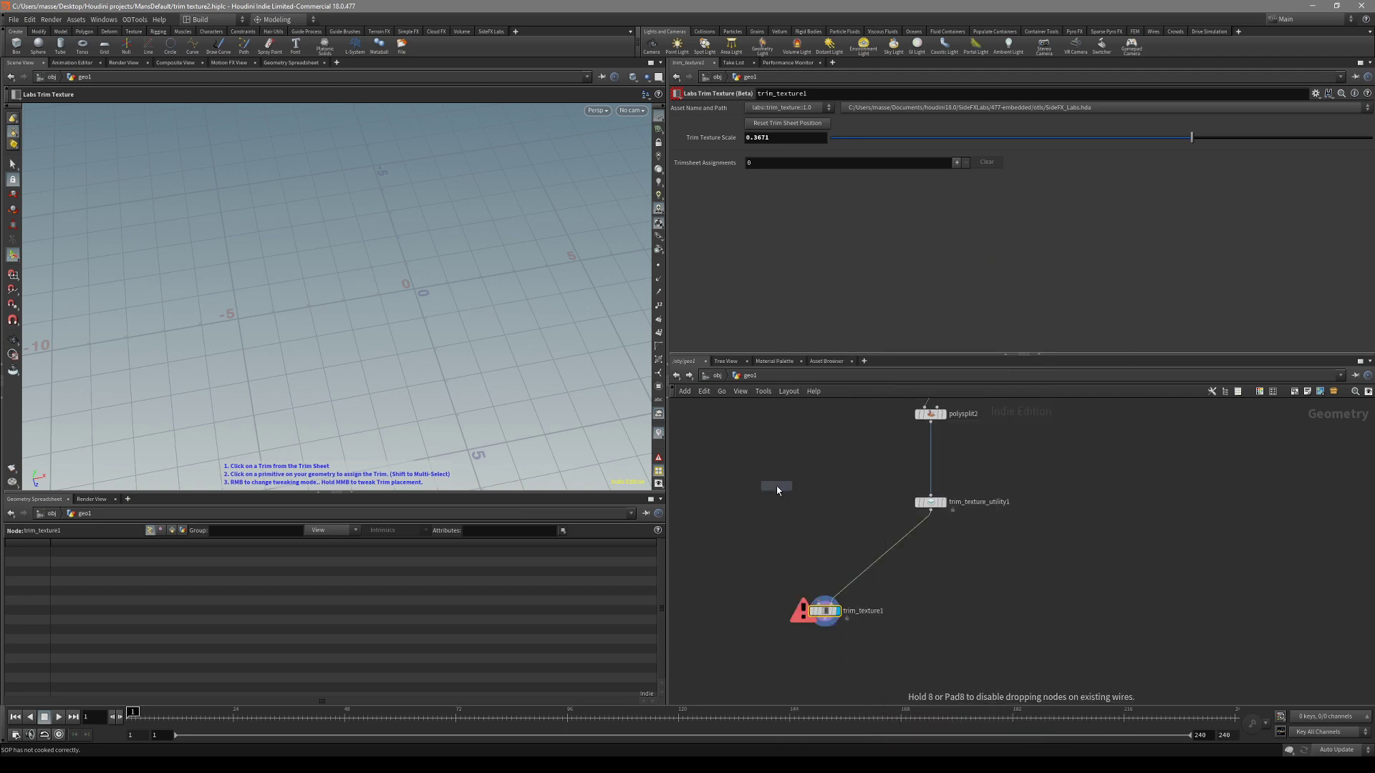
pyautogui.click(777, 488)
pyautogui.moveTo(776, 493); pyautogui.dragTo(818, 600)
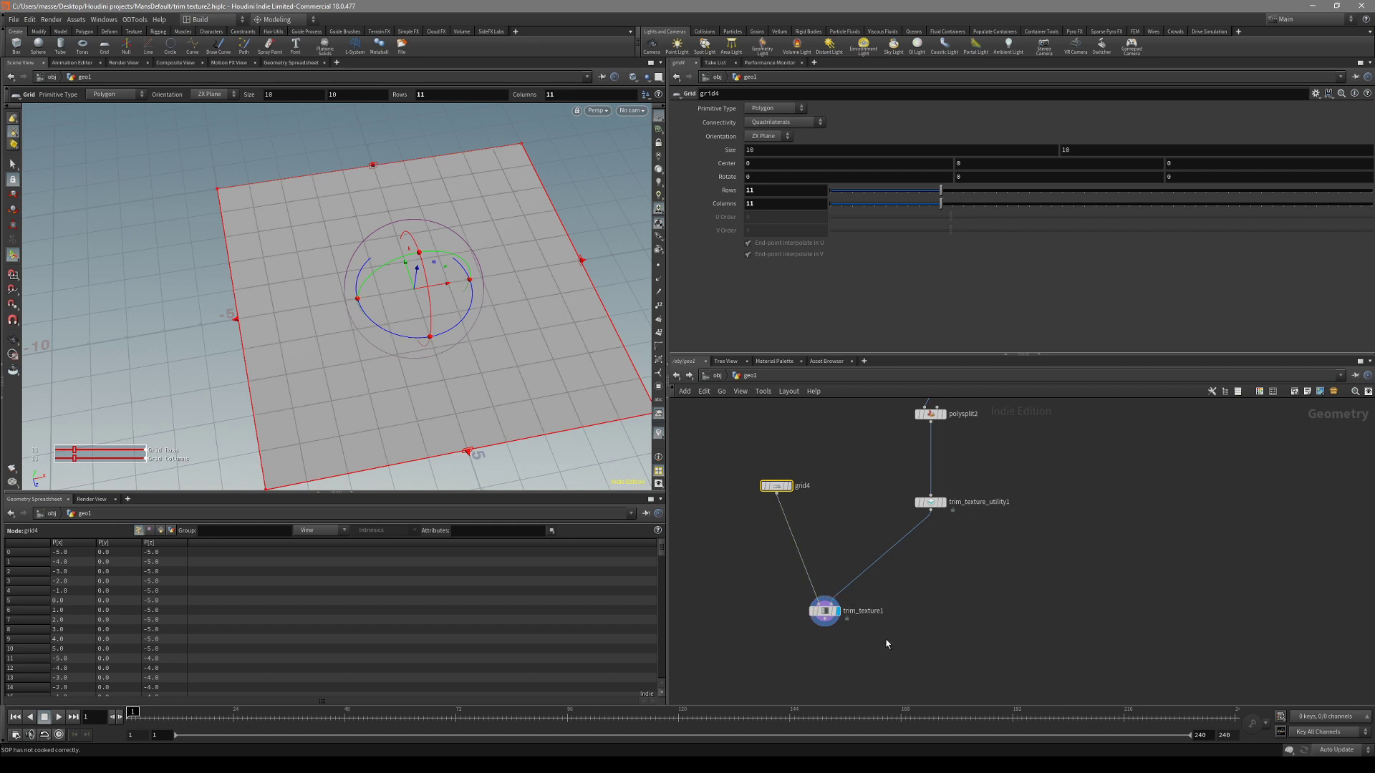
pyautogui.click(823, 611)
pyautogui.scroll(3, 809, 630)
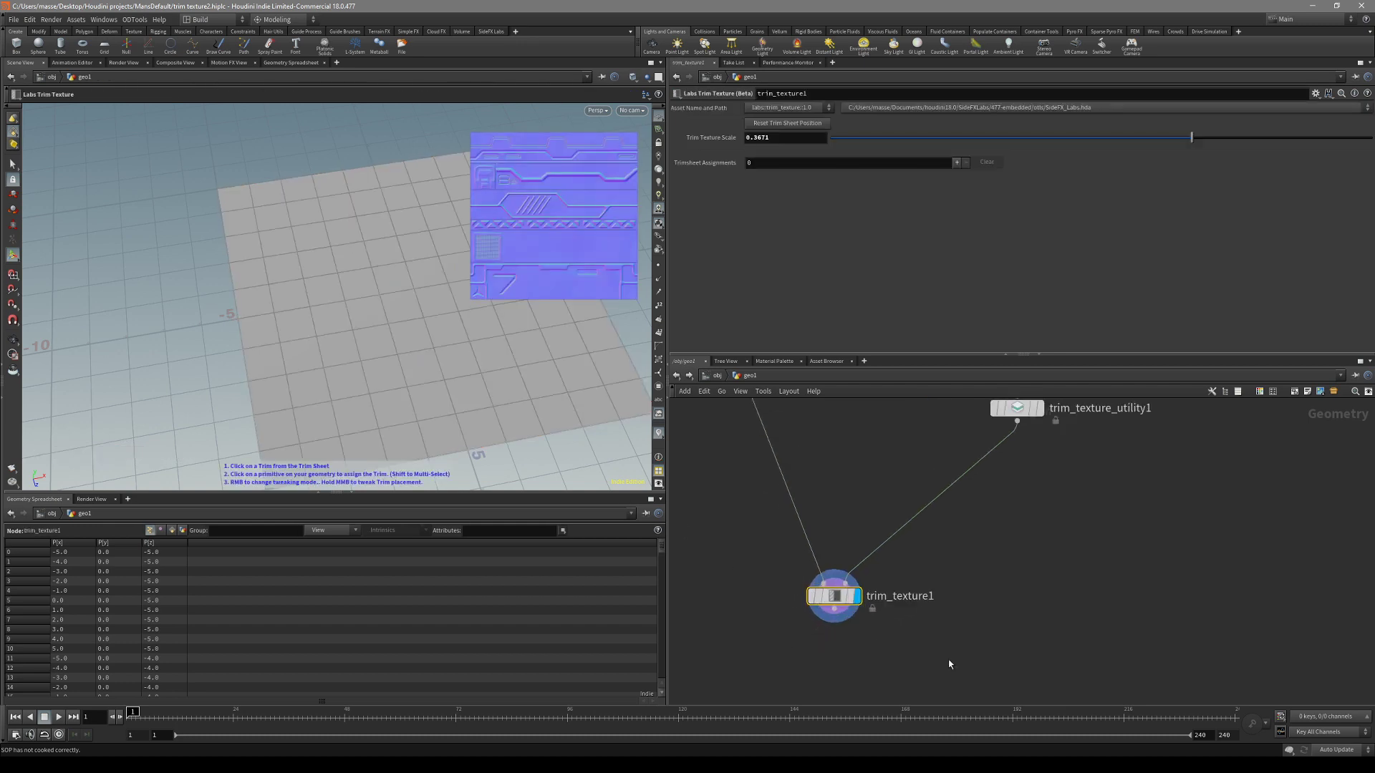
# - Examine the plain grid with the trim sheet overlay, its strips, and the wiring into trim_texture1
pyautogui.keyDown('alt'); pyautogui.moveTo(446, 339); pyautogui.dragTo(396, 381, button='right'); pyautogui.keyUp('alt')
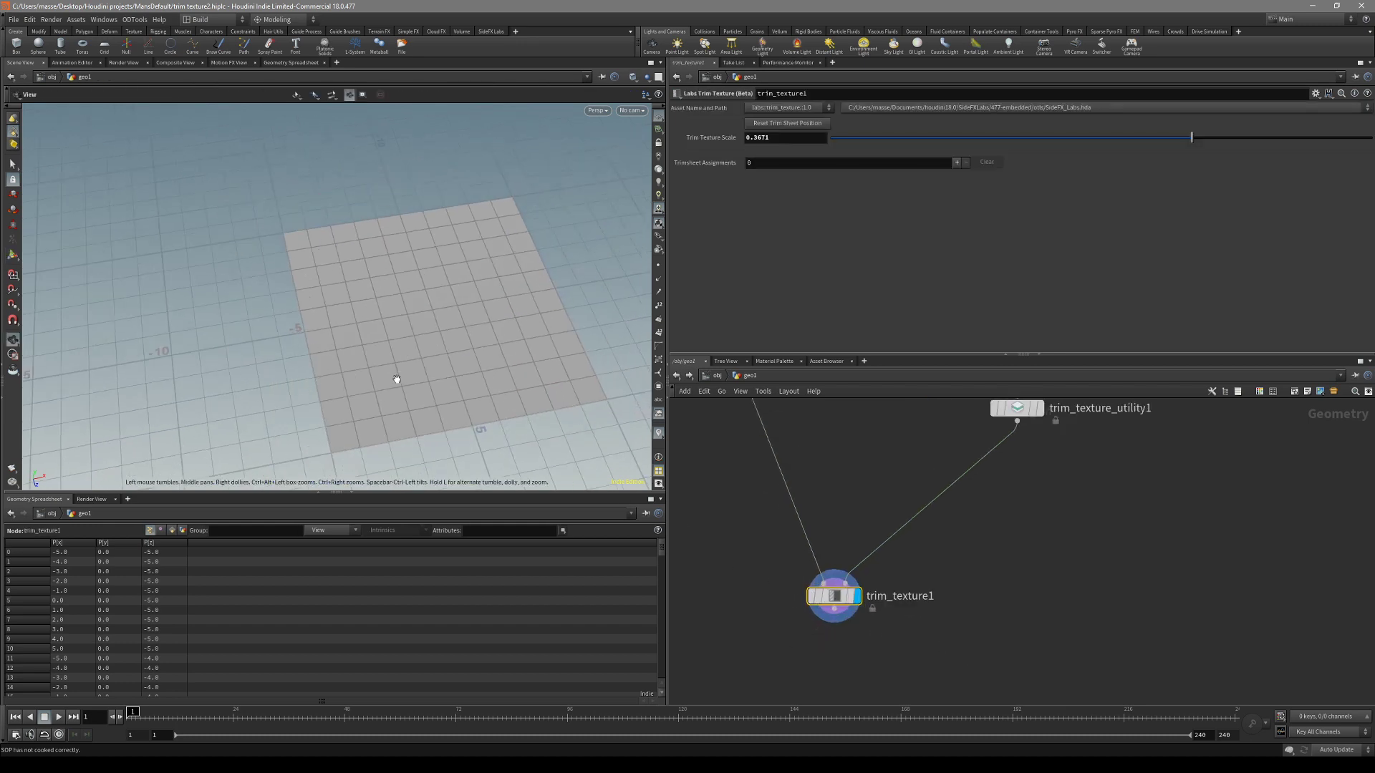
pyautogui.keyDown('alt'); pyautogui.moveTo(571, 351); pyautogui.dragTo(463, 351, button='middle'); pyautogui.keyUp('alt')
pyautogui.keyDown('alt'); pyautogui.moveTo(462, 351); pyautogui.dragTo(436, 342); pyautogui.keyUp('alt')
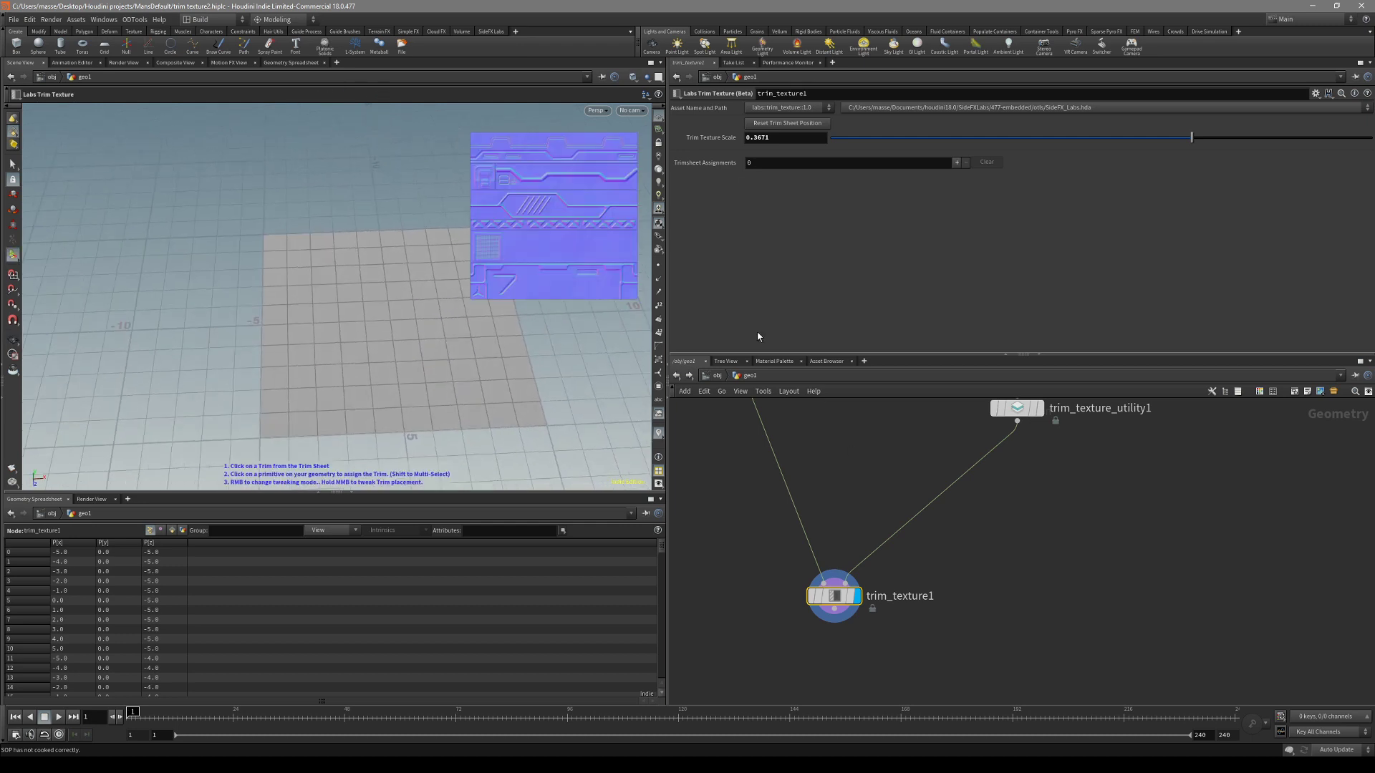
pyautogui.moveTo(483, 255); pyautogui.dragTo(521, 207)
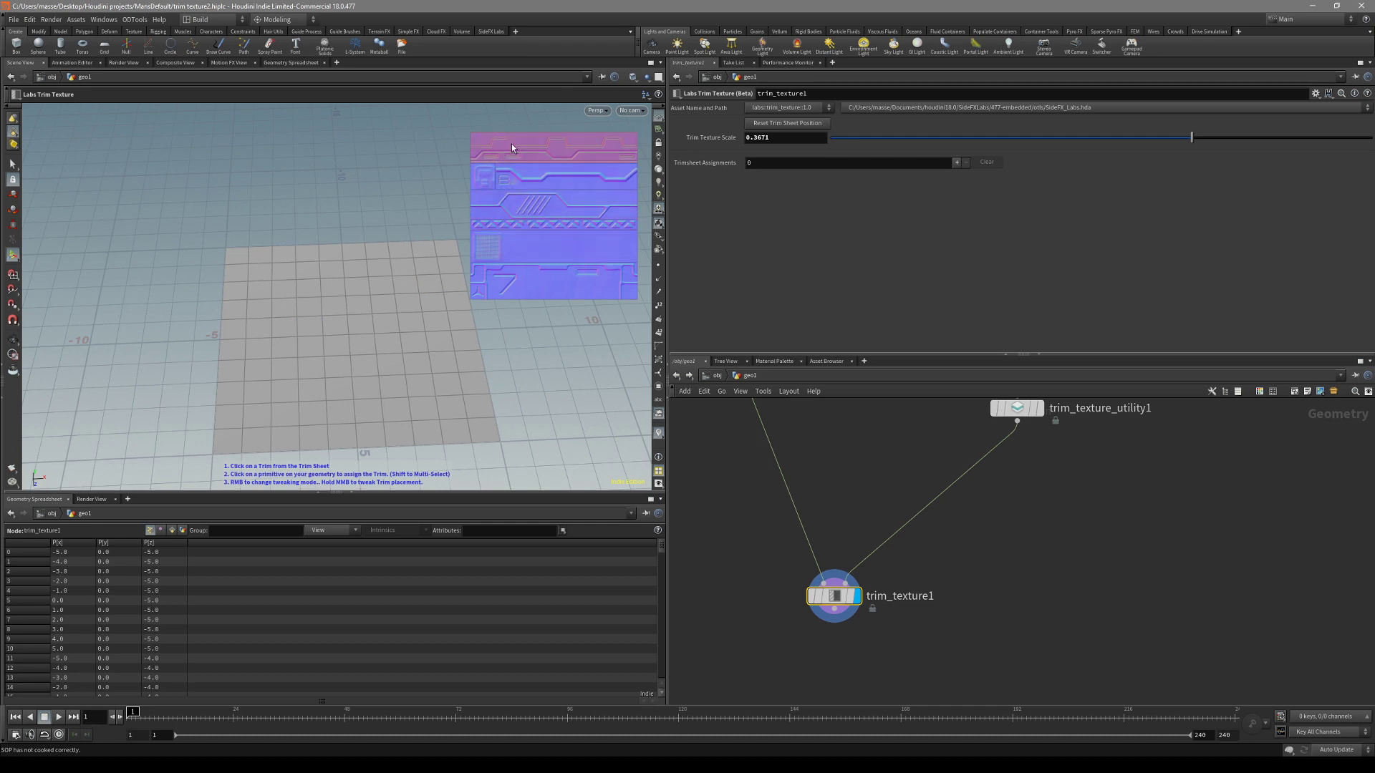
pyautogui.scroll(-2, 846, 500)
pyautogui.moveTo(838, 463); pyautogui.dragTo(817, 510, button='middle')
pyautogui.scroll(2, 816, 510)
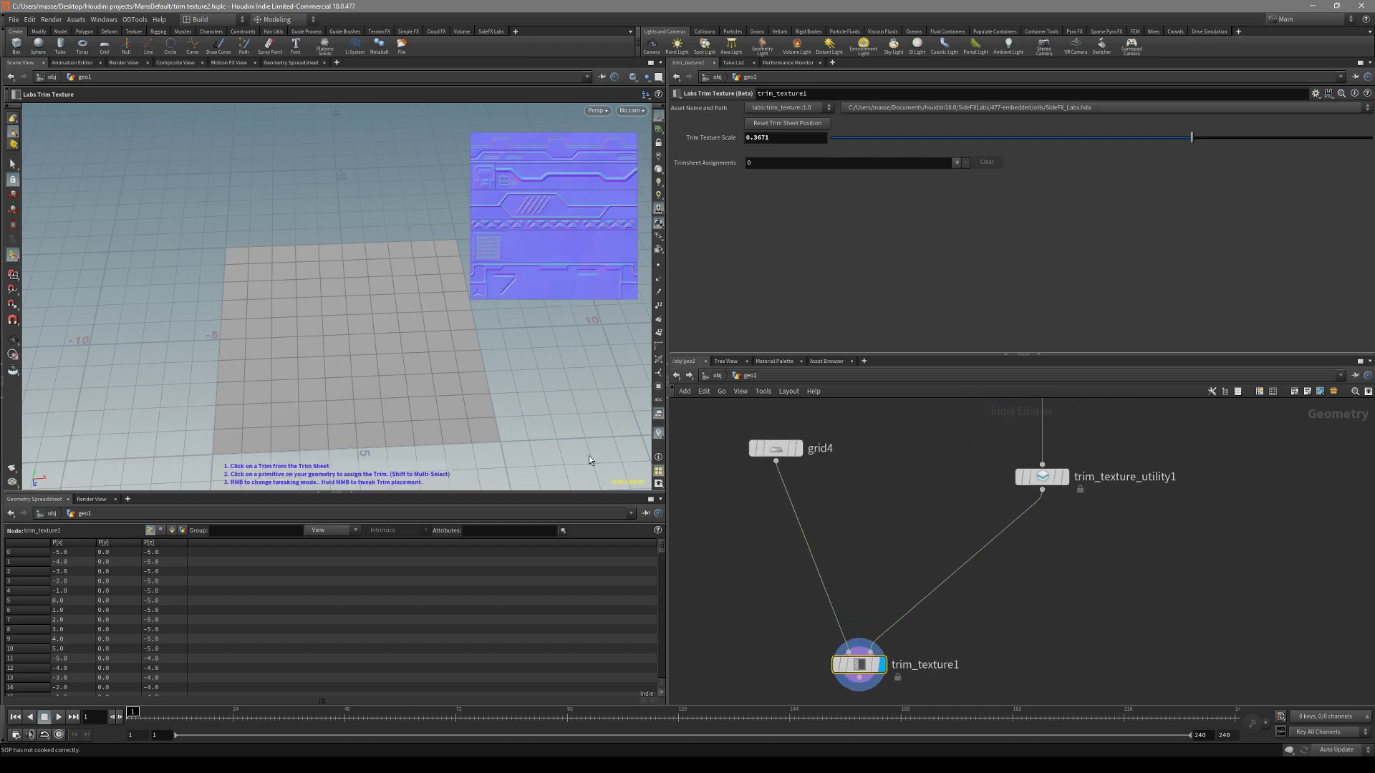
pyautogui.press('Escape')
pyautogui.moveTo(588, 460); pyautogui.dragTo(522, 396)
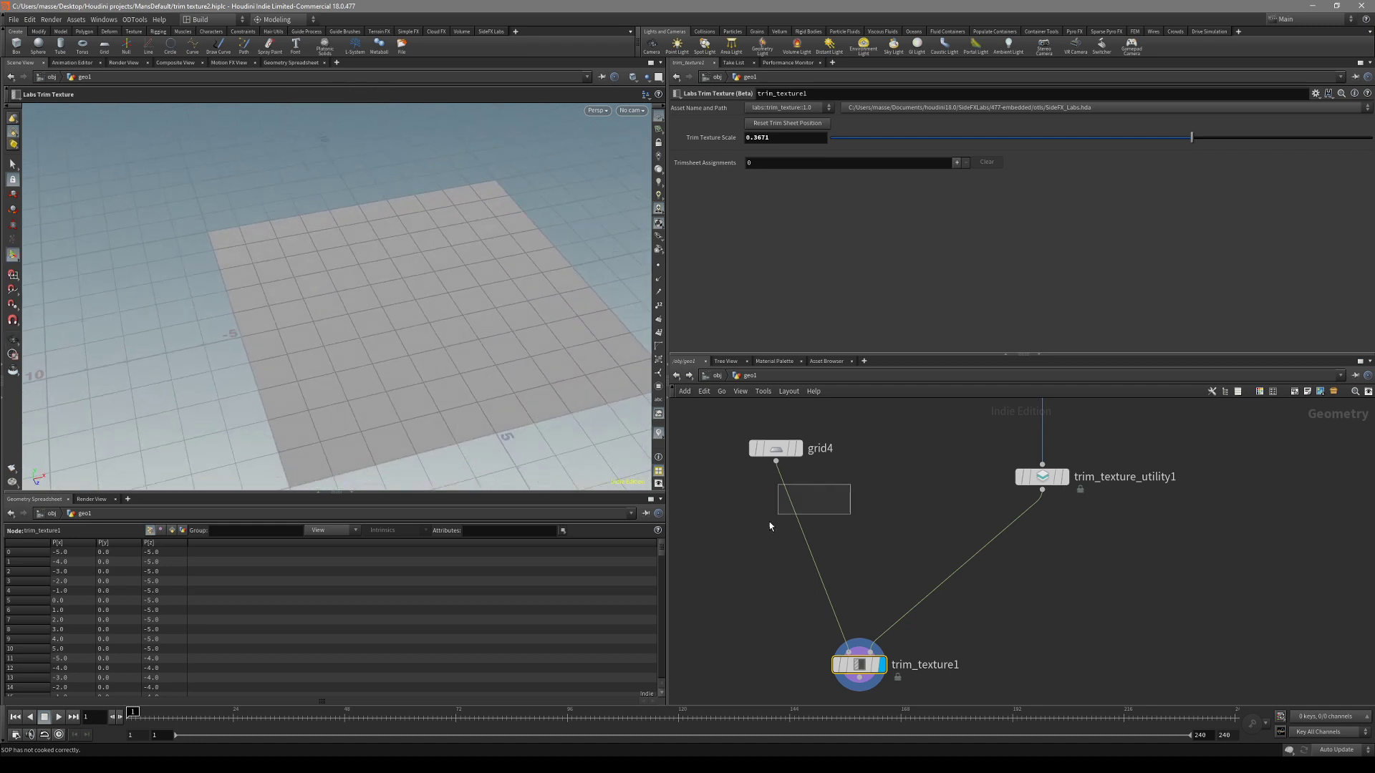
# - Insert a Labs Quick Material node between grid4 and trim_texture1 and display it
pyautogui.press('Tab')
pyautogui.write('qui')
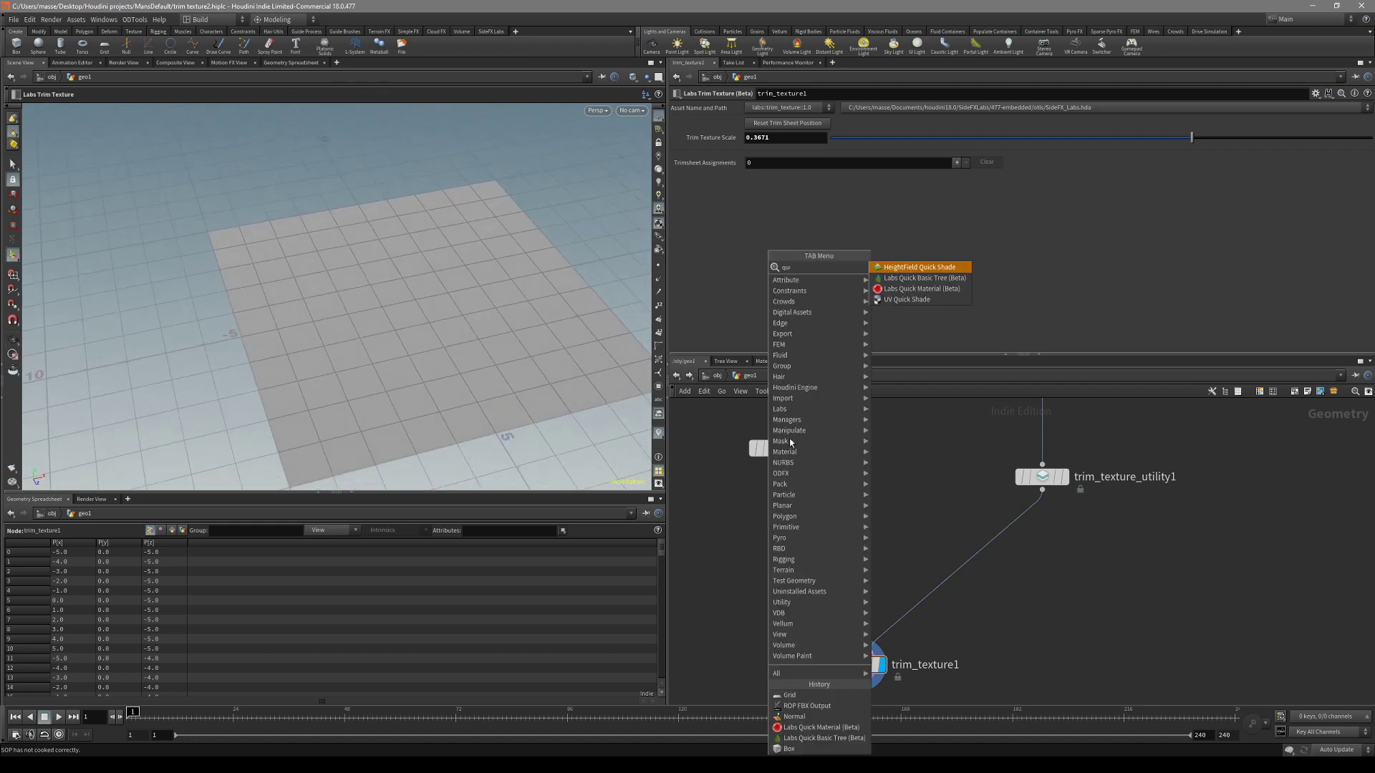
pyautogui.click(923, 289)
pyautogui.click(806, 525)
pyautogui.moveTo(840, 538); pyautogui.dragTo(783, 565)
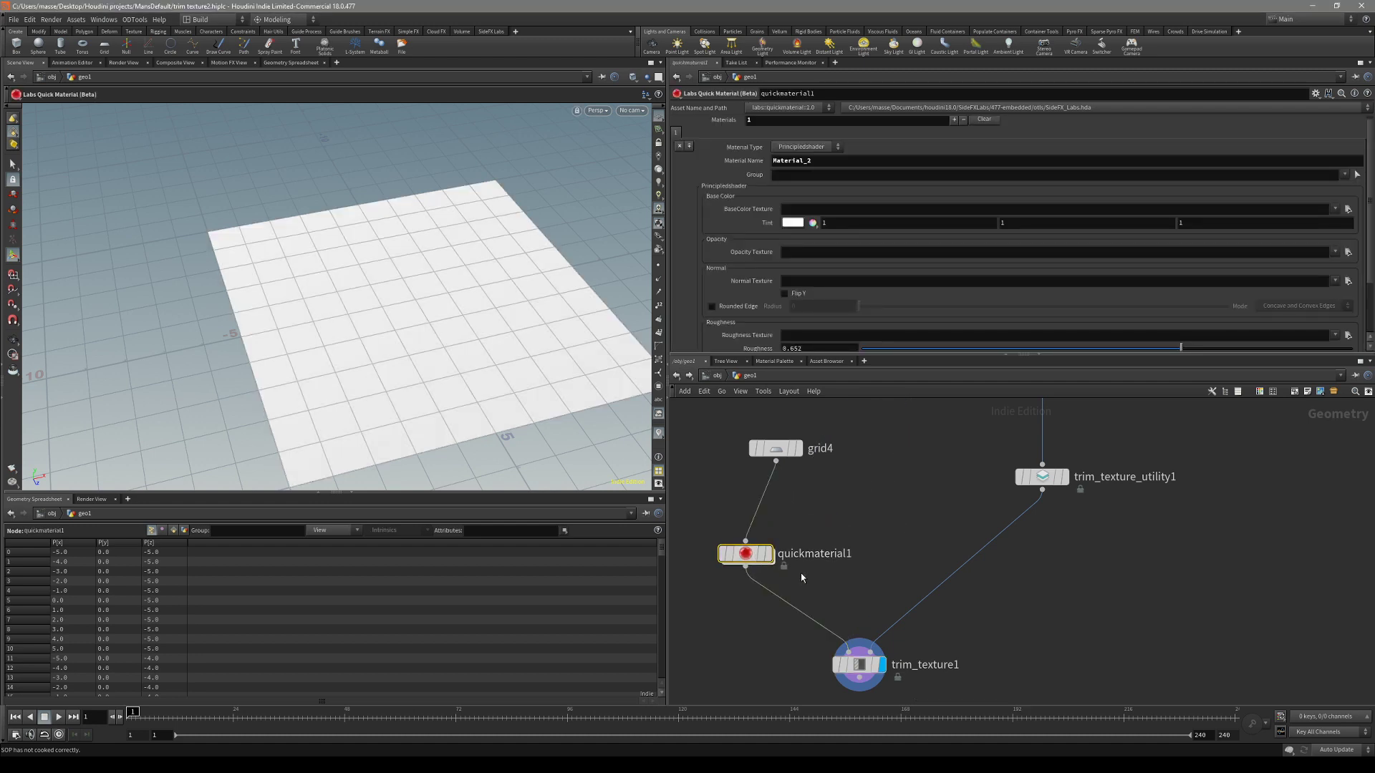
pyautogui.click(769, 554)
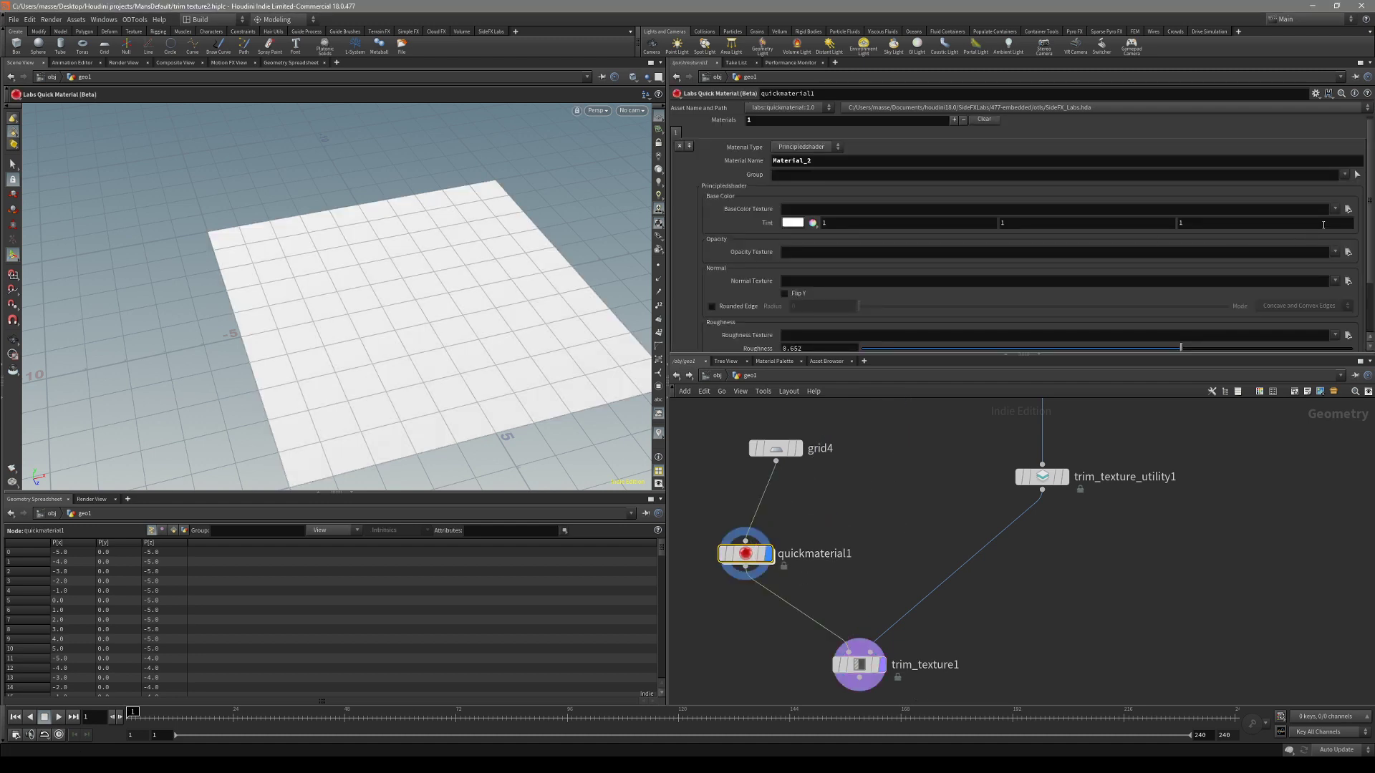
# - Load 1001_Base_Color.png as the material's base color texture and 1001_Normal_DirectX.png as its normal texture
pyautogui.click(1349, 209)
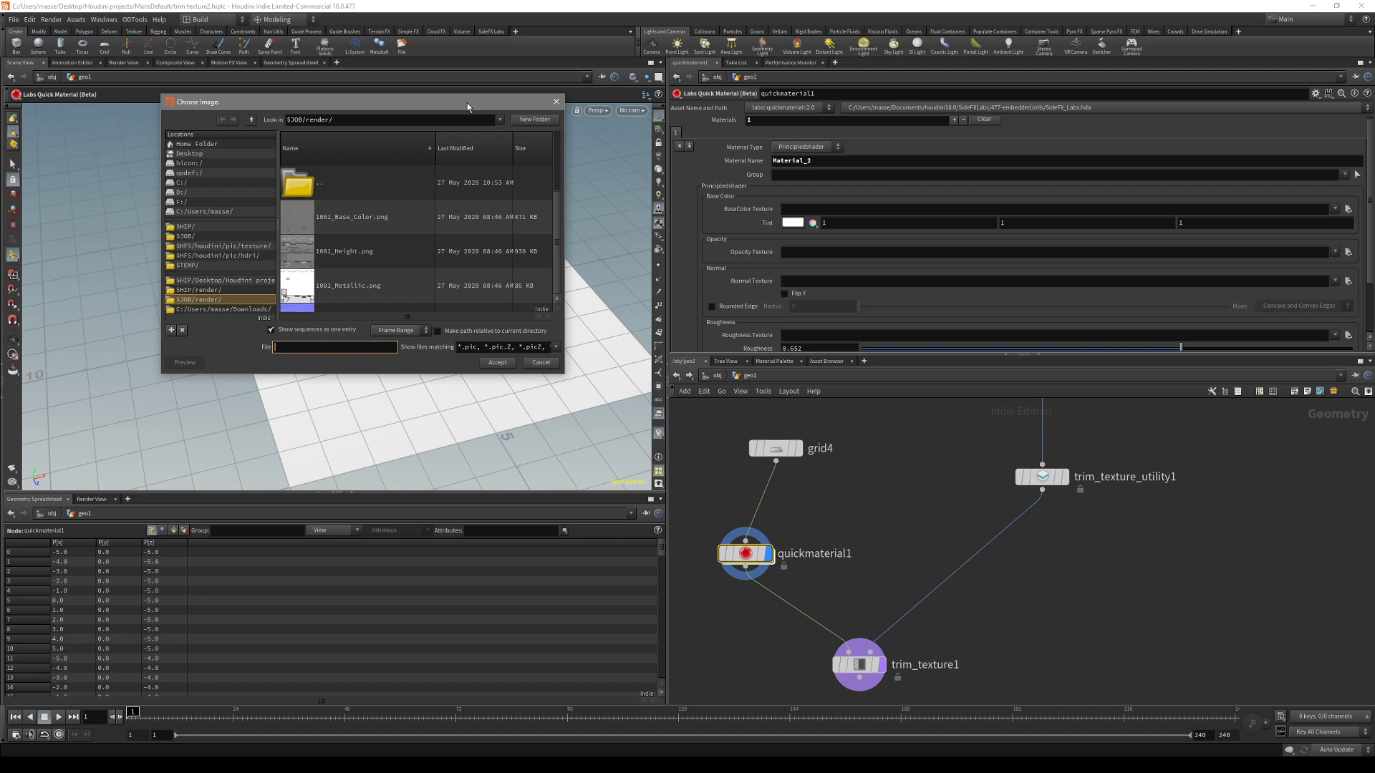
pyautogui.doubleClick(376, 286)
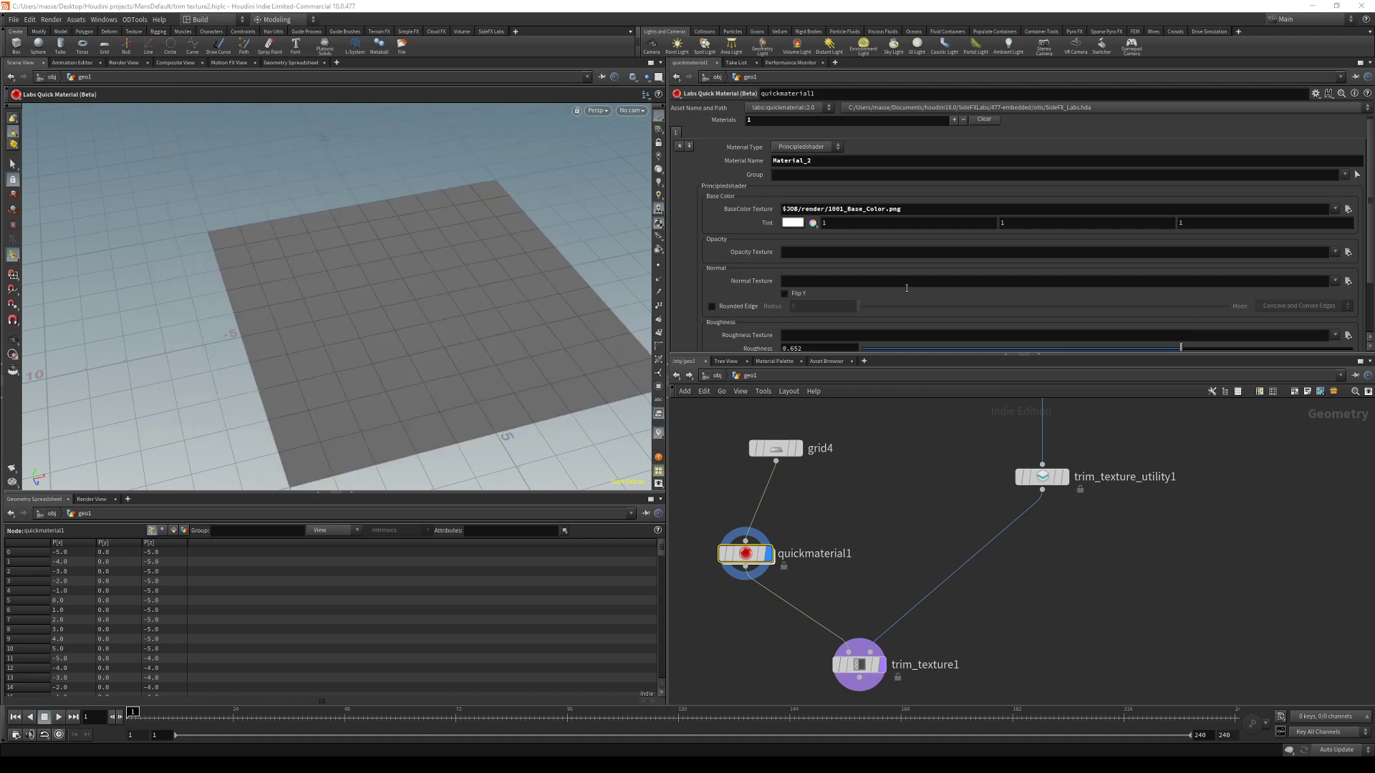
pyautogui.scroll(-1, 1093, 296)
pyautogui.click(1348, 267)
pyautogui.scroll(-3, 392, 313)
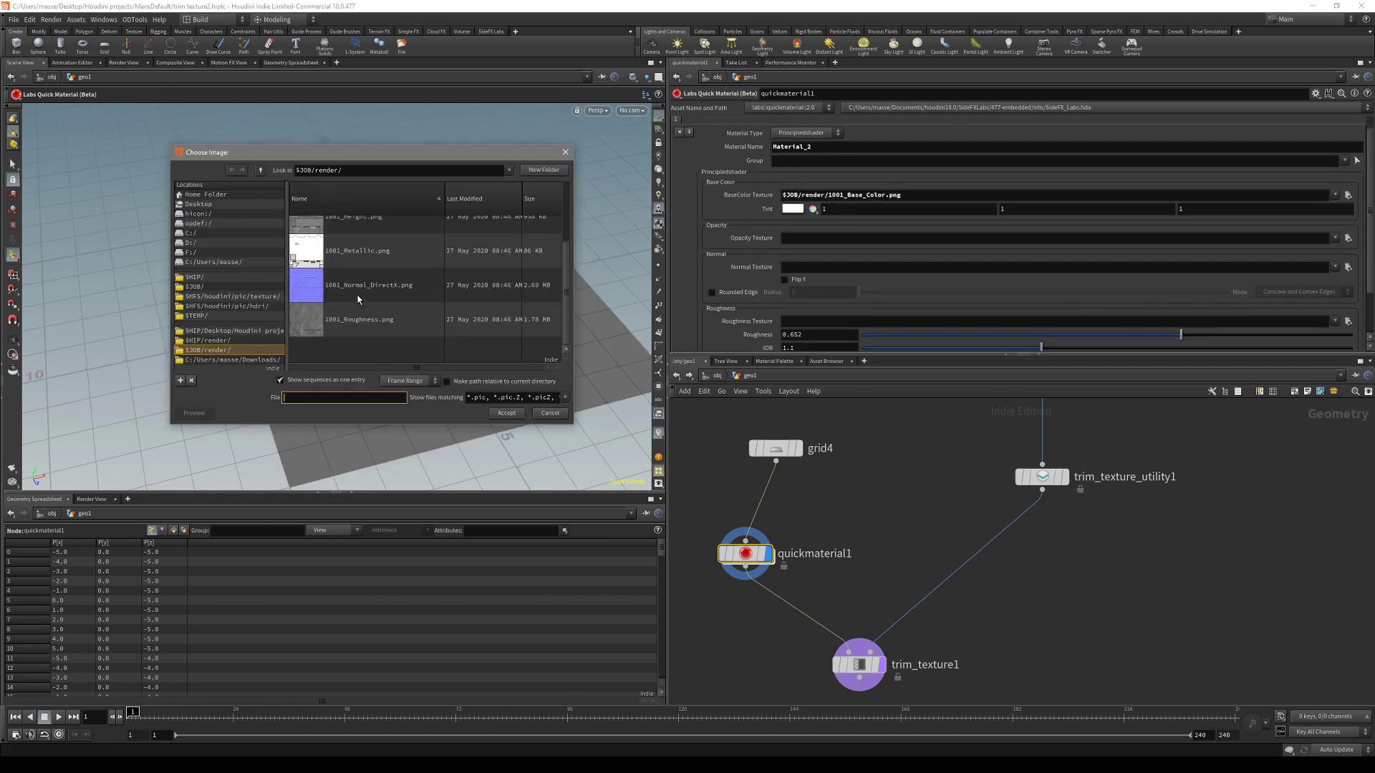
pyautogui.doubleClick(359, 294)
# - Load 1001_Roughness.png as the material's roughness texture and 1001_Metallic.png as its metallic texture
pyautogui.scroll(-4, 1002, 294)
pyautogui.click(1348, 266)
pyautogui.scroll(-1, 378, 339)
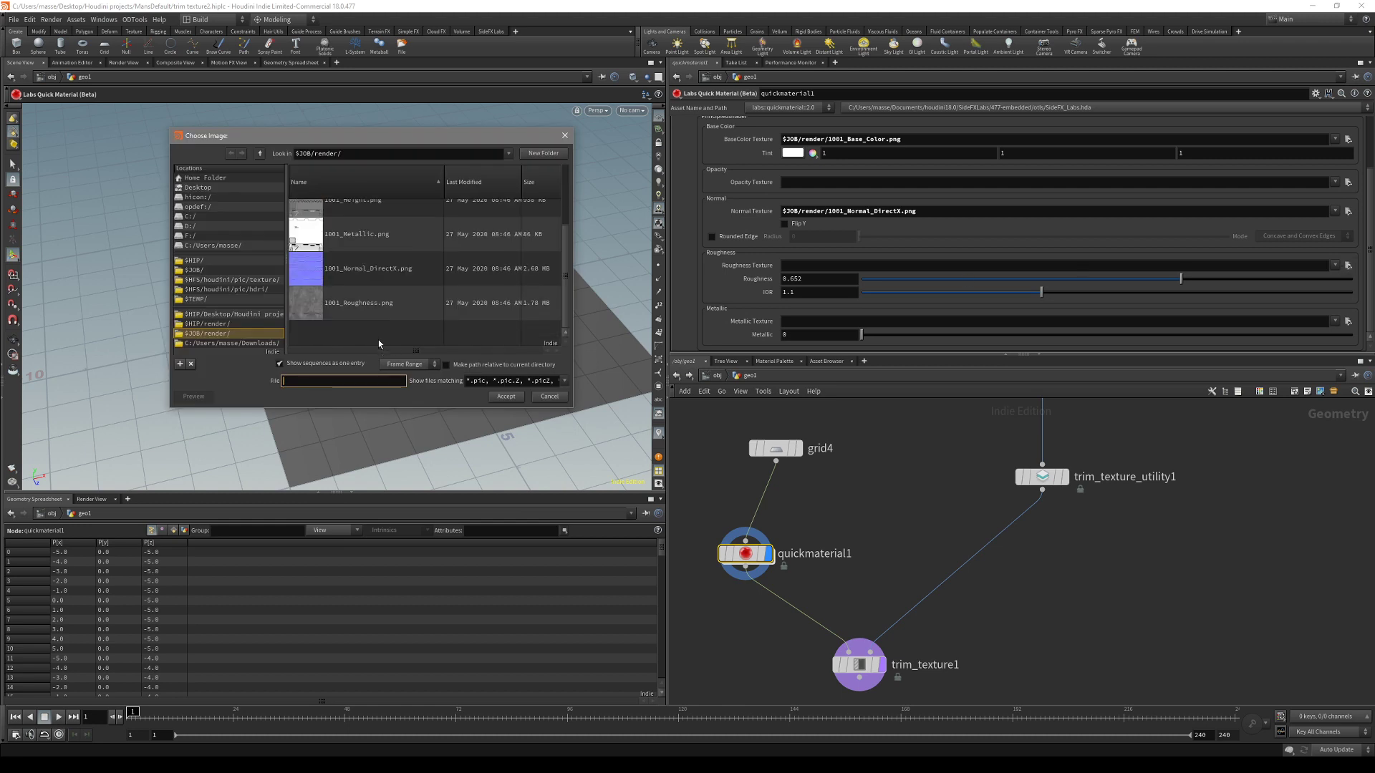
pyautogui.doubleClick(372, 315)
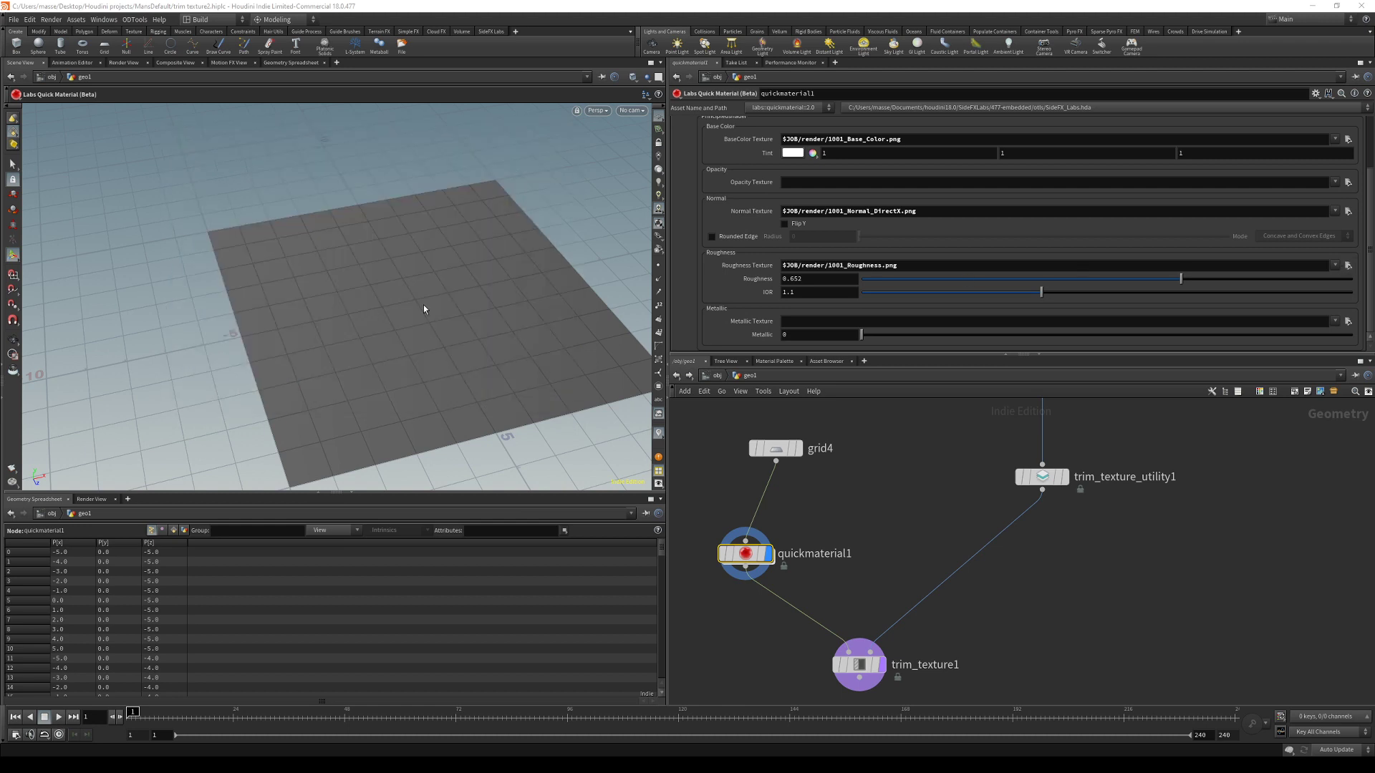
pyautogui.click(1349, 321)
pyautogui.scroll(-3, 427, 323)
pyautogui.click(393, 220)
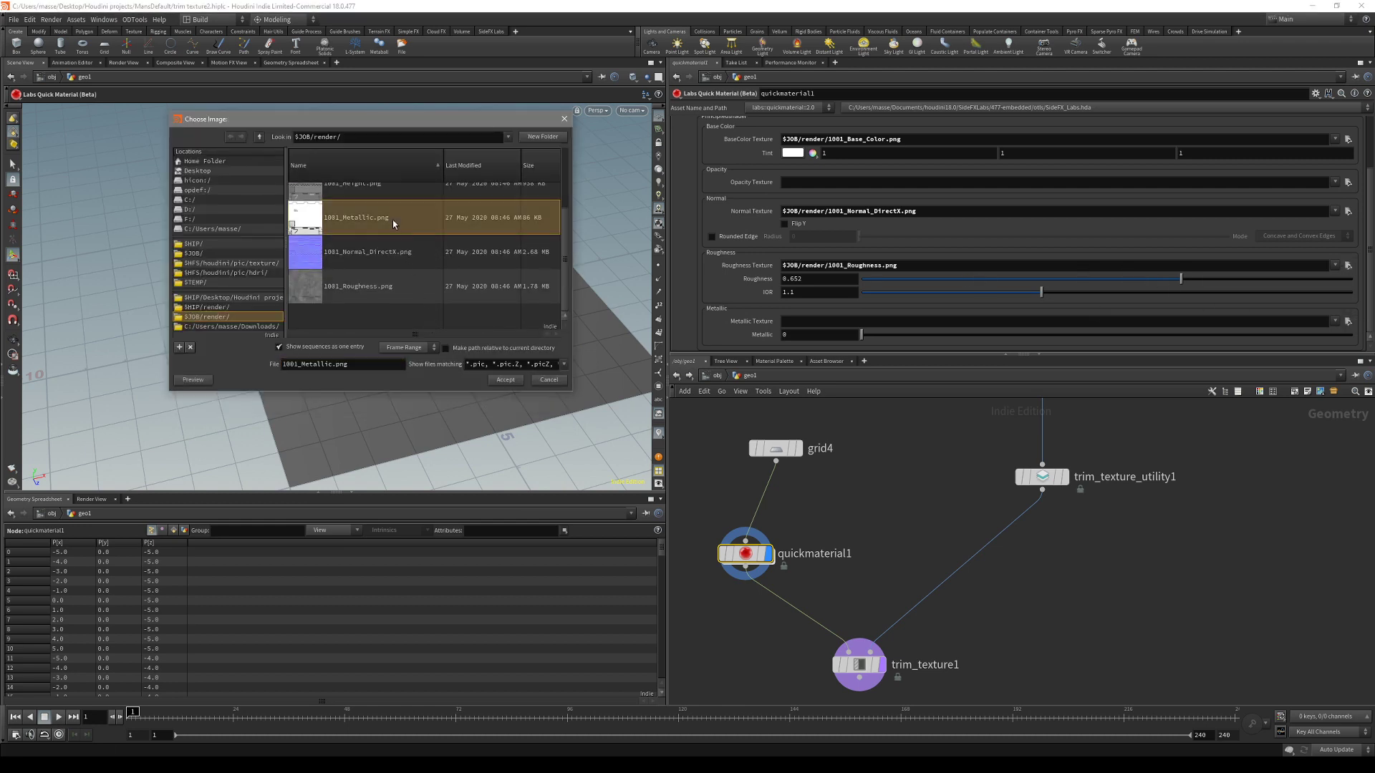
pyautogui.click(505, 380)
# - Select and display trim_texture1 so the trim sheet overlays the textured grid
pyautogui.moveTo(886, 550); pyautogui.dragTo(889, 523, button='middle')
pyautogui.moveTo(897, 608); pyautogui.dragTo(835, 664)
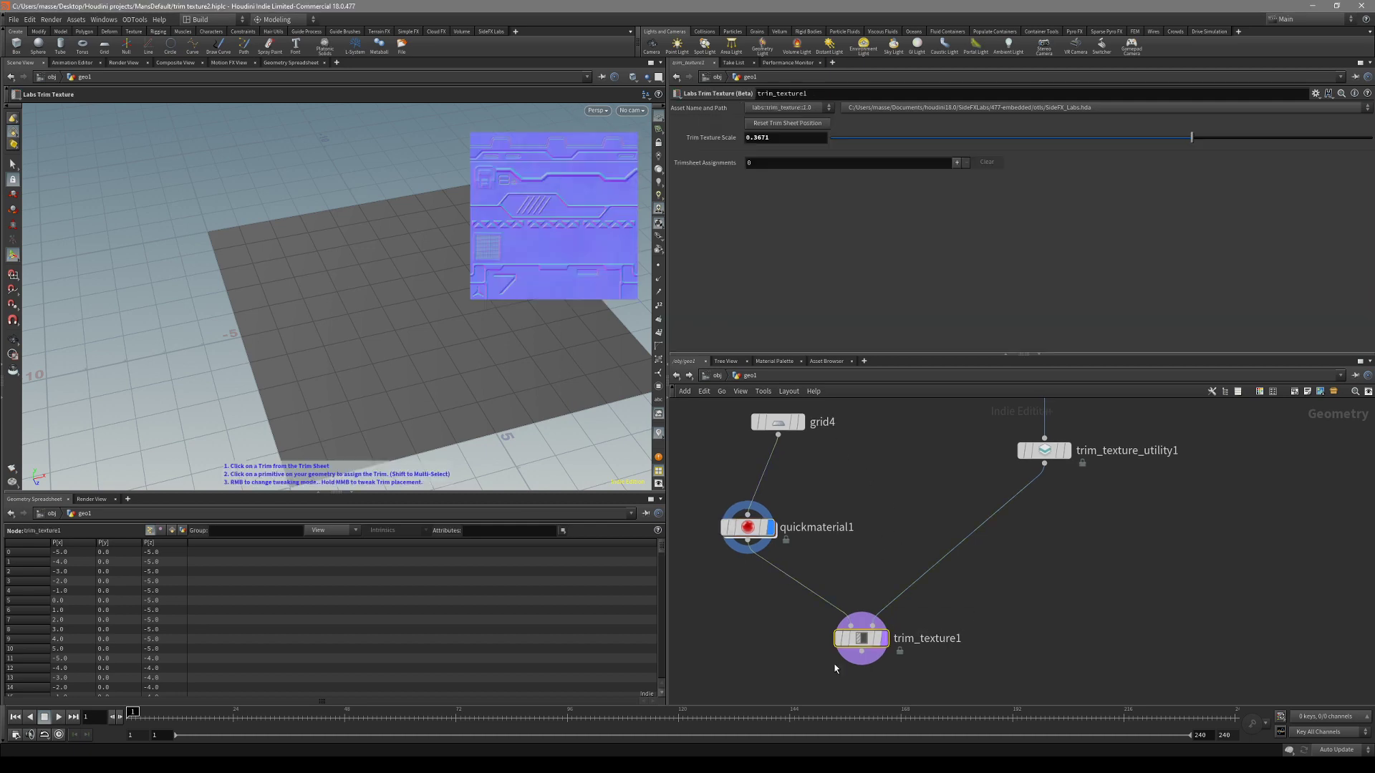
pyautogui.press('r')
pyautogui.scroll(-1, 359, 398)
pyautogui.keyDown('alt'); pyautogui.moveTo(359, 398); pyautogui.dragTo(342, 394); pyautogui.keyUp('alt')
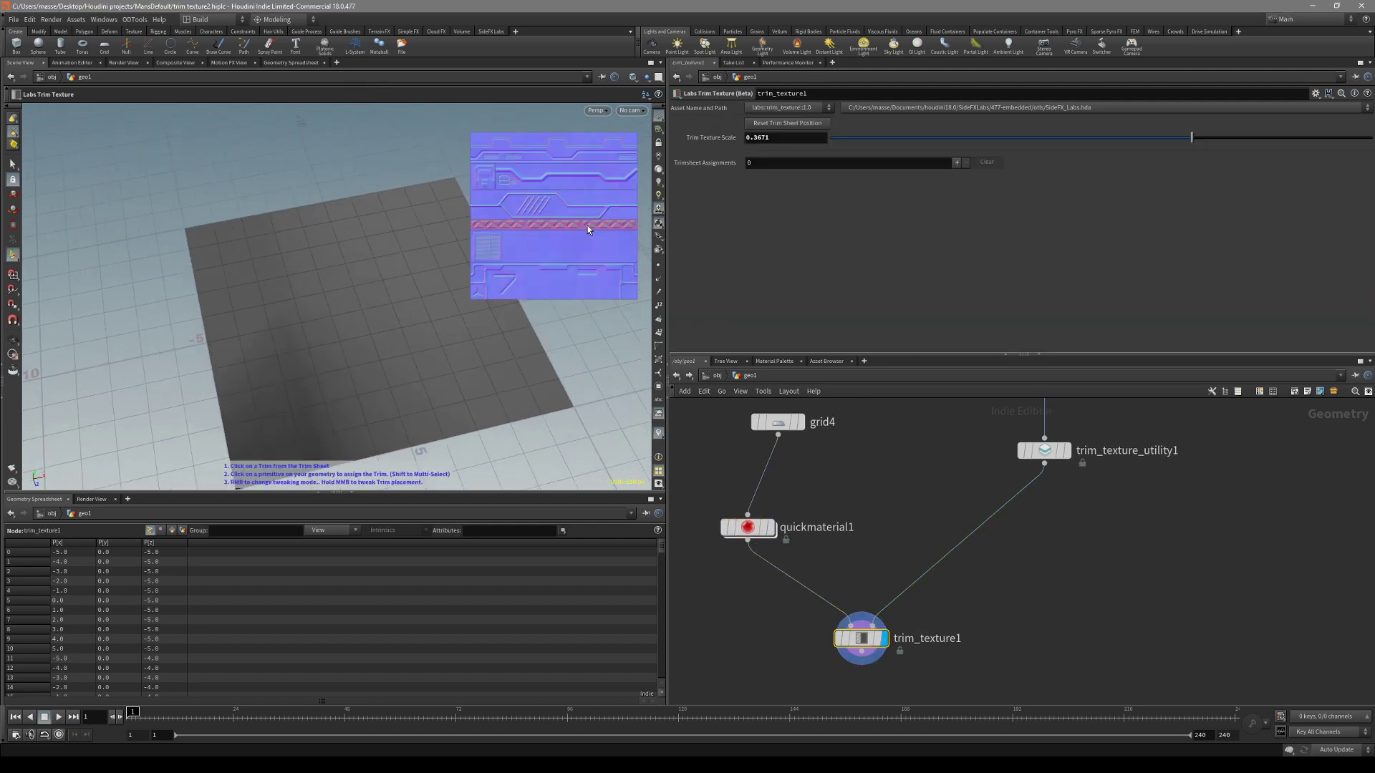
pyautogui.keyDown('alt'); pyautogui.moveTo(525, 350); pyautogui.dragTo(497, 392, button='middle'); pyautogui.keyUp('alt')
# - Assign trim target 2 to faces 66, 67, 87 and 99 of the grid
pyautogui.press('Return')
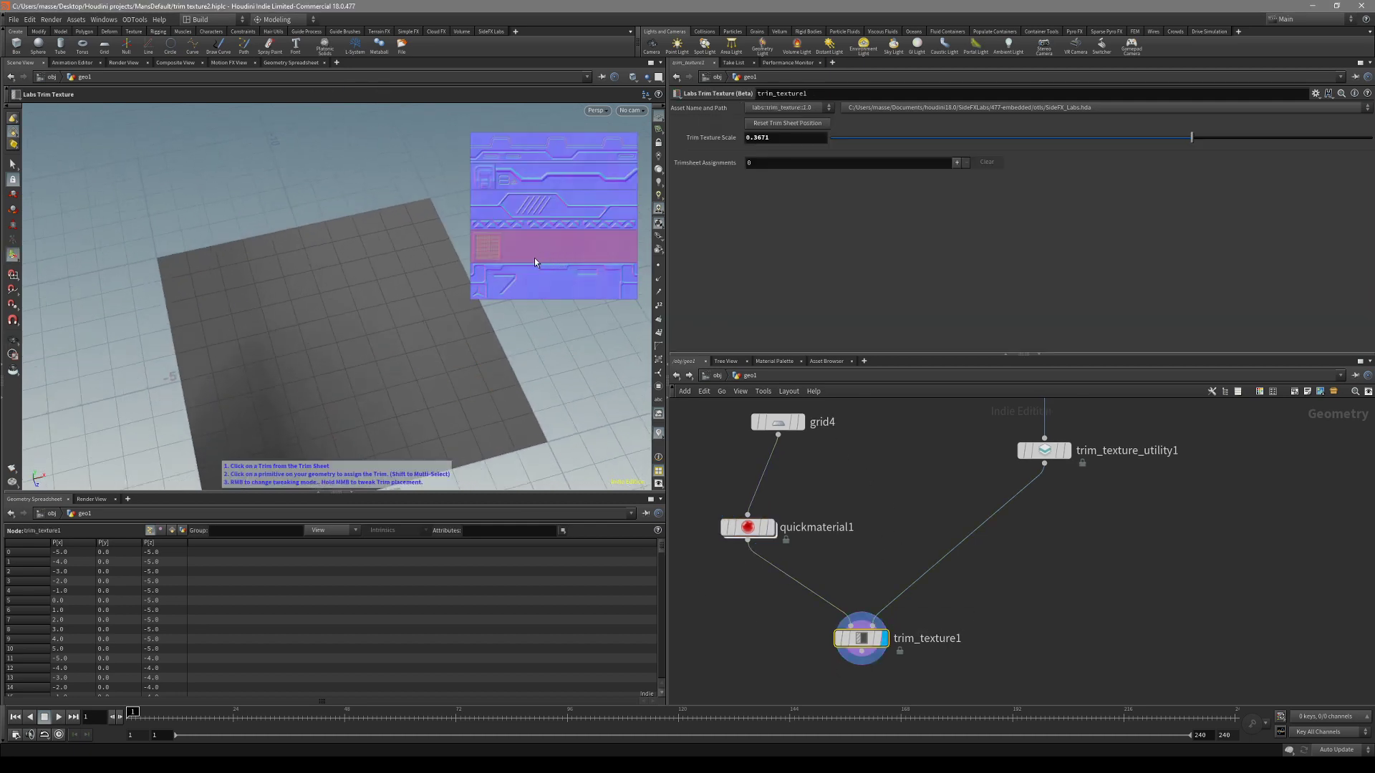
pyautogui.keyDown('alt'); pyautogui.moveTo(381, 356); pyautogui.dragTo(396, 298, button='middle'); pyautogui.keyUp('alt')
pyautogui.click(413, 300)
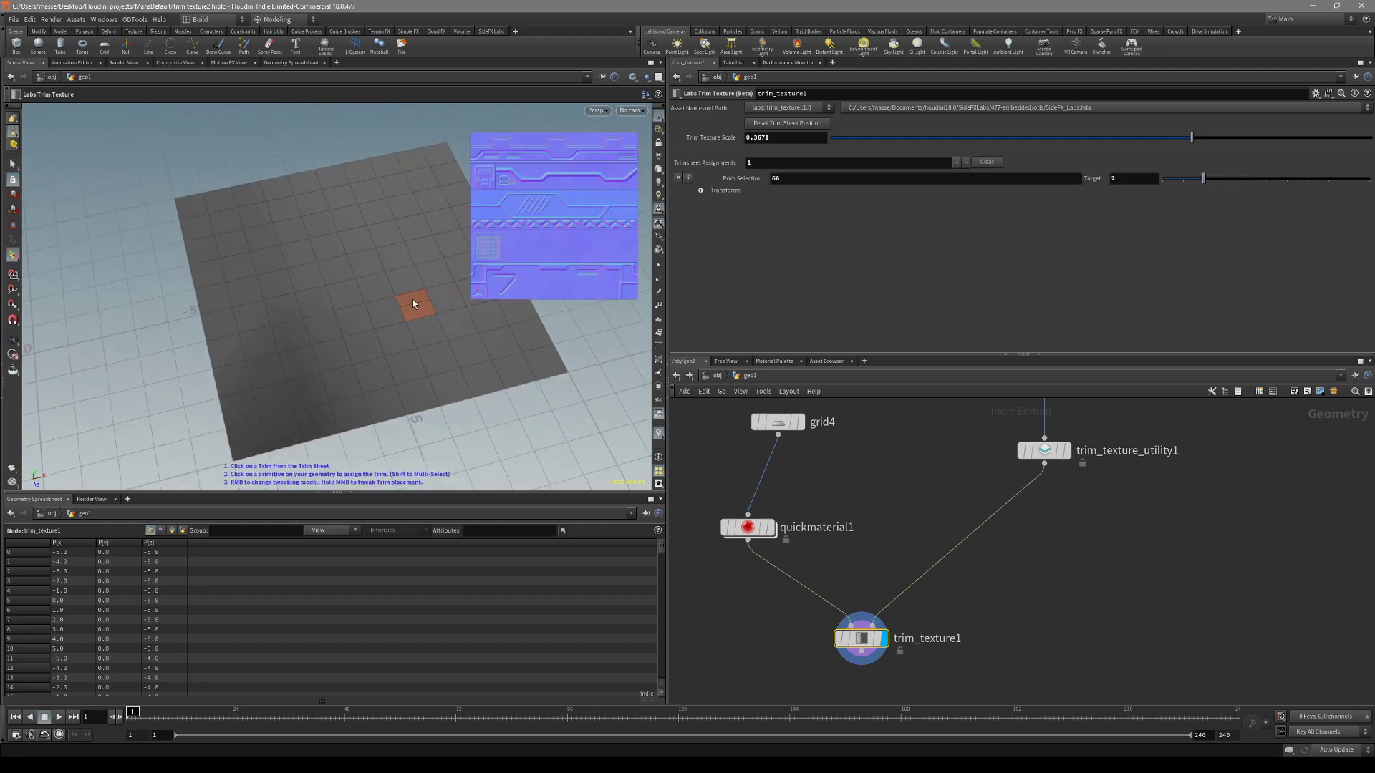
pyautogui.click(439, 304)
pyautogui.click(476, 351)
pyautogui.click(544, 359)
# - Switch to trim target 4 and assign it to grid faces 76, 74 and further faces nearby
pyautogui.click(507, 288)
pyautogui.click(425, 334)
pyautogui.keyDown('alt'); pyautogui.moveTo(429, 334); pyautogui.dragTo(515, 333, button='right'); pyautogui.keyUp('alt')
pyautogui.press('Return')
pyautogui.click(347, 350)
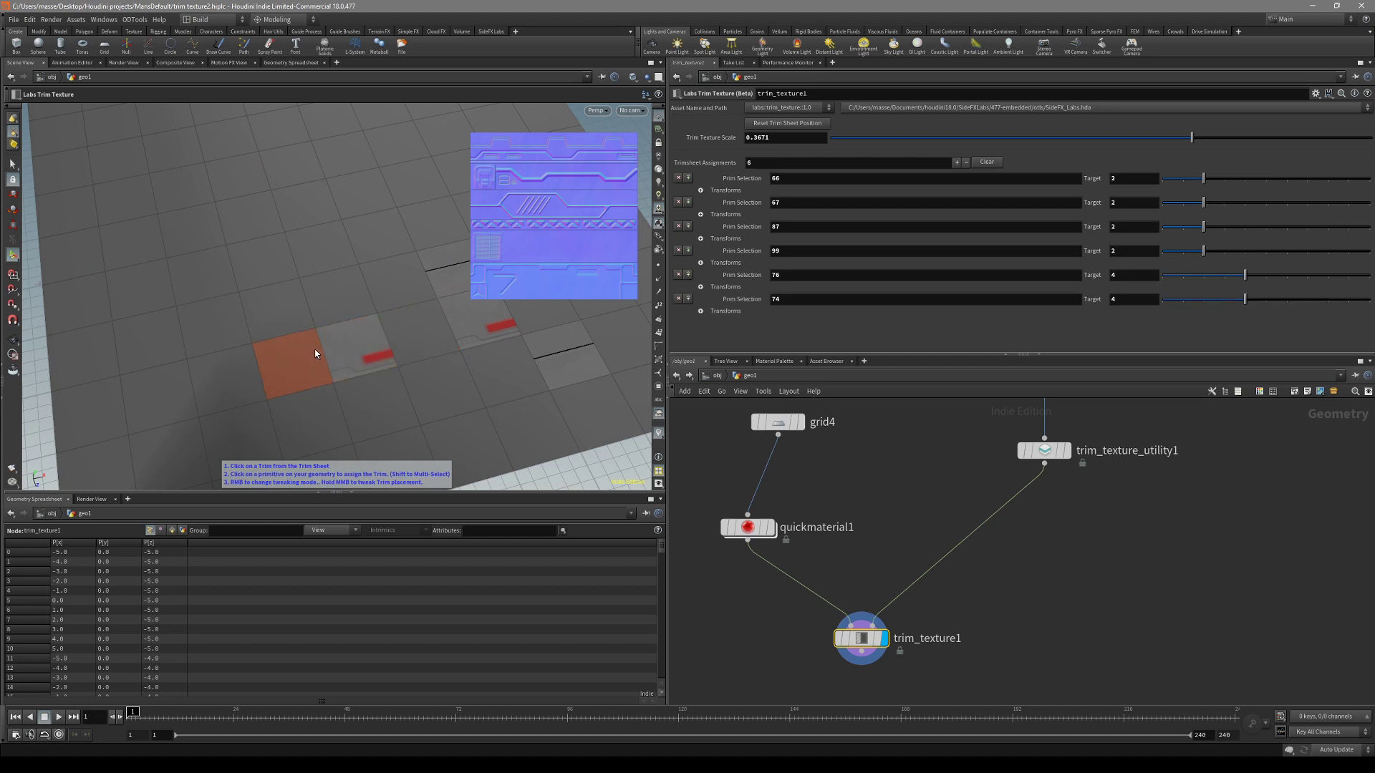
pyautogui.click(322, 300)
pyautogui.click(272, 305)
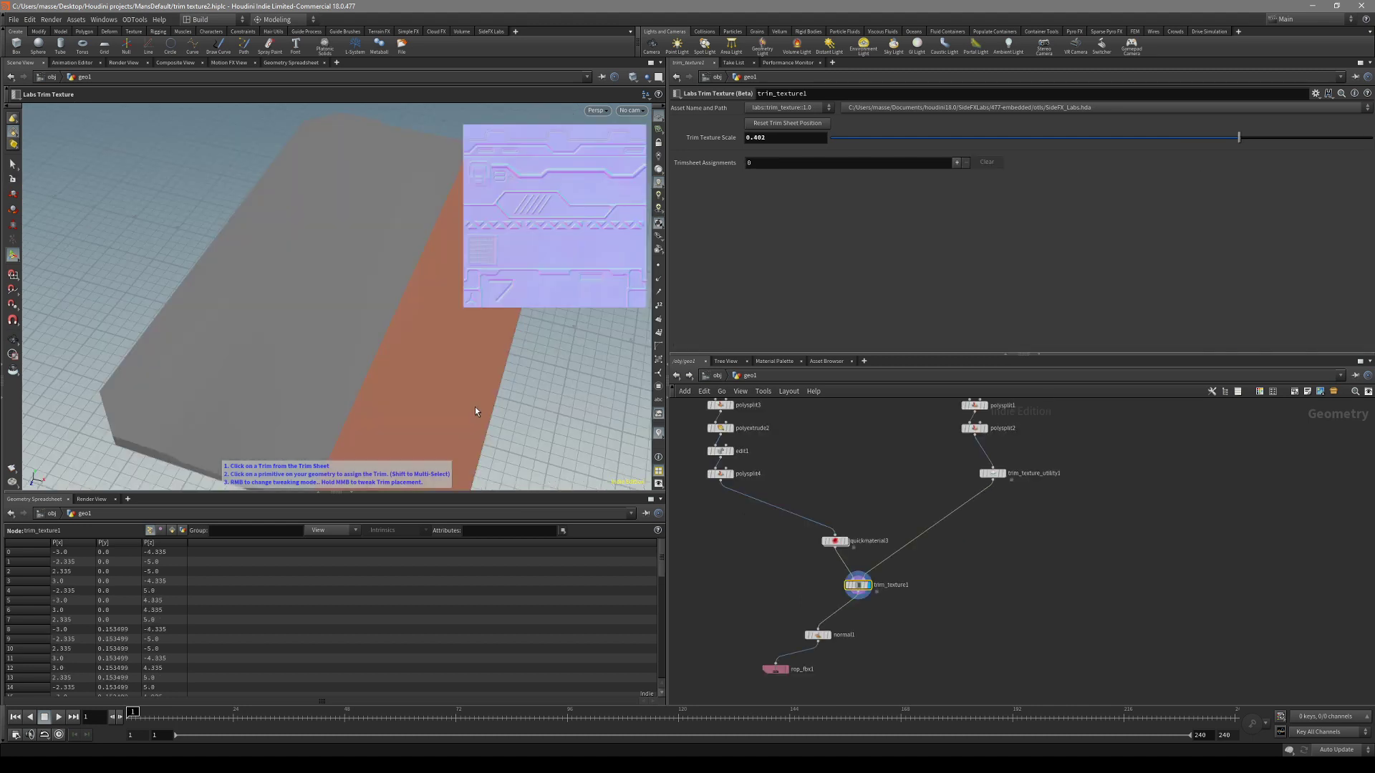
# - Switch the display between trim_texture1 and normal1, ending on normal1, to compare the plate's shading
pyautogui.scroll(-5, 475, 406)
pyautogui.moveTo(384, 380); pyautogui.dragTo(430, 412)
pyautogui.click(818, 635)
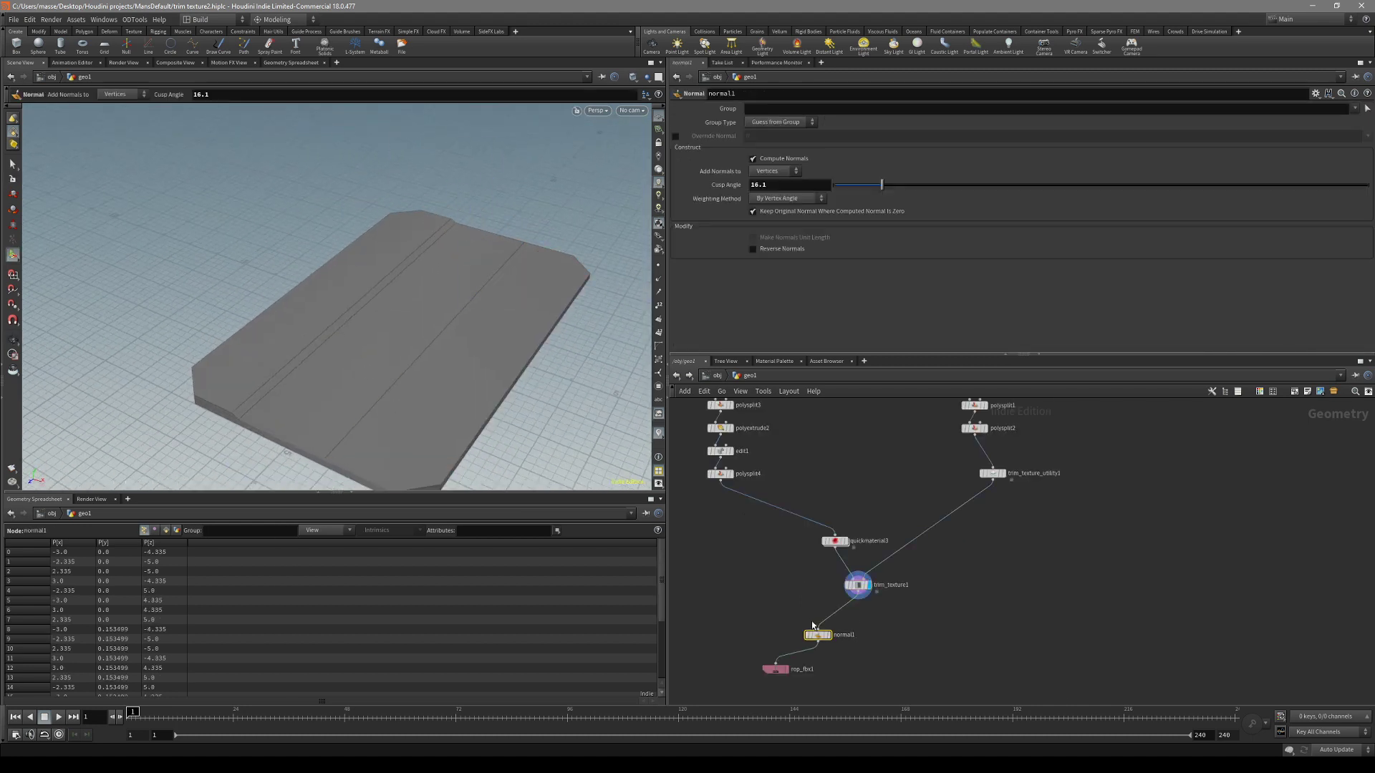
pyautogui.scroll(3, 838, 546)
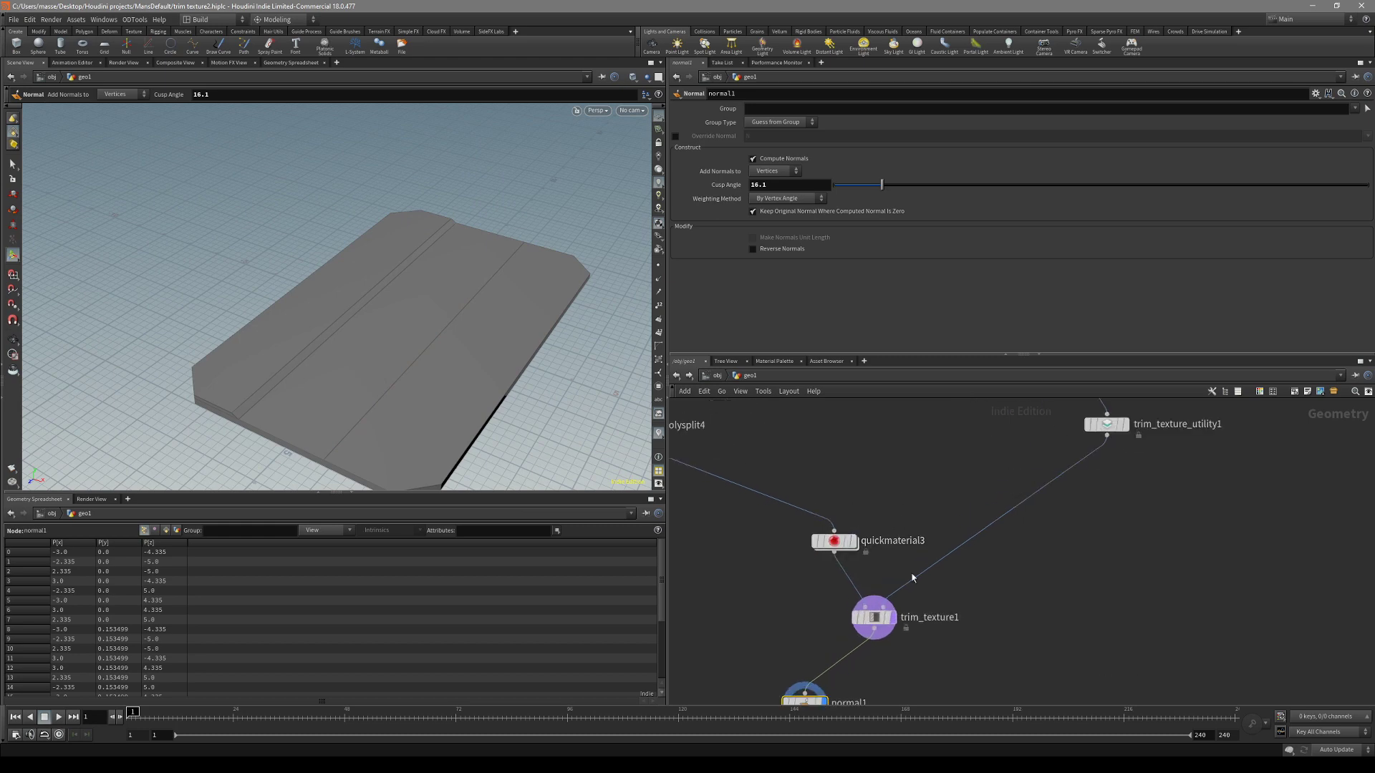
pyautogui.click(874, 620)
pyautogui.keyDown('alt'); pyautogui.moveTo(467, 401); pyautogui.dragTo(410, 396); pyautogui.keyUp('alt')
pyautogui.moveTo(759, 454)
pyautogui.mouseDown(button='middle')
pyautogui.moveTo(817, 527)
pyautogui.moveTo(829, 425)
pyautogui.mouseUp(button='middle')
pyautogui.click(892, 675)
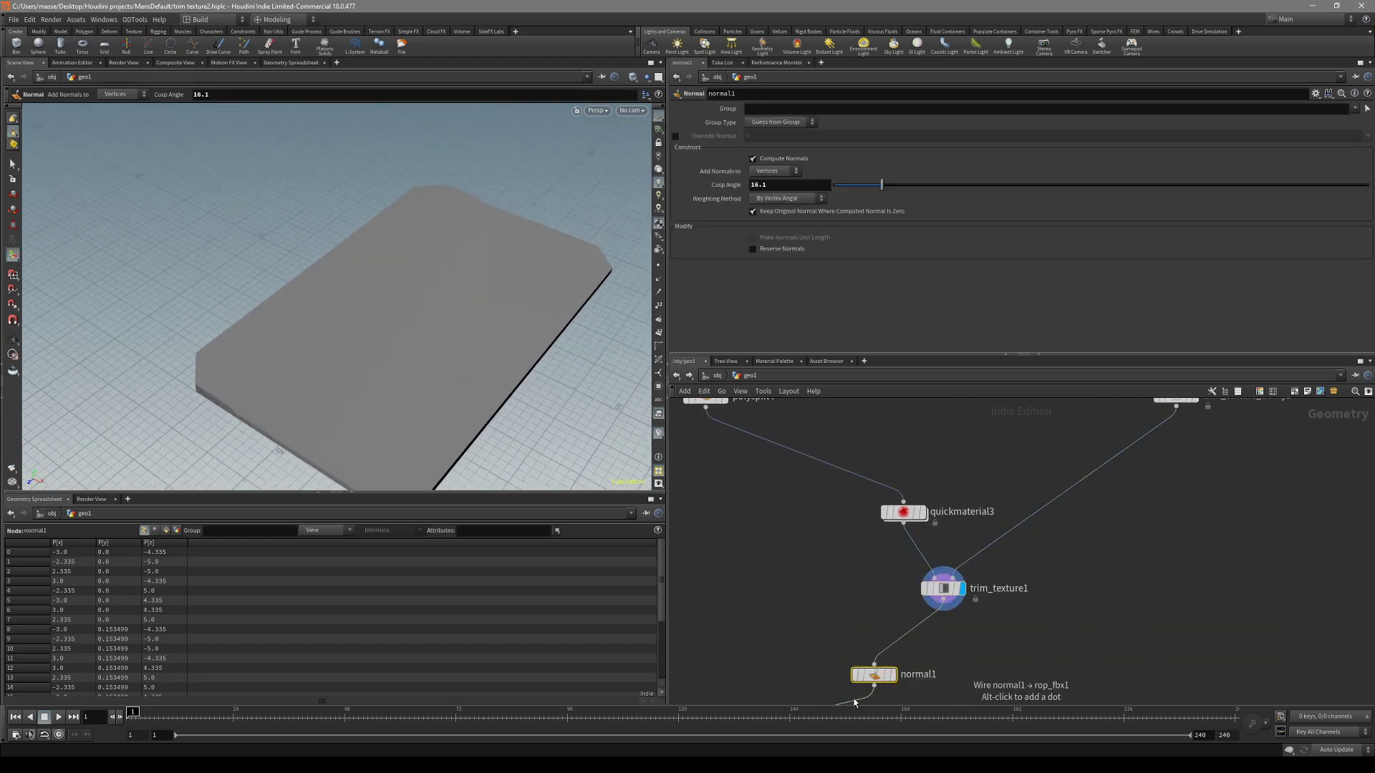
# - Toggle the wireframe overlay and examine the plate's surface and edges with normal1 displayed
pyautogui.hotkey('shift', 'w')
pyautogui.moveTo(410, 401)
pyautogui.keyDown('alt'); pyautogui.mouseDown()
pyautogui.moveTo(438, 398)
pyautogui.moveTo(421, 362)
pyautogui.mouseUp(); pyautogui.keyUp('alt')
pyautogui.moveTo(421, 362)
pyautogui.keyDown('alt'); pyautogui.mouseDown(button='right')
pyautogui.moveTo(353, 350)
pyautogui.moveTo(423, 386)
pyautogui.mouseUp(button='right'); pyautogui.keyUp('alt')
pyautogui.keyDown('alt'); pyautogui.moveTo(423, 386); pyautogui.dragTo(390, 380); pyautogui.keyUp('alt')
pyautogui.keyDown('alt'); pyautogui.moveTo(391, 380); pyautogui.dragTo(376, 363, button='right'); pyautogui.keyUp('alt')
pyautogui.keyDown('alt'); pyautogui.moveTo(376, 363); pyautogui.dragTo(439, 342); pyautogui.keyUp('alt')
pyautogui.keyDown('alt'); pyautogui.moveTo(439, 341); pyautogui.dragTo(482, 375, button='right'); pyautogui.keyUp('alt')
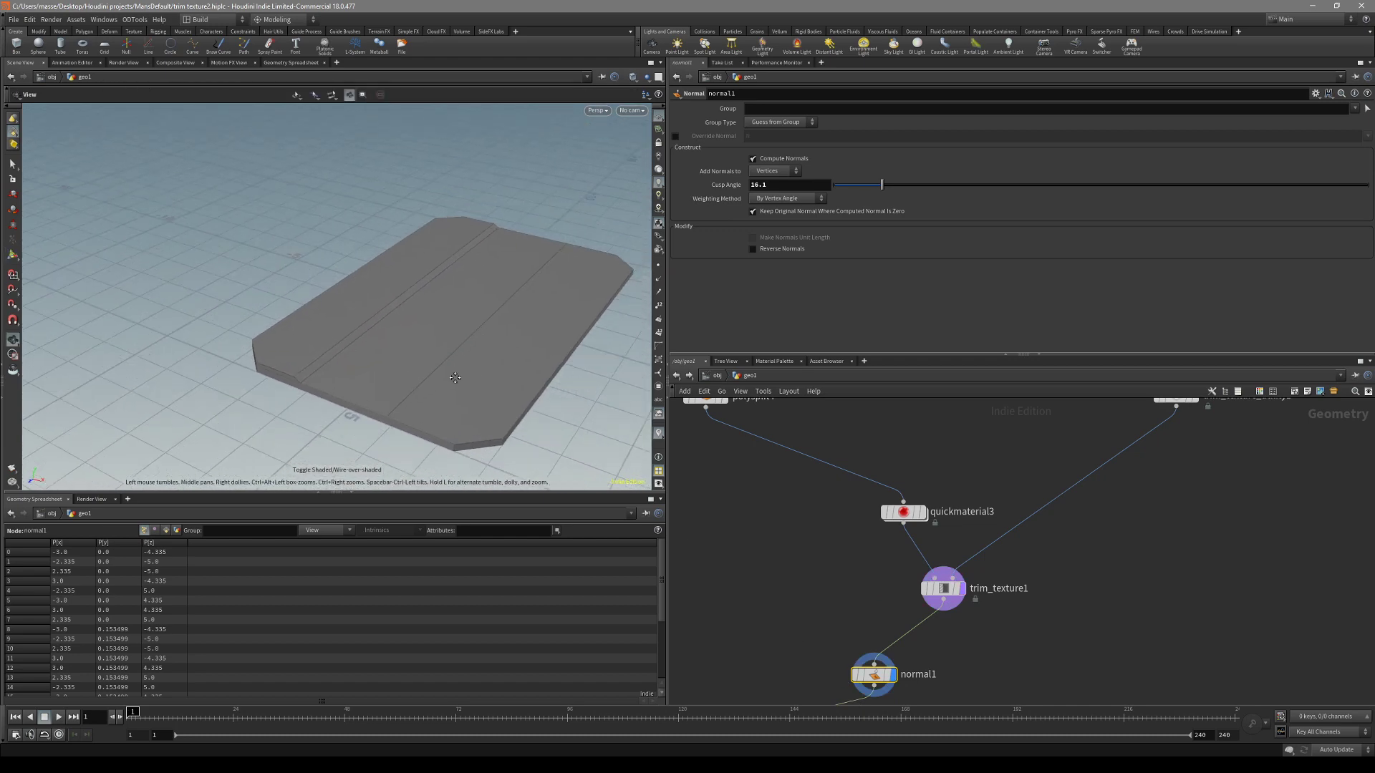
pyautogui.keyDown('alt'); pyautogui.moveTo(482, 374); pyautogui.dragTo(435, 386); pyautogui.keyUp('alt')
# - Display quickmaterial3 and review its base color, normal, roughness and metallic texture files
pyautogui.moveTo(852, 562); pyautogui.dragTo(743, 564, button='middle')
pyautogui.moveTo(792, 530); pyautogui.dragTo(788, 533)
pyautogui.press('r')
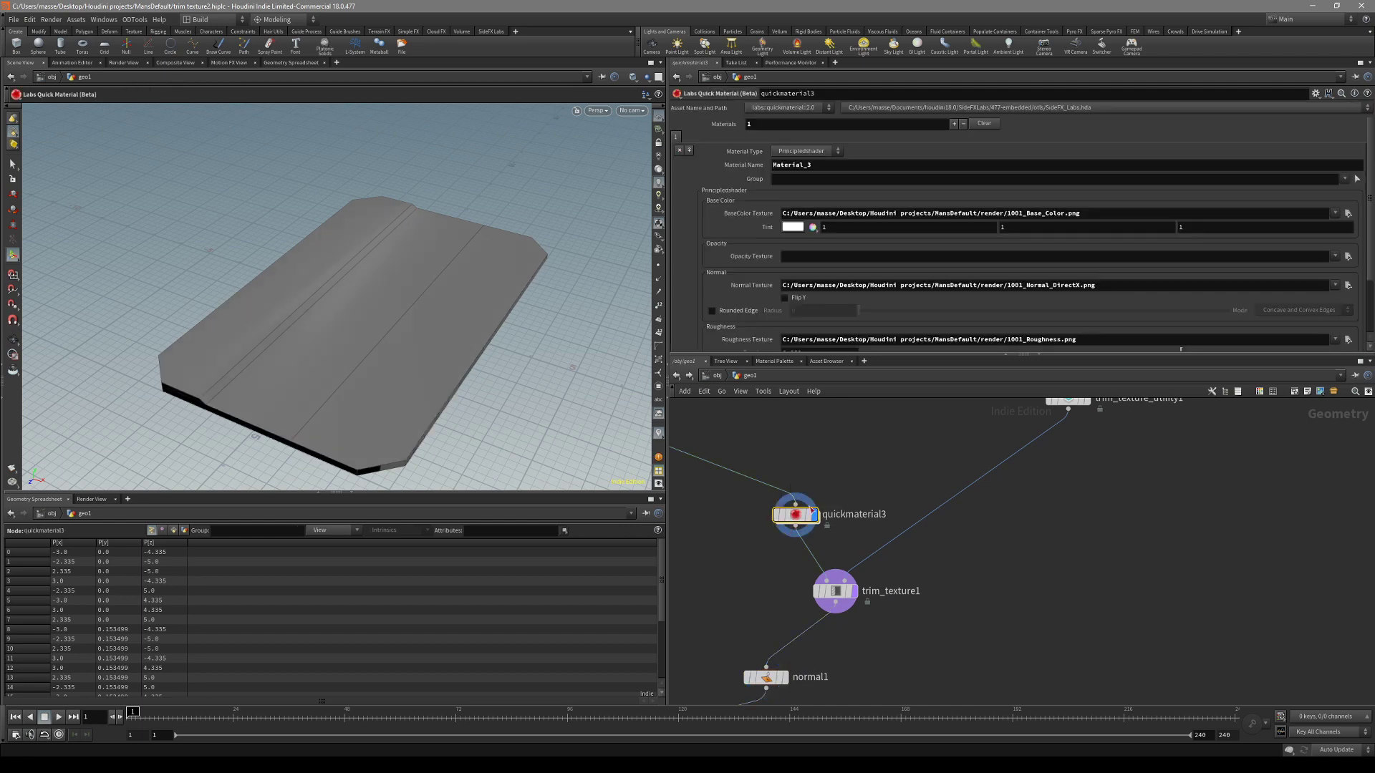
pyautogui.keyDown('alt'); pyautogui.moveTo(403, 333); pyautogui.dragTo(405, 372); pyautogui.keyUp('alt')
pyautogui.scroll(-2, 877, 315)
pyautogui.scroll(2, 907, 333)
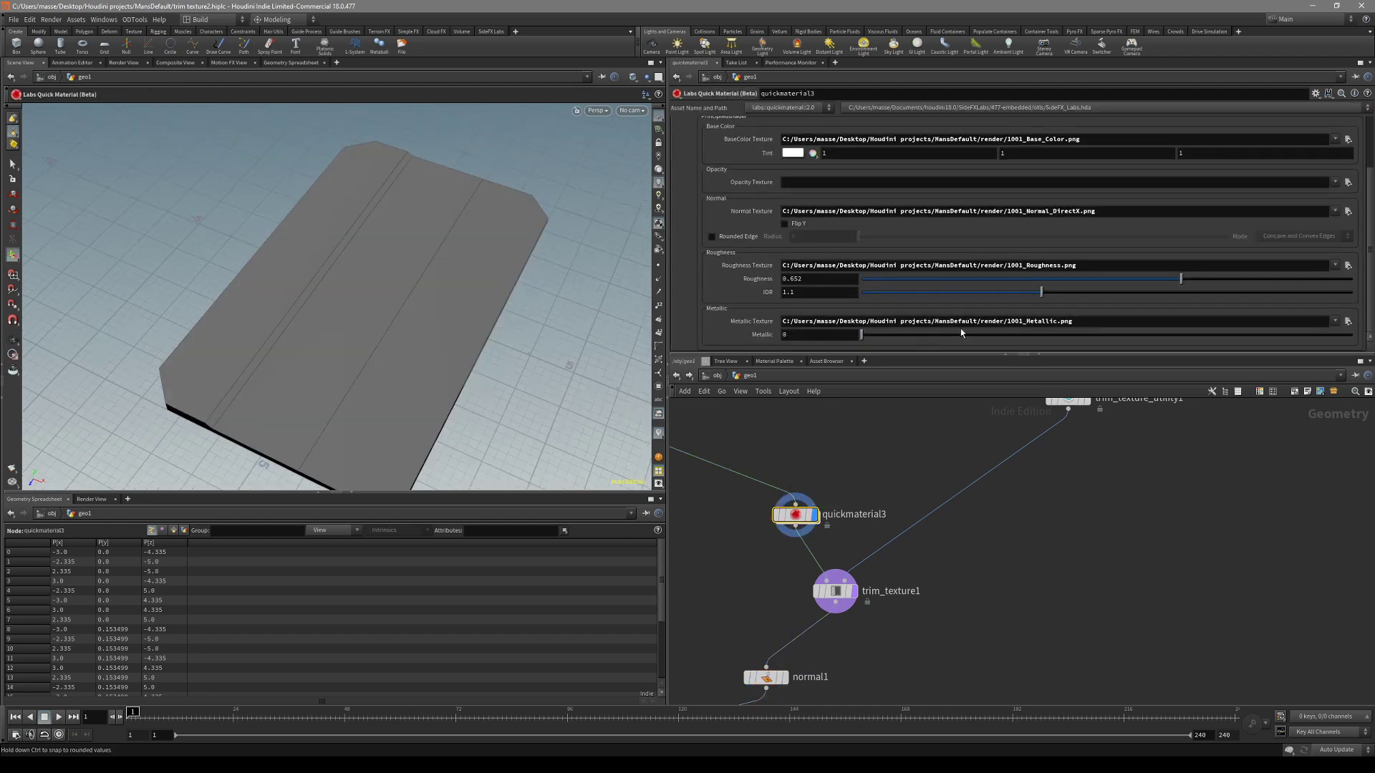
# - Duplicate quickmaterial3, insert the copy between trim_texture_utility1 and trim_texture1, and display trim_texture1 with the colored trim sheet
pyautogui.keyDown('alt'); pyautogui.moveTo(801, 515); pyautogui.dragTo(969, 472); pyautogui.keyUp('alt')
pyautogui.moveTo(969, 473); pyautogui.dragTo(978, 476)
pyautogui.moveTo(1071, 446); pyautogui.dragTo(1010, 498, button='middle')
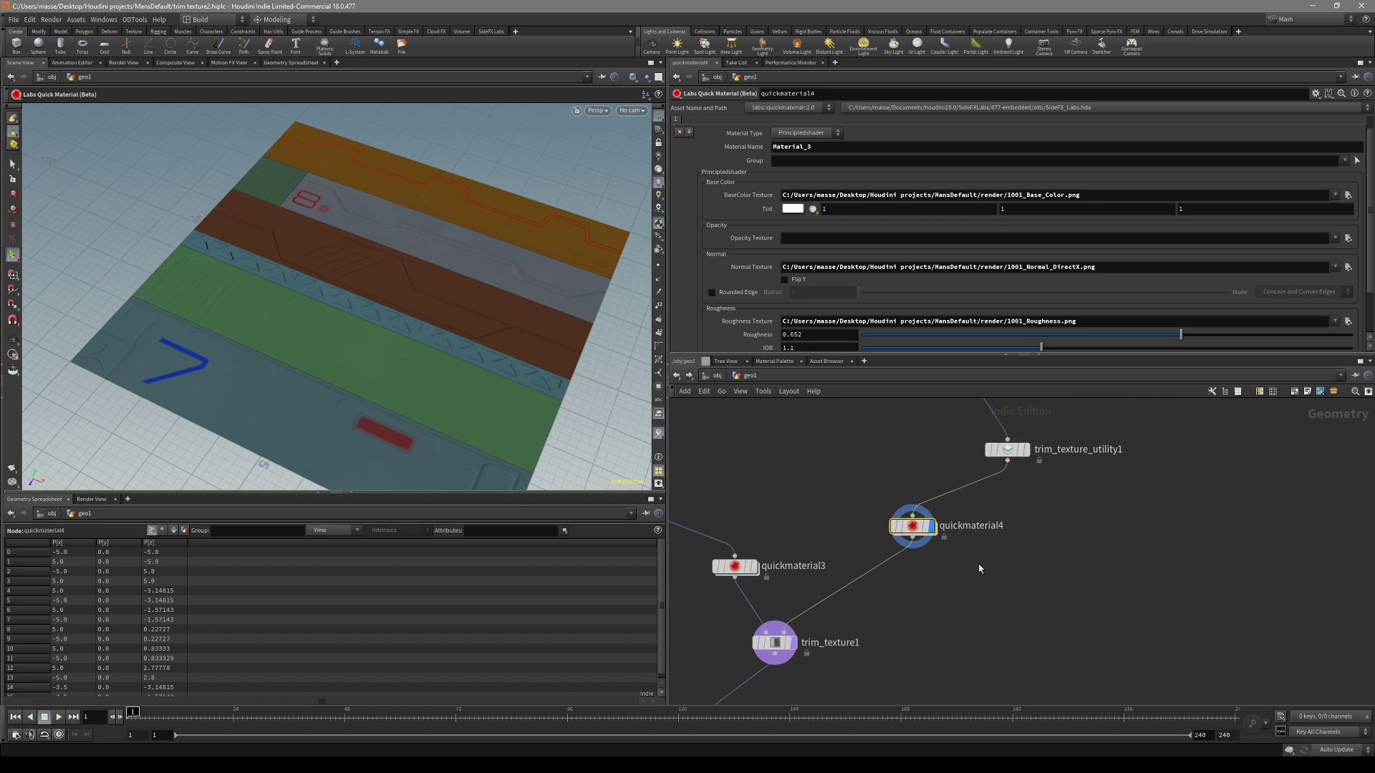
pyautogui.click(789, 643)
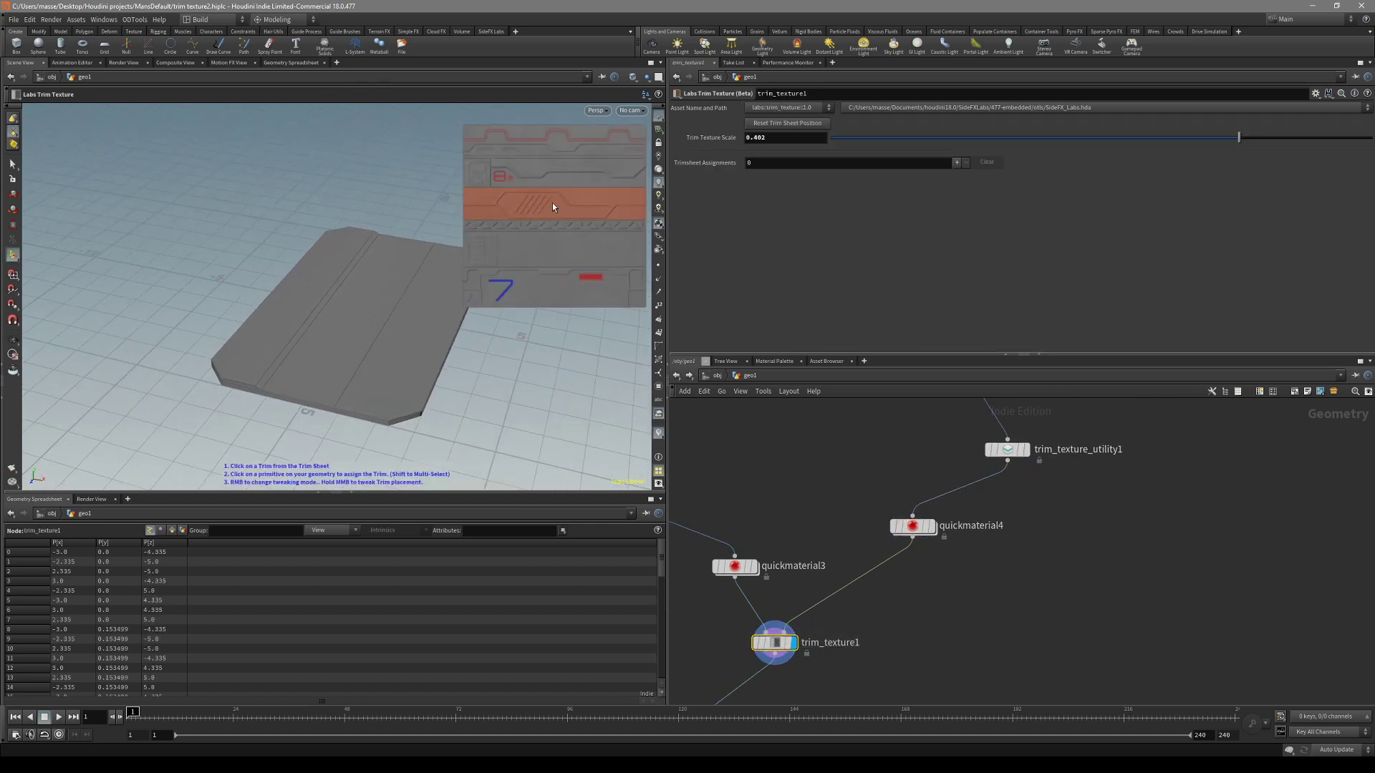
pyautogui.keyDown('alt'); pyautogui.moveTo(390, 228); pyautogui.dragTo(365, 243); pyautogui.keyUp('alt')
pyautogui.keyDown('alt'); pyautogui.moveTo(438, 310); pyautogui.dragTo(478, 332, button='right'); pyautogui.keyUp('alt')
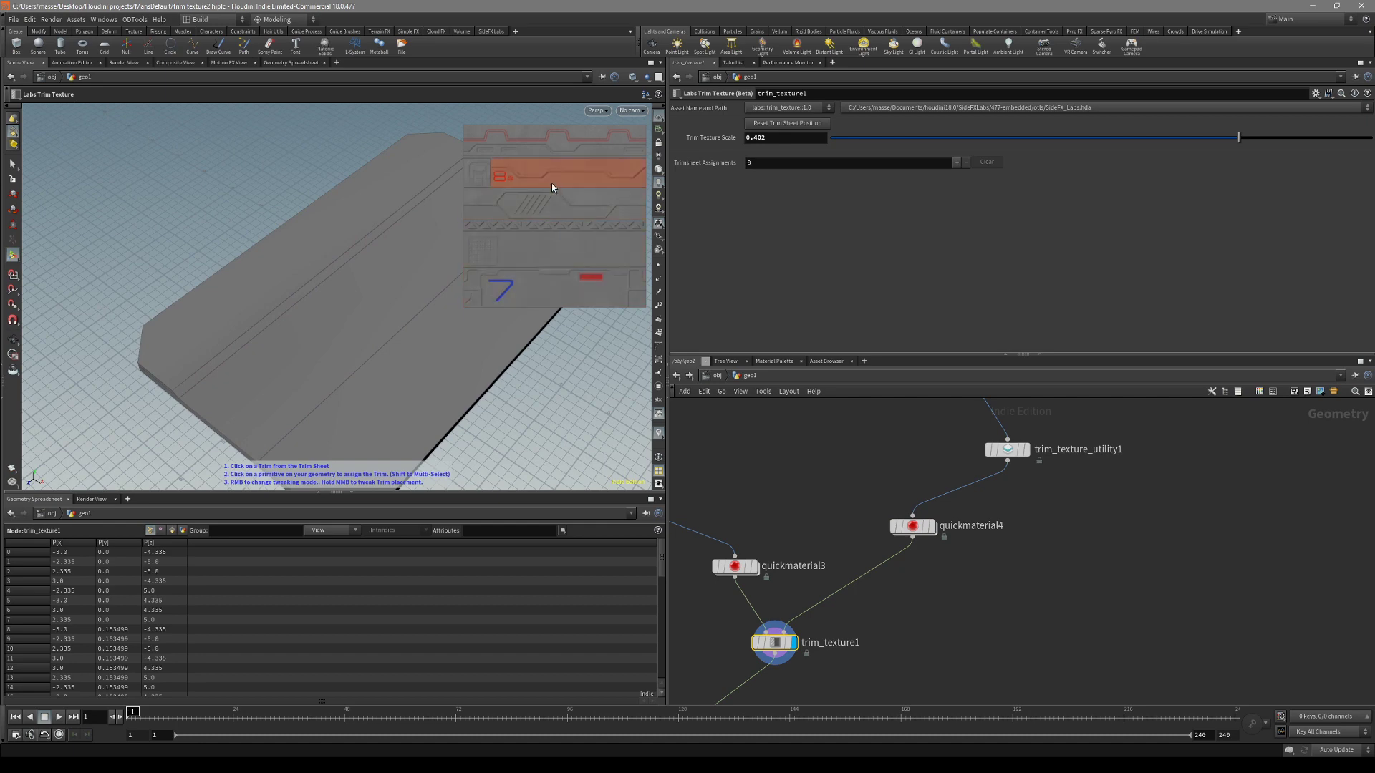
pyautogui.keyDown('alt'); pyautogui.moveTo(430, 314); pyautogui.dragTo(565, 340); pyautogui.keyUp('alt')
# - Compare the outputs of trim_texture_utility1 and quickmaterial4, returning the display to trim_texture1
pyautogui.click(1006, 449)
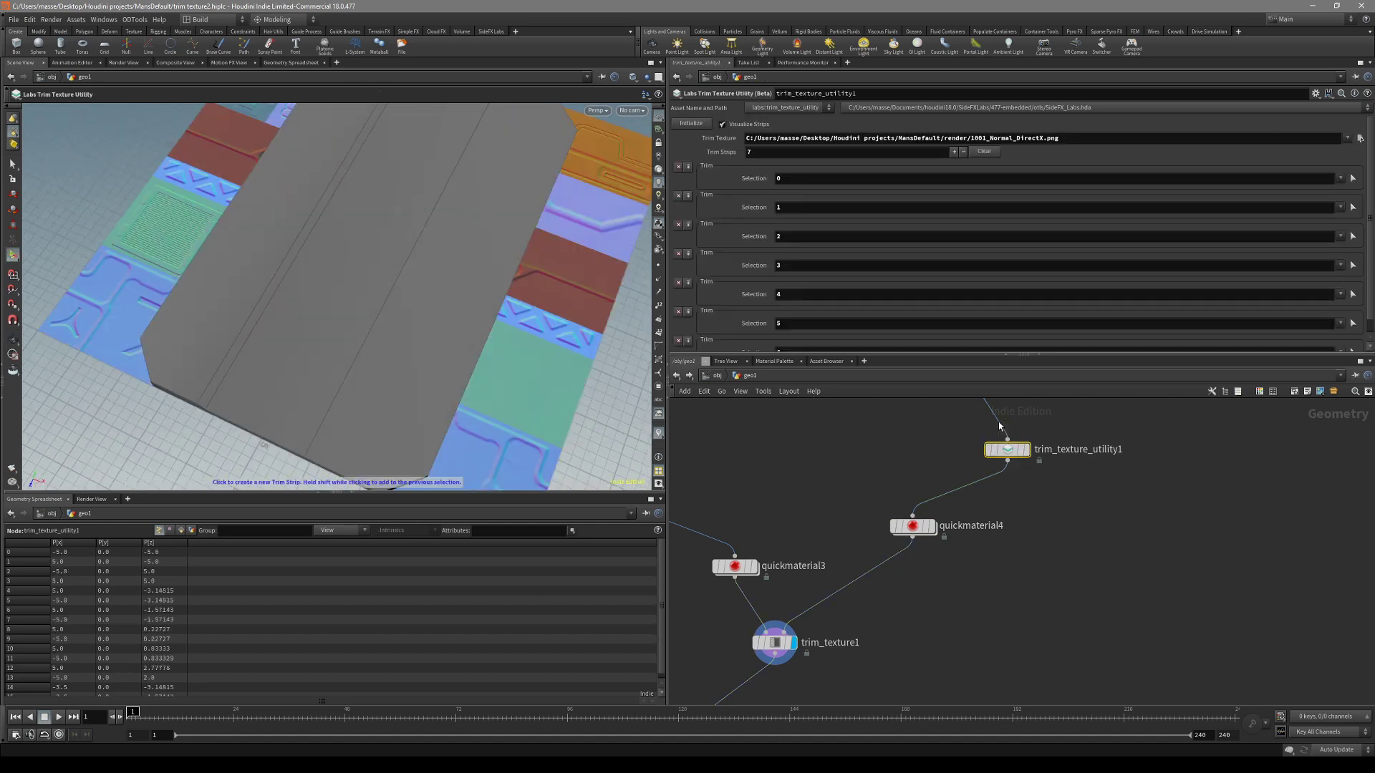
pyautogui.click(1027, 450)
pyautogui.click(915, 526)
pyautogui.click(932, 527)
pyautogui.click(774, 642)
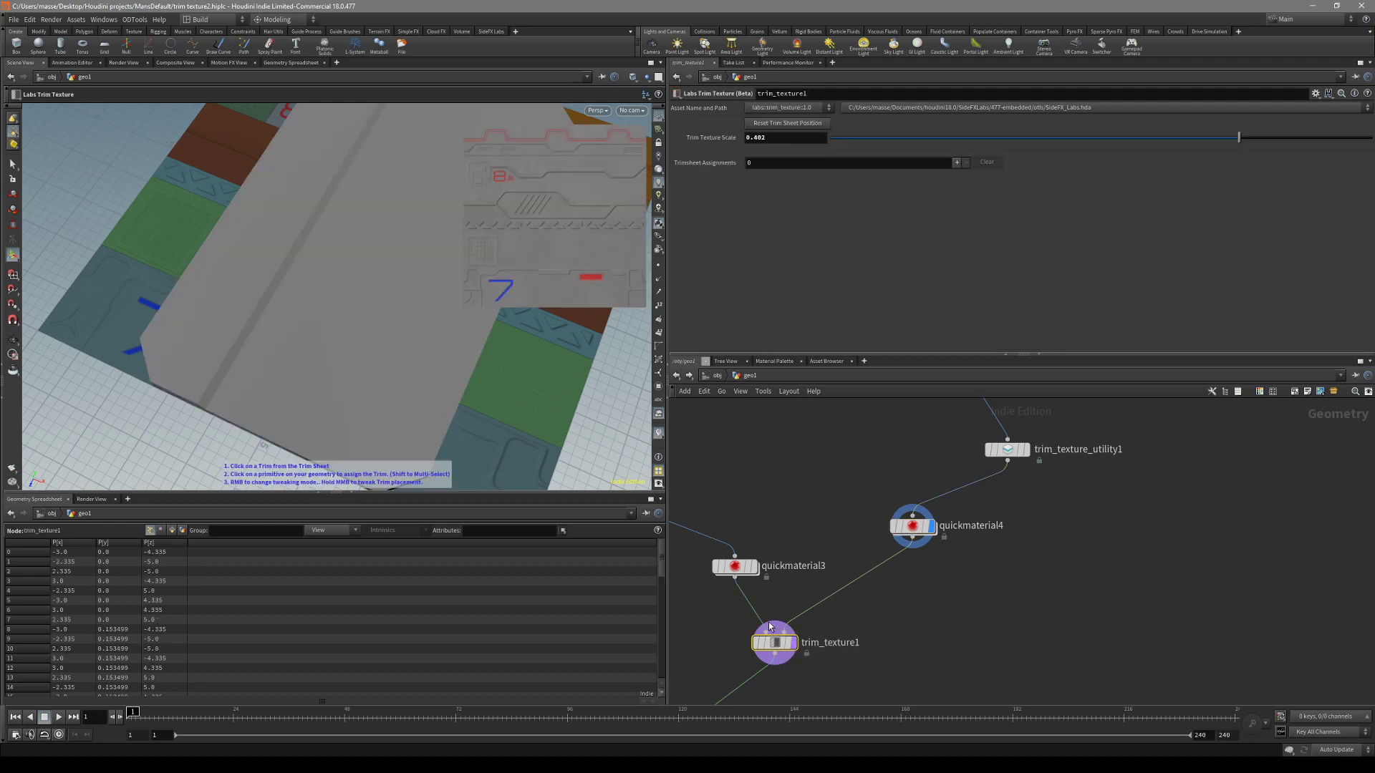
pyautogui.click(793, 642)
# - Examine the untextured plate in trim_texture1's output with and without the wireframe overlay
pyautogui.keyDown('alt'); pyautogui.moveTo(469, 437); pyautogui.dragTo(377, 334, button='right'); pyautogui.keyUp('alt')
pyautogui.hotkey('shift', 'w')
pyautogui.moveTo(377, 334)
pyautogui.keyDown('alt'); pyautogui.mouseDown()
pyautogui.moveTo(424, 356)
pyautogui.moveTo(380, 320)
pyautogui.moveTo(353, 331)
pyautogui.mouseUp(); pyautogui.keyUp('alt')
pyautogui.keyDown('alt'); pyautogui.moveTo(353, 331); pyautogui.dragTo(417, 320, button='right'); pyautogui.keyUp('alt')
pyautogui.hotkey('shift', 'w')
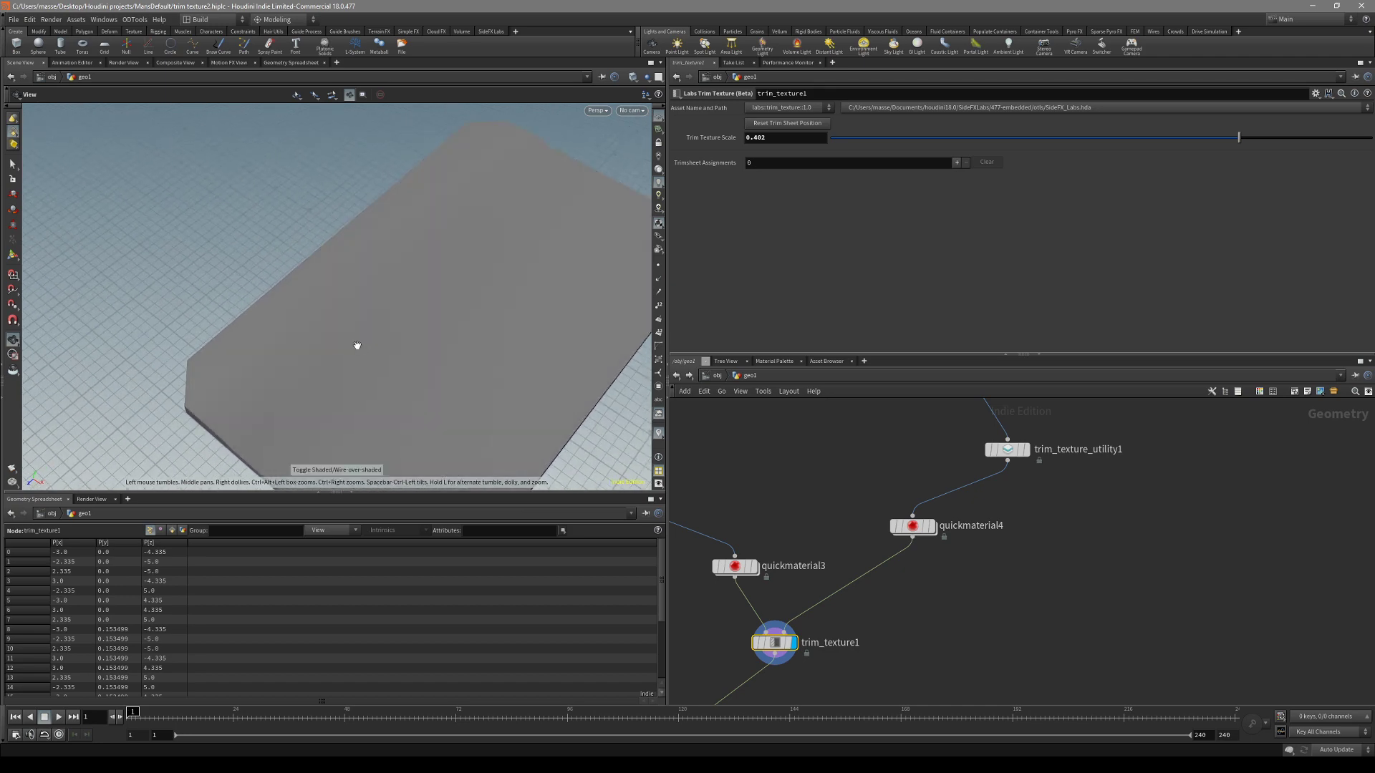
pyautogui.press('Return')
pyautogui.keyDown('alt'); pyautogui.moveTo(459, 322); pyautogui.dragTo(405, 317); pyautogui.keyUp('alt')
# - Display normal1, select trim_texture1 and assign trim target 1 to the plate's outer lengthwise face
pyautogui.moveTo(738, 666); pyautogui.dragTo(828, 547, button='middle')
pyautogui.moveTo(772, 595); pyautogui.dragTo(846, 646)
pyautogui.click(406, 428)
pyautogui.keyDown('alt'); pyautogui.moveTo(539, 399); pyautogui.dragTo(396, 381); pyautogui.keyUp('alt')
pyautogui.scroll(4, 384, 317)
pyautogui.click(863, 523)
pyautogui.keyDown('alt'); pyautogui.moveTo(443, 316); pyautogui.dragTo(403, 341); pyautogui.keyUp('alt')
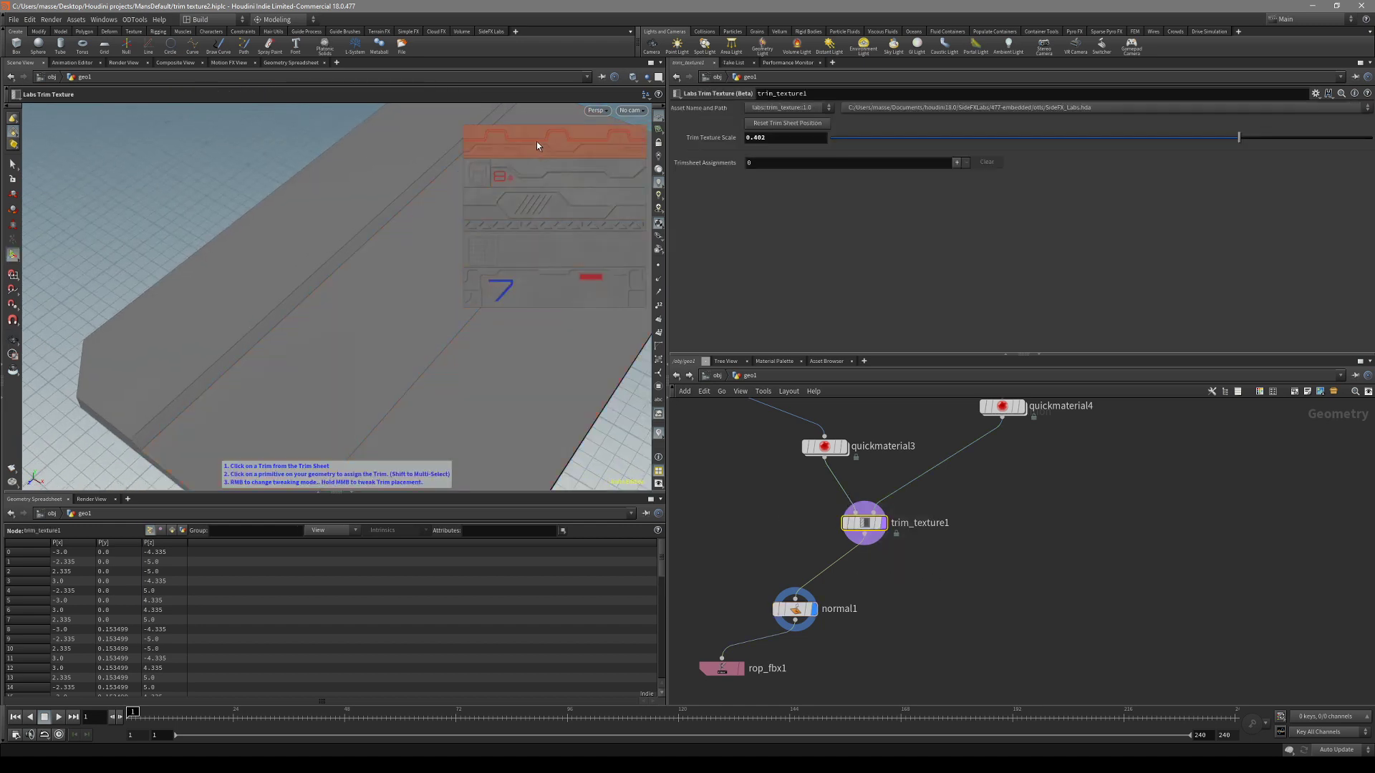
pyautogui.click(539, 149)
pyautogui.click(338, 189)
pyautogui.press('Escape')
# - Examine in the UV view how the newly assigned face fits the uppermost trim strip
pyautogui.moveTo(382, 239); pyautogui.dragTo(335, 295)
pyautogui.hotkey('space', '5')
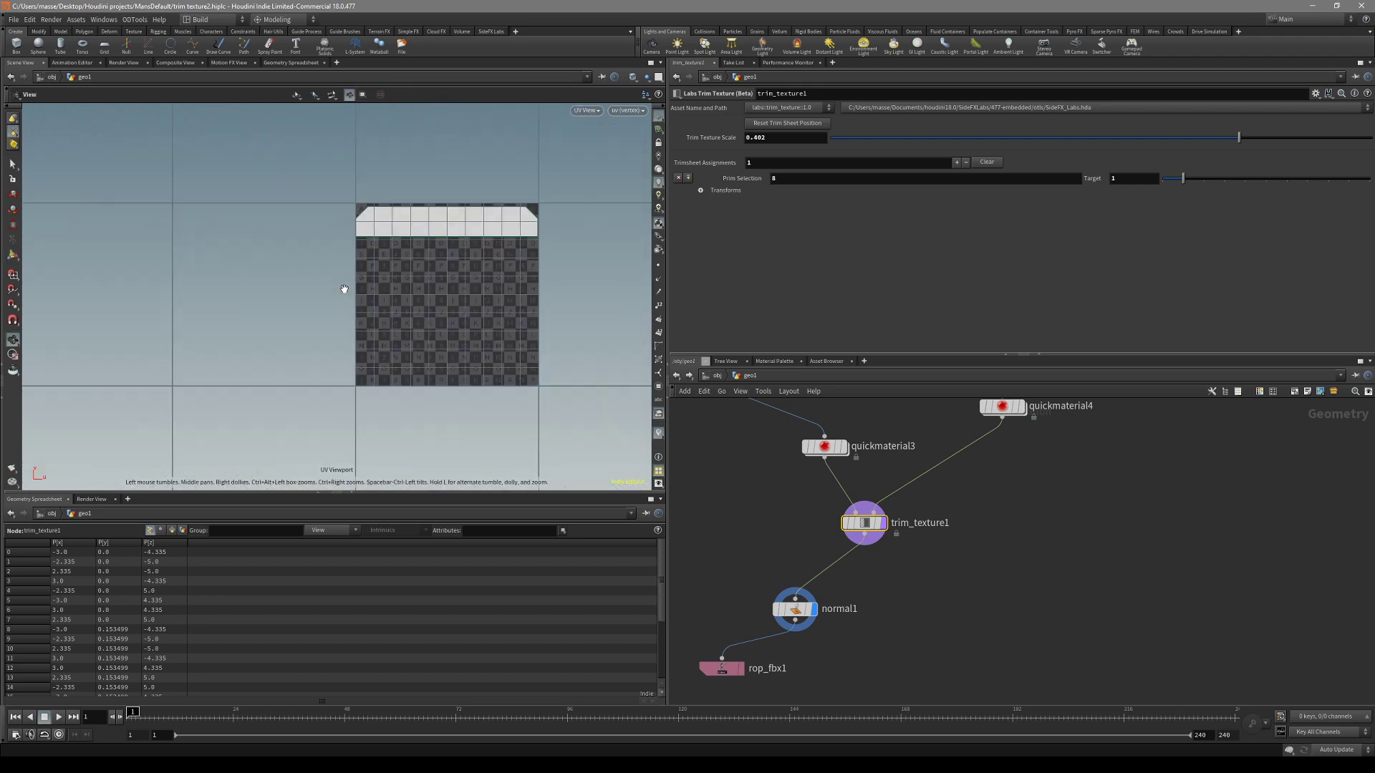
pyautogui.keyDown('alt'); pyautogui.moveTo(598, 206); pyautogui.dragTo(594, 206, button='middle'); pyautogui.keyUp('alt')
pyautogui.keyDown('alt'); pyautogui.moveTo(547, 216); pyautogui.dragTo(550, 217, button='right'); pyautogui.keyUp('alt')
pyautogui.keyDown('alt'); pyautogui.moveTo(455, 227); pyautogui.dragTo(335, 213, button='right'); pyautogui.keyUp('alt')
pyautogui.keyDown('alt'); pyautogui.moveTo(390, 222); pyautogui.dragTo(309, 273, button='middle'); pyautogui.keyUp('alt')
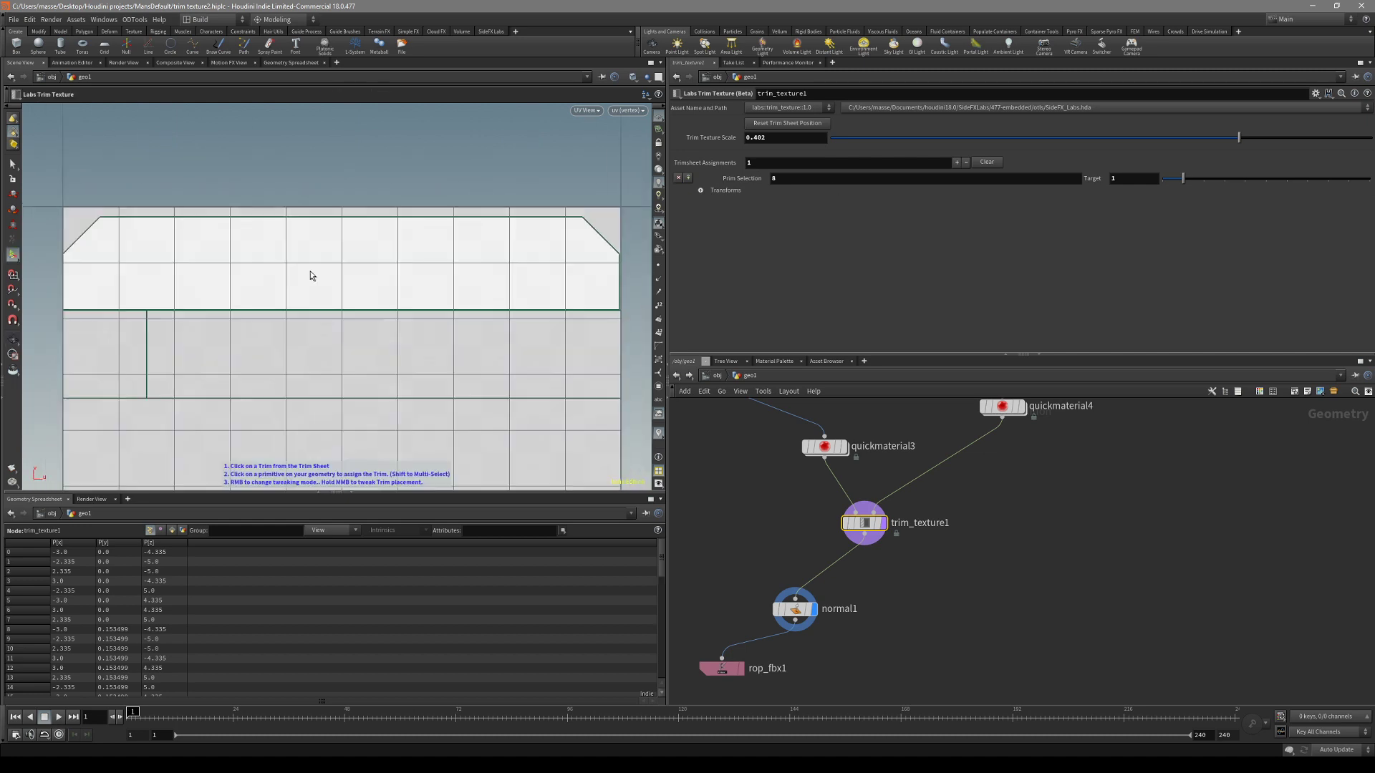
# - Check quickmaterial4's trim strip layout in the UV view and return the display to trim_texture1
pyautogui.moveTo(993, 467); pyautogui.dragTo(967, 501, button='middle')
pyautogui.click(994, 441)
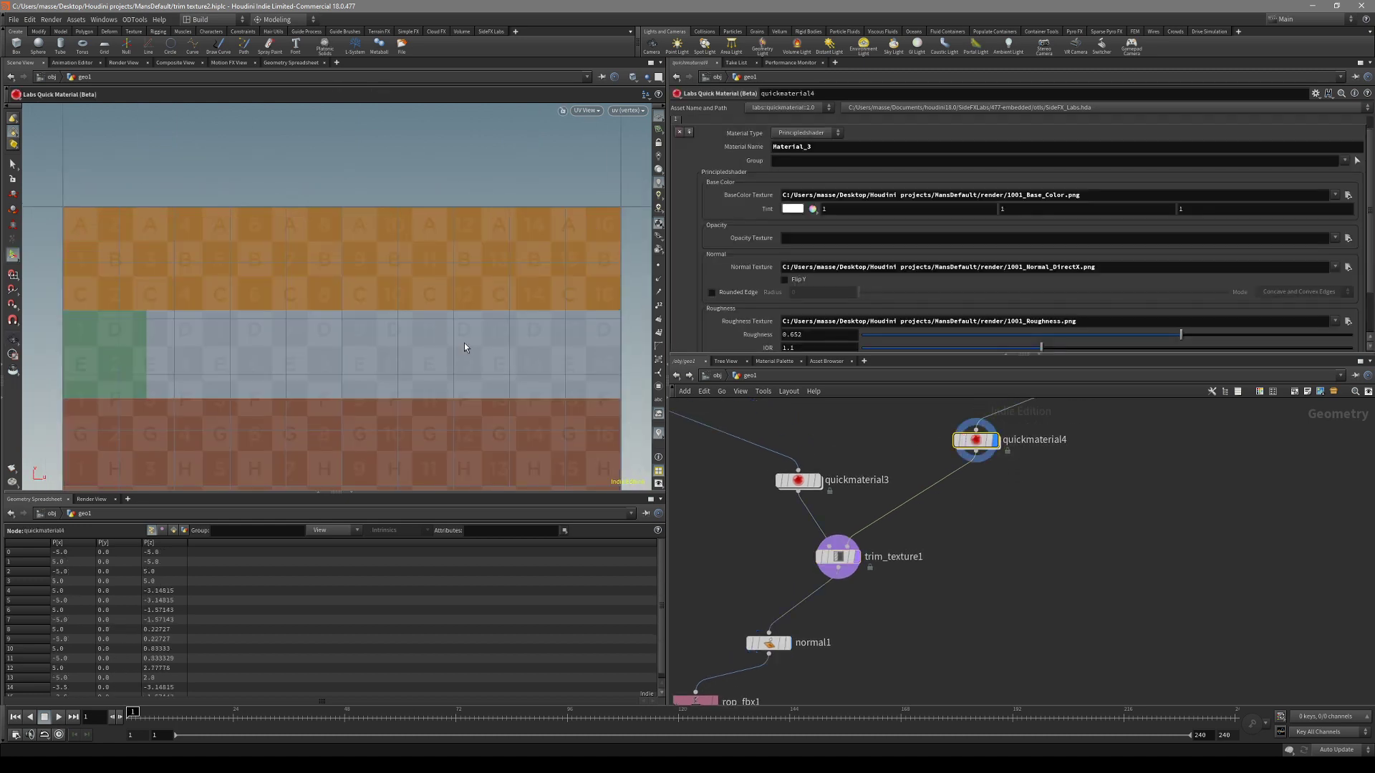
pyautogui.keyDown('alt'); pyautogui.moveTo(453, 335); pyautogui.dragTo(375, 347, button='right'); pyautogui.keyUp('alt')
pyautogui.keyDown('alt'); pyautogui.moveTo(411, 342); pyautogui.dragTo(435, 343, button='middle'); pyautogui.keyUp('alt')
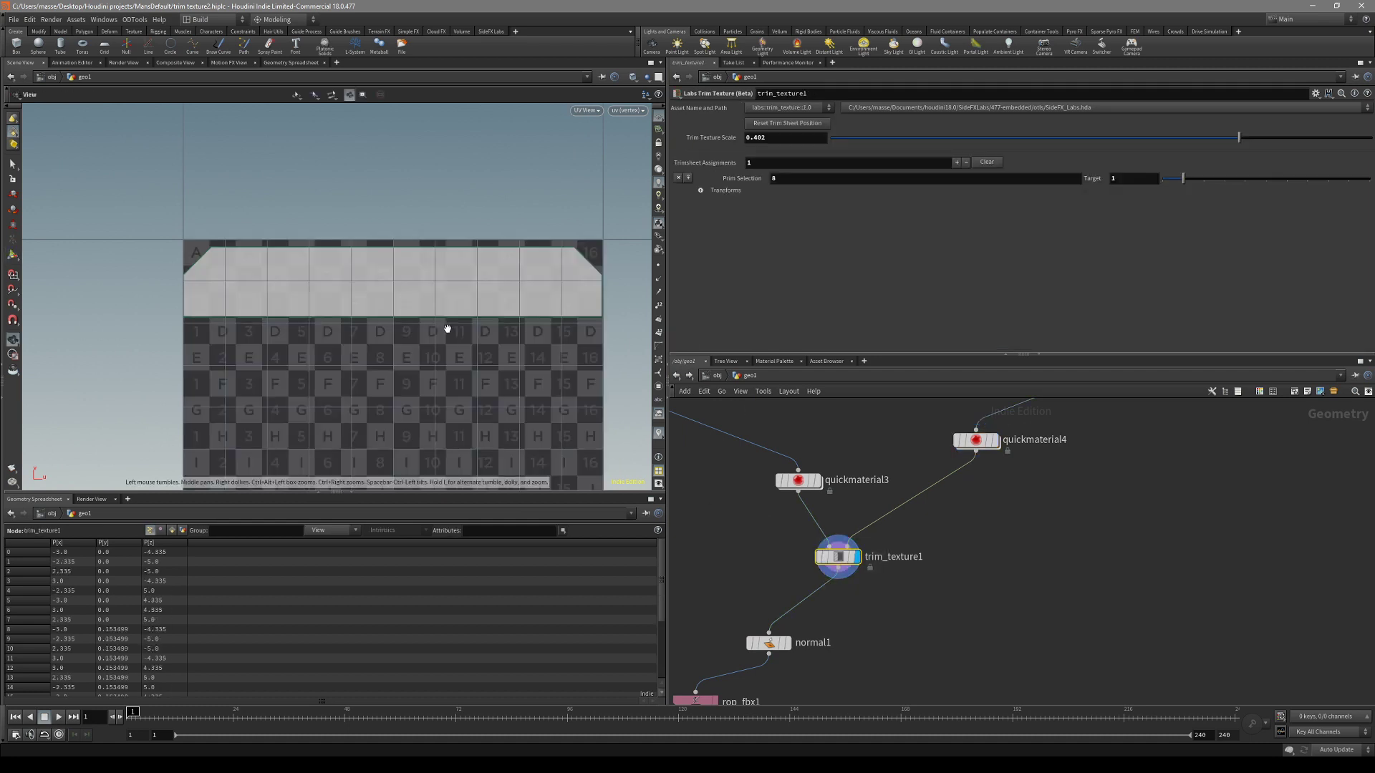
# - Compare the trimmed face on the plate with its UV island by alternating perspective and UV views
pyautogui.hotkey('space', '1')
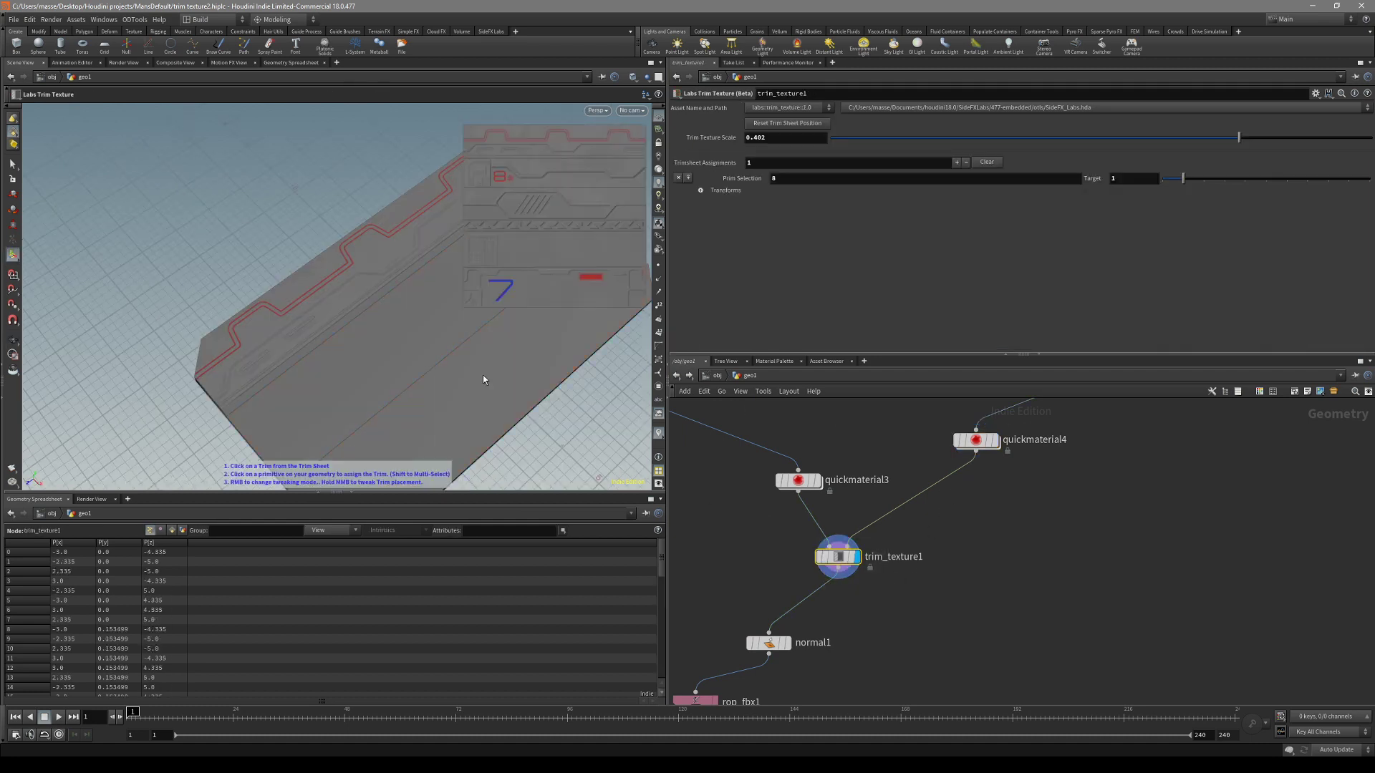
pyautogui.hotkey('space', '5')
pyautogui.hotkey('space', '1')
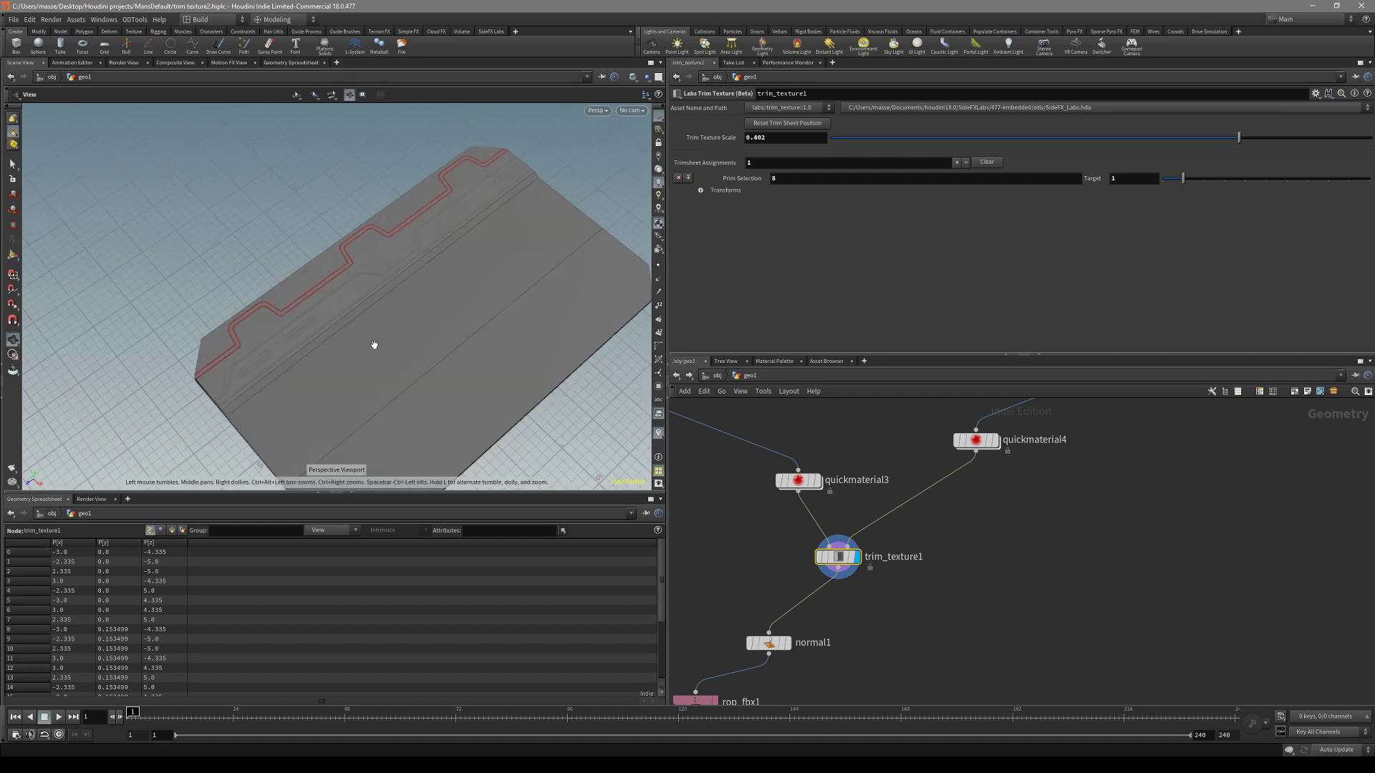
pyautogui.hotkey('space', '5')
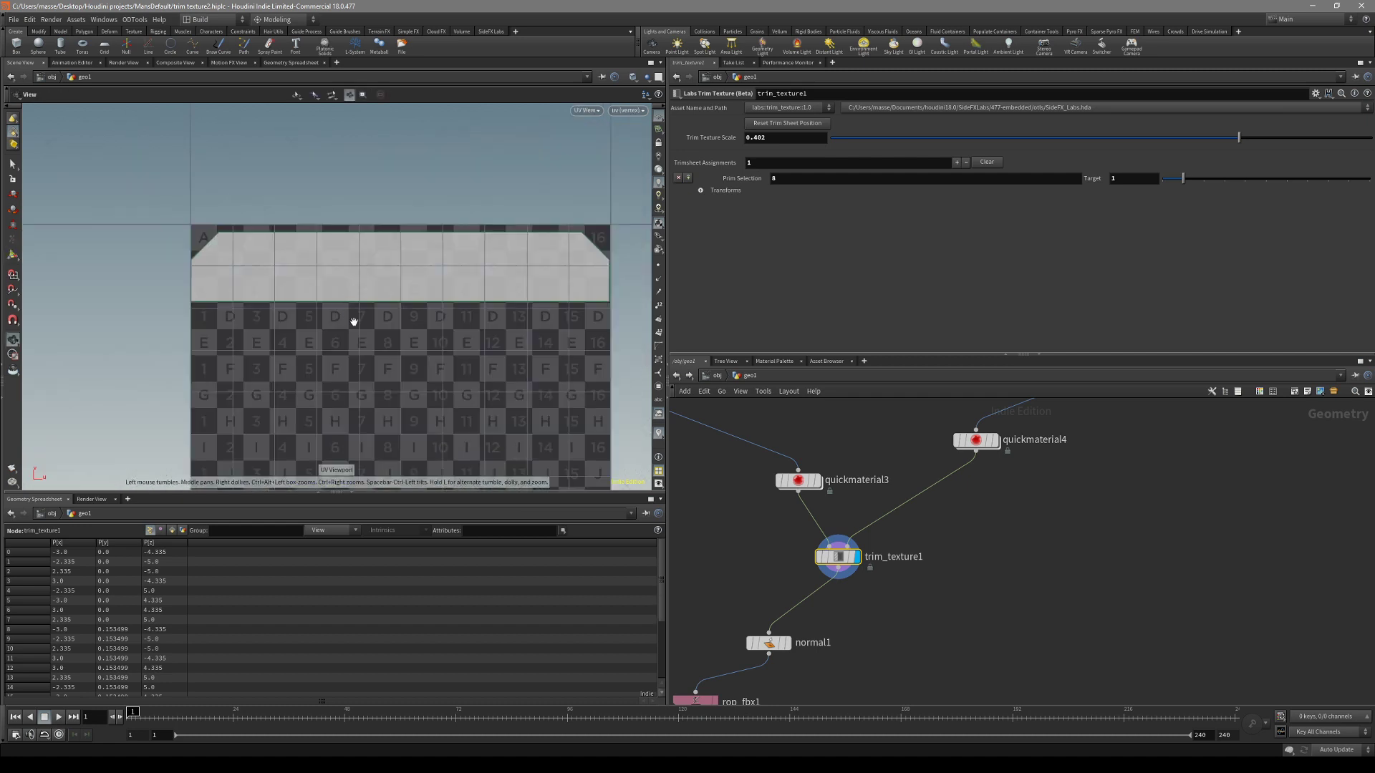
pyautogui.press('Return')
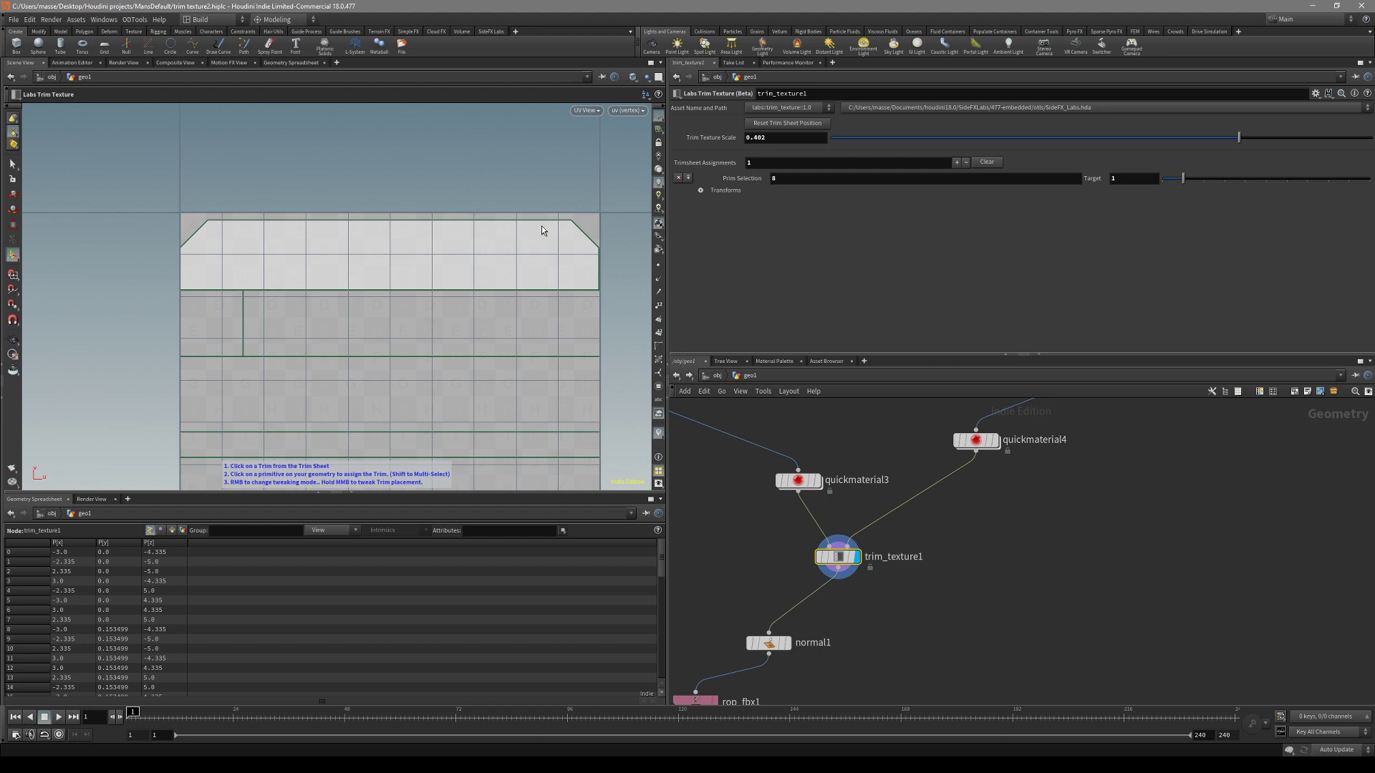
# - Assign trim target 7 to face 16, the wide lengthwise face of the plate
pyautogui.hotkey('space', '1')
pyautogui.keyDown('alt'); pyautogui.moveTo(530, 224); pyautogui.dragTo(321, 309); pyautogui.keyUp('alt')
pyautogui.press('Return')
pyautogui.keyDown('alt'); pyautogui.moveTo(425, 252); pyautogui.dragTo(399, 281); pyautogui.keyUp('alt')
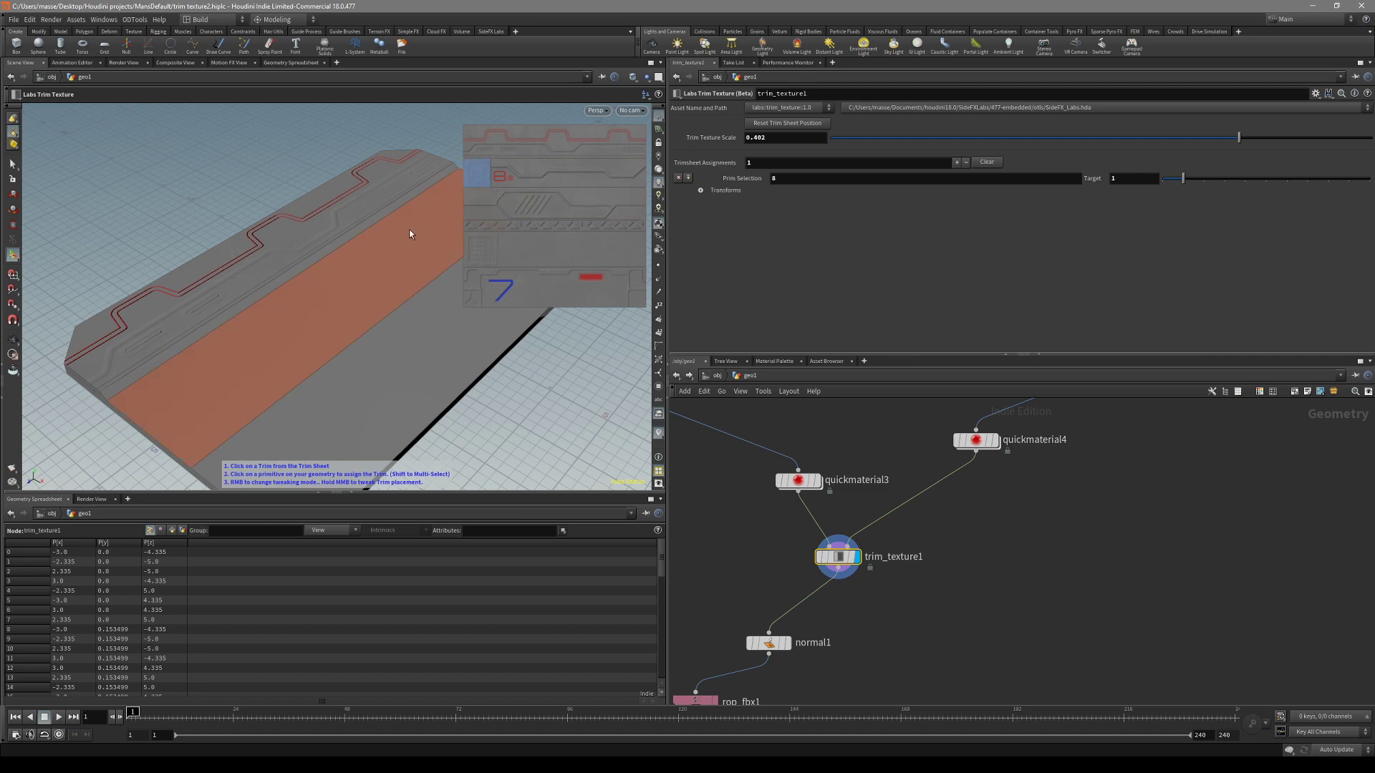
pyautogui.click(402, 258)
pyautogui.keyDown('alt'); pyautogui.moveTo(403, 258); pyautogui.dragTo(393, 291); pyautogui.keyUp('alt')
# - Examine in the UV view how face 16's island fits inside the small trim of target 7
pyautogui.hotkey('space', '5')
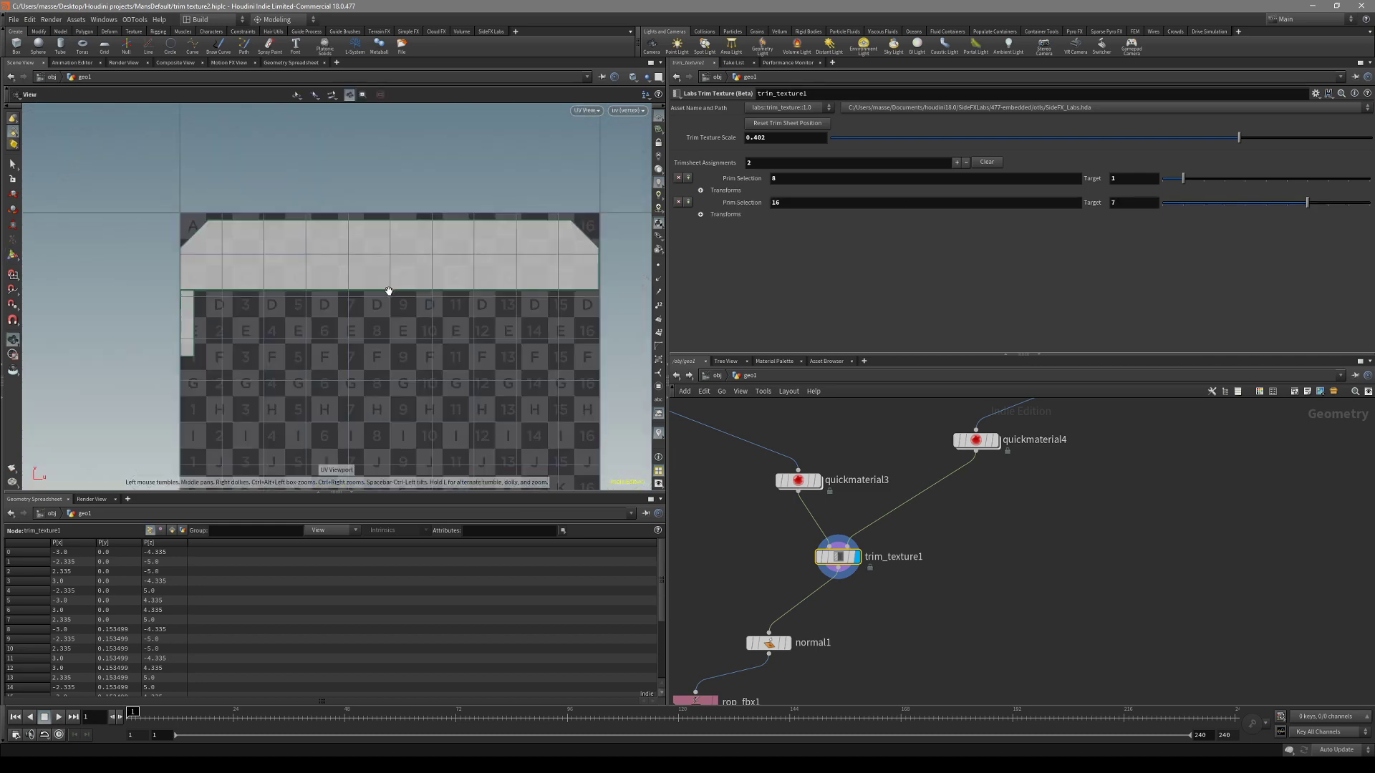
pyautogui.keyDown('alt'); pyautogui.moveTo(183, 327); pyautogui.dragTo(273, 308, button='middle'); pyautogui.keyUp('alt')
pyautogui.keyDown('alt'); pyautogui.moveTo(273, 308); pyautogui.dragTo(334, 292, button='right'); pyautogui.keyUp('alt')
pyautogui.keyDown('alt'); pyautogui.moveTo(334, 291); pyautogui.dragTo(393, 264, button='middle'); pyautogui.keyUp('alt')
pyautogui.hotkey('space', '1')
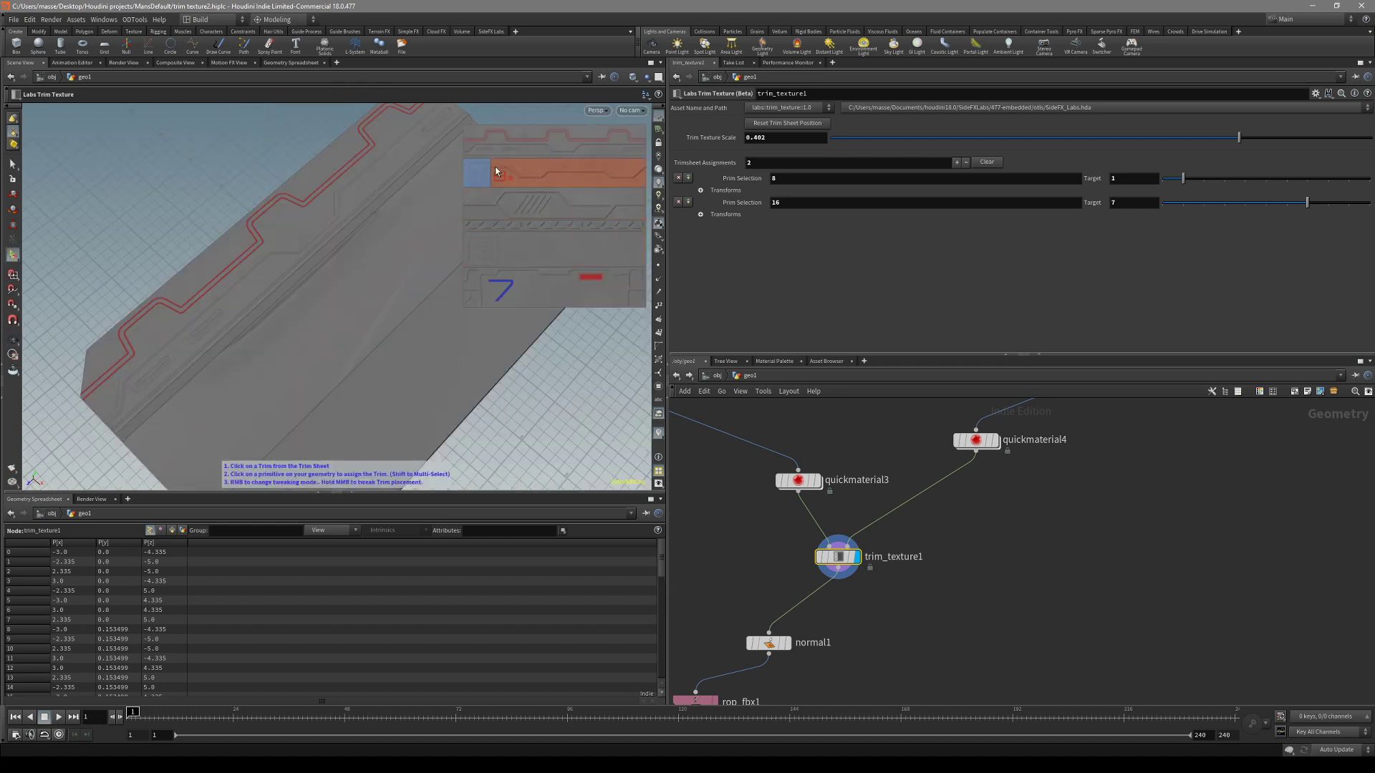
pyautogui.click(483, 172)
pyautogui.hotkey('space', '5')
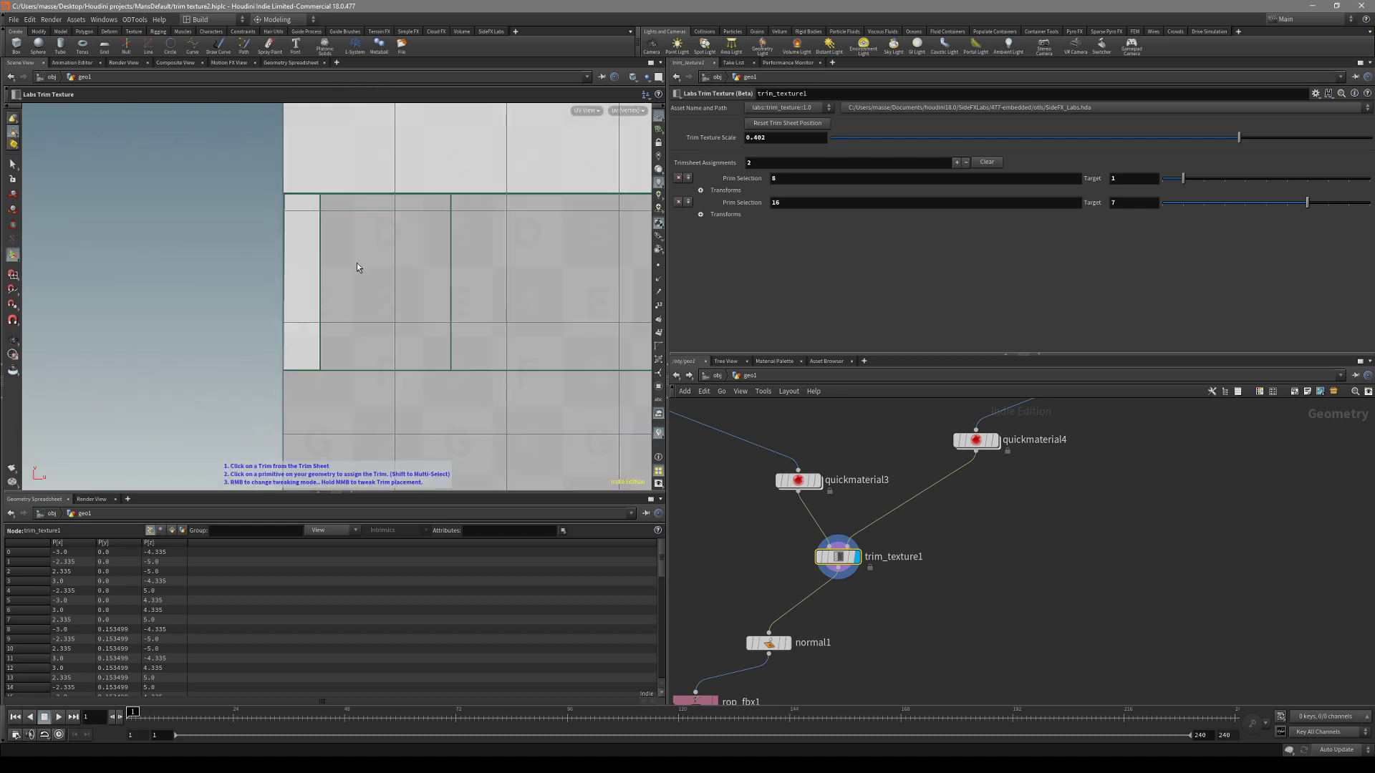
pyautogui.keyDown('alt'); pyautogui.moveTo(431, 273); pyautogui.dragTo(392, 279, button='middle'); pyautogui.keyUp('alt')
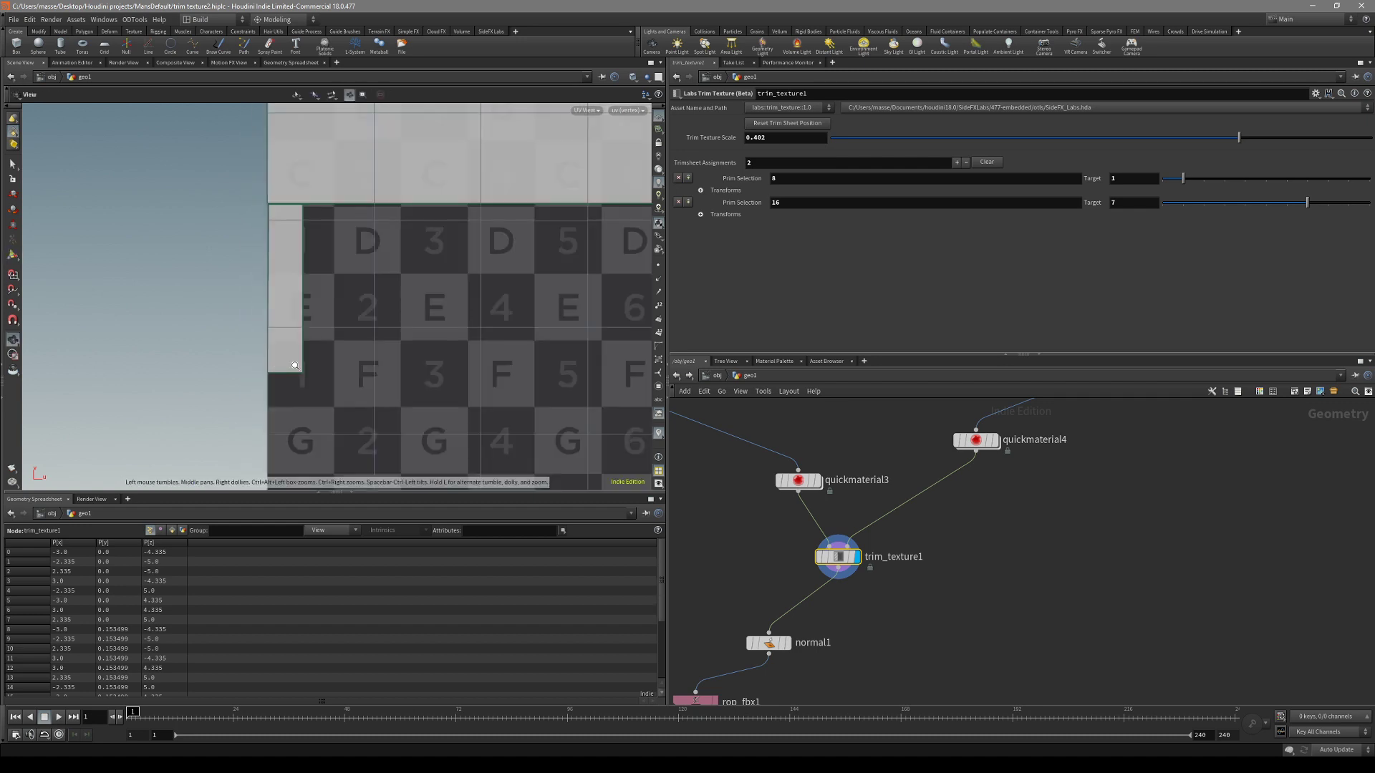
pyautogui.scroll(2, 394, 346)
pyautogui.keyDown('alt'); pyautogui.moveTo(393, 346); pyautogui.dragTo(392, 390, button='middle'); pyautogui.keyUp('alt')
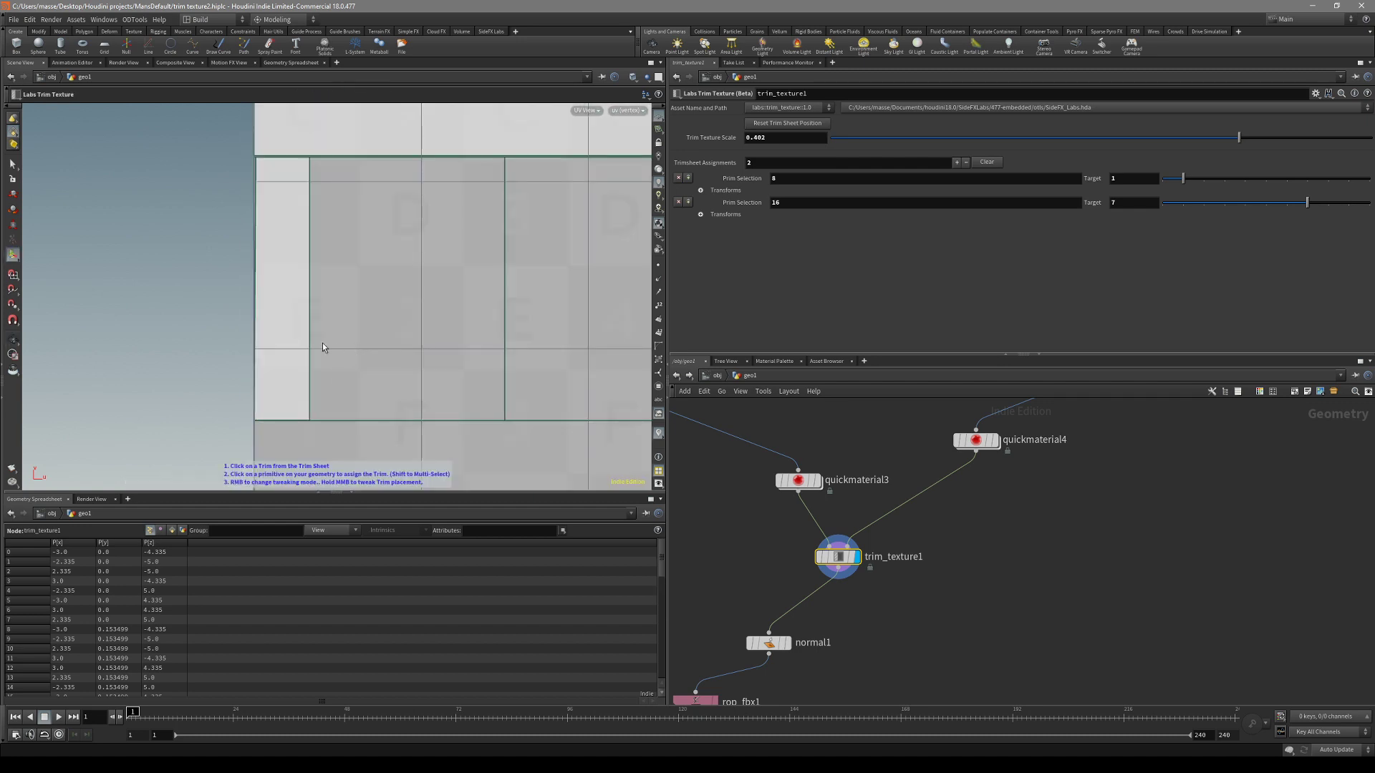
# - Undo the last UV transform tweak on face 16 and remove its trim target 7 assignment
pyautogui.hotkey('space', '1')
pyautogui.keyDown('alt'); pyautogui.moveTo(320, 313); pyautogui.dragTo(213, 327); pyautogui.keyUp('alt')
pyautogui.hotkey('space', '5')
pyautogui.scroll(-1, 291, 269)
pyautogui.moveTo(320, 287)
pyautogui.keyDown('alt'); pyautogui.mouseDown(button='middle')
pyautogui.moveTo(292, 269)
pyautogui.moveTo(315, 283)
pyautogui.mouseUp(button='middle'); pyautogui.keyUp('alt')
pyautogui.hotkey('ctrl', 'z')
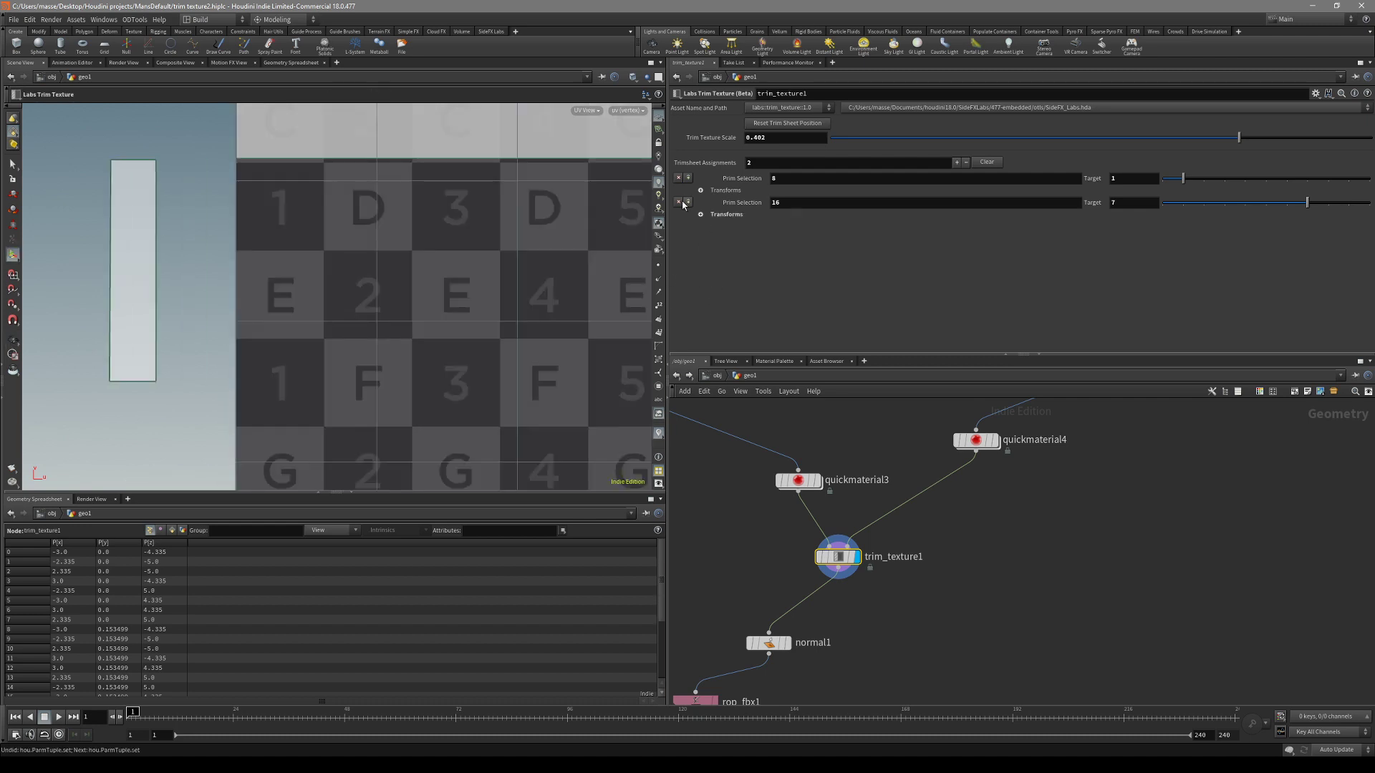
pyautogui.click(678, 202)
# - Assign trim target 3 to face 14, the narrow lengthwise strip of the plate
pyautogui.press('space')
pyautogui.moveTo(382, 336); pyautogui.dragTo(421, 332)
pyautogui.press('Return')
pyautogui.keyDown('alt'); pyautogui.moveTo(458, 287); pyautogui.dragTo(411, 337); pyautogui.keyUp('alt')
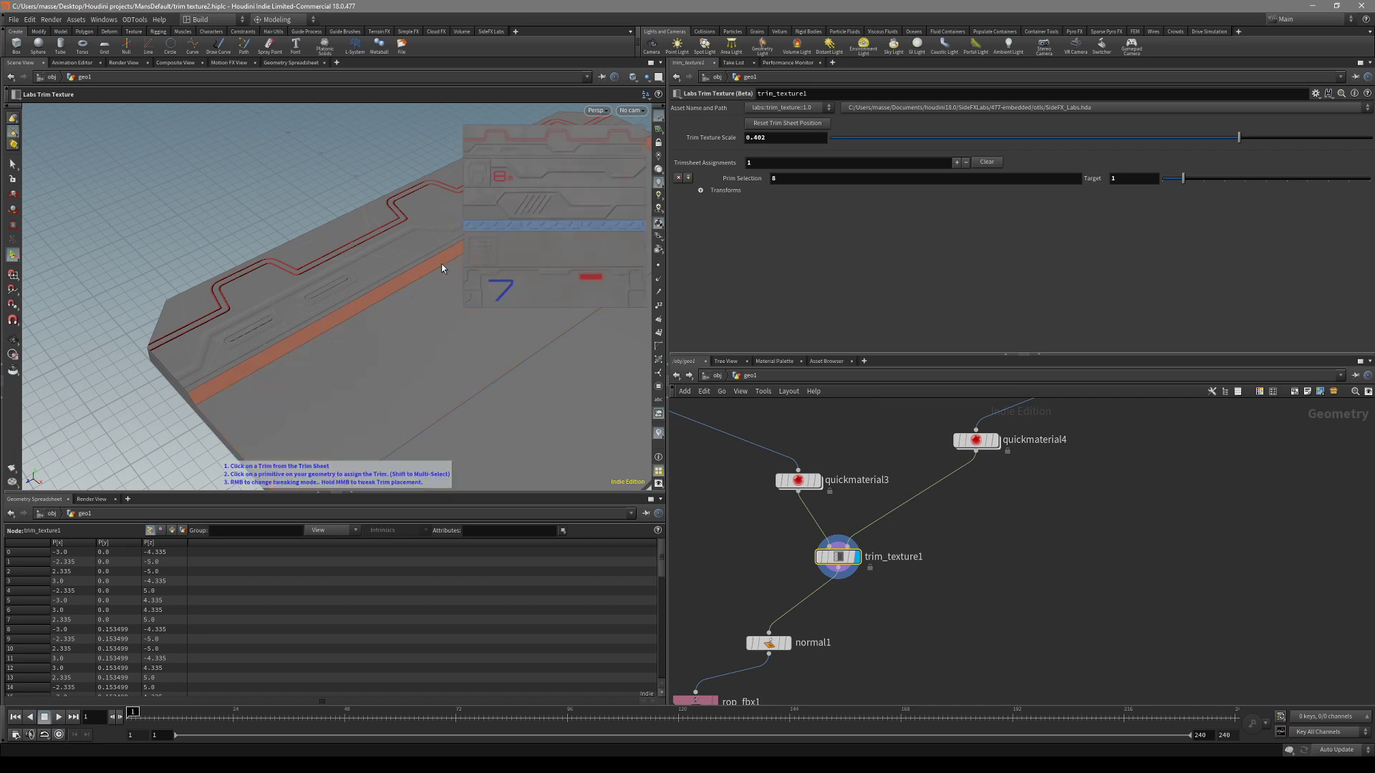
pyautogui.click(367, 299)
pyautogui.keyDown('alt'); pyautogui.moveTo(401, 325); pyautogui.dragTo(470, 282, button='right'); pyautogui.keyUp('alt')
pyautogui.keyDown('alt'); pyautogui.moveTo(469, 282); pyautogui.dragTo(423, 297, button='middle'); pyautogui.keyUp('alt')
pyautogui.keyDown('alt'); pyautogui.moveTo(423, 298); pyautogui.dragTo(435, 291, button='right'); pyautogui.keyUp('alt')
pyautogui.keyDown('alt'); pyautogui.moveTo(435, 291); pyautogui.dragTo(395, 292); pyautogui.keyUp('alt')
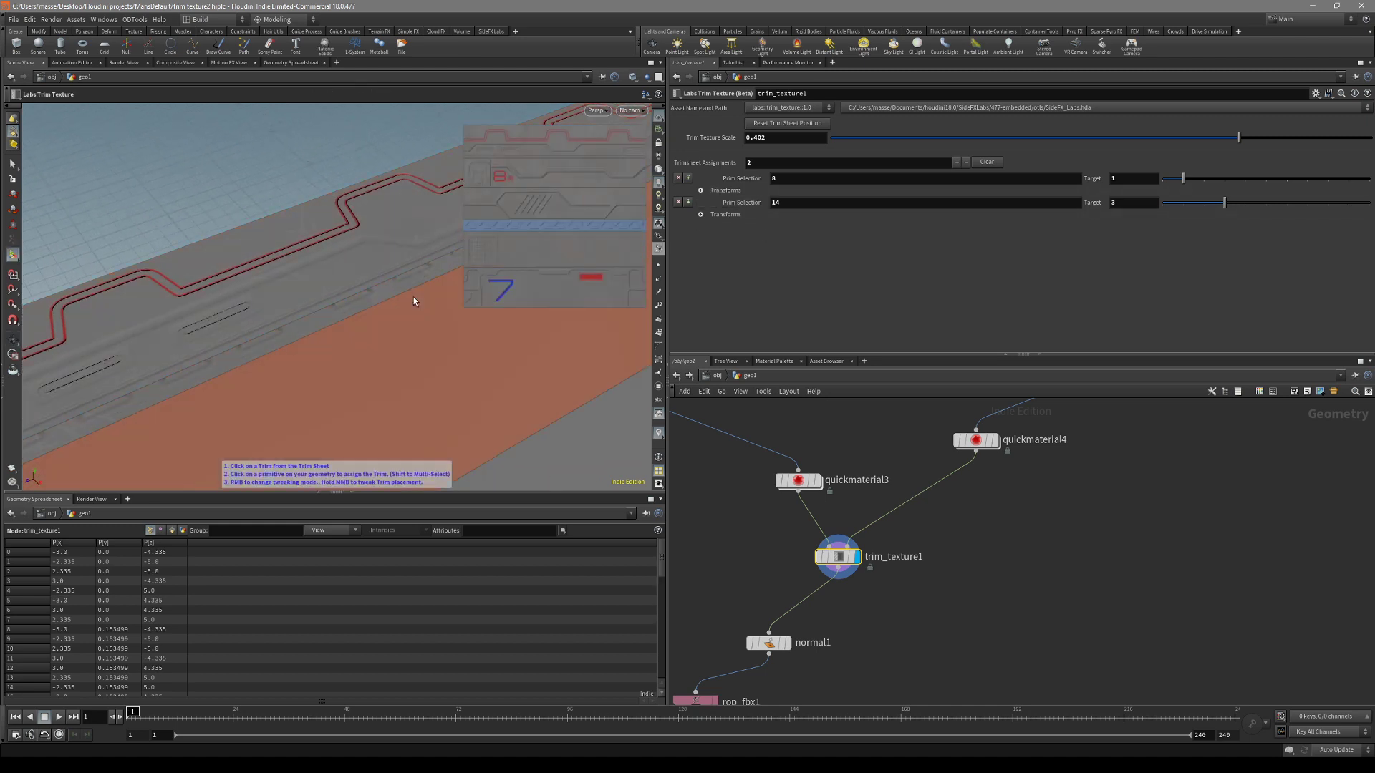
pyautogui.keyDown('alt'); pyautogui.moveTo(414, 296); pyautogui.dragTo(483, 308); pyautogui.keyUp('alt')
# - In face 14's trim transforms, set the horizontal scale to 1.6 and the horizontal translate to 0.083
pyautogui.click(700, 215)
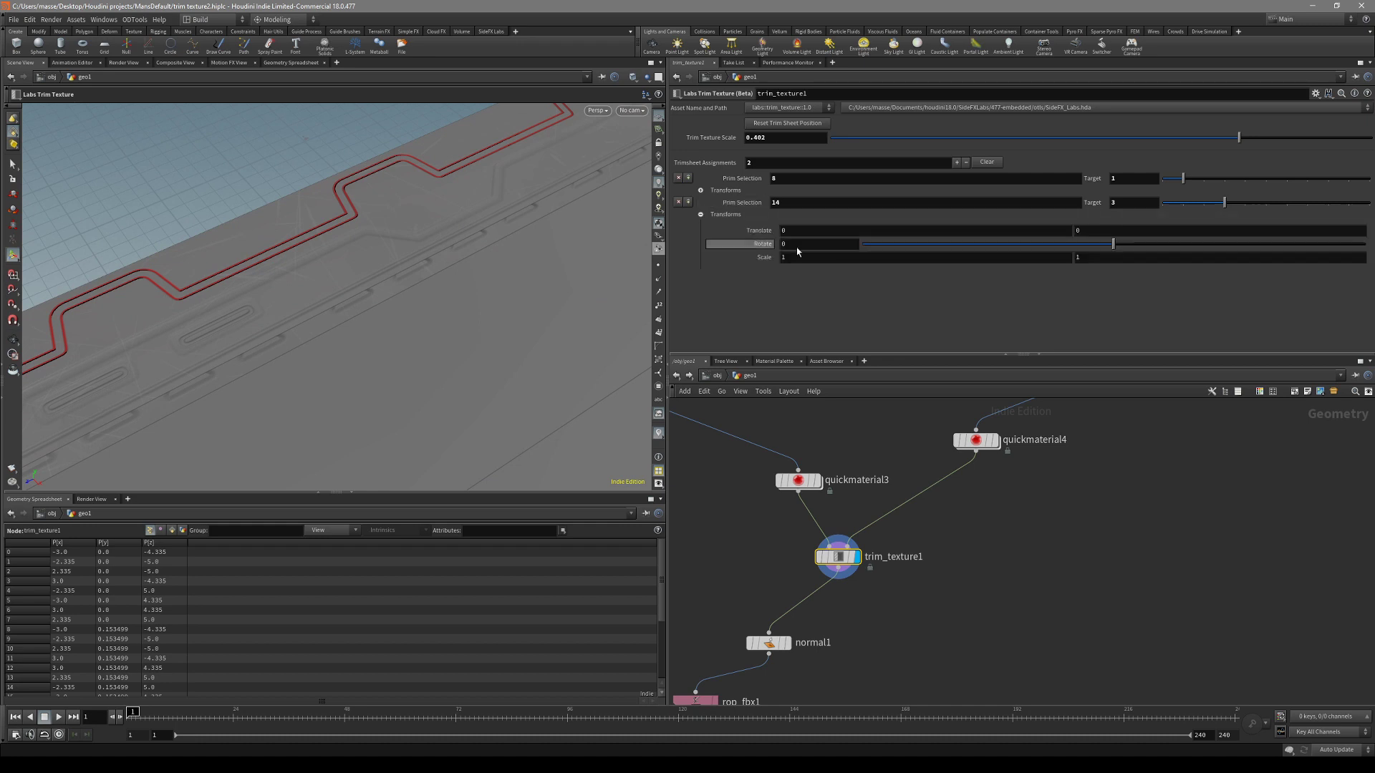
pyautogui.moveTo(817, 257); pyautogui.dragTo(851, 257, button='middle')
pyautogui.rightClick(366, 286)
pyautogui.click(485, 5)
pyautogui.press('Return')
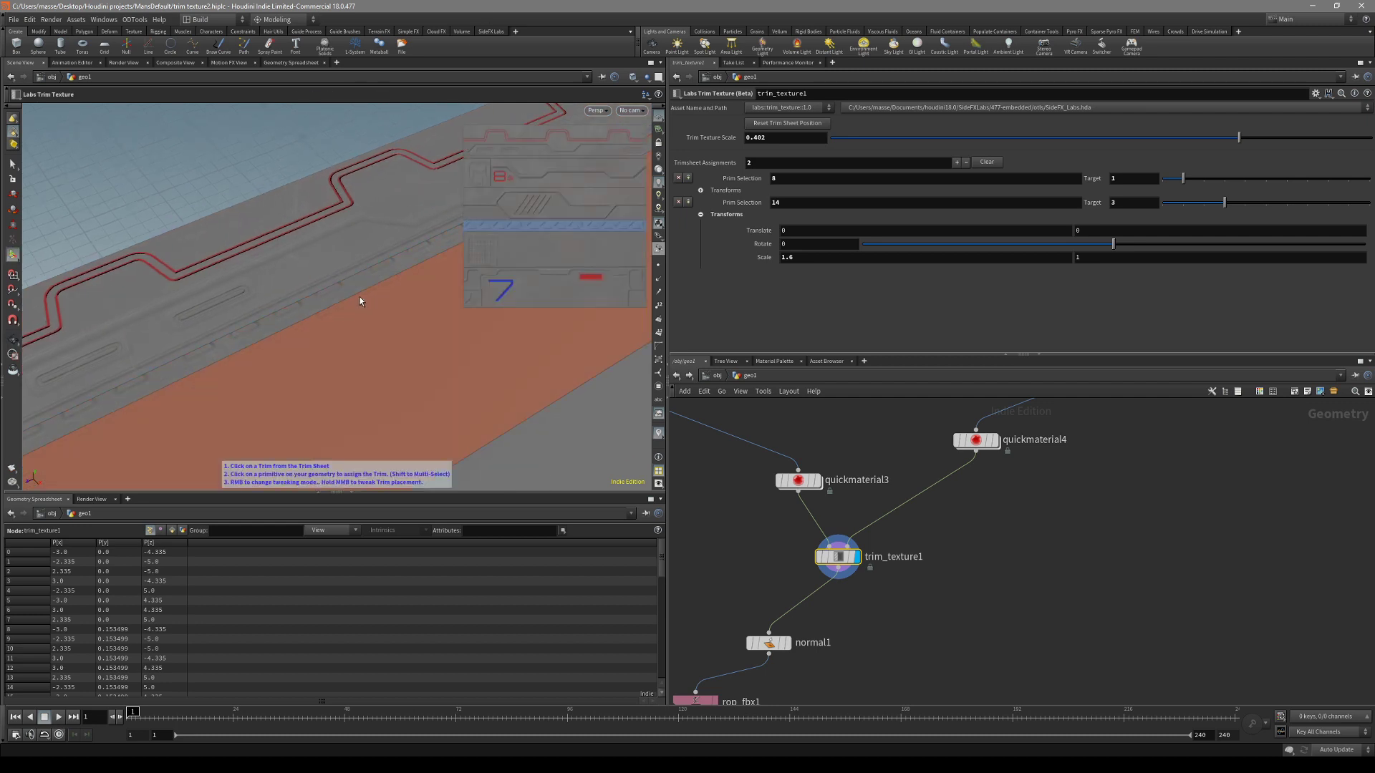
pyautogui.press('Escape')
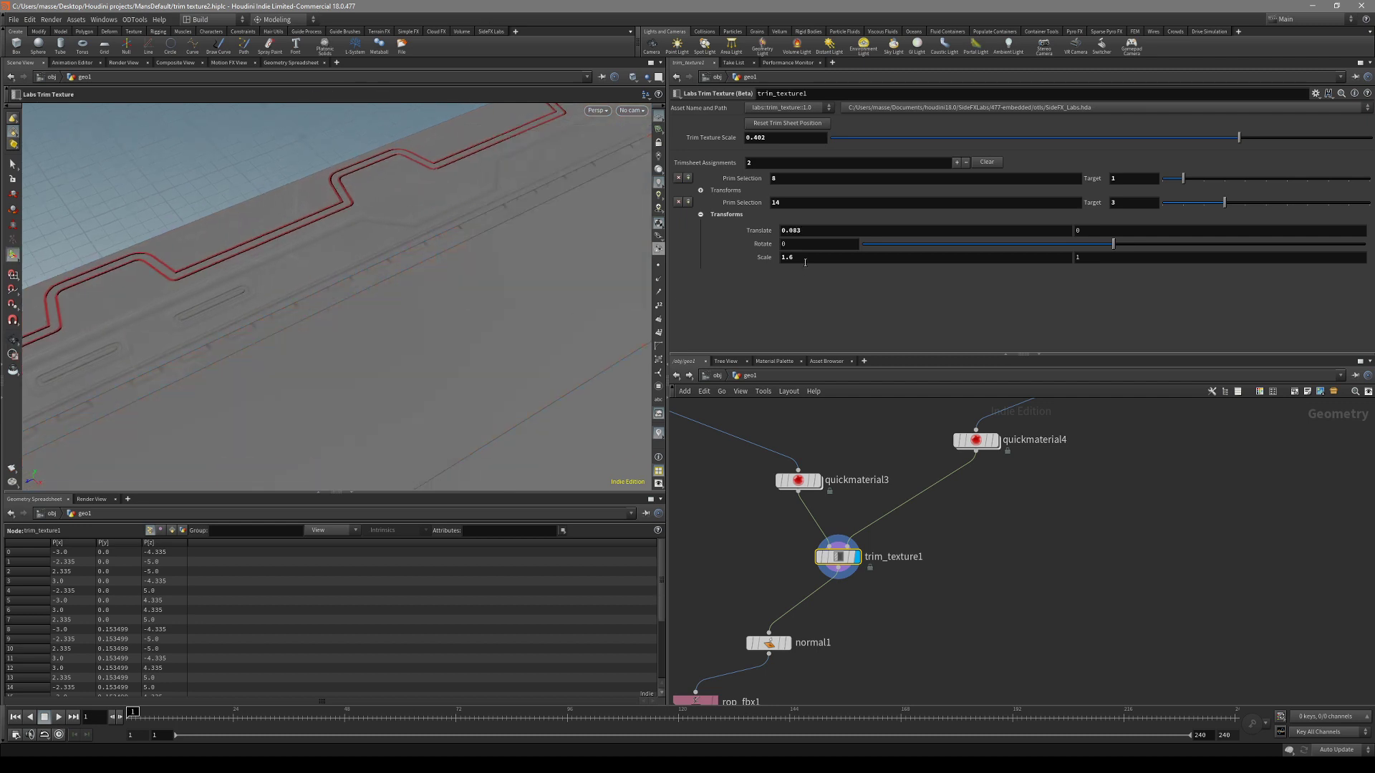
# - Set the horizontal trim scale of face 14 to 6.2
pyautogui.moveTo(805, 258); pyautogui.dragTo(872, 255, button='middle')
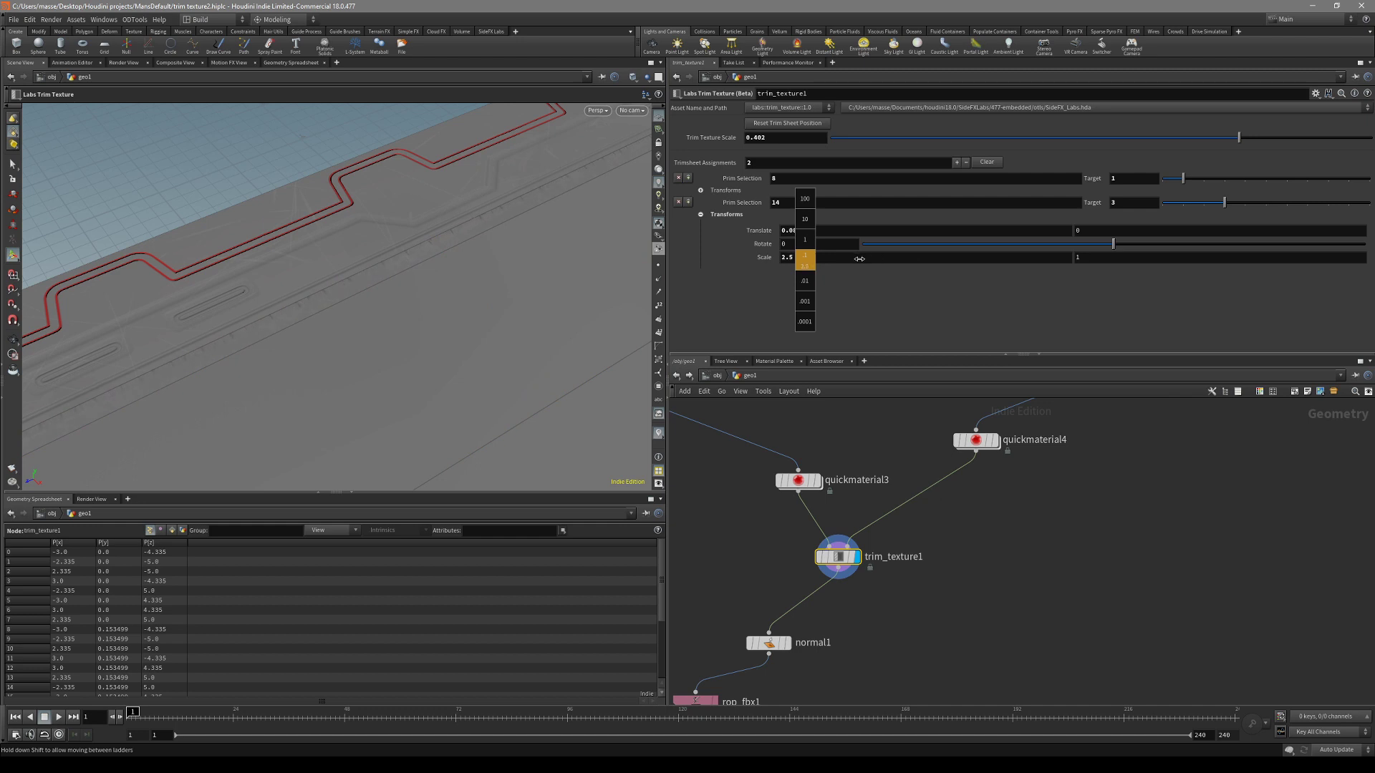
pyautogui.moveTo(981, 255); pyautogui.dragTo(1010, 254, button='middle')
pyautogui.keyDown('alt'); pyautogui.moveTo(337, 297); pyautogui.dragTo(485, 302, button='right'); pyautogui.keyUp('alt')
pyautogui.moveTo(836, 258); pyautogui.dragTo(874, 255, button='middle')
pyautogui.press('Return')
# - Enlarge the scene view and examine face 14's scaled UV strip in the UV view
pyautogui.click(352, 492)
pyautogui.keyDown('alt'); pyautogui.moveTo(412, 405); pyautogui.dragTo(315, 411, button='right'); pyautogui.keyUp('alt')
pyautogui.hotkey('space', '5')
pyautogui.scroll(-6, 315, 411)
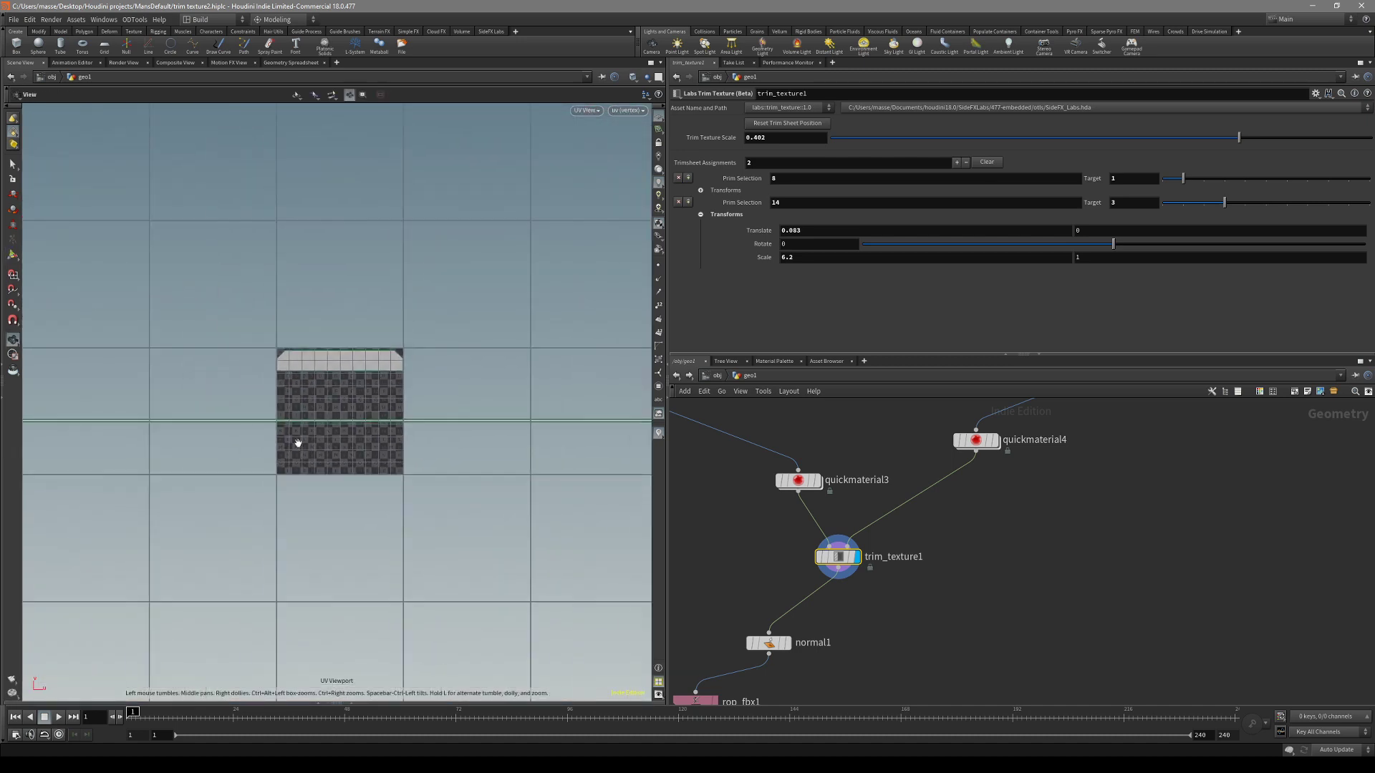
# - Compare the length of face 14's UV strip with the square trim sheet tile in the UV view
pyautogui.moveTo(160, 418); pyautogui.dragTo(244, 420, button='right')
pyautogui.moveTo(296, 431); pyautogui.dragTo(253, 433, button='middle')
pyautogui.moveTo(552, 430); pyautogui.dragTo(579, 401, button='middle')
pyautogui.press('Return')
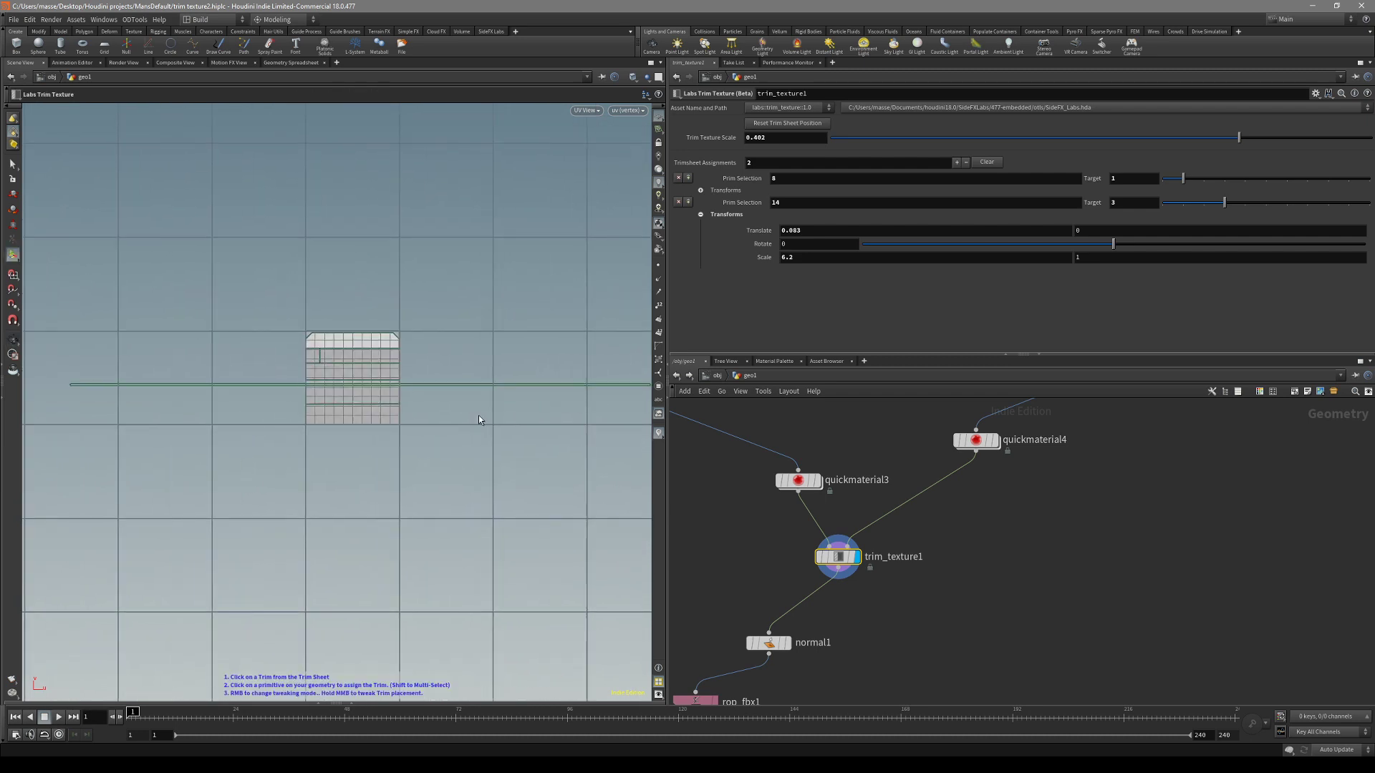
pyautogui.scroll(3, 341, 390)
pyautogui.press('Escape')
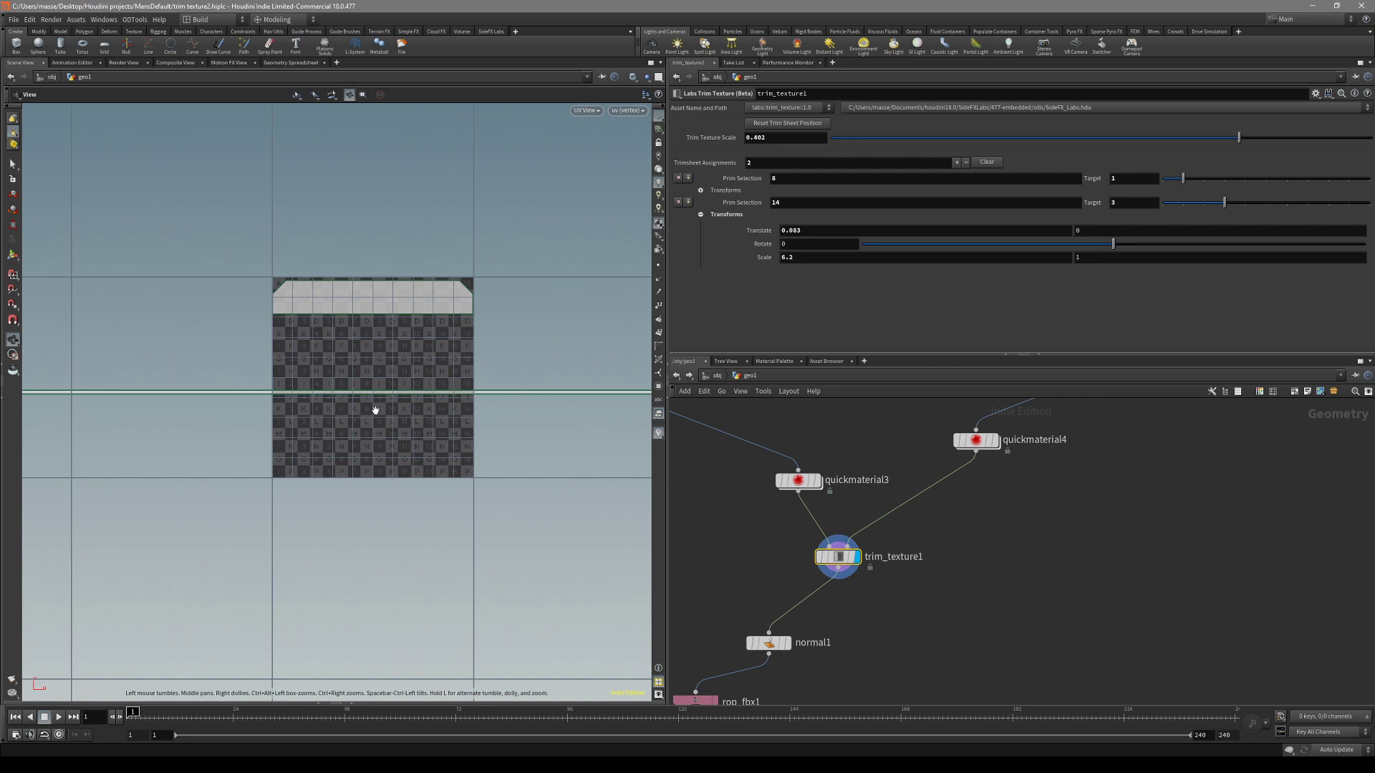
pyautogui.scroll(-4, 375, 409)
pyautogui.press('Return')
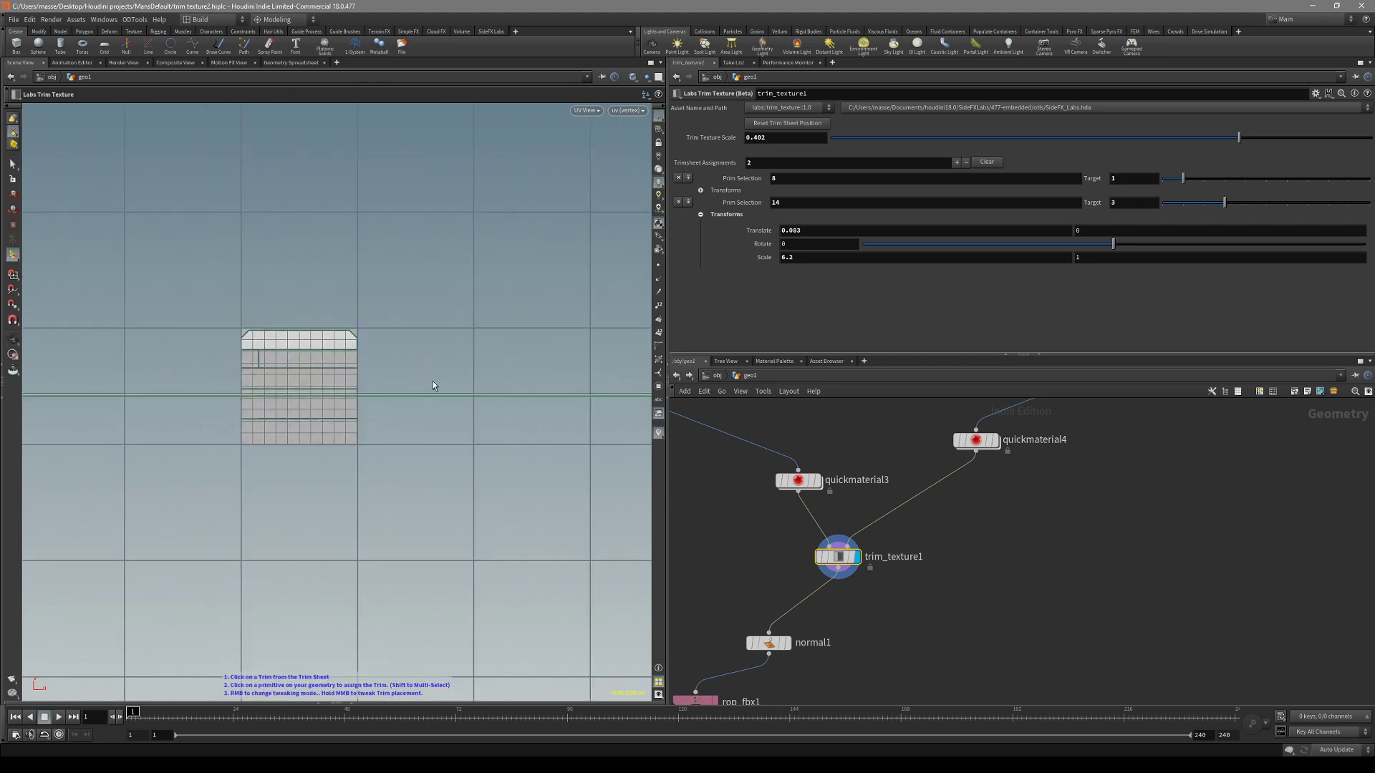
pyautogui.scroll(2, 343, 391)
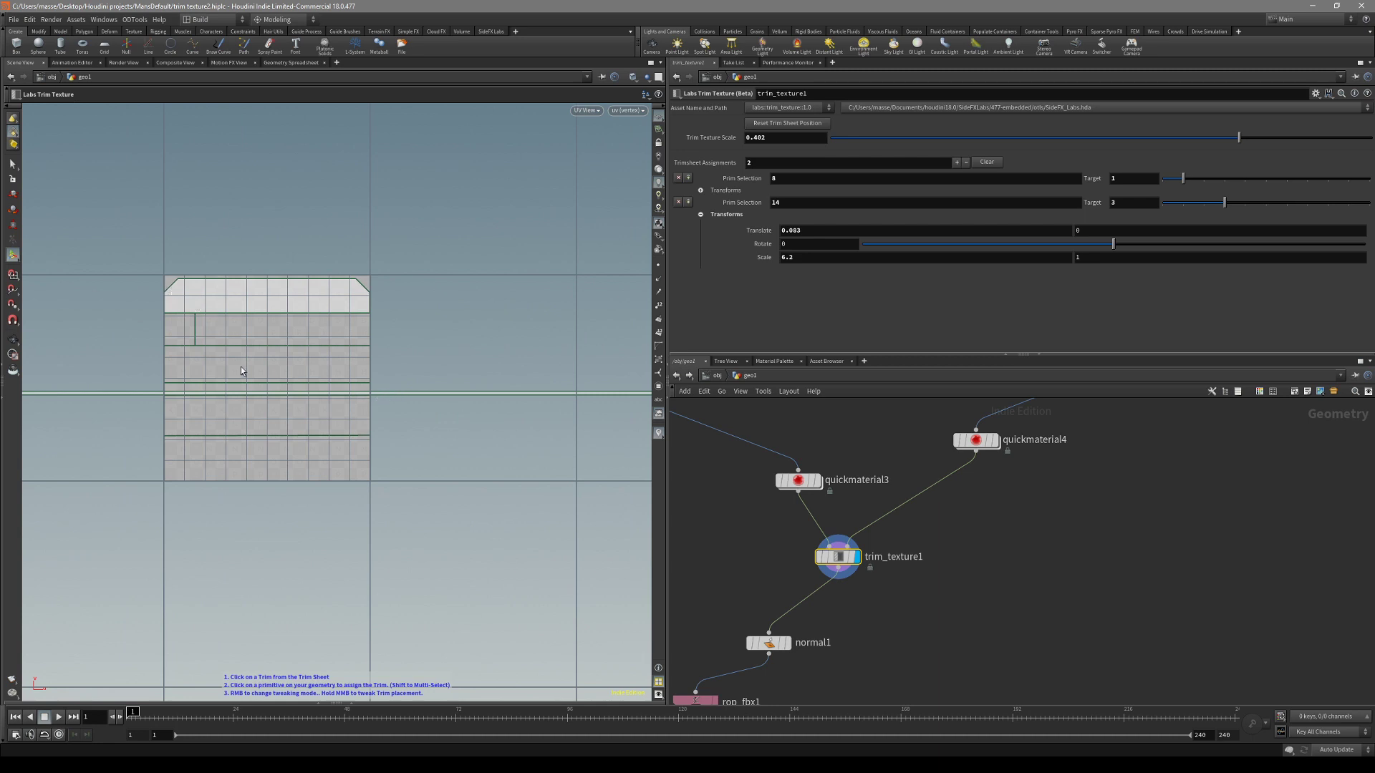
pyautogui.scroll(-3, 308, 430)
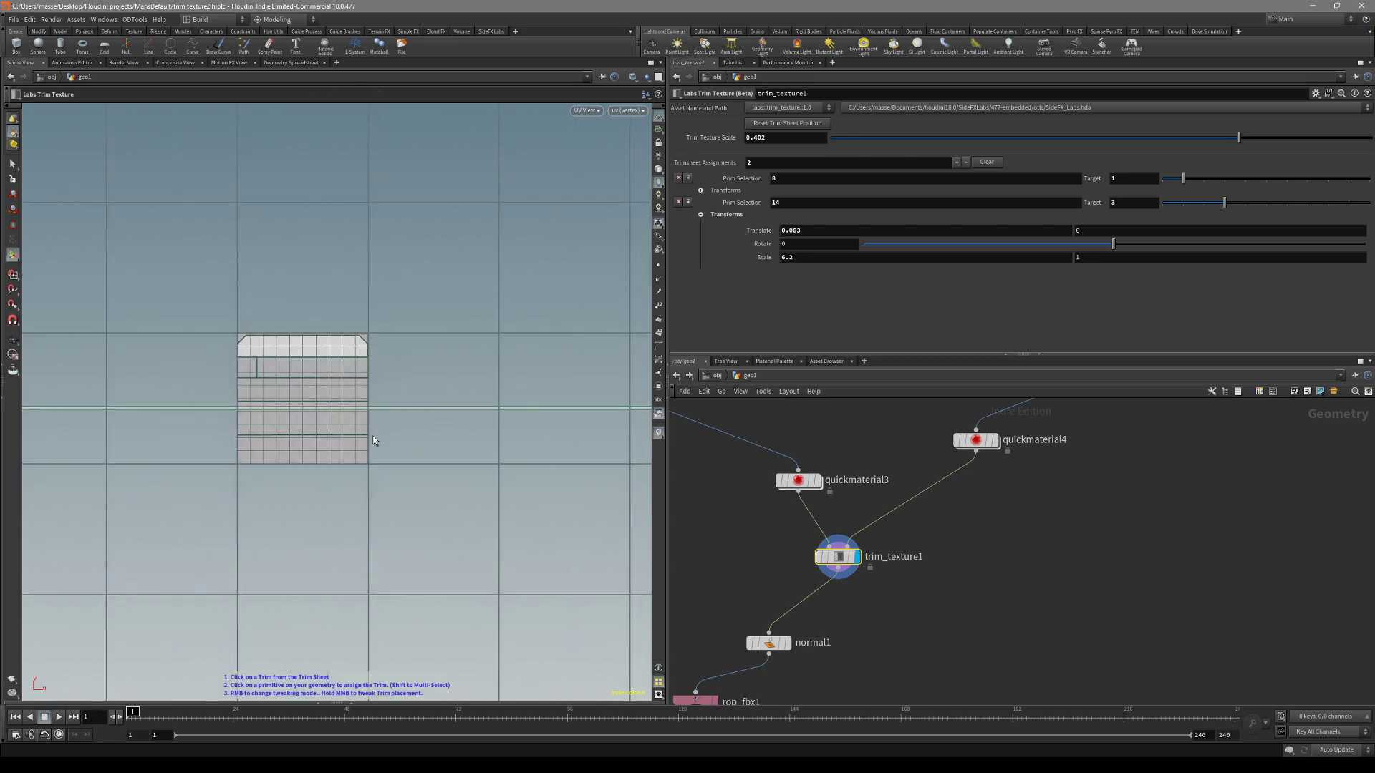
pyautogui.press('Escape')
pyautogui.scroll(-2, 300, 435)
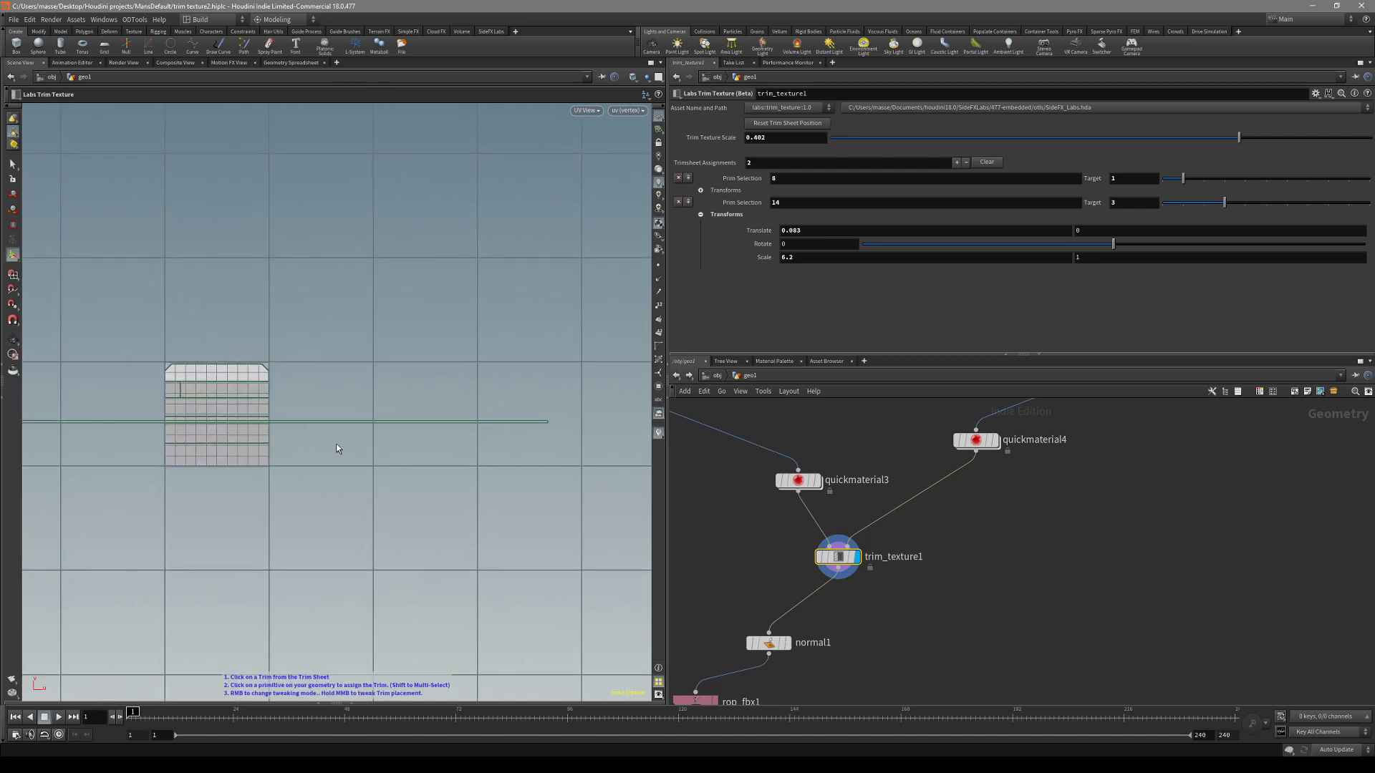
pyautogui.moveTo(256, 442); pyautogui.dragTo(320, 436, button='middle')
pyautogui.moveTo(319, 436); pyautogui.dragTo(545, 407, button='right')
pyautogui.press('Return')
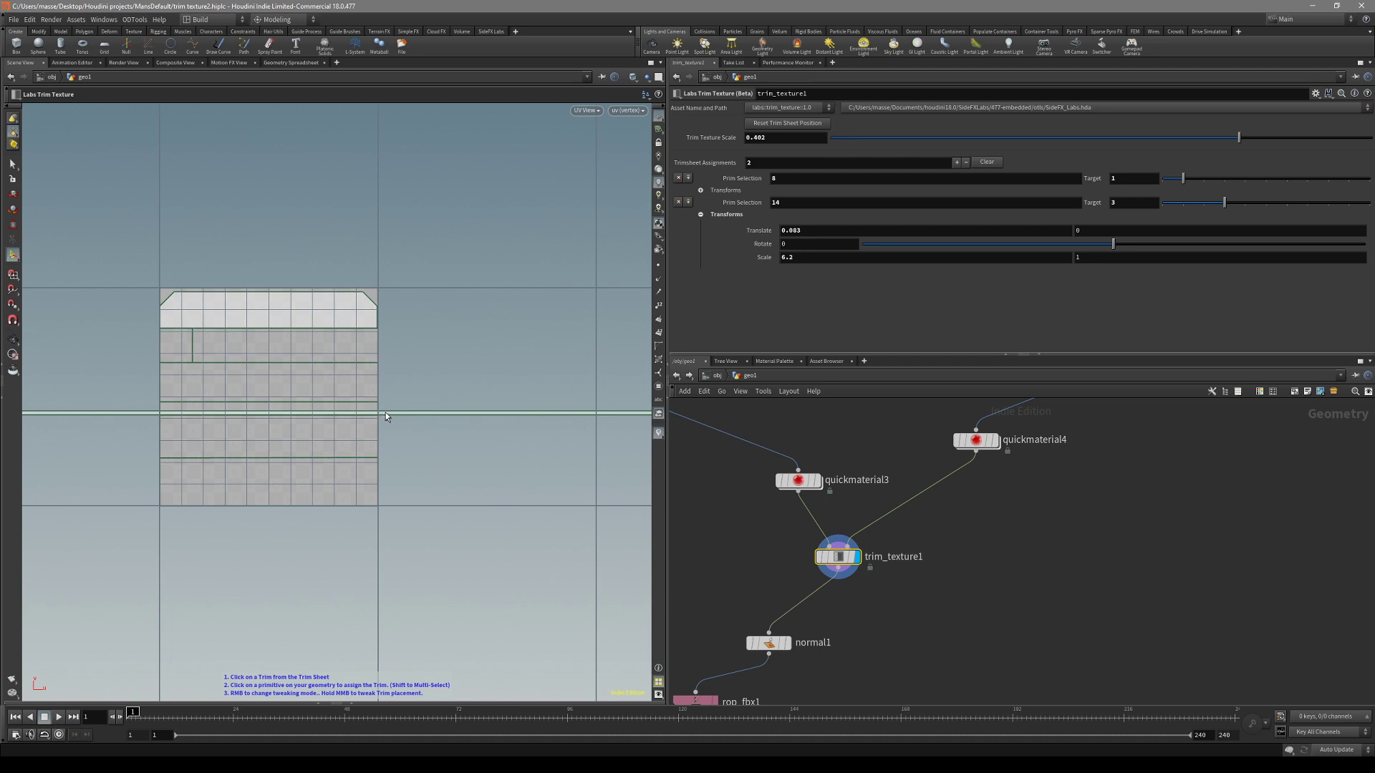
pyautogui.scroll(2, 173, 423)
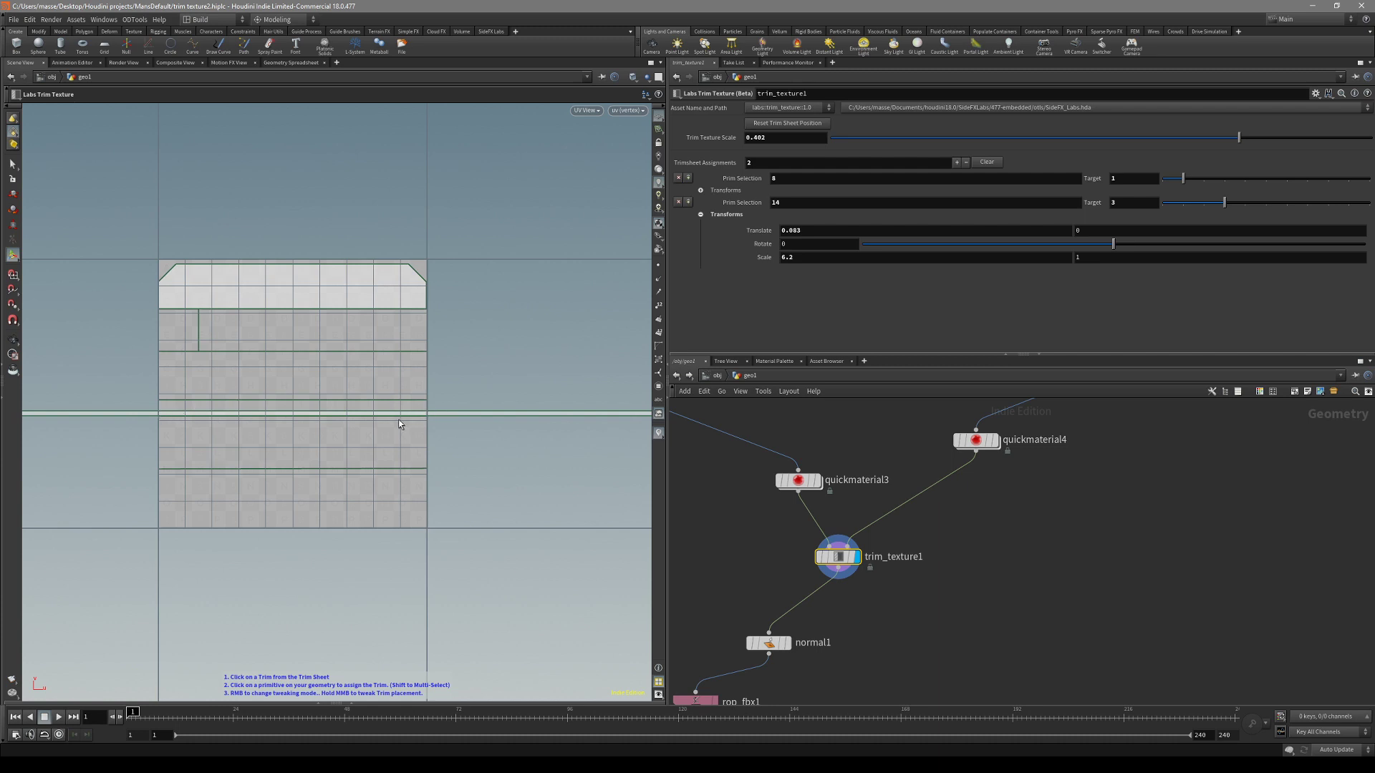
# - Return to the perspective view and set face 14's horizontal trim scale to 2.1 and horizontal translate to -0.057
pyautogui.hotkey('space', '1')
pyautogui.moveTo(380, 416); pyautogui.dragTo(419, 448)
pyautogui.keyDown('ctrl'); pyautogui.middleClick(817, 259); pyautogui.keyUp('ctrl')
pyautogui.moveTo(815, 260); pyautogui.dragTo(872, 254, button='middle')
pyautogui.moveTo(490, 366); pyautogui.dragTo(413, 352, button='middle')
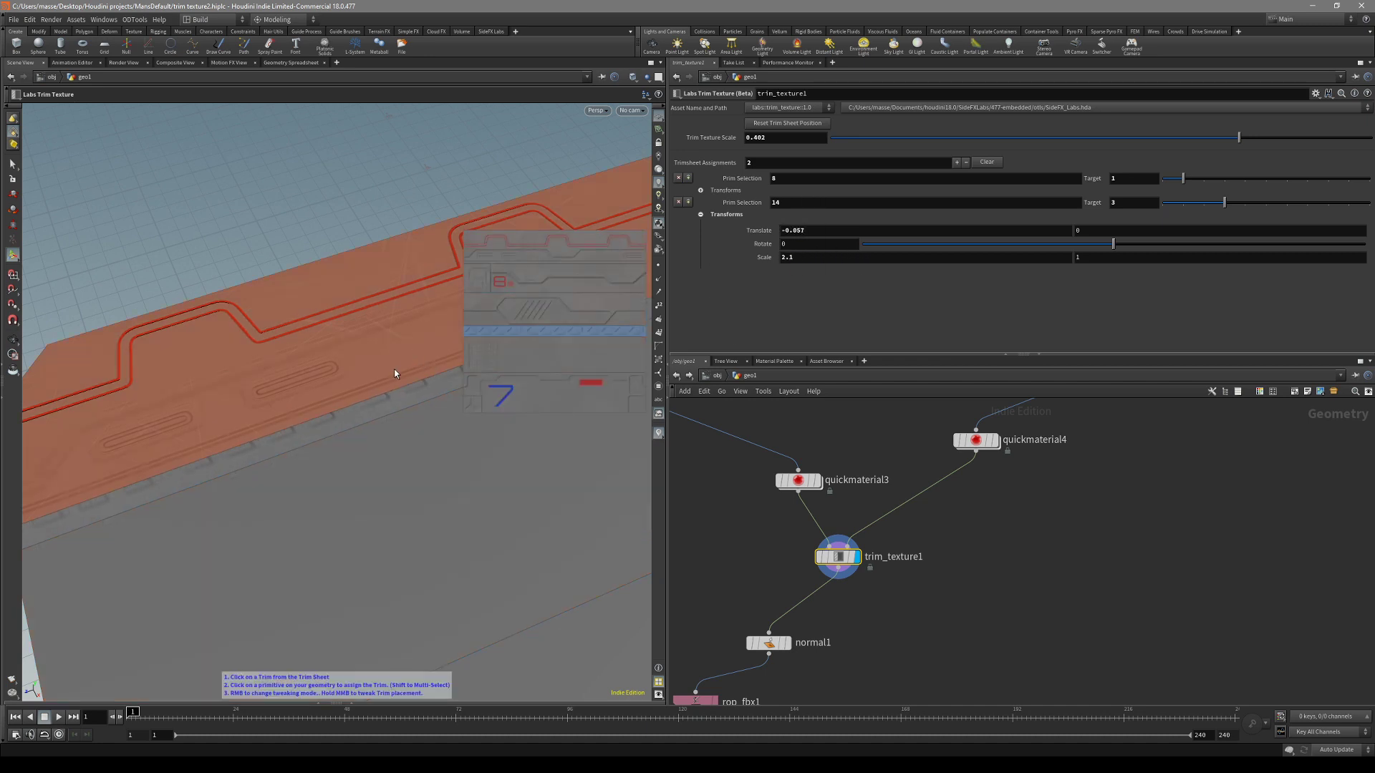
# - Tweak face 14's trim directly on the plate to a vertical translate of 0.026 and a scale of 2.054 by 1.113
pyautogui.rightClick(379, 387)
pyautogui.click(399, 466)
pyautogui.moveTo(394, 436); pyautogui.dragTo(400, 397, button='middle')
pyautogui.rightClick(394, 392)
pyautogui.click(401, 443)
pyautogui.moveTo(397, 414)
pyautogui.mouseDown(button='middle')
pyautogui.moveTo(450, 415)
pyautogui.moveTo(365, 373)
pyautogui.moveTo(390, 409)
pyautogui.mouseUp(button='middle')
pyautogui.rightClick(403, 396)
pyautogui.click(443, 468)
pyautogui.rightClick(377, 388)
pyautogui.click(401, 469)
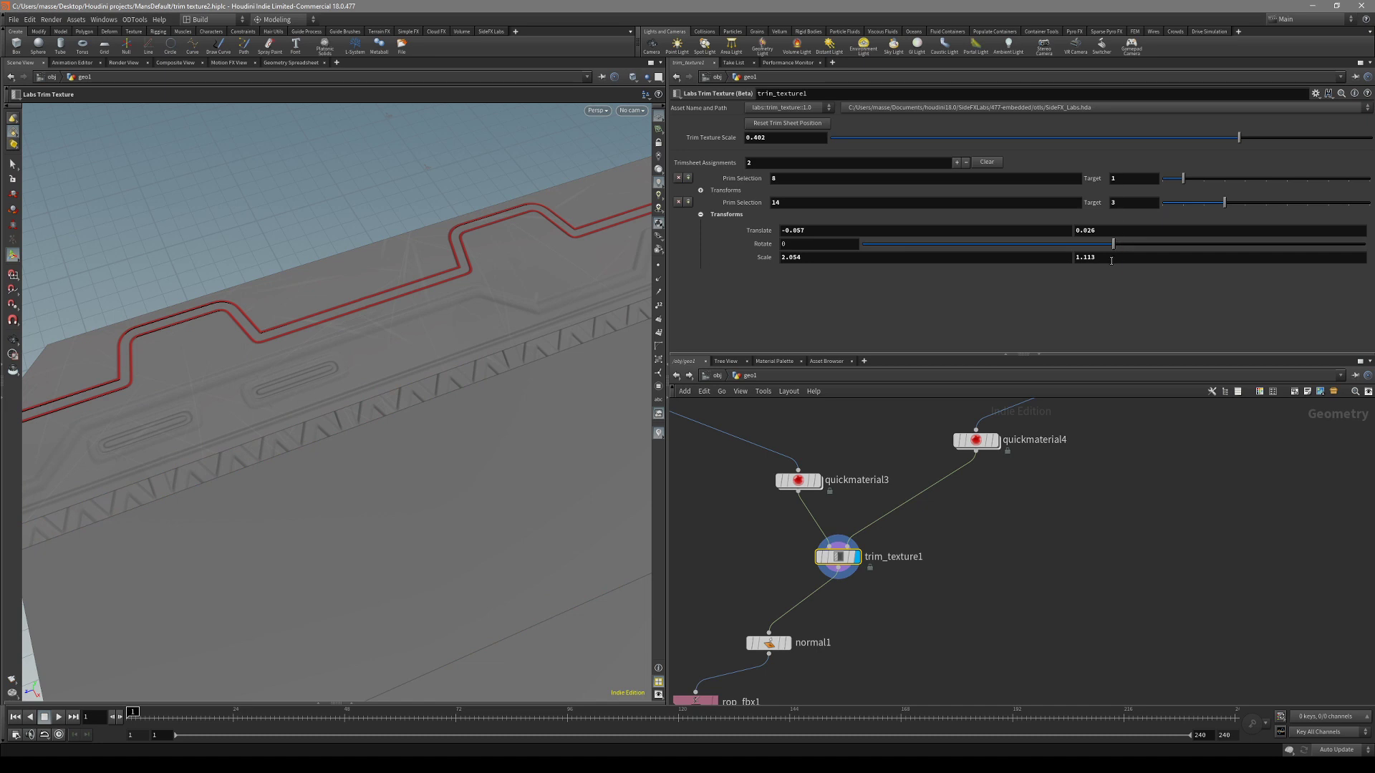
# - Set face 14's vertical trim scale to 2.631 and reset its rotation to 0
pyautogui.moveTo(1111, 260); pyautogui.dragTo(1072, 258, button='middle')
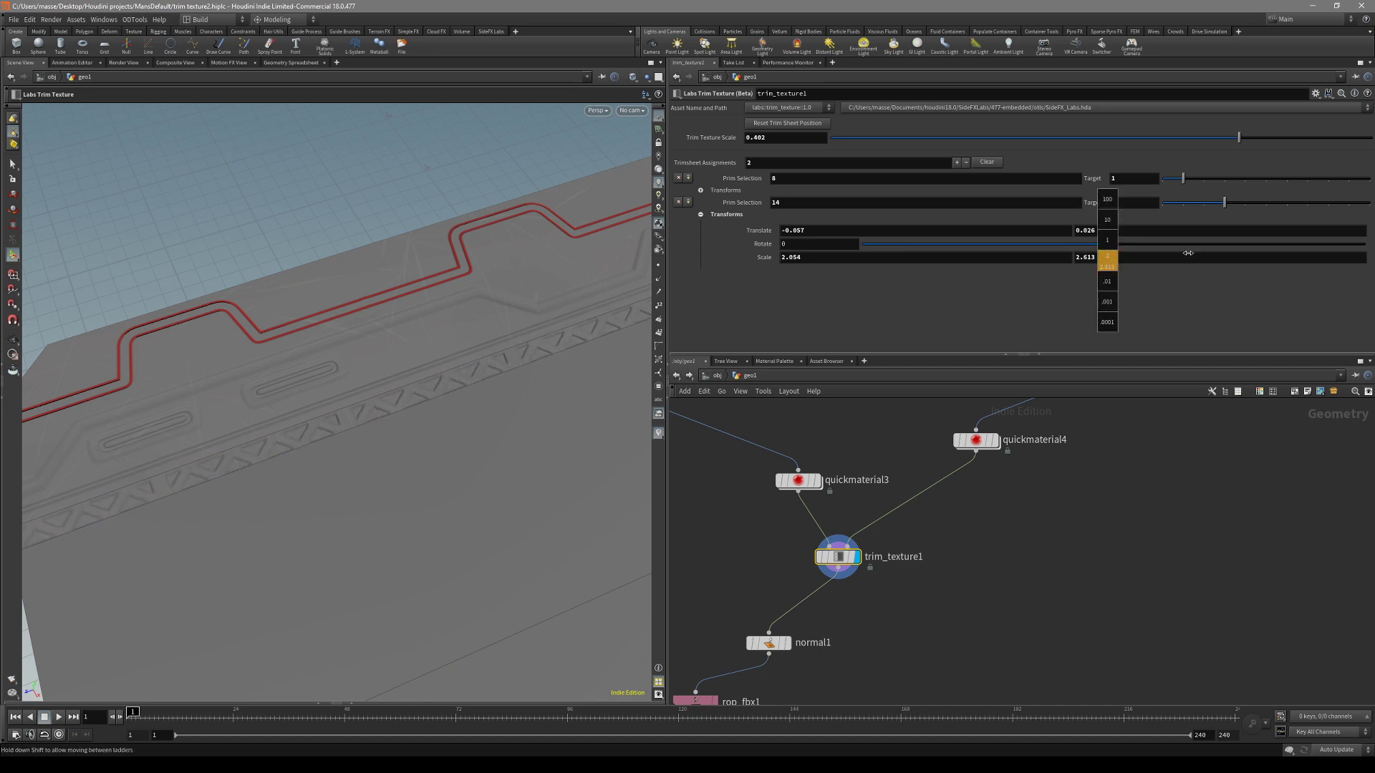
pyautogui.moveTo(1188, 252); pyautogui.dragTo(1186, 253, button='middle')
pyautogui.moveTo(399, 410); pyautogui.dragTo(412, 378, button='middle')
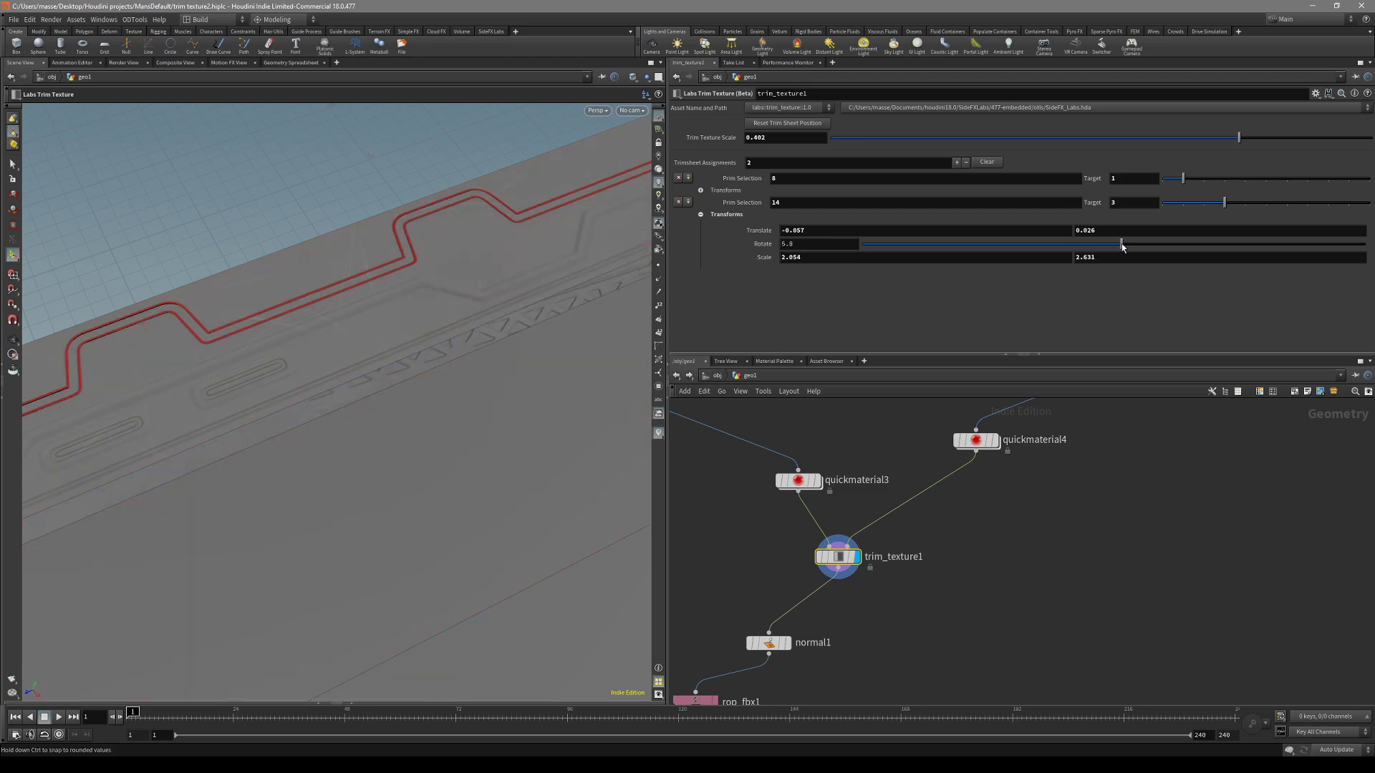
pyautogui.keyDown('ctrl'); pyautogui.middleClick(839, 246); pyautogui.keyUp('ctrl')
# - Assign trim target 4, the strip with the blue 7 and red bar, to face 16 in the middle of the plate
pyautogui.keyDown('alt'); pyautogui.moveTo(368, 331); pyautogui.dragTo(351, 411); pyautogui.keyUp('alt')
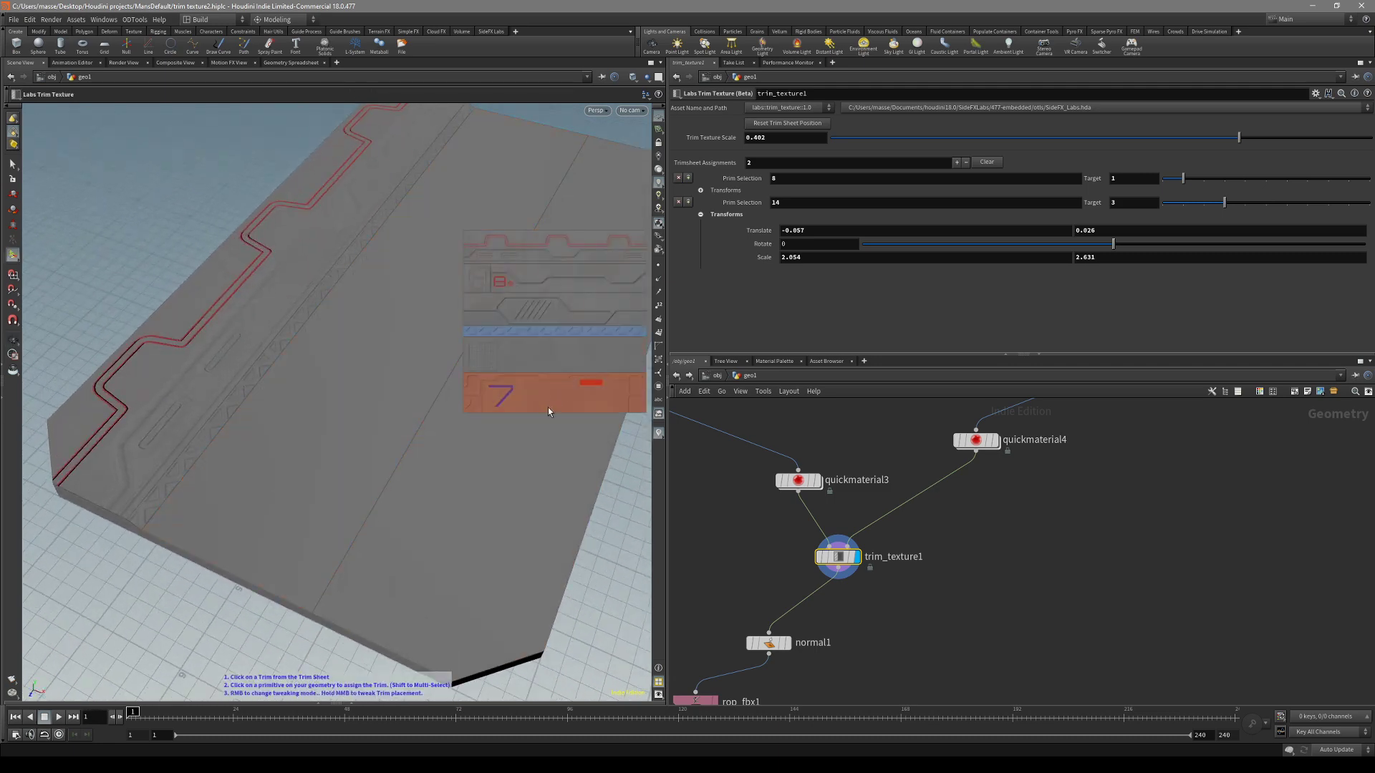
pyautogui.click(594, 397)
pyautogui.click(347, 341)
pyautogui.keyDown('alt'); pyautogui.moveTo(346, 342); pyautogui.dragTo(508, 391); pyautogui.keyUp('alt')
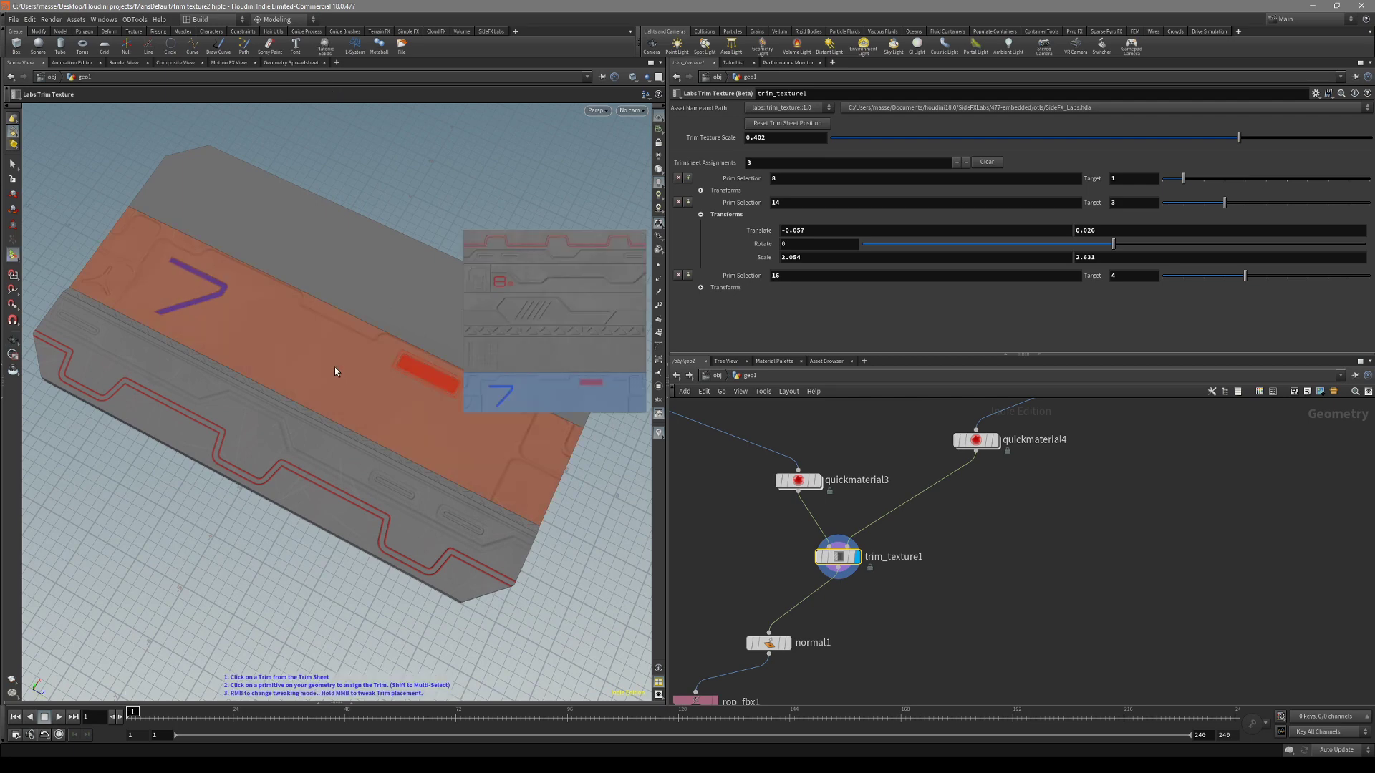
# - Tweak the vertical scale of face 16's trim directly on the plate, using the Scale tweak mode
pyautogui.rightClick(333, 366)
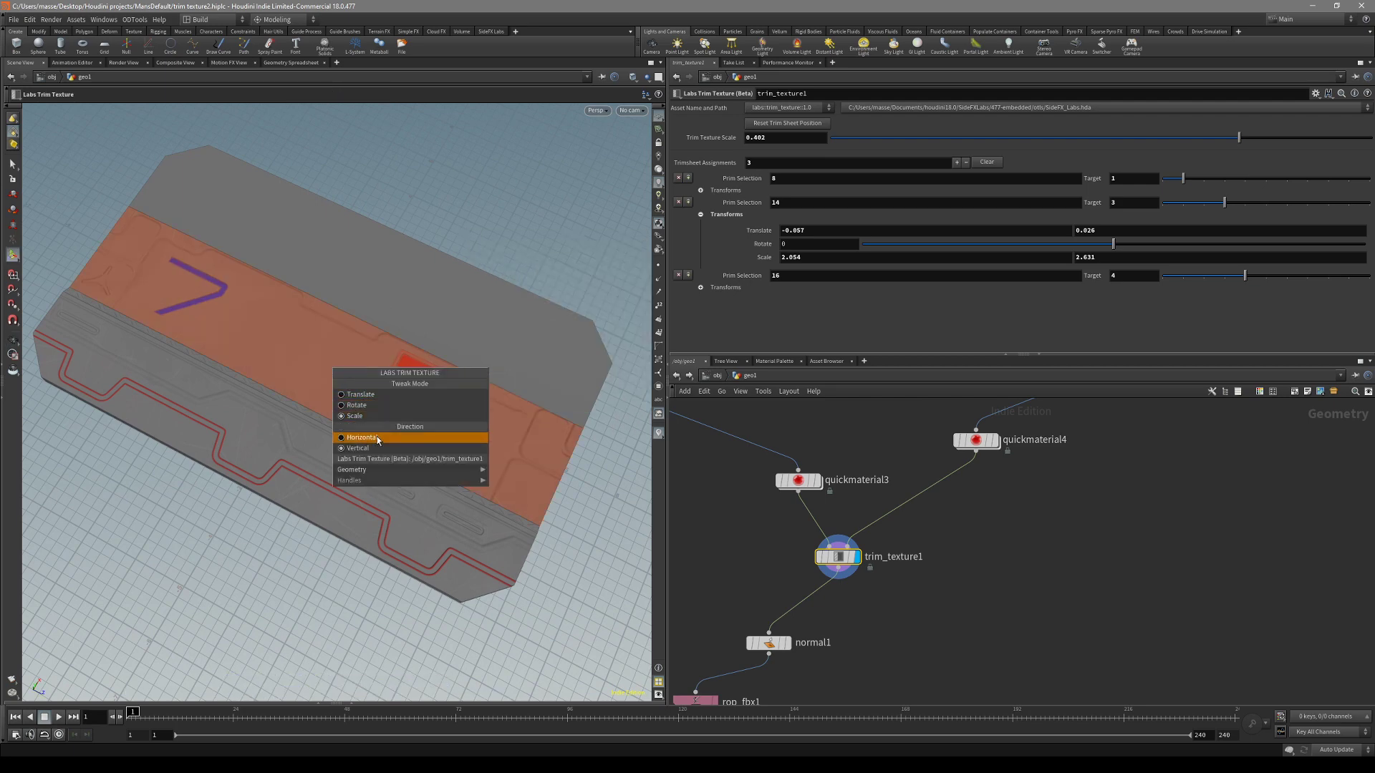
pyautogui.click(377, 415)
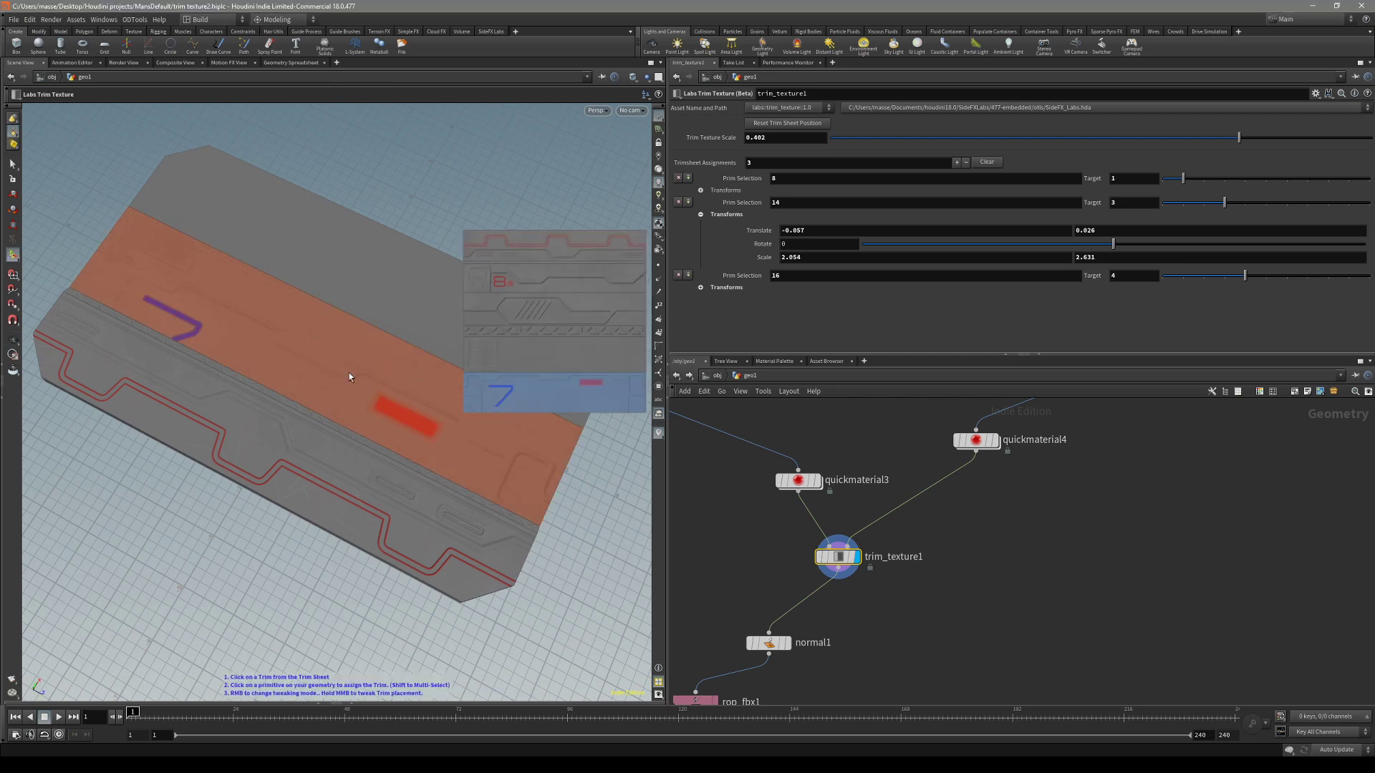
pyautogui.moveTo(305, 376); pyautogui.dragTo(328, 316, button='middle')
pyautogui.press('Escape')
pyautogui.moveTo(328, 316); pyautogui.dragTo(220, 283)
pyautogui.moveTo(278, 353); pyautogui.dragTo(303, 311)
pyautogui.press('Return')
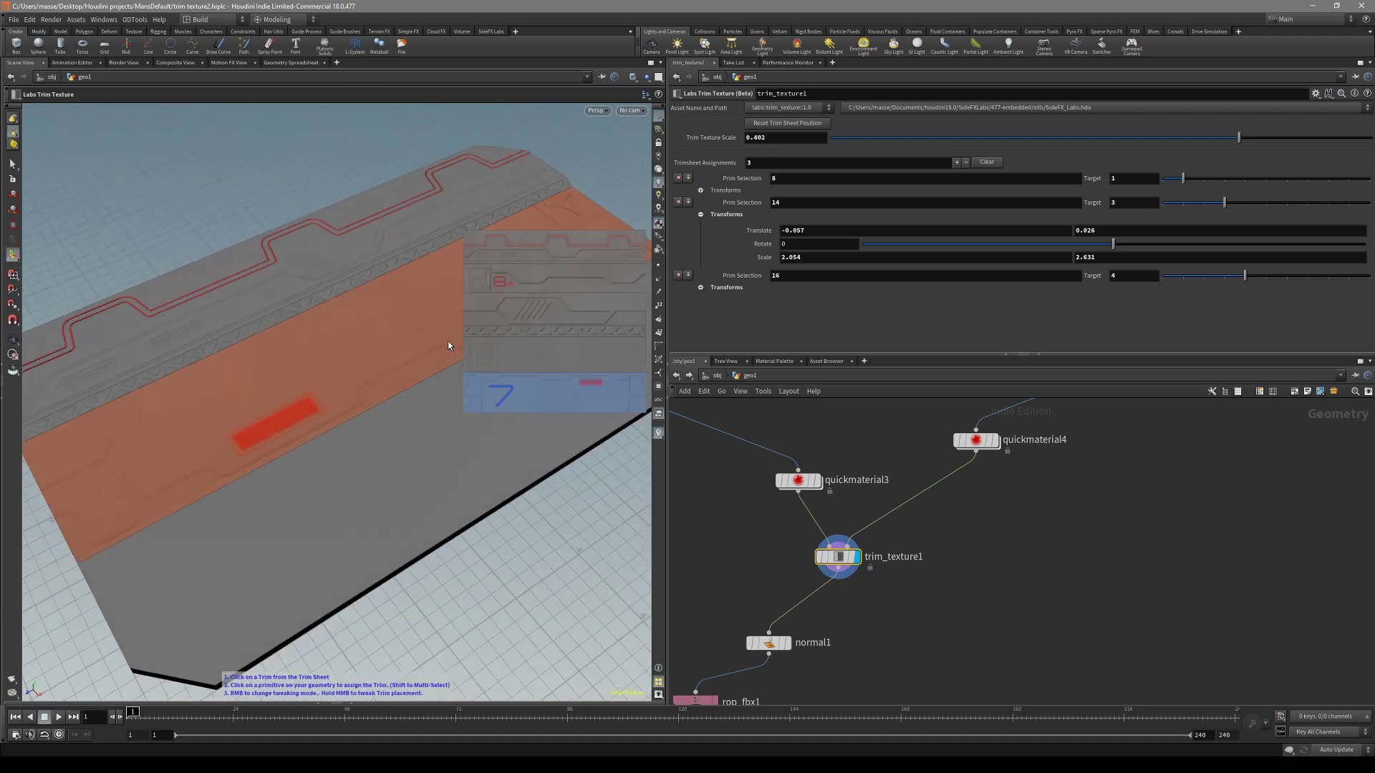
# - Assign trim target 2, the strip with the diagonal slots, to face 15 along the plate's outer edge
pyautogui.click(519, 309)
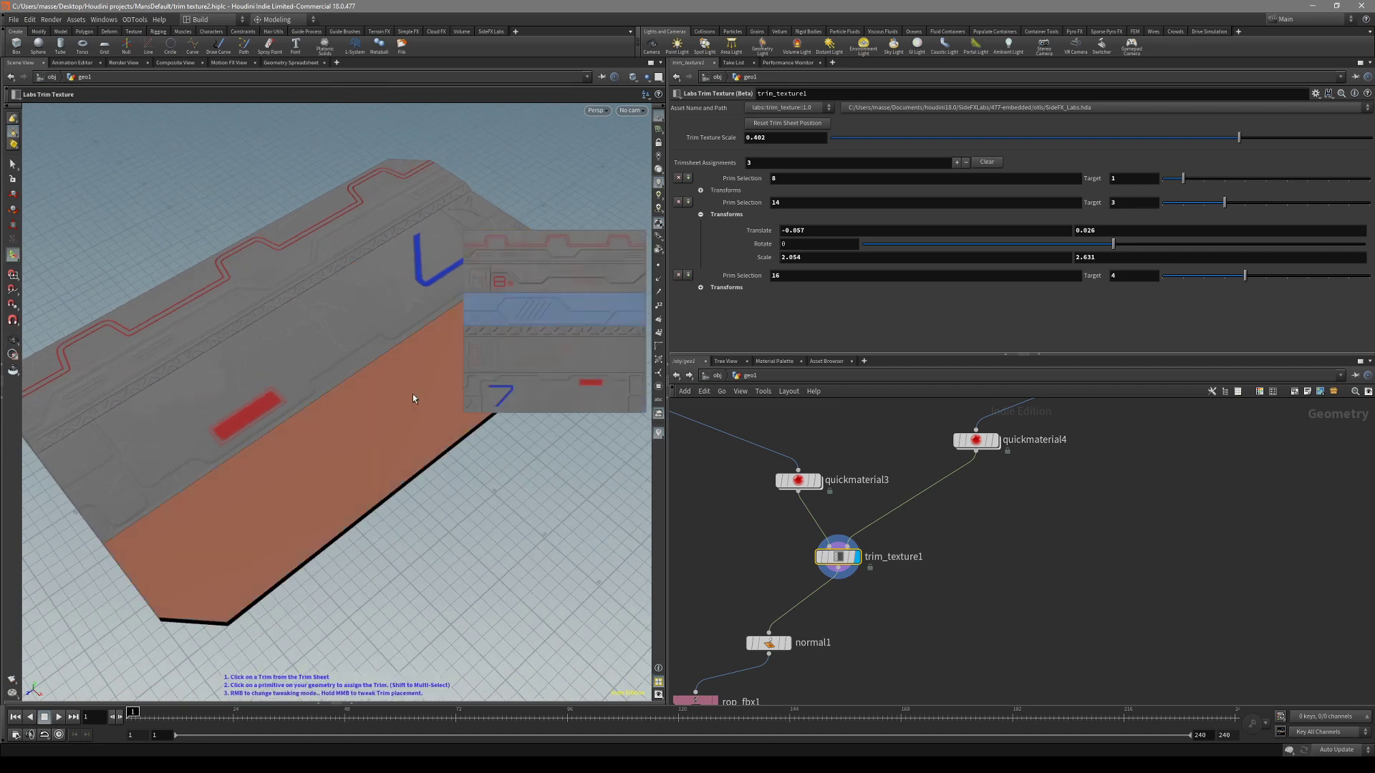
pyautogui.click(408, 424)
pyautogui.moveTo(409, 425); pyautogui.dragTo(391, 361)
# - Tweak face 15's trim on the plate to a vertical translate of -0.019 and a vertical scale of 1.596
pyautogui.rightClick(390, 358)
pyautogui.click(412, 387)
pyautogui.moveTo(367, 380); pyautogui.dragTo(310, 351, button='middle')
pyautogui.moveTo(309, 356); pyautogui.dragTo(304, 315)
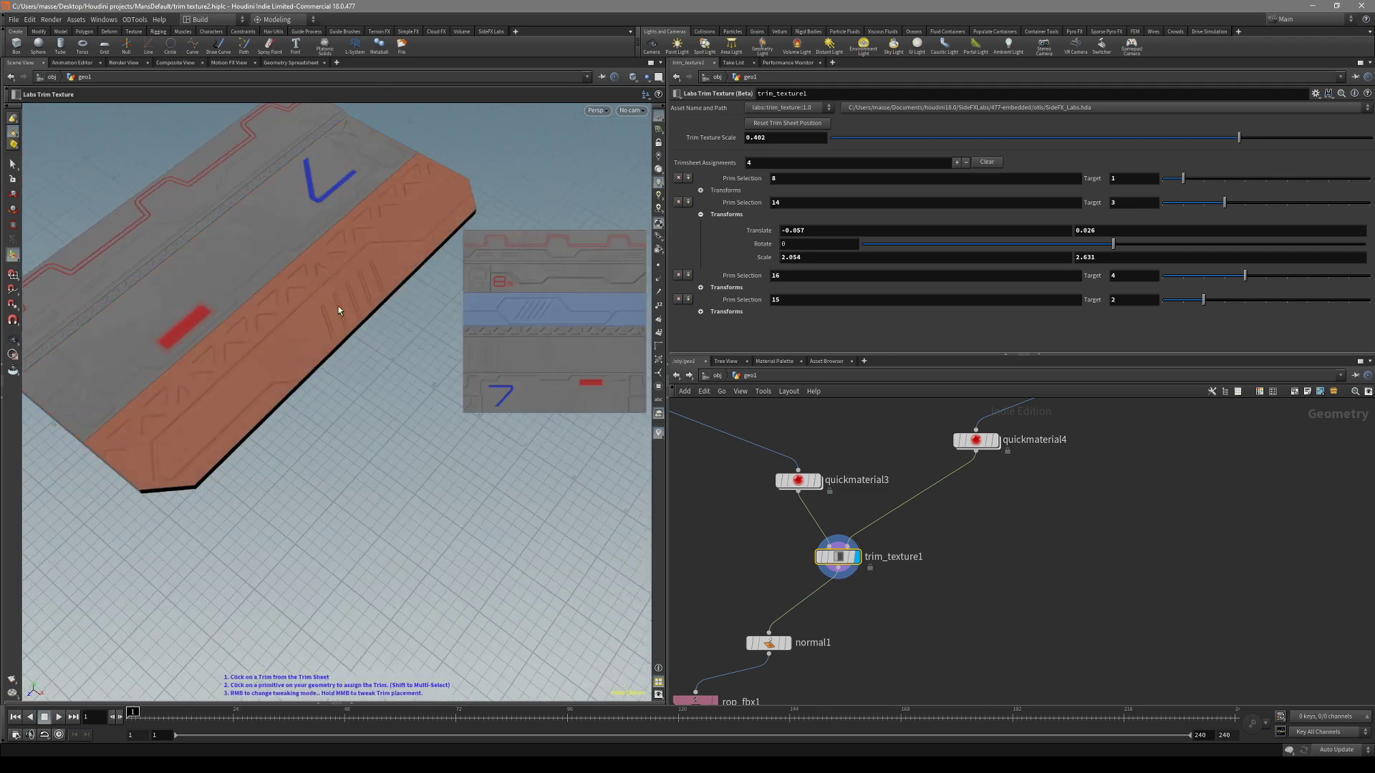
pyautogui.keyDown('alt'); pyautogui.moveTo(365, 306); pyautogui.dragTo(318, 398); pyautogui.keyUp('alt')
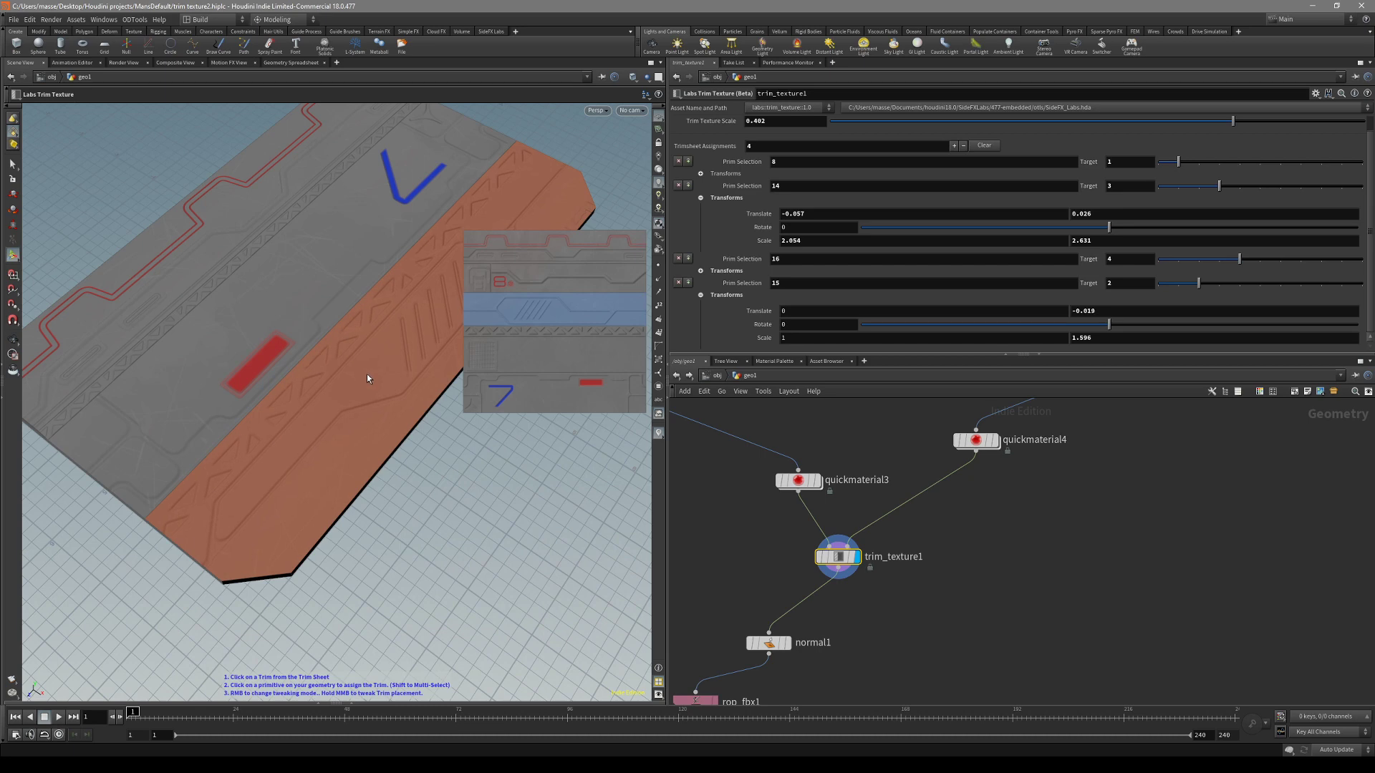
pyautogui.press('Escape')
pyautogui.moveTo(366, 374); pyautogui.dragTo(418, 384)
pyautogui.moveTo(391, 368); pyautogui.dragTo(381, 365, button='middle')
pyautogui.press('Escape')
pyautogui.moveTo(383, 364); pyautogui.dragTo(241, 395)
pyautogui.moveTo(283, 436); pyautogui.dragTo(387, 421)
# - Display the result of the normal1 node and open the settings of the rop_fbx1 export node
pyautogui.moveTo(973, 565); pyautogui.dragTo(994, 529, button='middle')
pyautogui.click(787, 619)
pyautogui.moveTo(788, 619); pyautogui.dragTo(814, 546, button='middle')
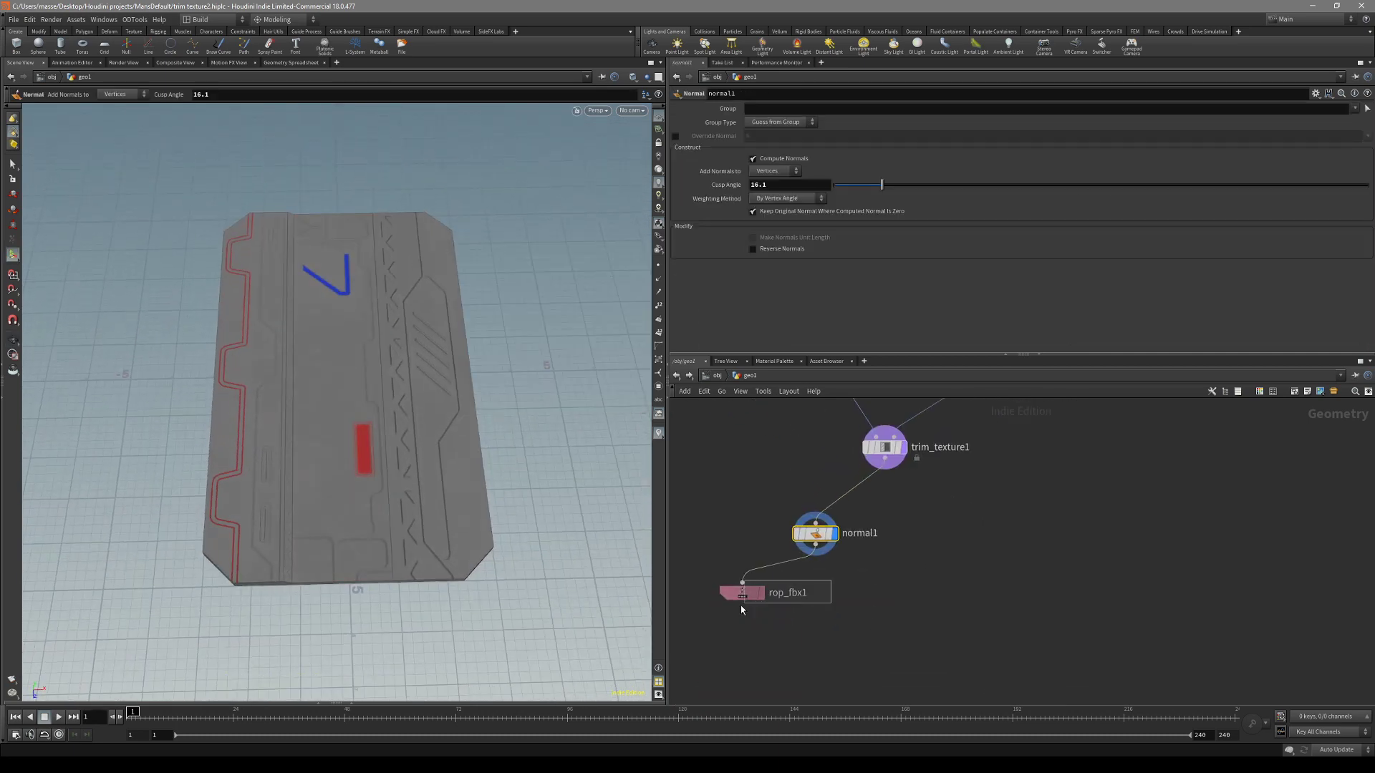
pyautogui.click(742, 592)
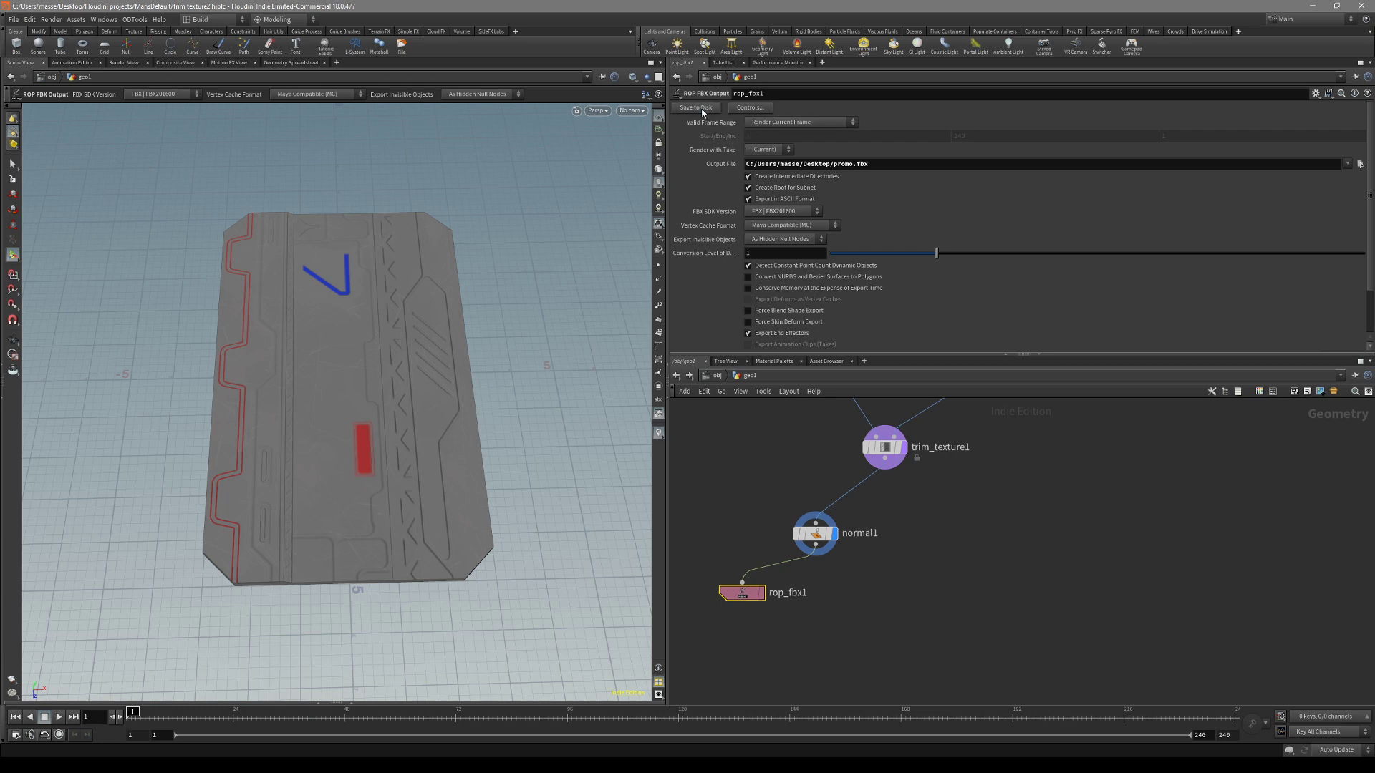
pyautogui.keyDown('alt'); pyautogui.moveTo(408, 433); pyautogui.dragTo(344, 448); pyautogui.keyUp('alt')
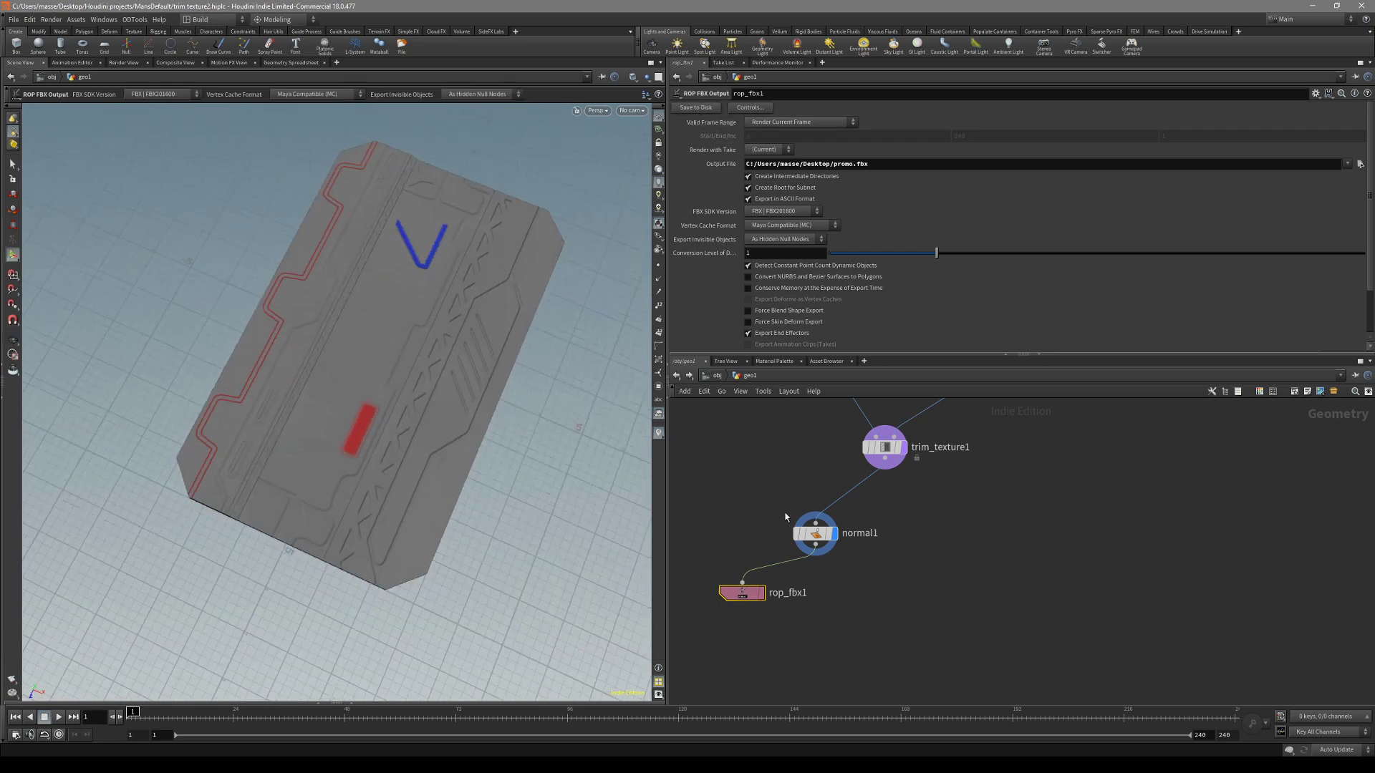
pyautogui.keyDown('alt'); pyautogui.moveTo(481, 466); pyautogui.dragTo(423, 451); pyautogui.keyUp('alt')
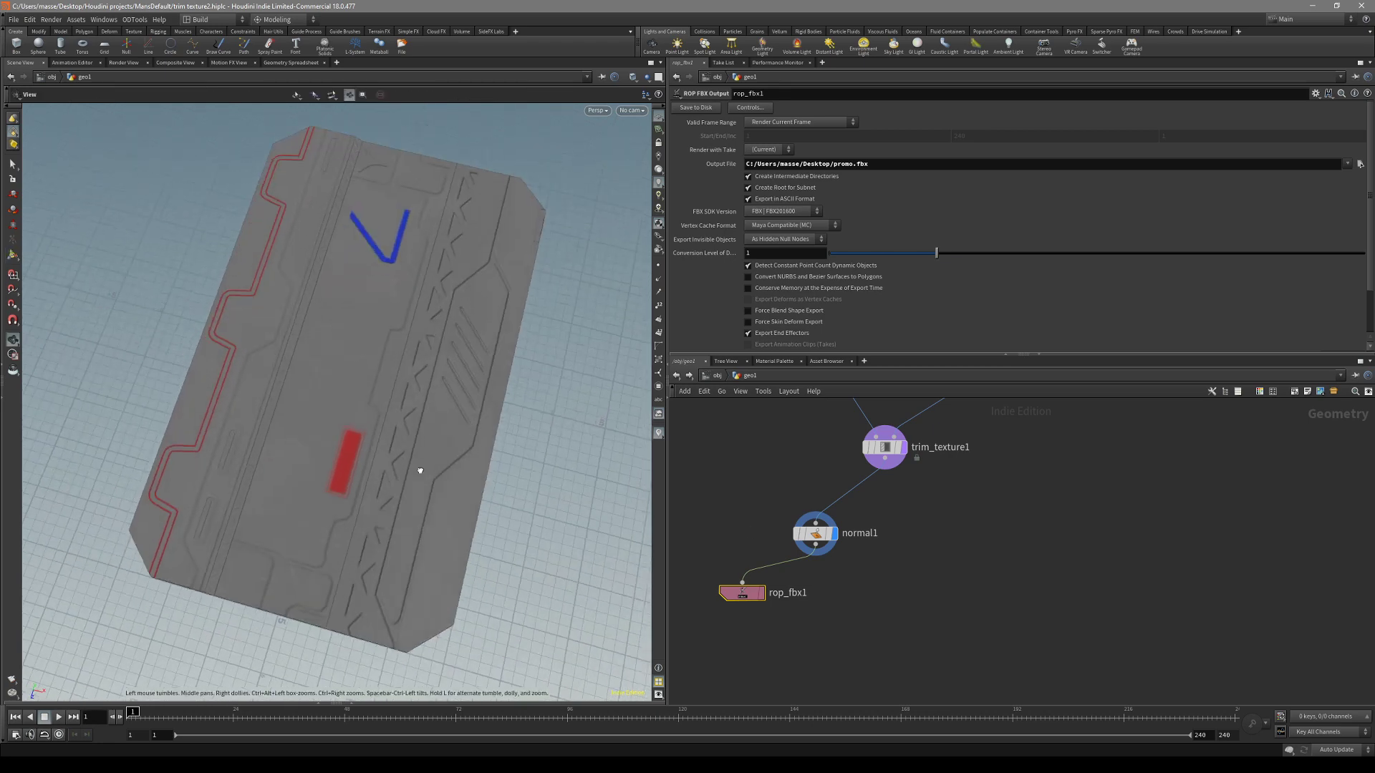
pyautogui.scroll(3, 430, 423)
pyautogui.keyDown('alt'); pyautogui.moveTo(436, 390); pyautogui.dragTo(450, 341); pyautogui.keyUp('alt')
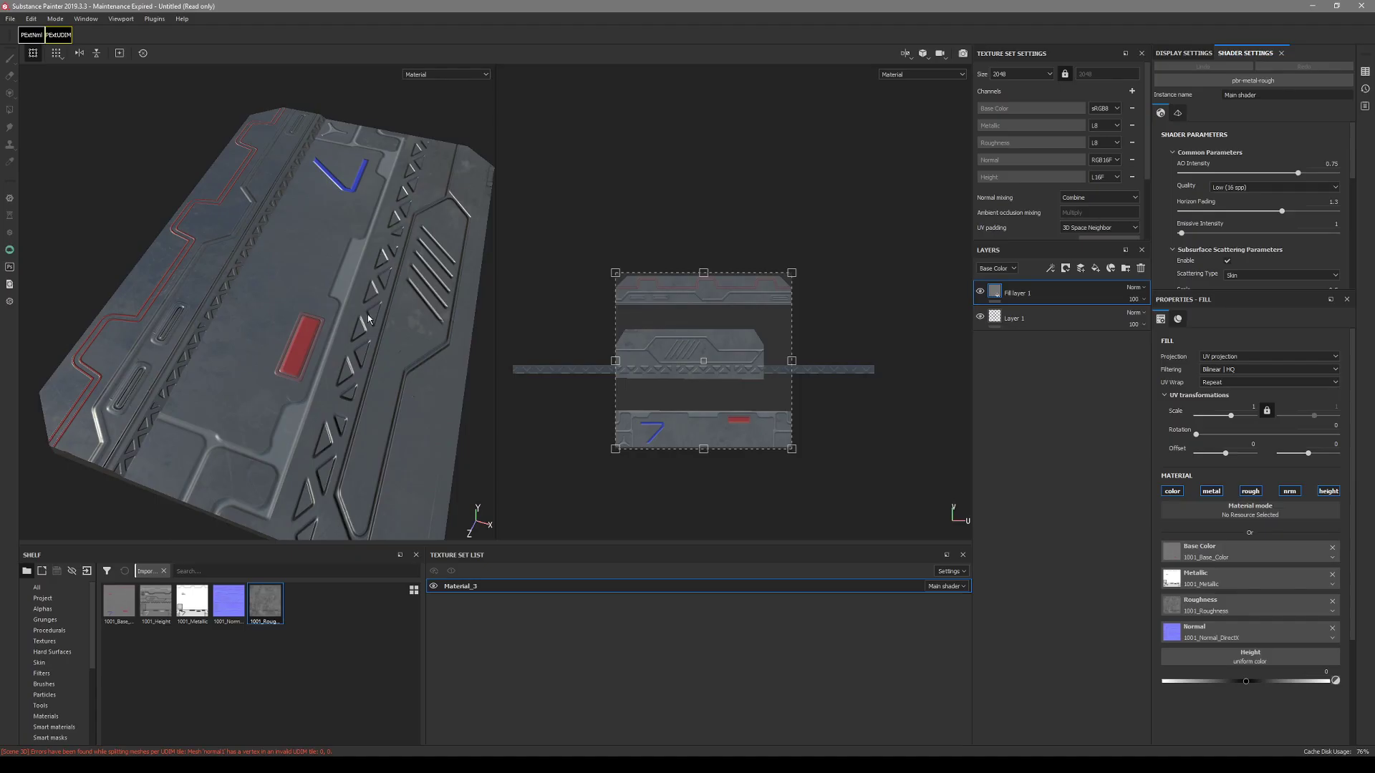
# - In Substance Painter, examine the plate's trim textures in the 3D view and their placement in the UV view
pyautogui.keyDown('alt'); pyautogui.moveTo(367, 315); pyautogui.dragTo(340, 351); pyautogui.keyUp('alt')
pyautogui.scroll(2, 788, 417)
pyautogui.keyDown('alt'); pyautogui.moveTo(797, 378); pyautogui.dragTo(860, 406, button='middle'); pyautogui.keyUp('alt')
pyautogui.scroll(-1, 861, 405)
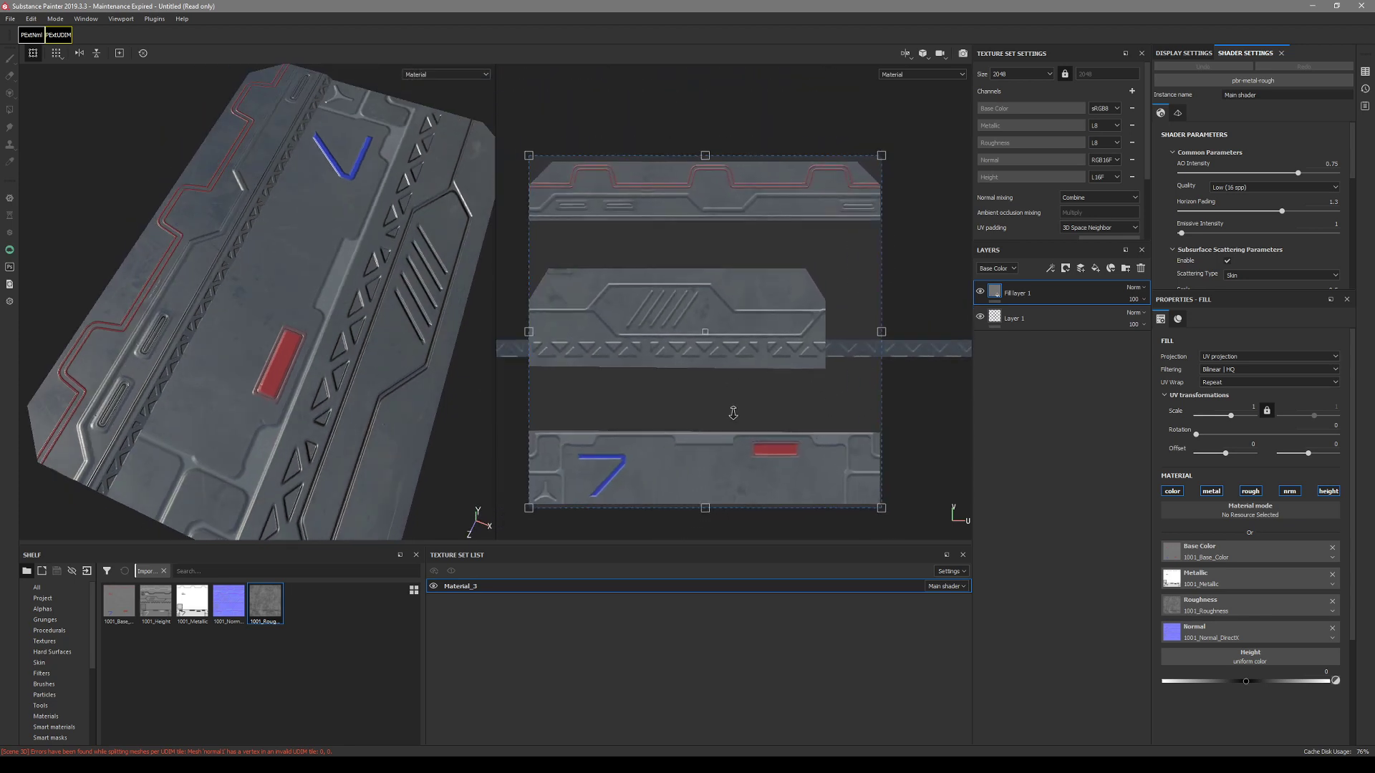
pyautogui.keyDown('alt'); pyautogui.moveTo(733, 406); pyautogui.dragTo(764, 359, button='middle'); pyautogui.keyUp('alt')
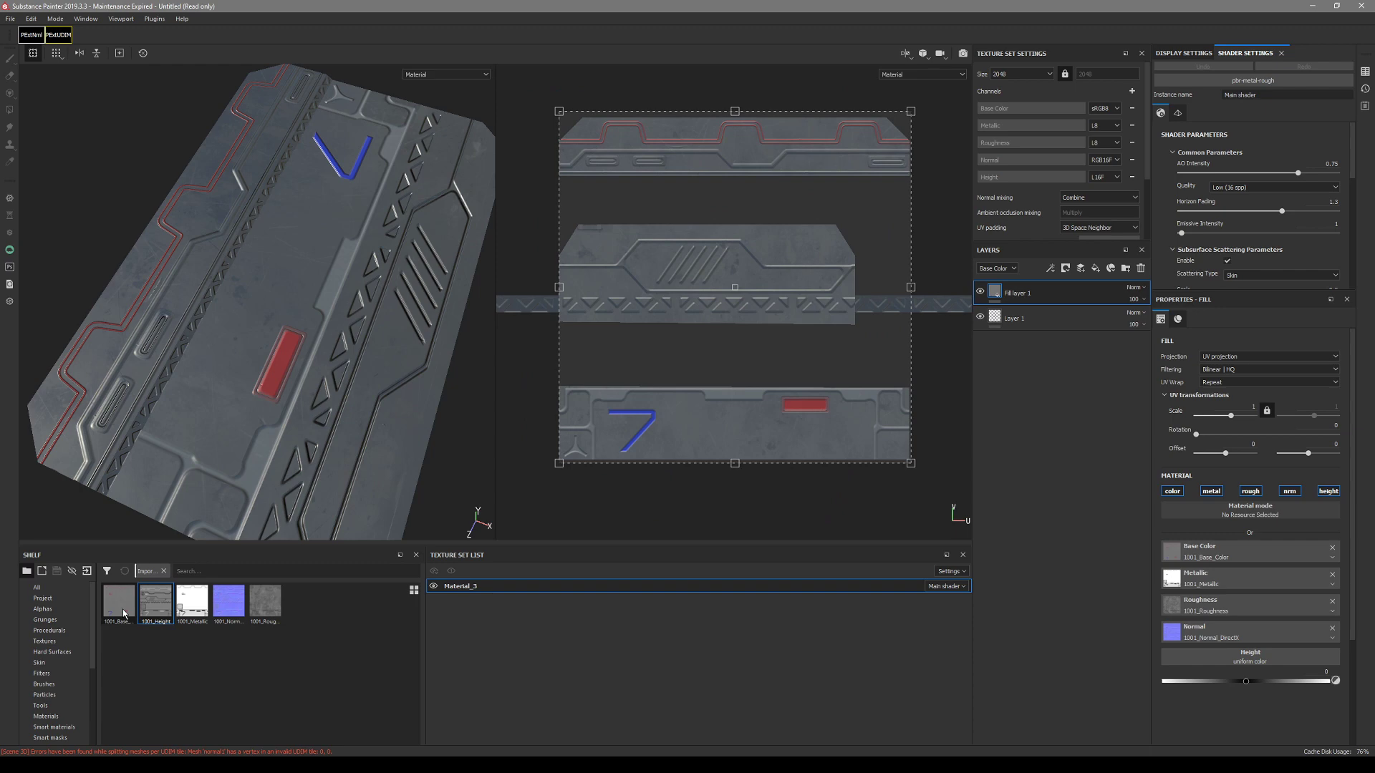
pyautogui.scroll(2, 279, 337)
pyautogui.scroll(-4, 258, 329)
pyautogui.keyDown('alt'); pyautogui.moveTo(250, 326); pyautogui.dragTo(237, 391); pyautogui.keyUp('alt')
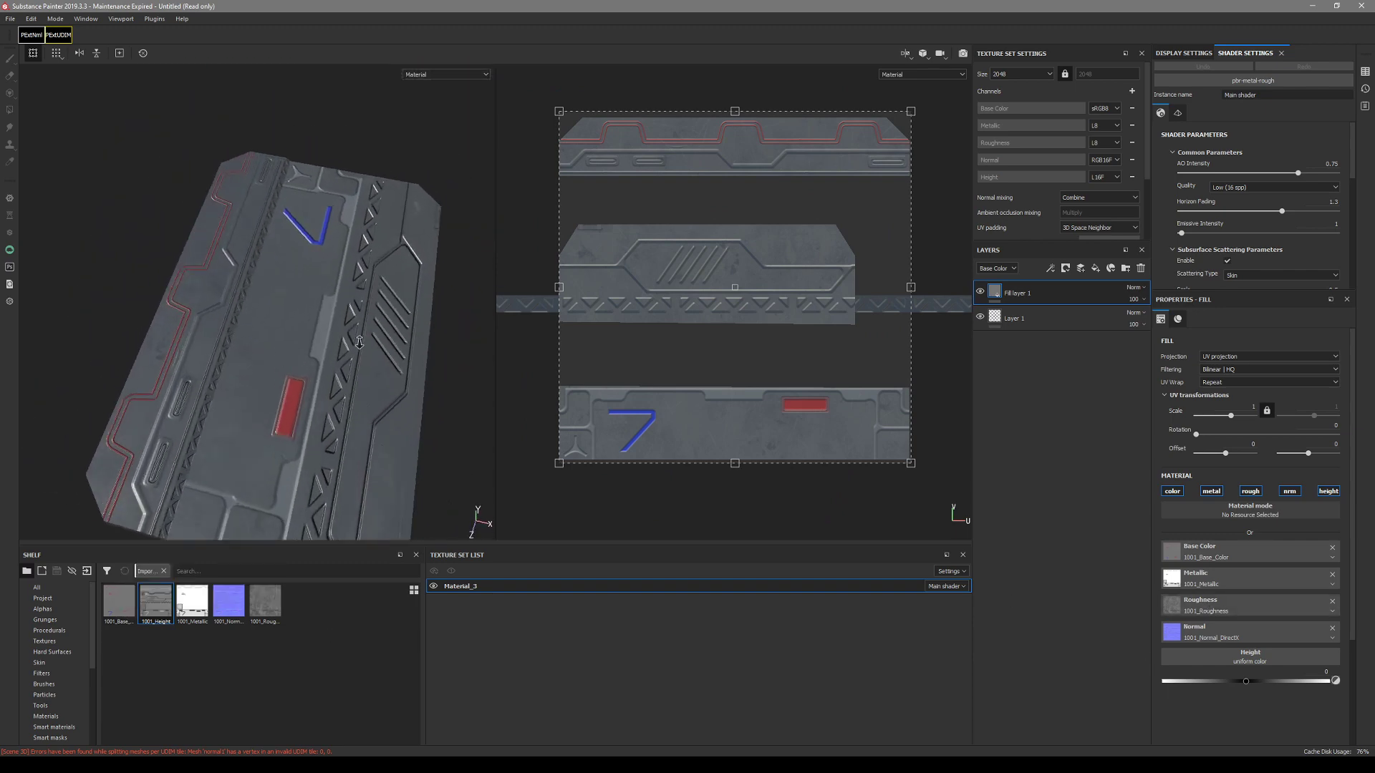
pyautogui.scroll(3, 247, 383)
pyautogui.moveTo(671, 320); pyautogui.dragTo(680, 372, button='middle')
pyautogui.keyDown('alt'); pyautogui.moveTo(272, 393); pyautogui.dragTo(343, 402); pyautogui.keyUp('alt')
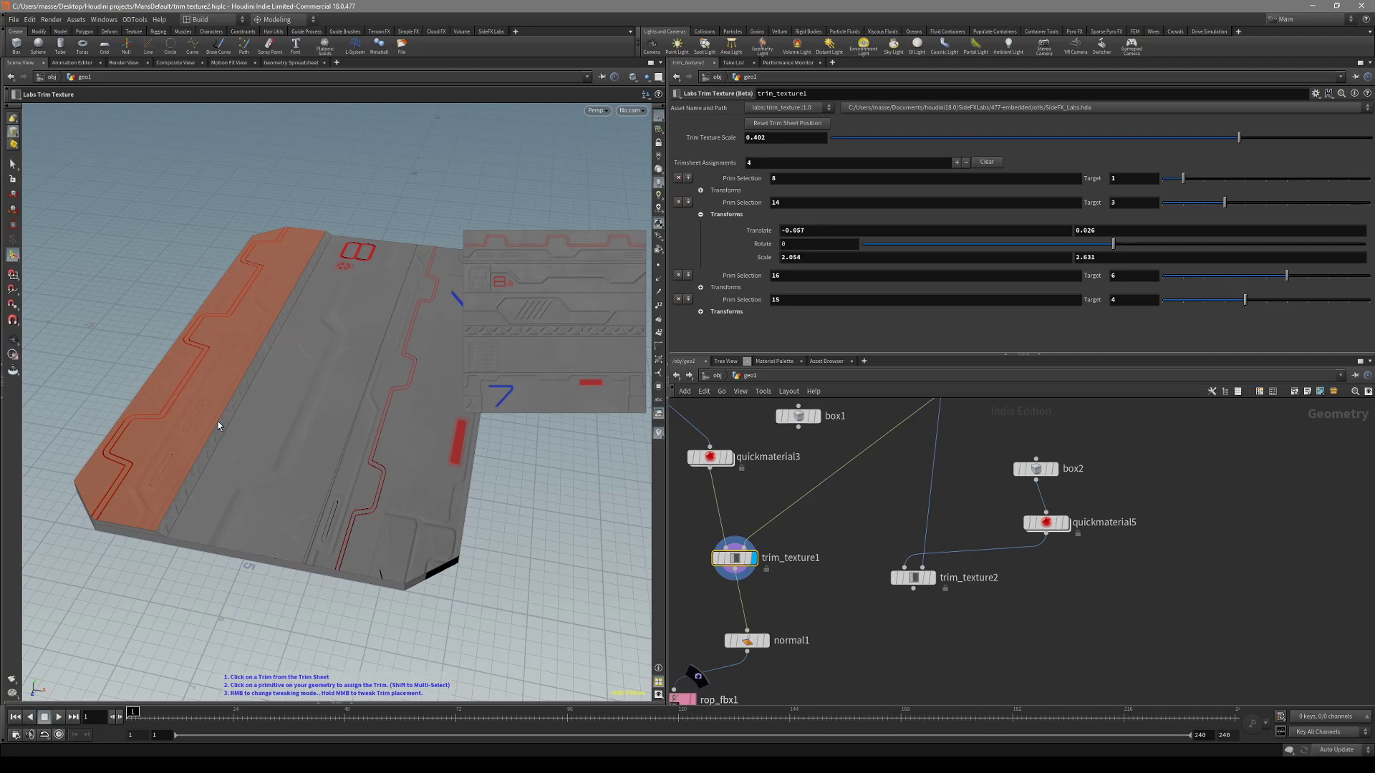
# - In Houdini's trim_texture1 node, assign trim target 4, the strip with the blue 7, to faces 15 and 16
pyautogui.moveTo(217, 421); pyautogui.dragTo(271, 469)
pyautogui.press('Return')
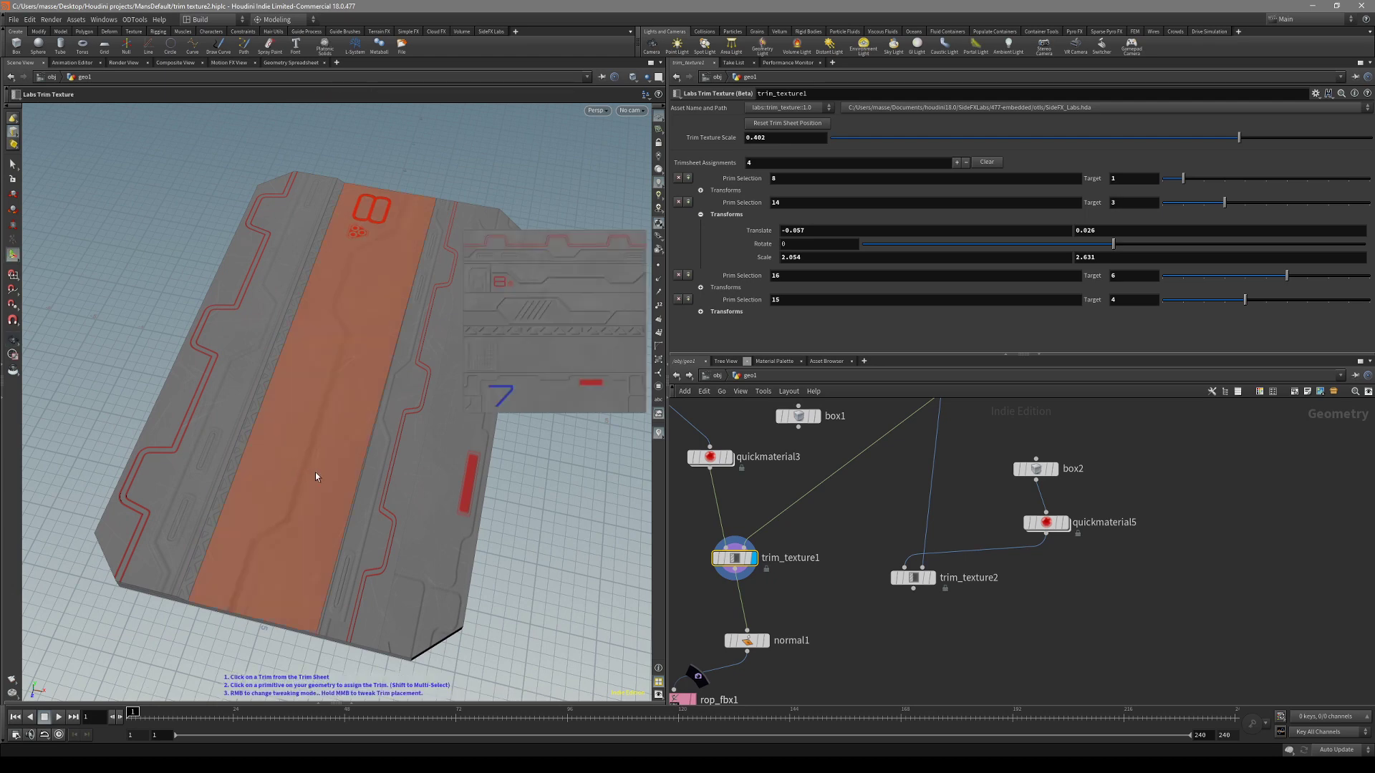
pyautogui.moveTo(819, 588); pyautogui.dragTo(853, 590, button='middle')
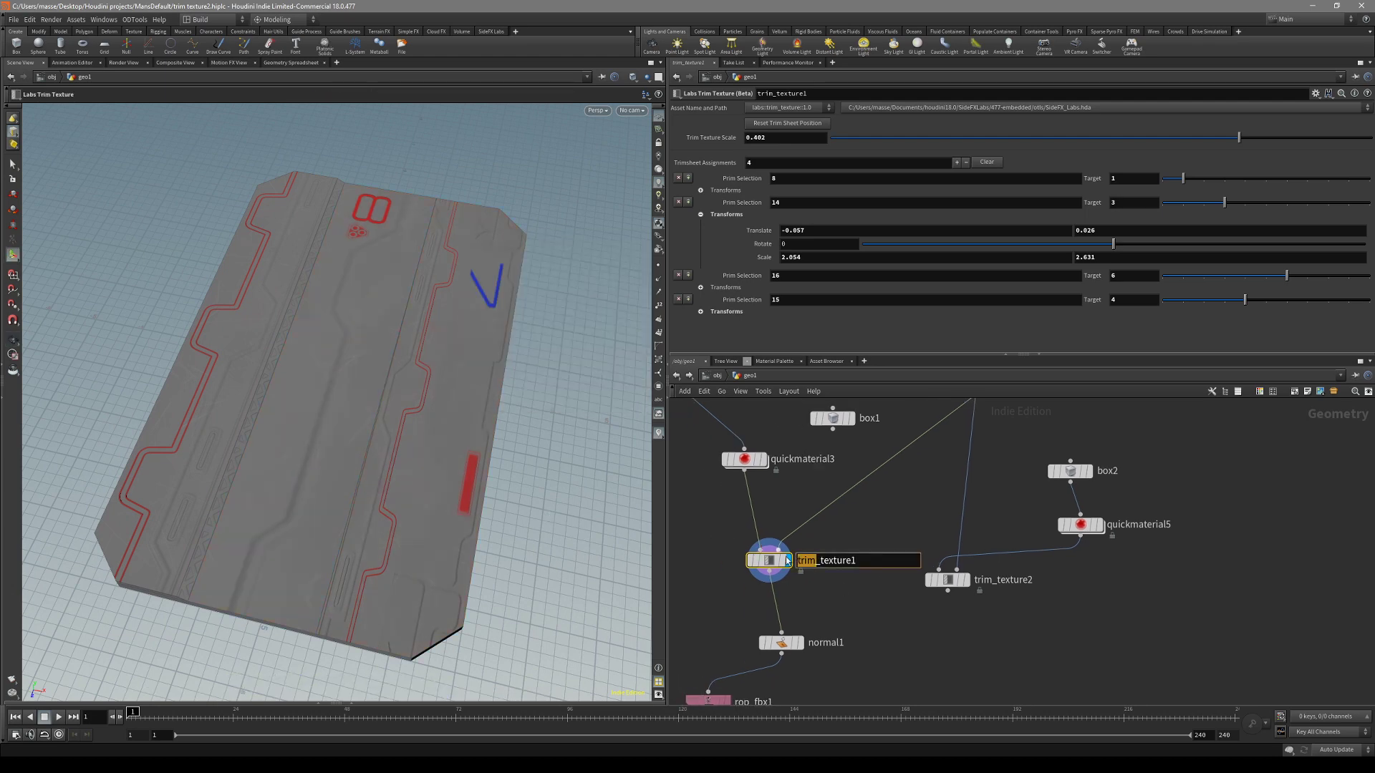
pyautogui.keyDown('alt'); pyautogui.moveTo(406, 434); pyautogui.dragTo(415, 387); pyautogui.keyUp('alt')
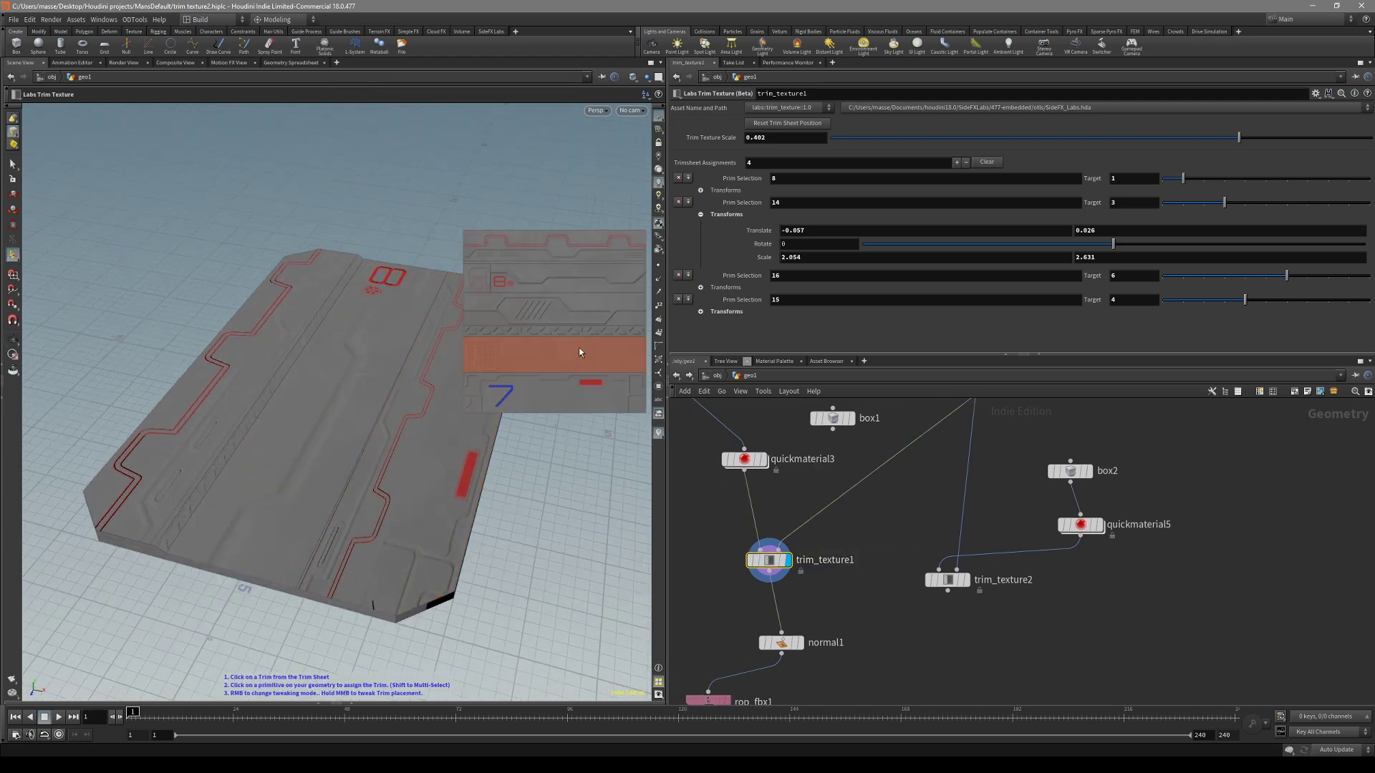
pyautogui.click(570, 381)
pyautogui.click(390, 416)
pyautogui.click(332, 410)
# - Assign the trim with the red 8 marking to faces 15 and 16 of the plate
pyautogui.click(546, 281)
pyautogui.click(435, 441)
pyautogui.click(357, 412)
# - Try the plain trim strip on middle face 16, and replace it with the triangle-pattern trim
pyautogui.click(510, 358)
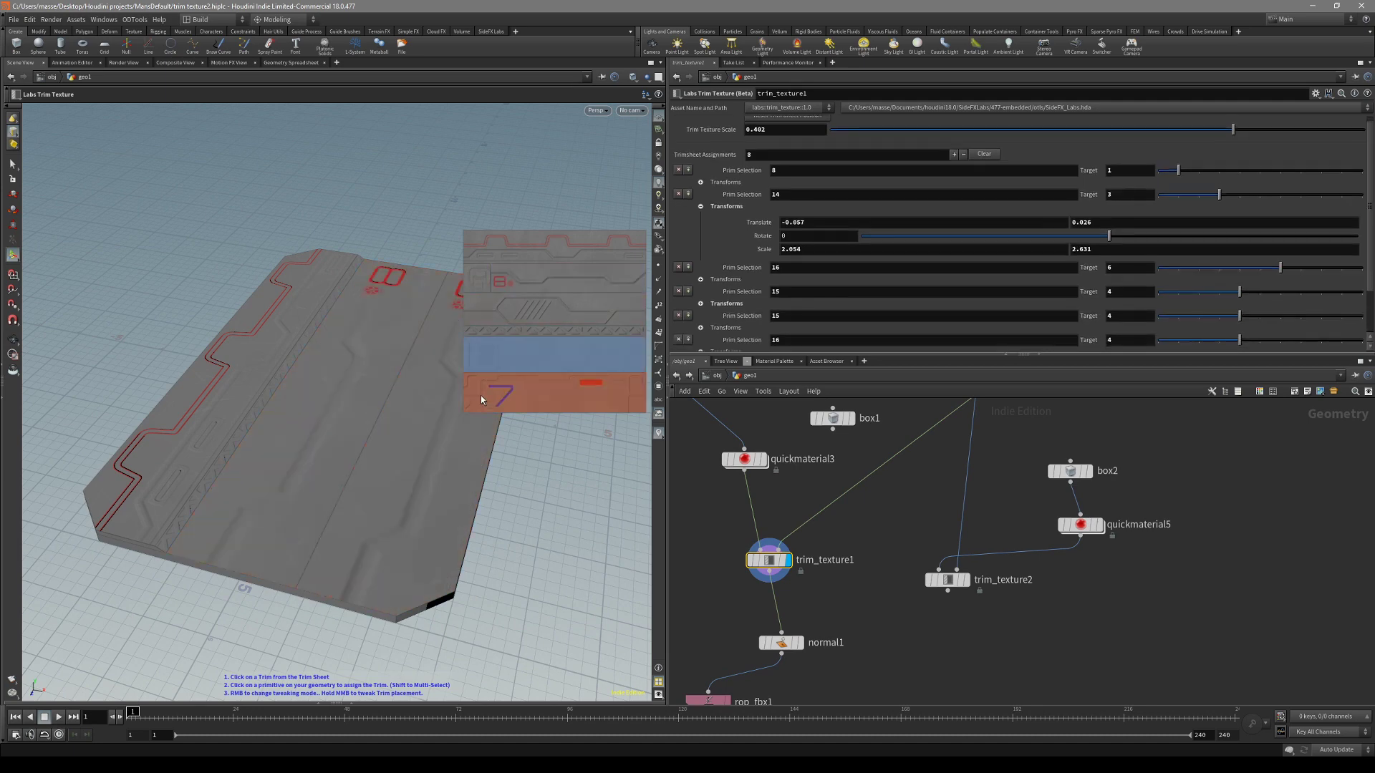
pyautogui.click(361, 415)
pyautogui.click(374, 407)
pyautogui.keyDown('alt'); pyautogui.moveTo(366, 434); pyautogui.dragTo(396, 358); pyautogui.keyUp('alt')
# - Switch to primitive selection and pick the plate's middle lengthwise face
pyautogui.press('Escape')
pyautogui.press('Return')
pyautogui.rightClick(14, 132)
pyautogui.click(40, 136)
pyautogui.press('s')
pyautogui.press('4')
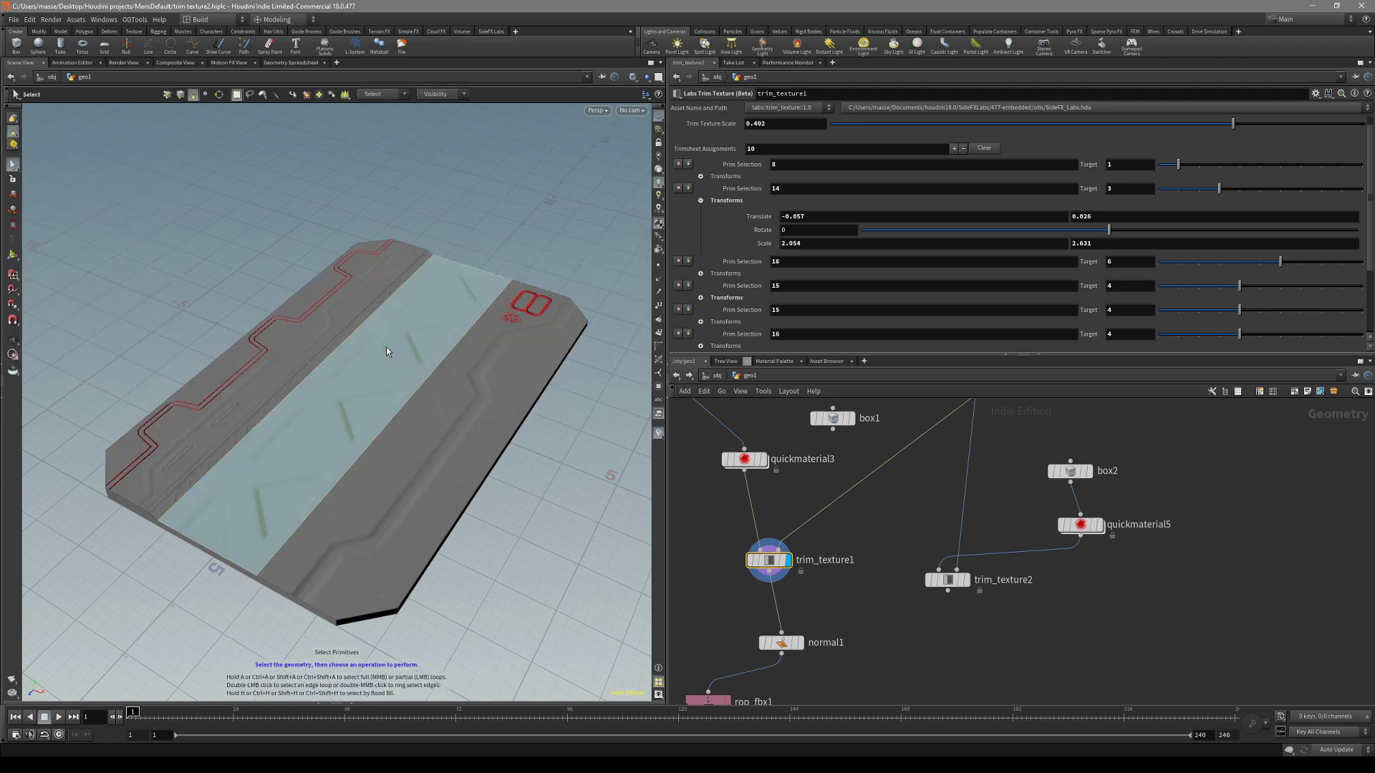
pyautogui.click(379, 364)
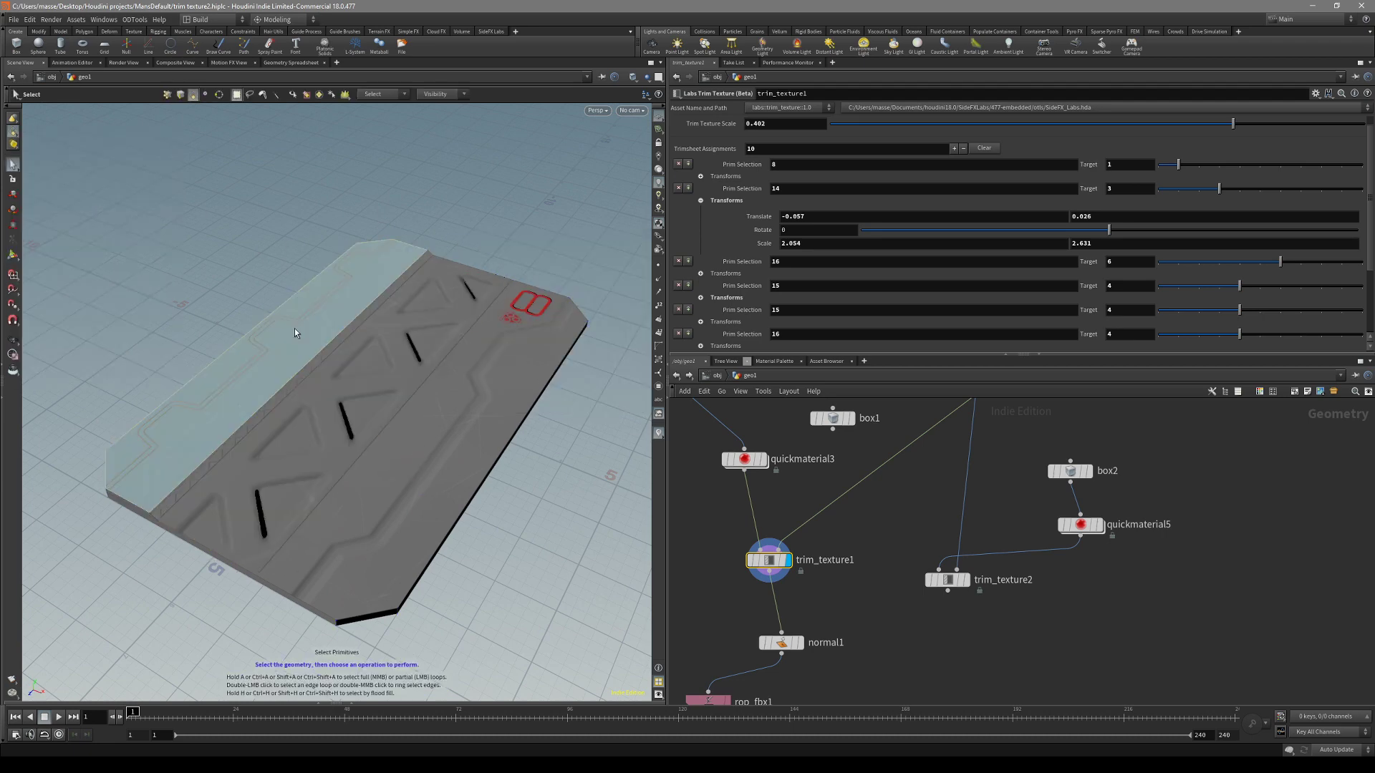
# - Assign the triangle-pattern trim, target 6, to the plate's lengthwise faces
pyautogui.press('3')
pyautogui.click(354, 384)
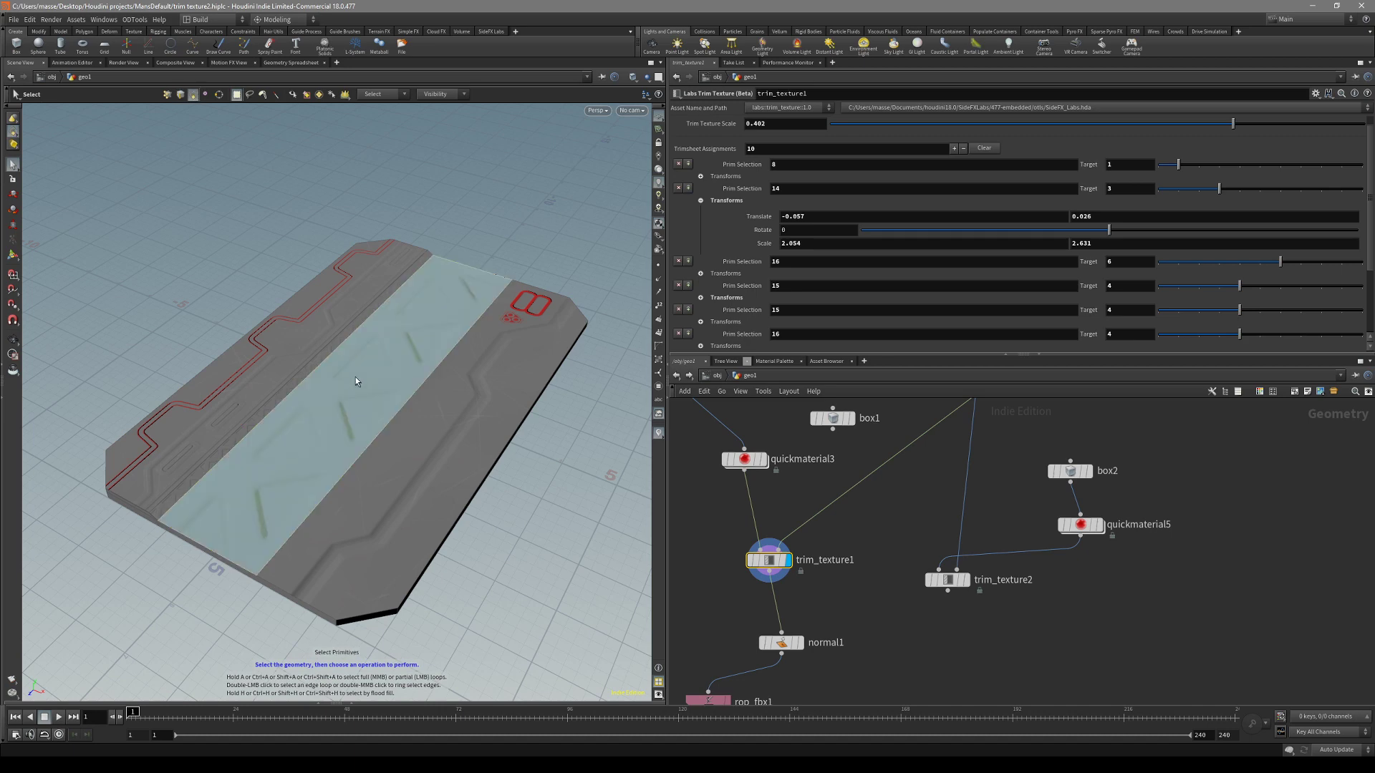
pyautogui.press('Return')
pyautogui.click(415, 437)
pyautogui.click(285, 351)
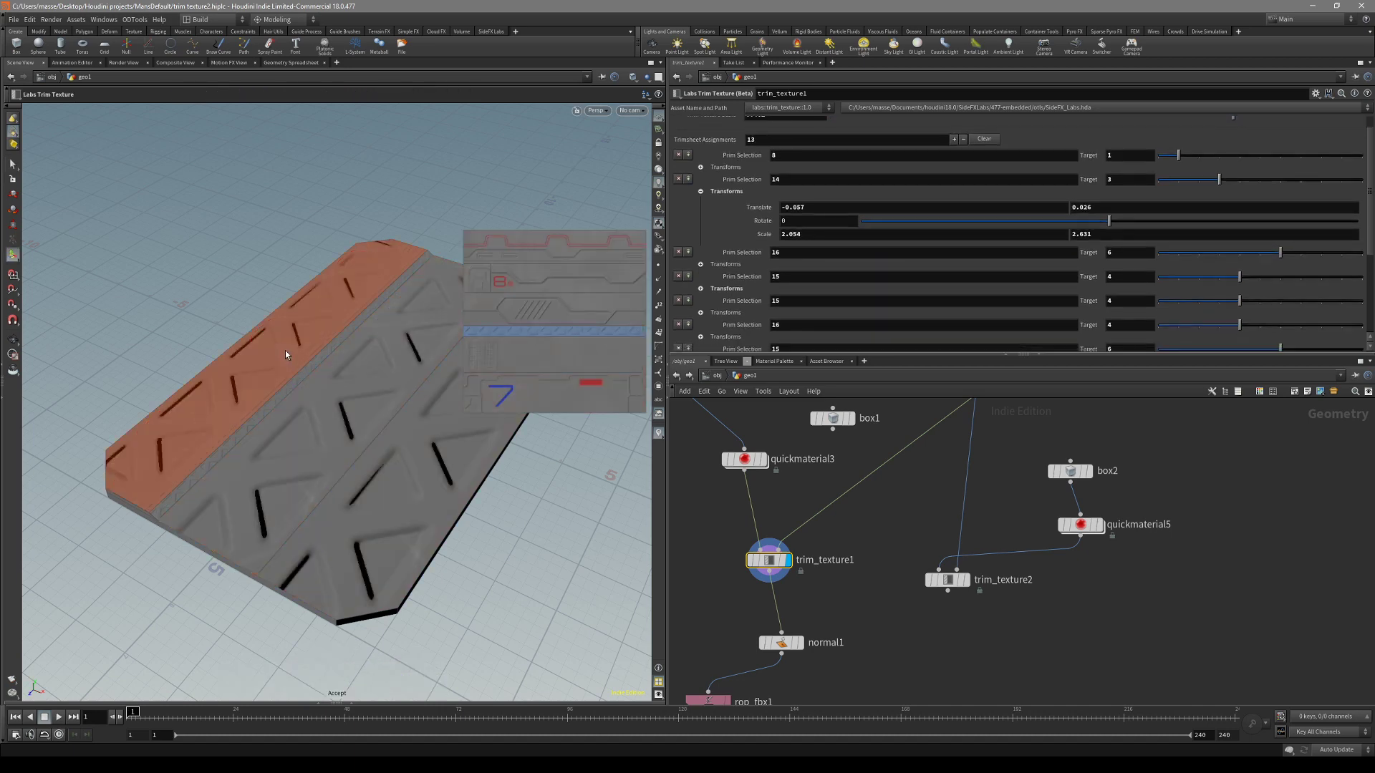
pyautogui.click(316, 424)
# - Open the internal network of trim_texture1, look over its nodes, and return to the geo1 network
pyautogui.moveTo(804, 607); pyautogui.dragTo(916, 578, button='middle')
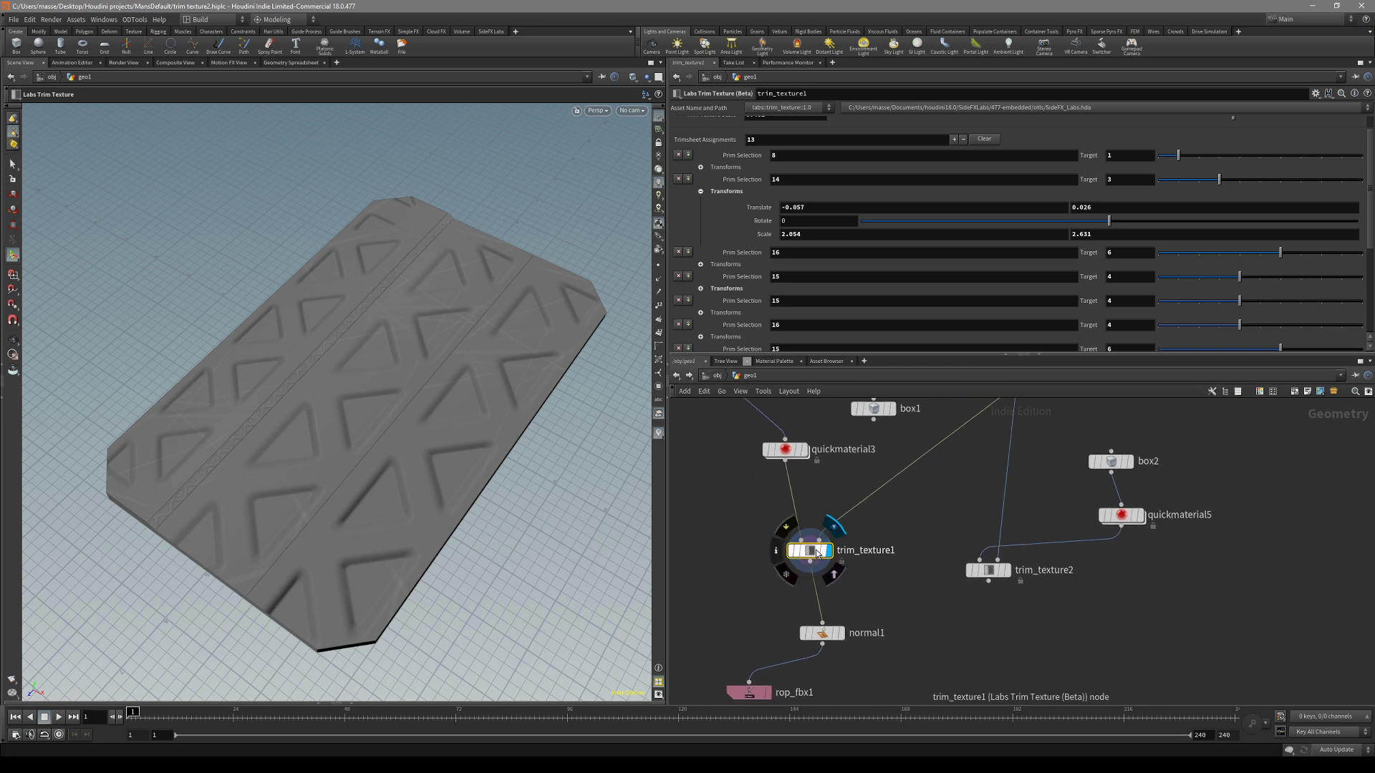
pyautogui.doubleClick(818, 552)
pyautogui.moveTo(998, 614); pyautogui.dragTo(978, 581, button='middle')
pyautogui.scroll(-2, 879, 631)
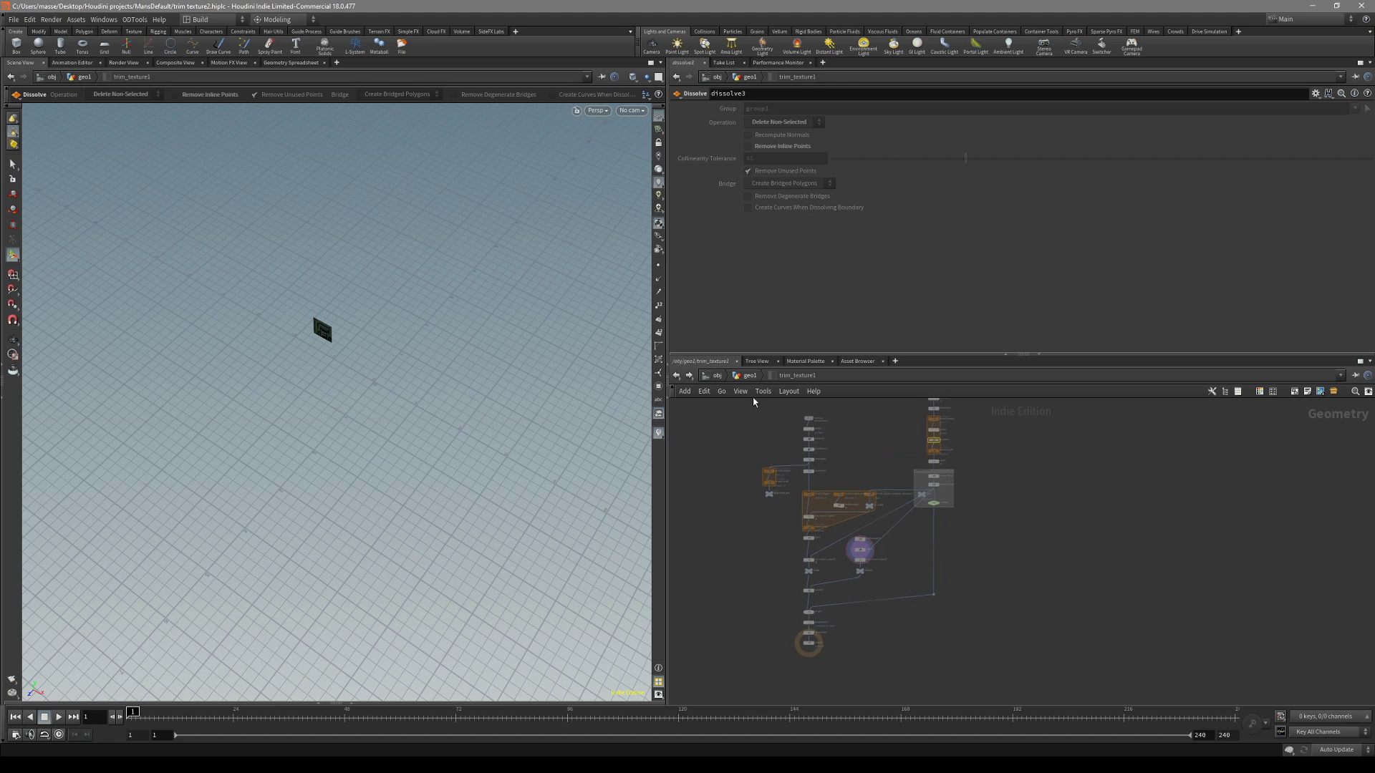
pyautogui.press('u')
# - Remove every trim assignment from trim_texture1 so the plate can be textured afresh
pyautogui.keyDown('alt'); pyautogui.moveTo(337, 451); pyautogui.dragTo(323, 384); pyautogui.keyUp('alt')
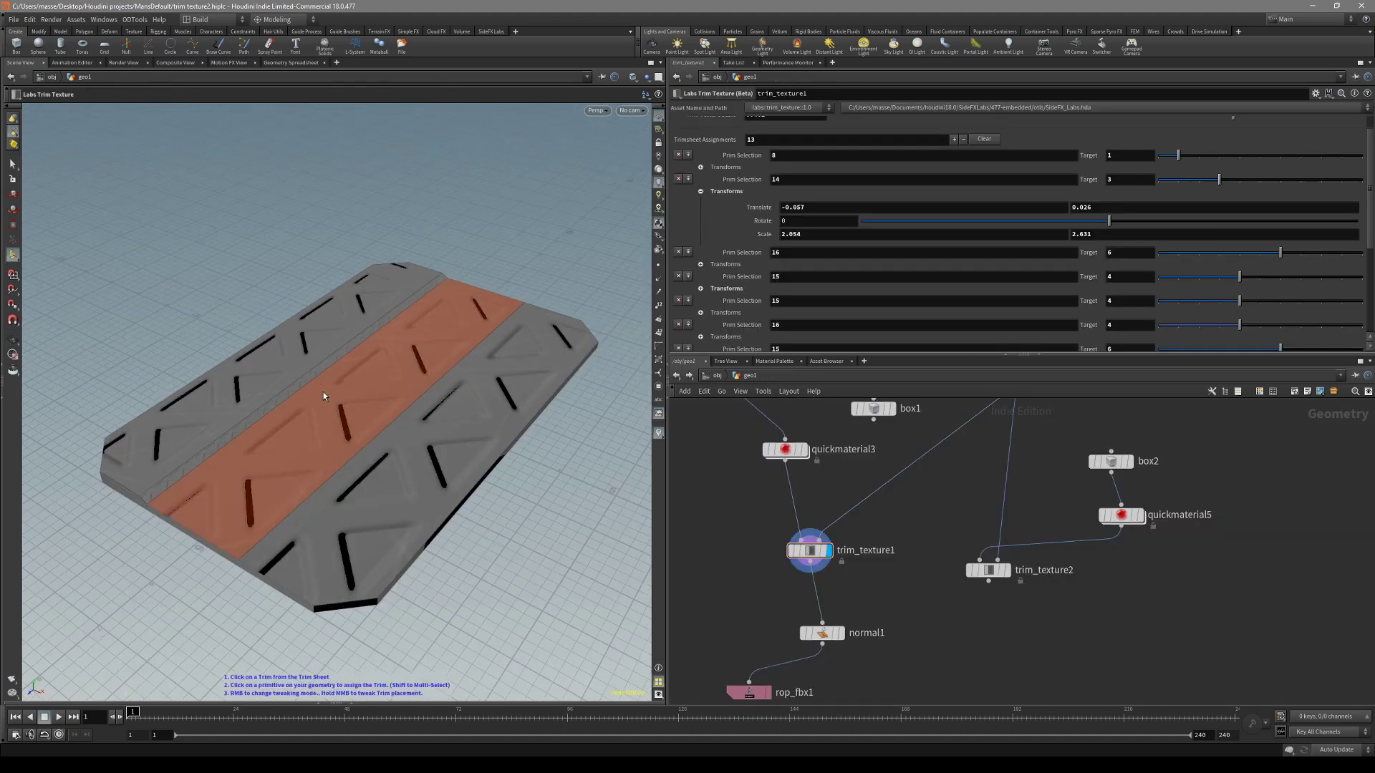
pyautogui.keyDown('alt'); pyautogui.moveTo(324, 480); pyautogui.dragTo(334, 441); pyautogui.keyUp('alt')
pyautogui.keyDown('alt'); pyautogui.moveTo(257, 466); pyautogui.dragTo(365, 439); pyautogui.keyUp('alt')
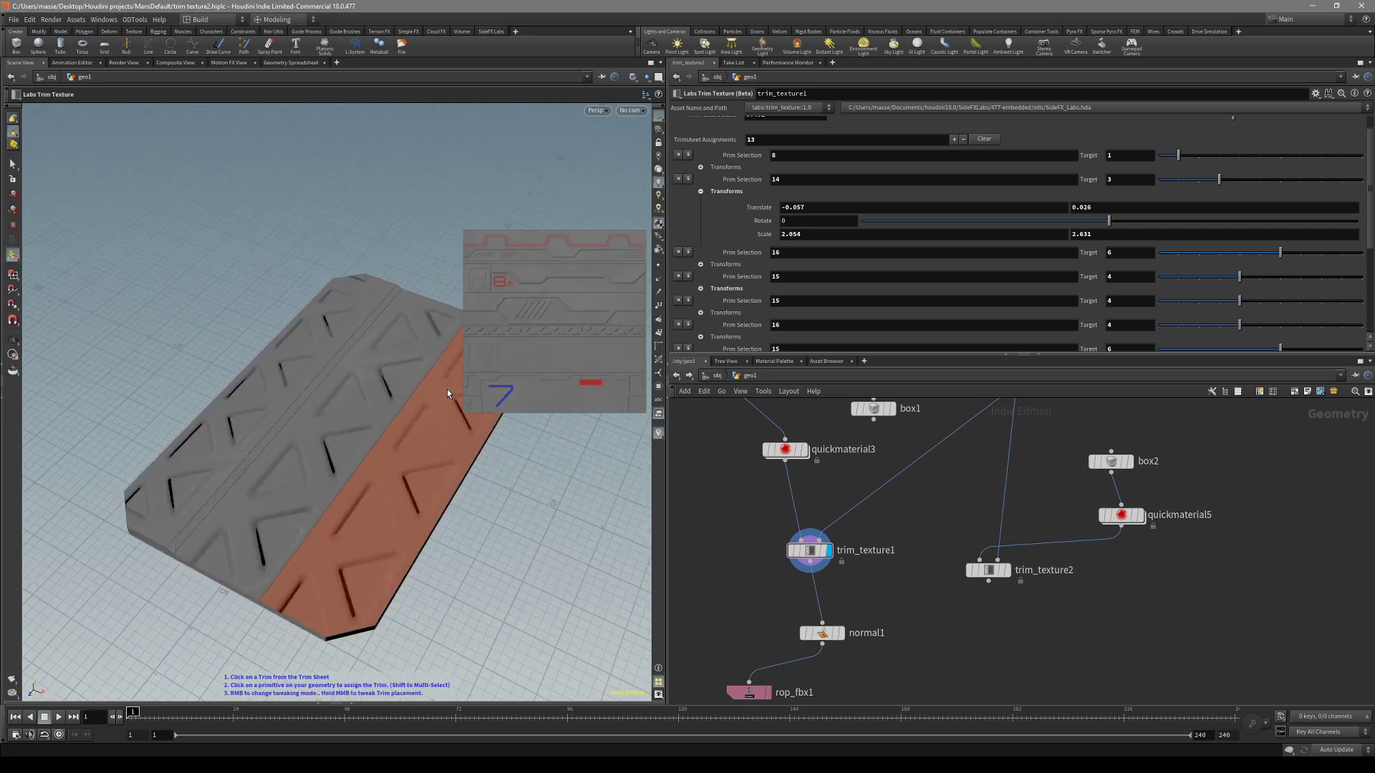
pyautogui.click(679, 179)
pyautogui.click(678, 189)
pyautogui.click(678, 191)
pyautogui.doubleClick(679, 197)
pyautogui.click(679, 200)
pyautogui.click(680, 204)
pyautogui.click(680, 204)
pyautogui.click(679, 204)
pyautogui.click(680, 205)
pyautogui.click(678, 202)
pyautogui.click(679, 202)
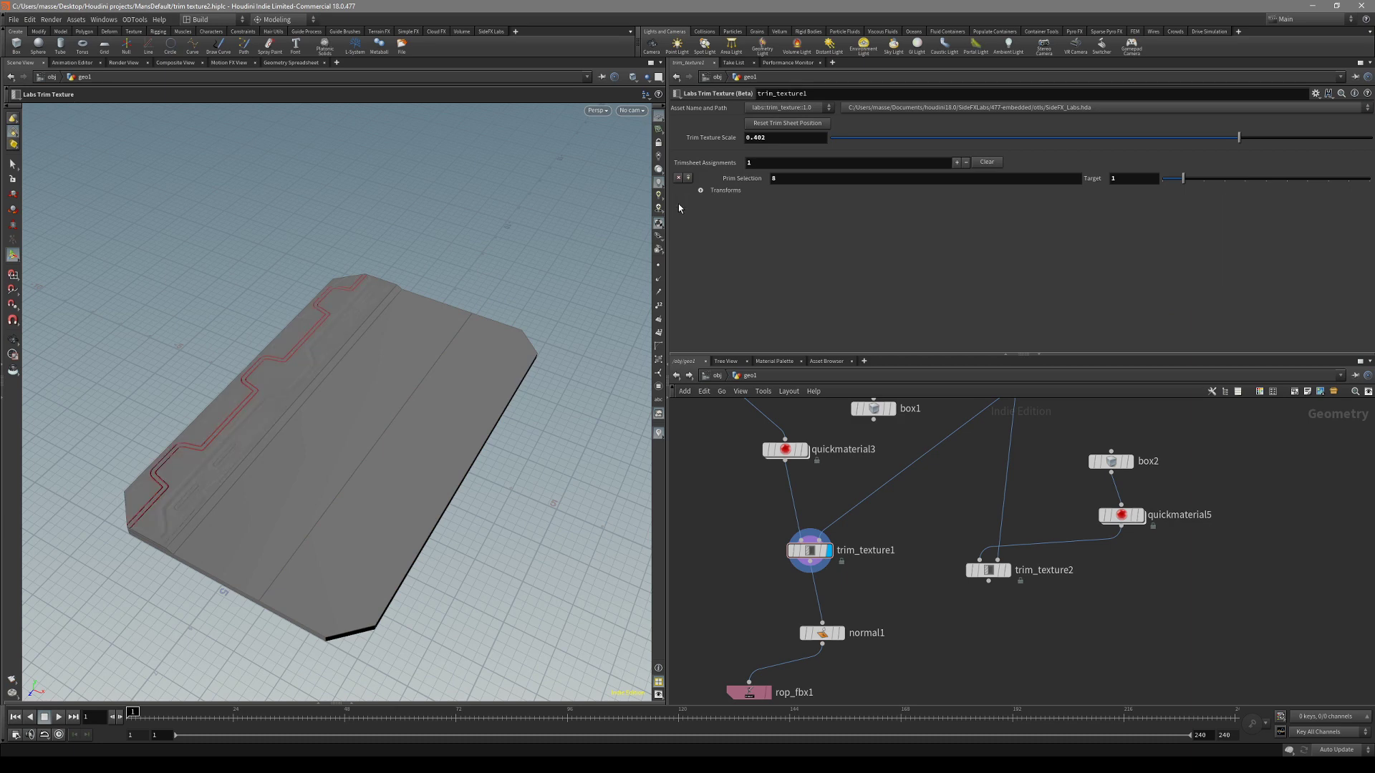
pyautogui.click(678, 177)
# - Assign the plain trim strip, target 5, to faces 16, 15 and 8 of the plate
pyautogui.click(517, 340)
pyautogui.click(444, 389)
pyautogui.keyDown('alt'); pyautogui.moveTo(444, 389); pyautogui.dragTo(430, 437); pyautogui.keyUp('alt')
pyautogui.click(345, 431)
pyautogui.keyDown('alt'); pyautogui.moveTo(345, 431); pyautogui.dragTo(345, 386); pyautogui.keyUp('alt')
pyautogui.click(345, 388)
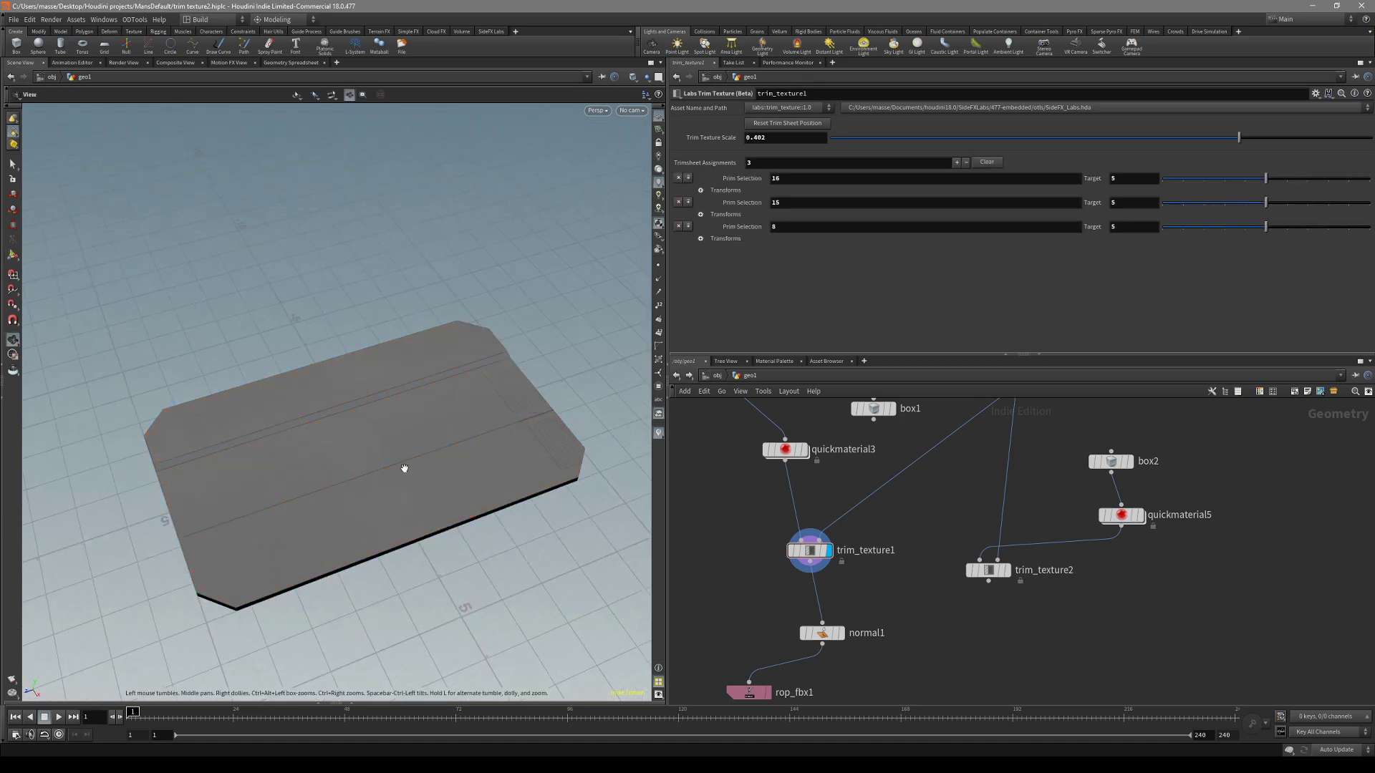
# - Assign the trim with the blue 7, target 4, to middle face 16 and outer face 8
pyautogui.click(411, 425)
pyautogui.click(408, 377)
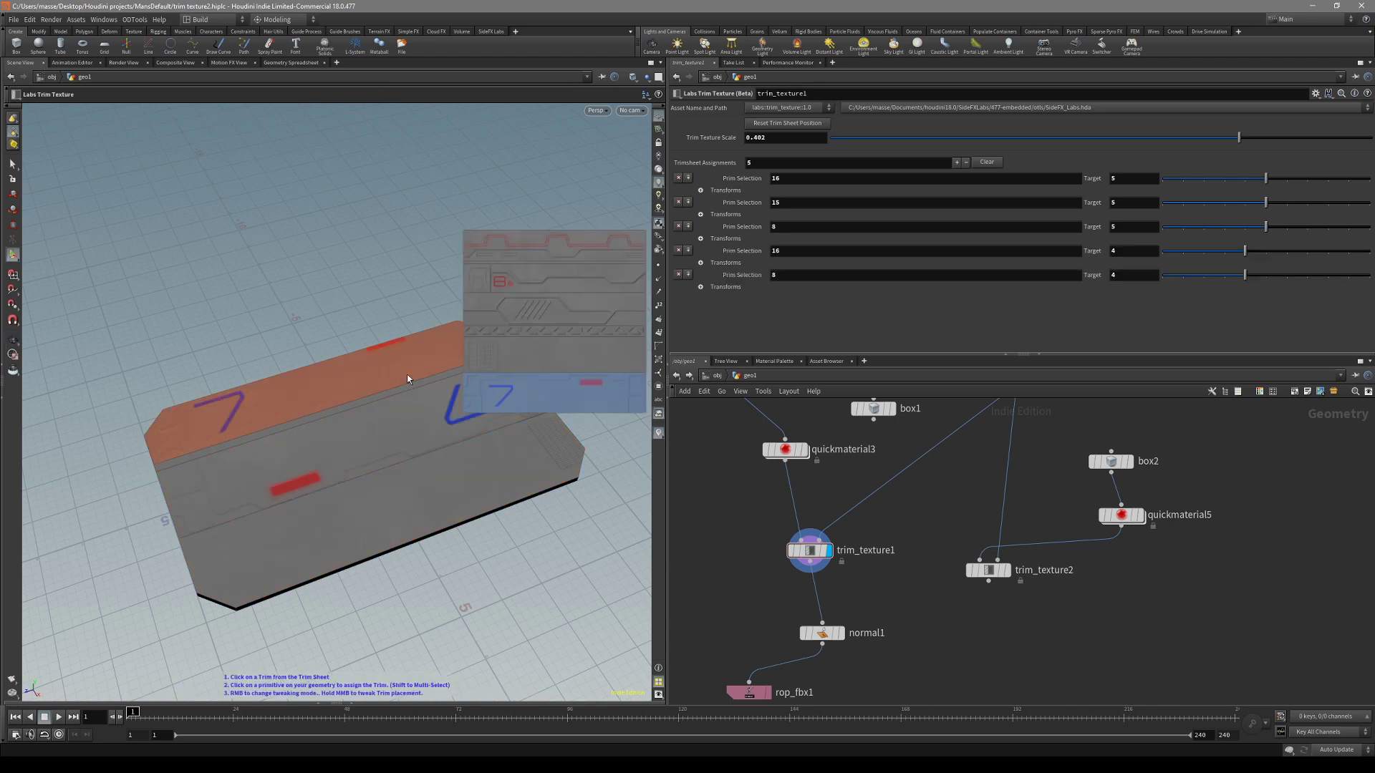
pyautogui.keyDown('alt'); pyautogui.moveTo(409, 378); pyautogui.dragTo(463, 500); pyautogui.keyUp('alt')
pyautogui.keyDown('alt'); pyautogui.moveTo(399, 456); pyautogui.dragTo(432, 441); pyautogui.keyUp('alt')
pyautogui.press('Return')
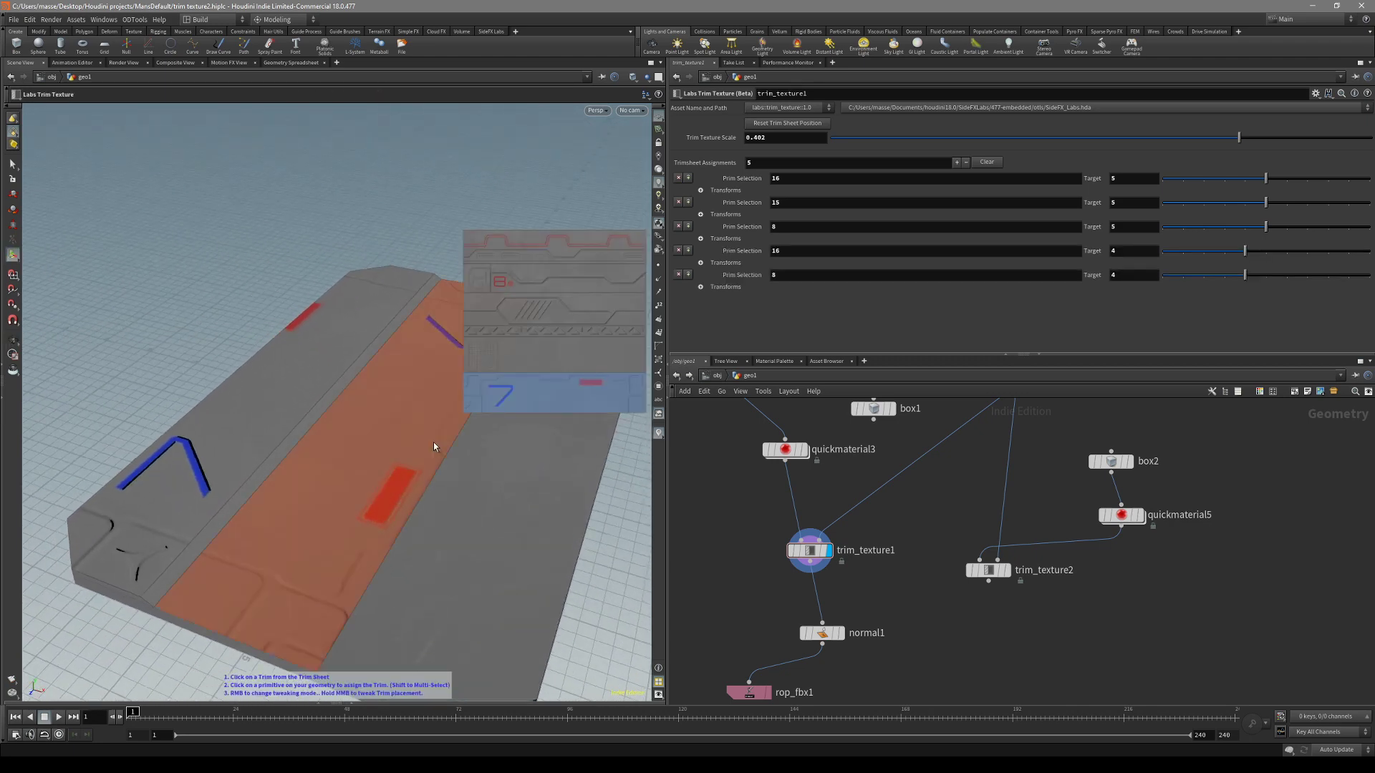